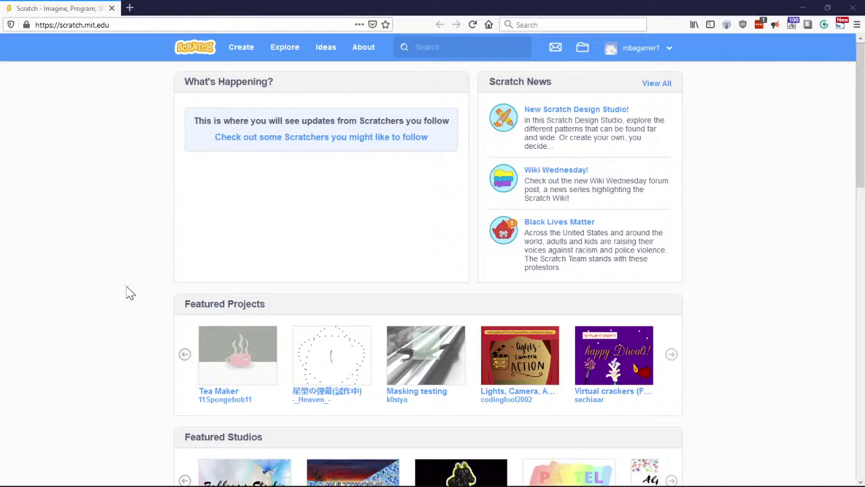
# Step: Look over the featured content on the Scratch home page and create a new project
pyautogui.scroll(-3, 131, 293)
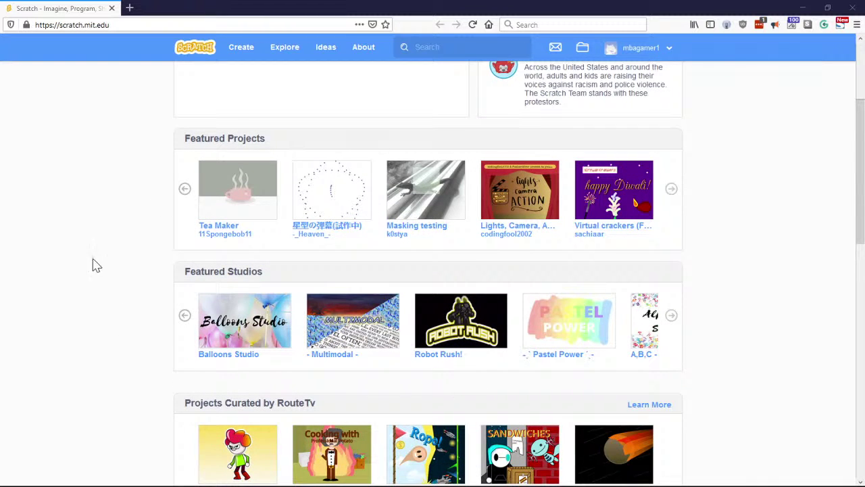
pyautogui.scroll(-5, 125, 280)
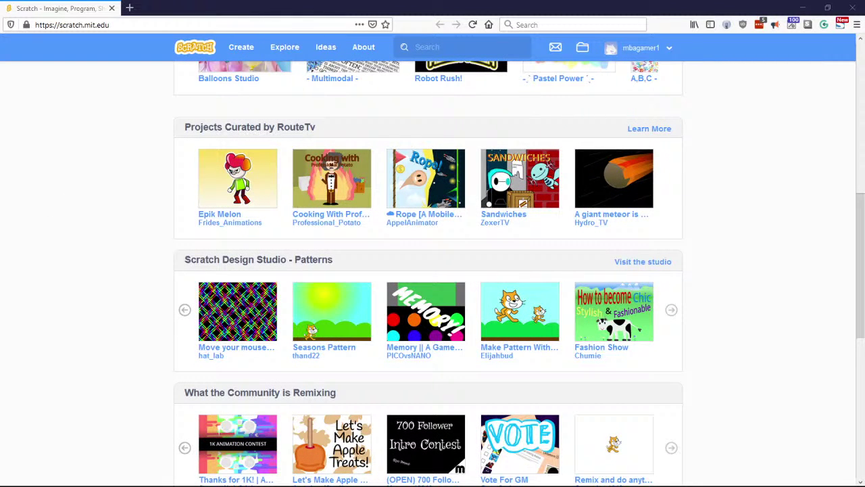
pyautogui.scroll(6, 681, 226)
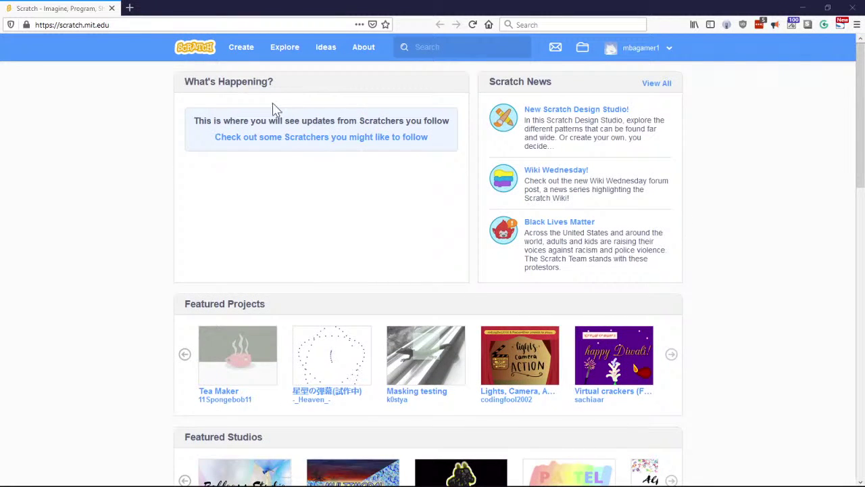
pyautogui.click(237, 54)
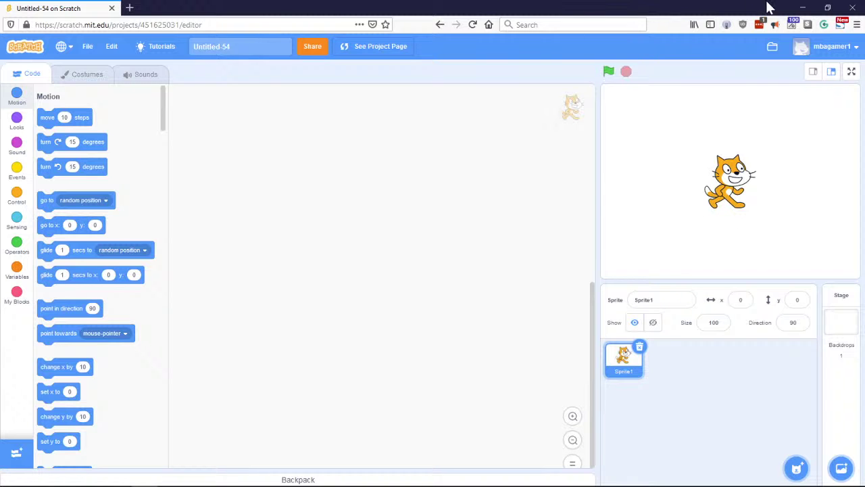
# Step: Switch to the PowerPoint presentation and read the signup, start and save instructions on the "Let's Get Started" slide
pyautogui.click(802, 8)
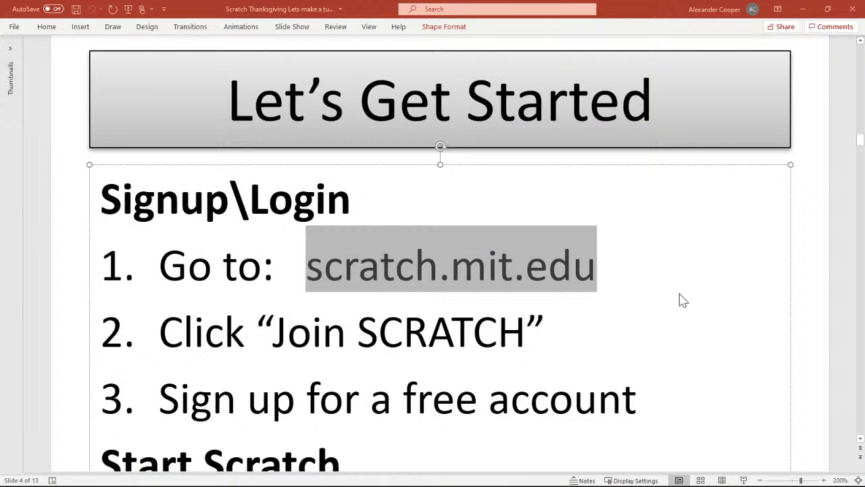
pyautogui.click(591, 228)
pyautogui.scroll(-3, 595, 263)
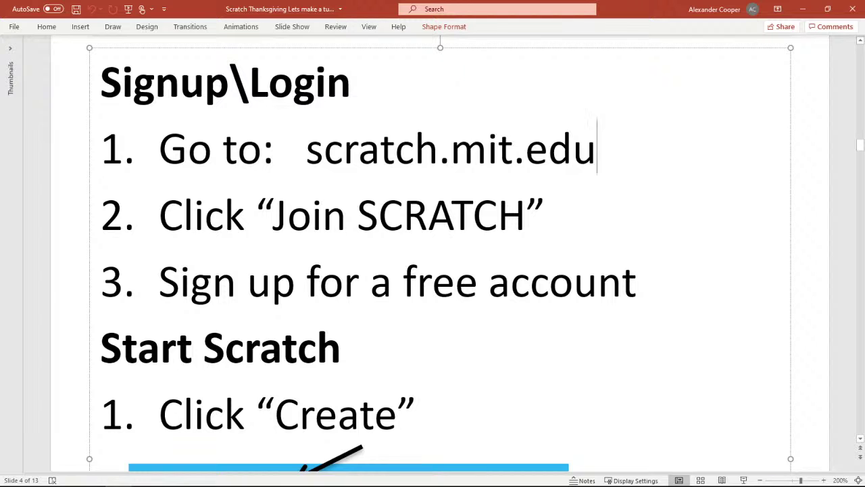
pyautogui.scroll(-3, 439, 264)
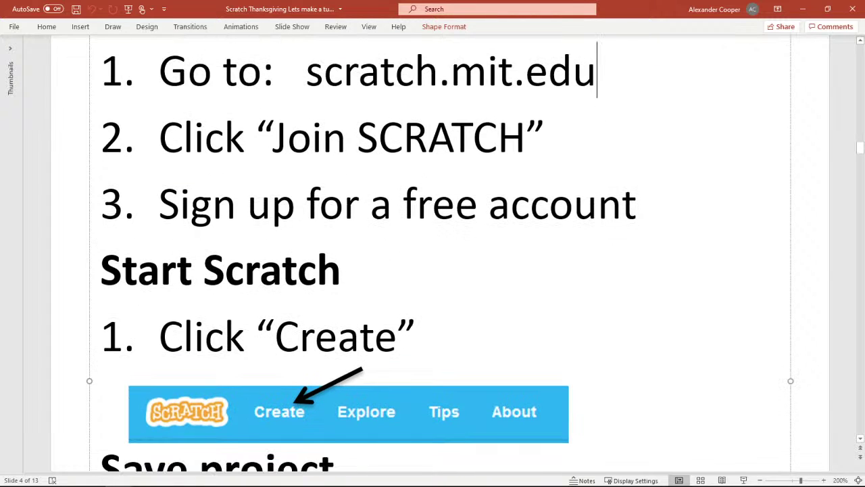
pyautogui.scroll(-7, 439, 254)
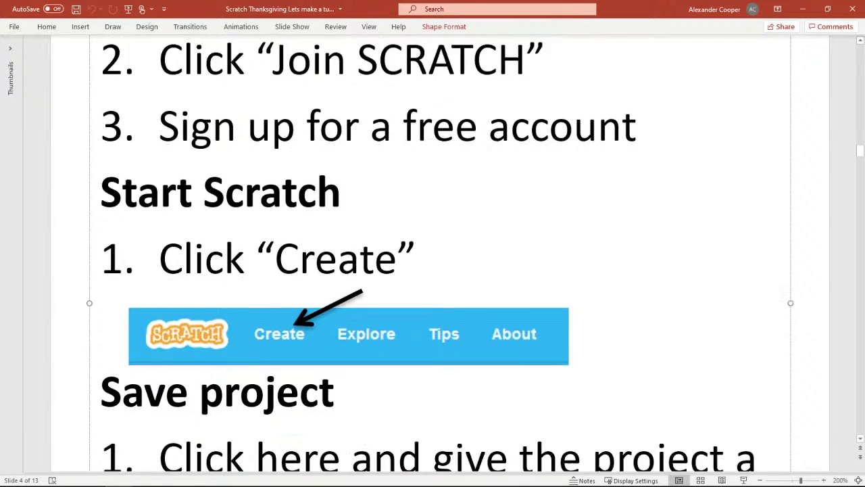
pyautogui.scroll(-1, 439, 254)
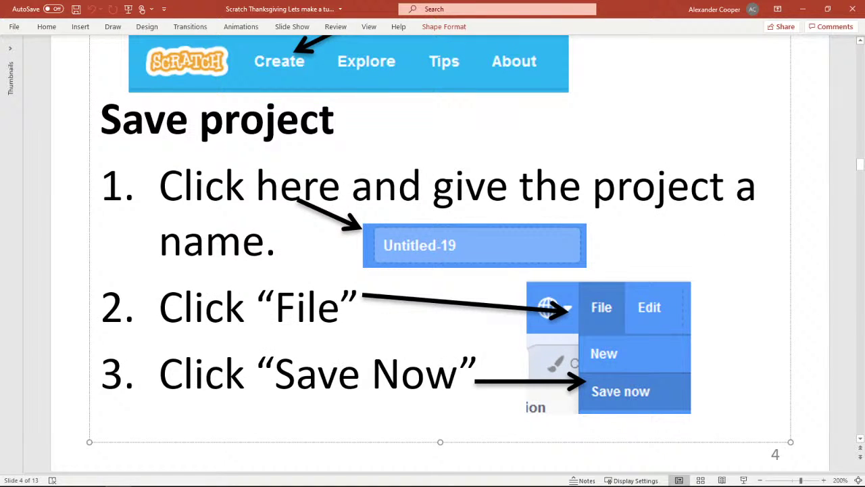
# Step: Switch back to the Scratch editor, rename the project as "turkey ani" and save it
pyautogui.hotkey('alt', 'Tab')
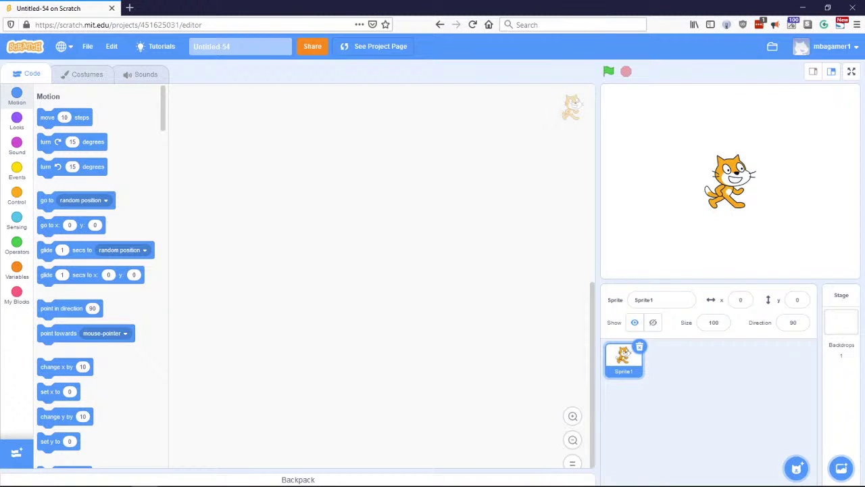
pyautogui.click(240, 46)
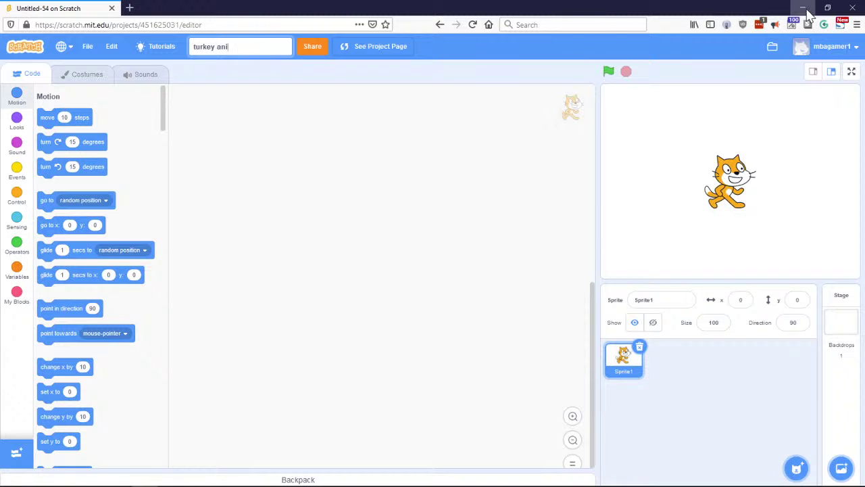
pyautogui.click(87, 46)
pyautogui.click(97, 88)
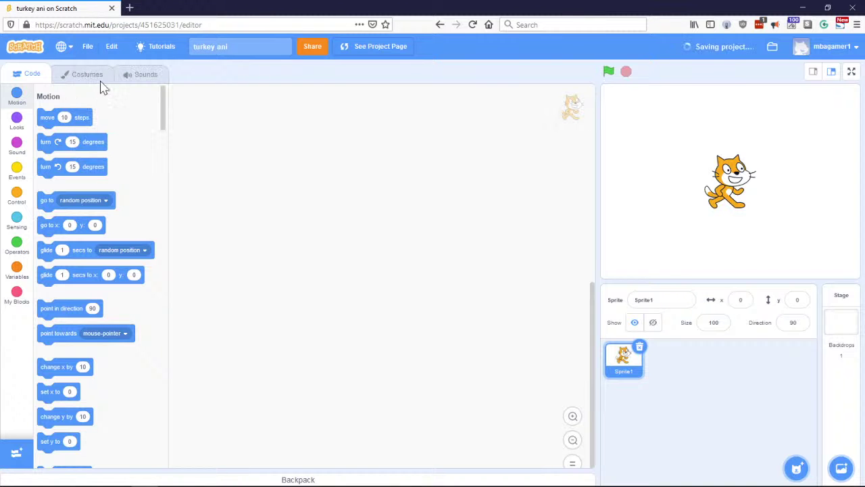
# Step: Return to PowerPoint and examine the "Program overview" slide's numbered editor diagram with the Stage, Backdrop and Sprites descriptions
pyautogui.click(804, 8)
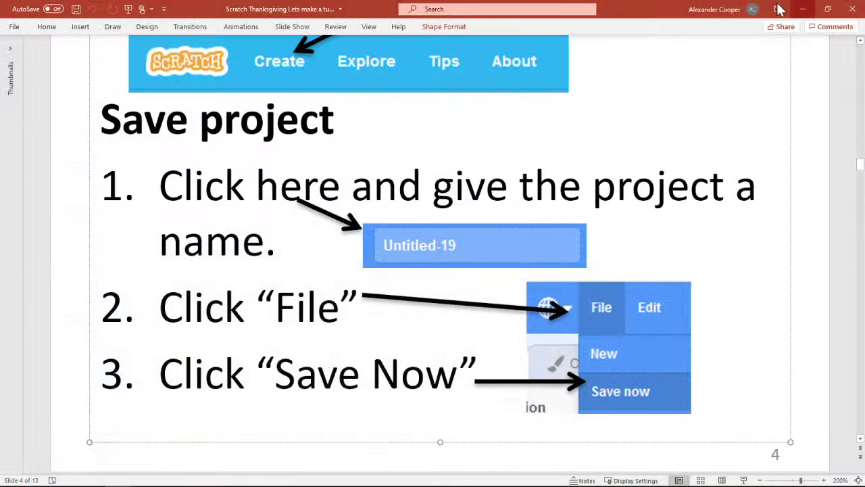
pyautogui.scroll(-6, 402, 265)
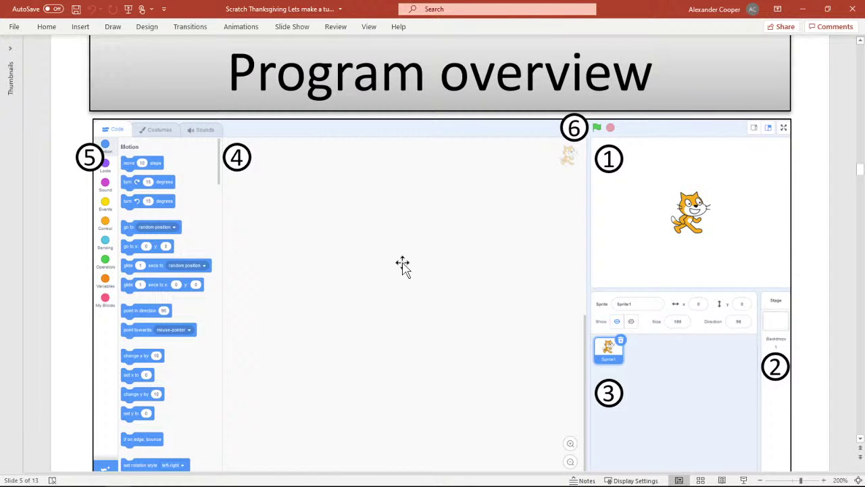
pyautogui.scroll(-3, 444, 270)
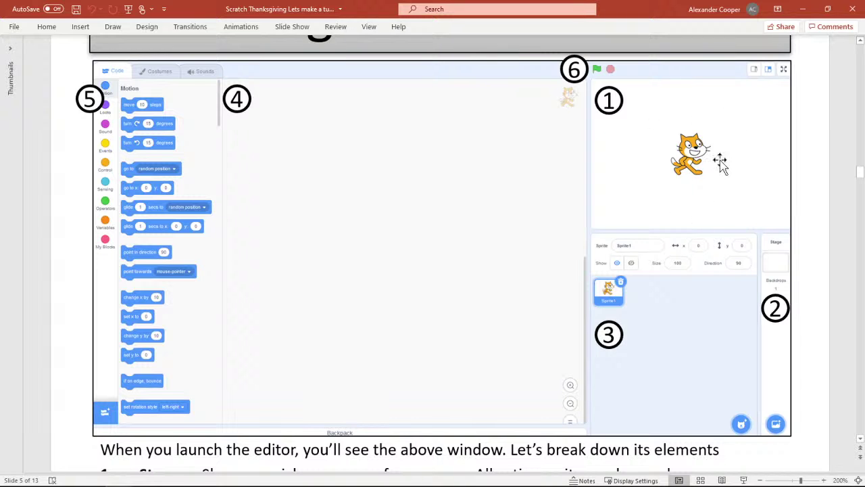
pyautogui.scroll(-1, 439, 289)
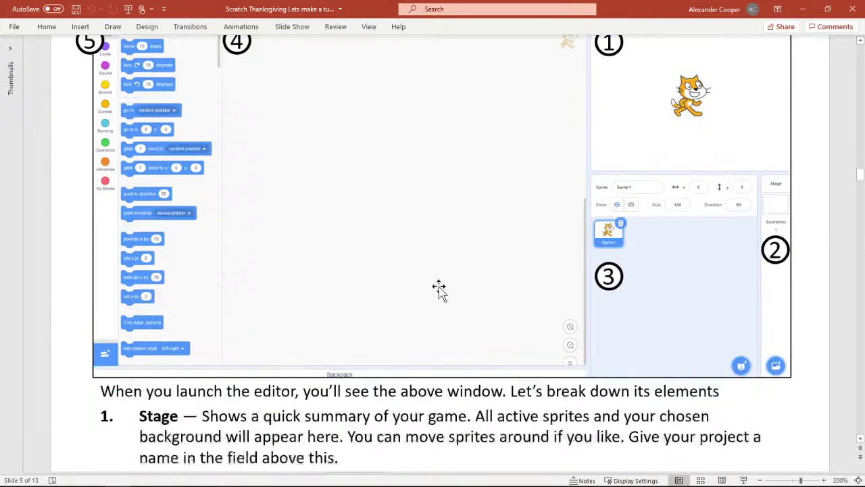
pyautogui.scroll(-2, 439, 290)
pyautogui.scroll(1, 680, 290)
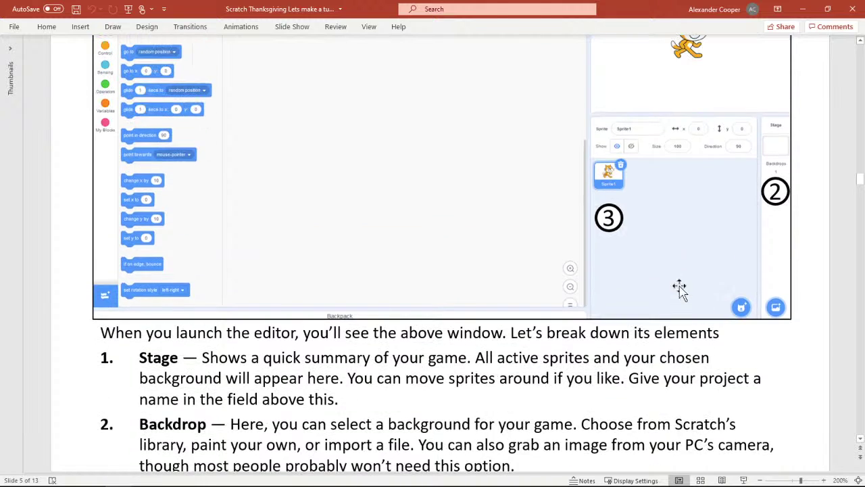
pyautogui.scroll(1, 777, 211)
pyautogui.scroll(1, 778, 211)
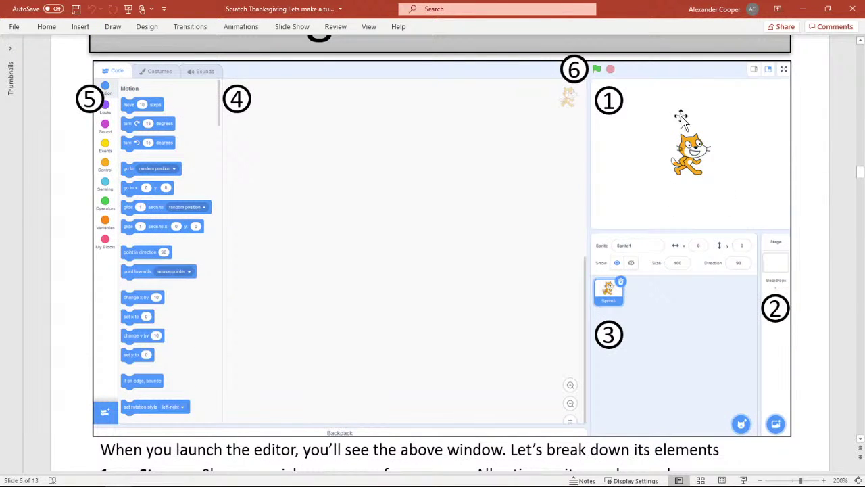
pyautogui.scroll(-3, 494, 264)
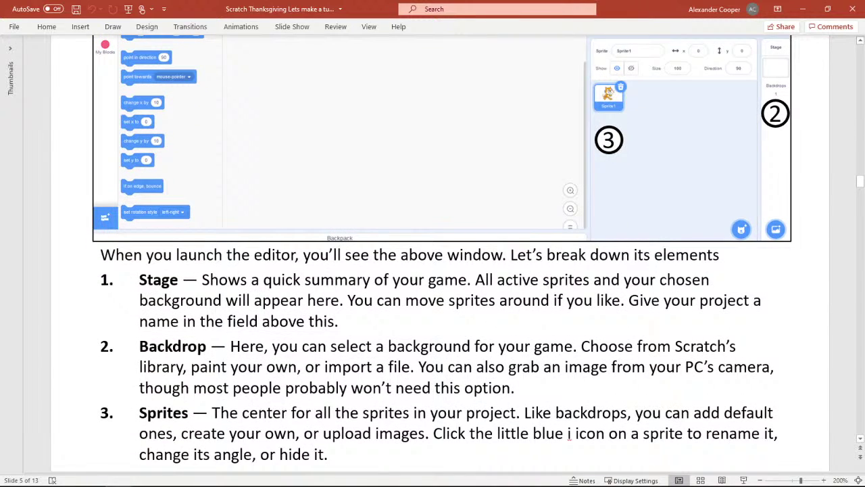
pyautogui.scroll(3, 671, 326)
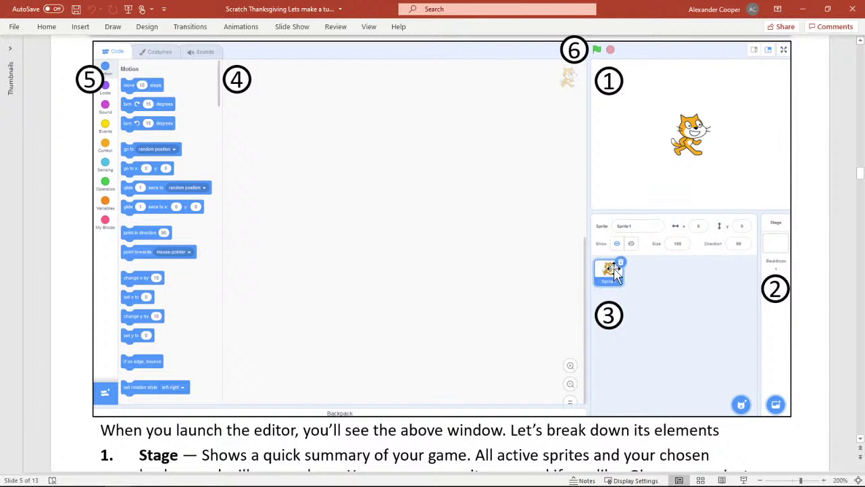
pyautogui.scroll(-5, 548, 273)
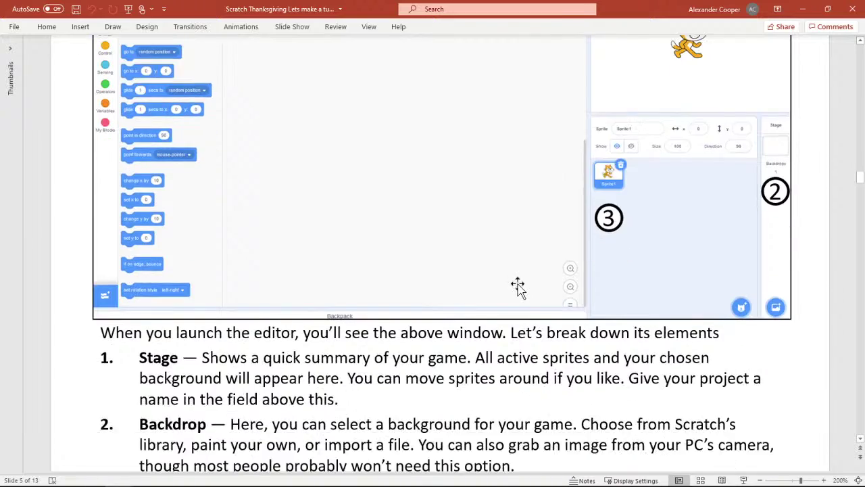
# Step: Read the Work Area, Blocks and Control Buttons descriptions and compare them with the numbered editor diagram on the "Program overview" slide
pyautogui.scroll(-2, 442, 253)
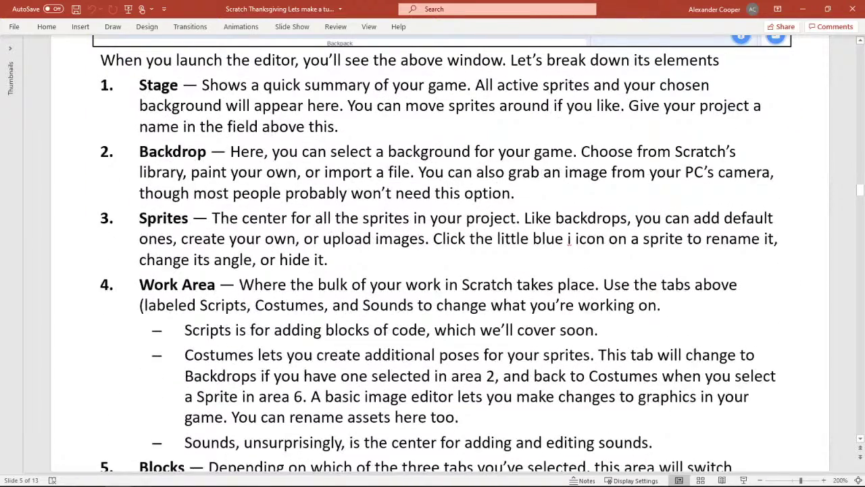
pyautogui.scroll(6, 466, 341)
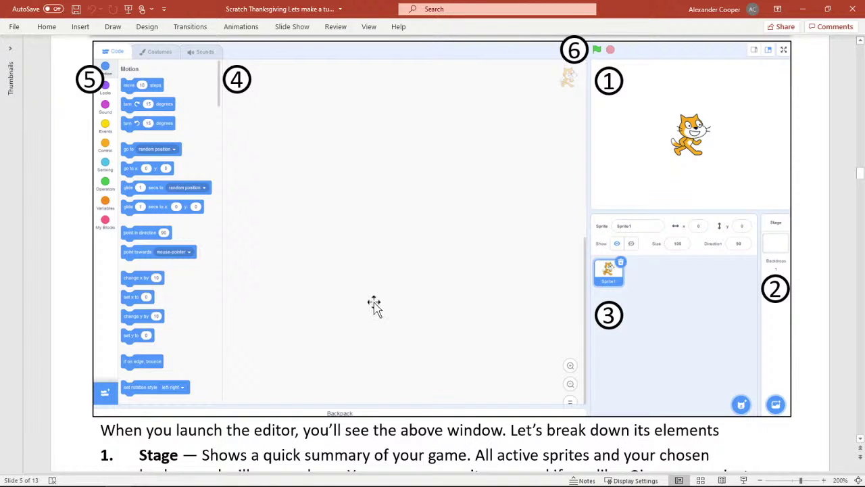
pyautogui.scroll(-2, 460, 344)
pyautogui.scroll(2, 482, 340)
pyautogui.scroll(1, 483, 339)
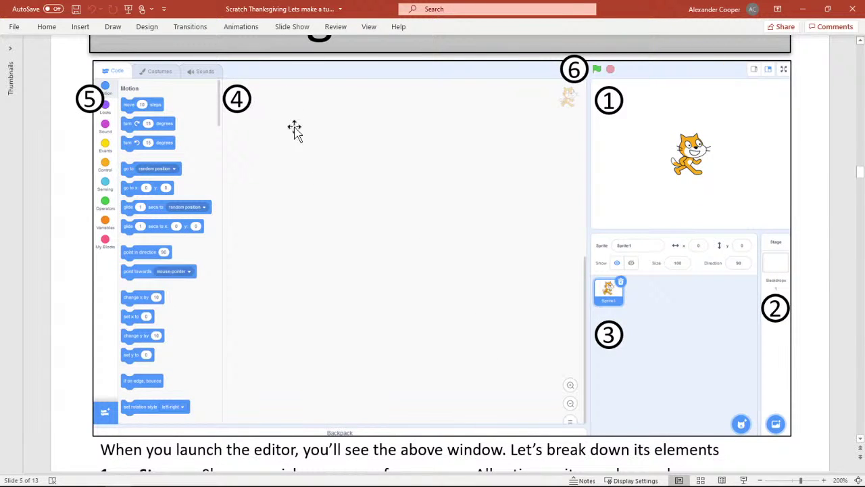
pyautogui.scroll(-10, 374, 290)
pyautogui.scroll(-15, 432, 270)
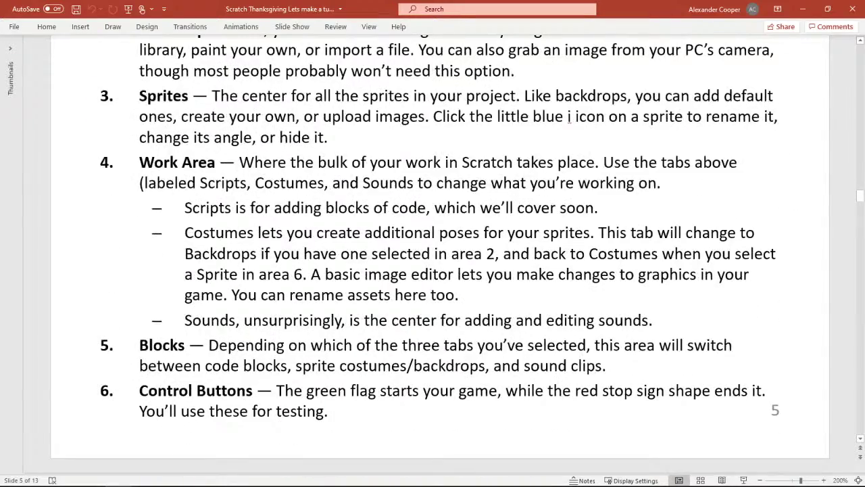
pyautogui.scroll(20, 432, 254)
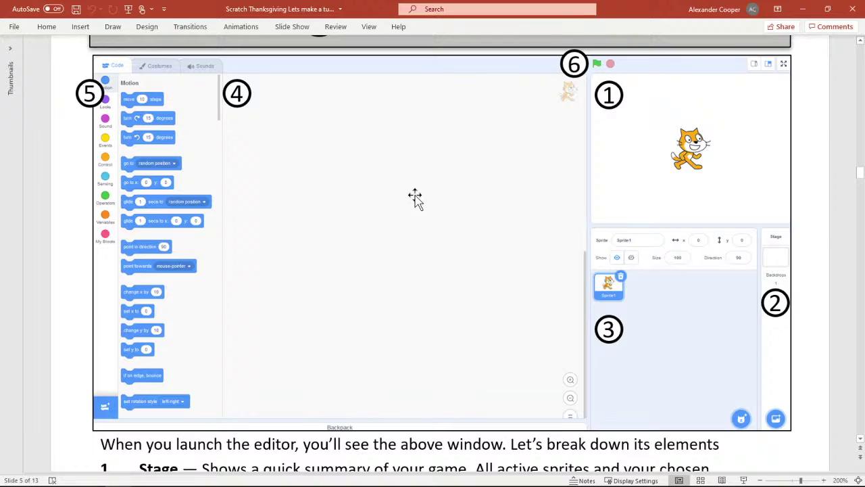
pyautogui.scroll(-5, 416, 198)
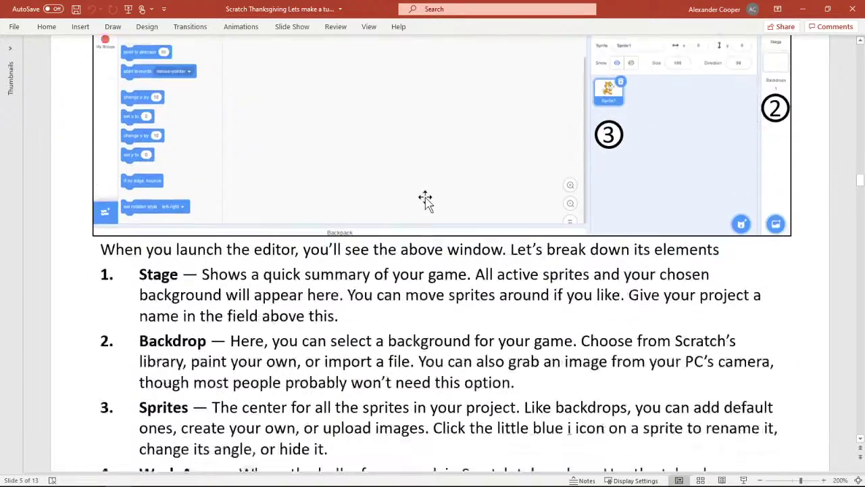
pyautogui.scroll(-4, 426, 200)
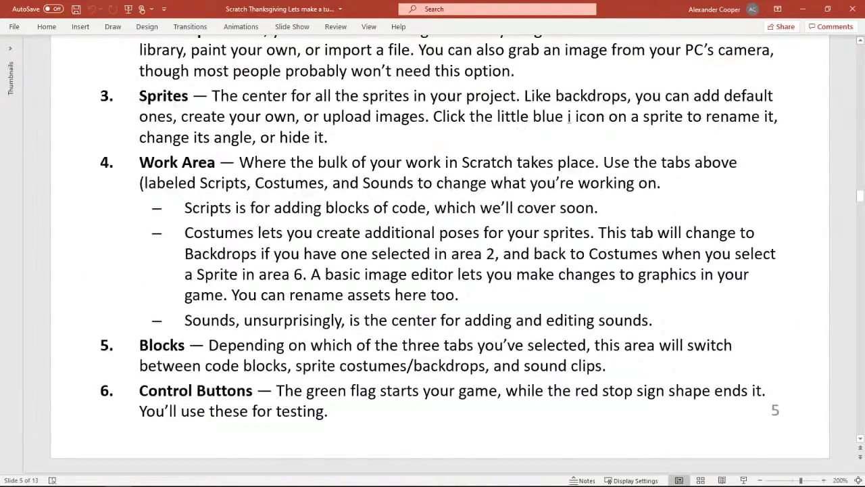
# Step: Read the "Using Blocks" slide's block categories from Motion to More Blocks and continue to the "Good things to know" slide
pyautogui.scroll(-8, 241, 104)
pyautogui.scroll(1, 241, 105)
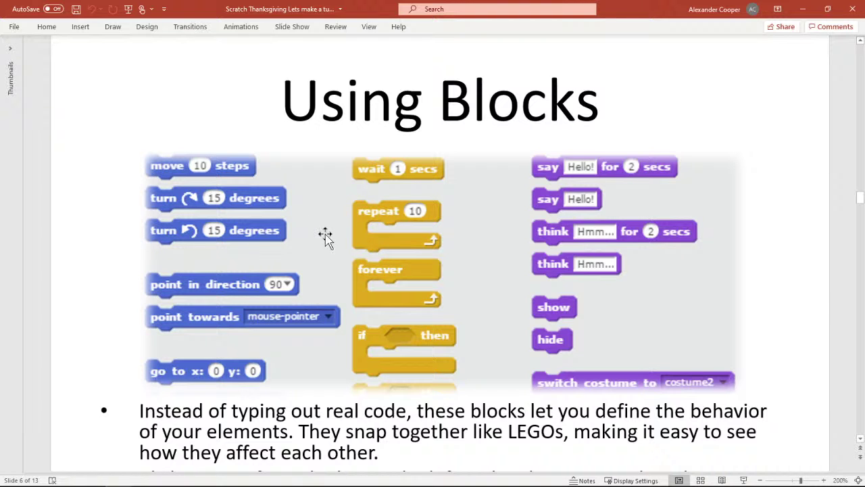
pyautogui.scroll(-1, 337, 221)
pyautogui.scroll(-4, 337, 221)
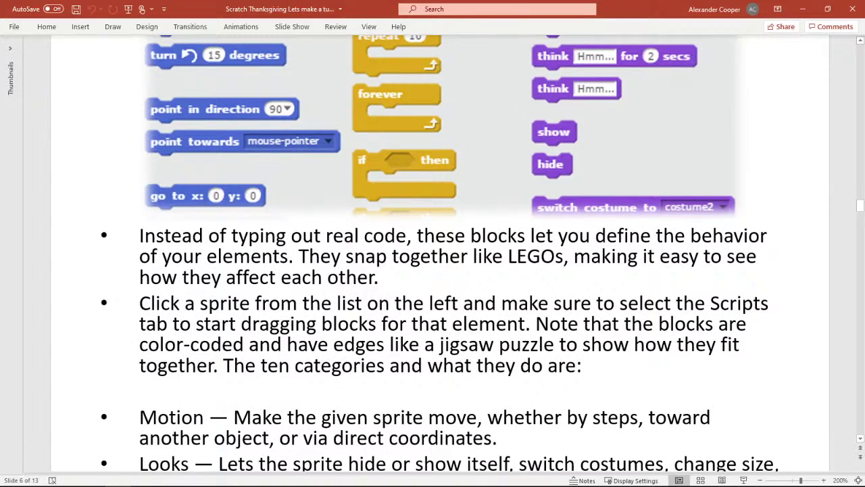
pyautogui.scroll(-8, 432, 253)
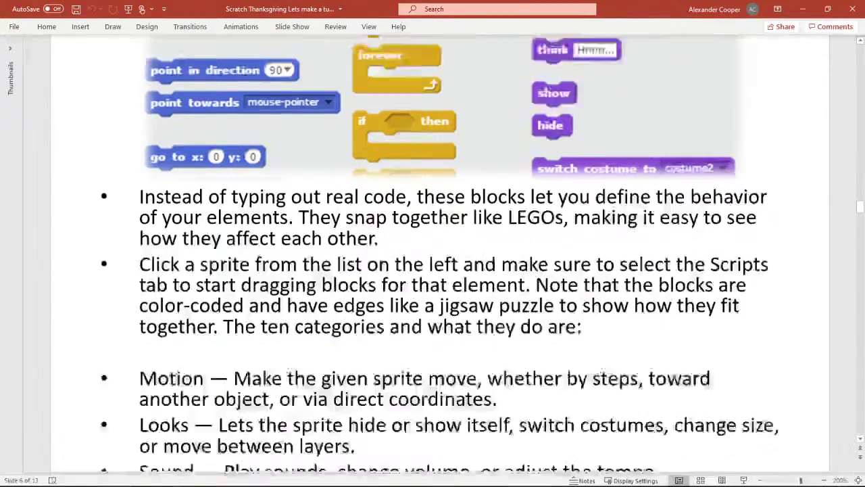
pyautogui.scroll(-1, 437, 254)
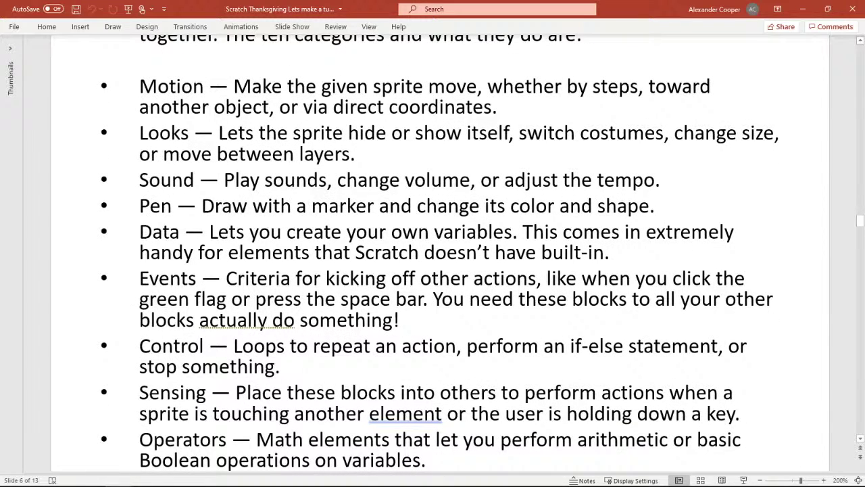
pyautogui.scroll(-2, 433, 253)
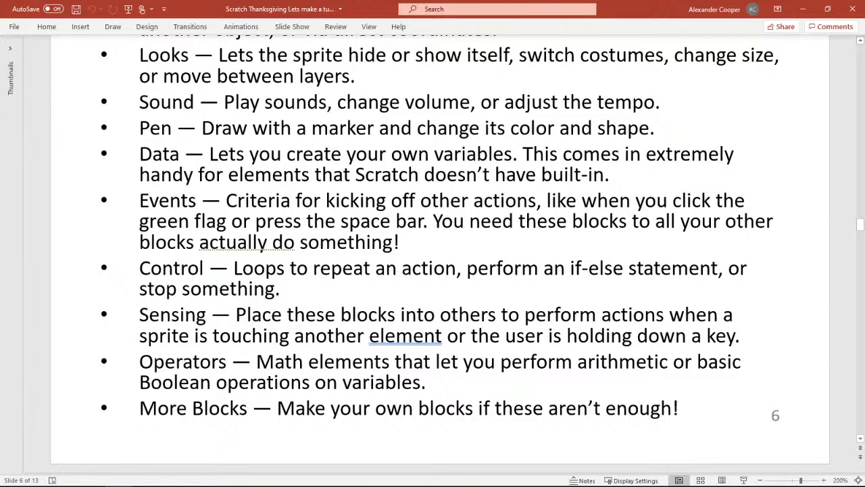
pyautogui.scroll(-1, 440, 253)
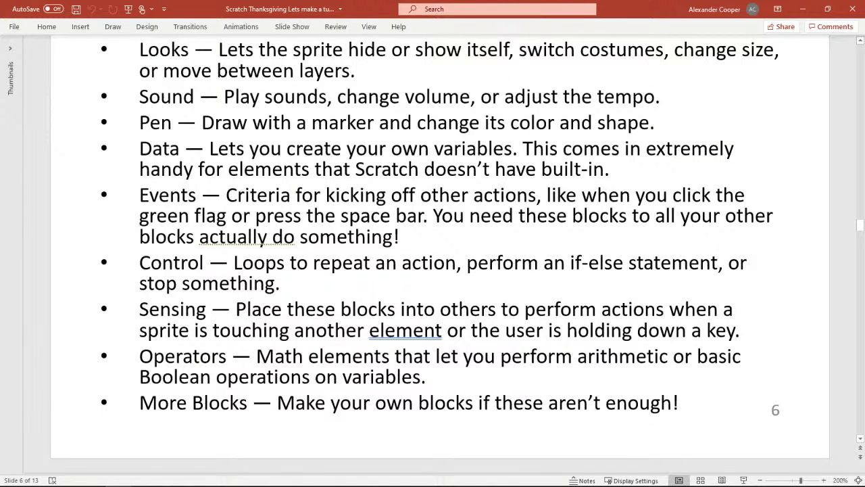
pyautogui.scroll(-2, 440, 253)
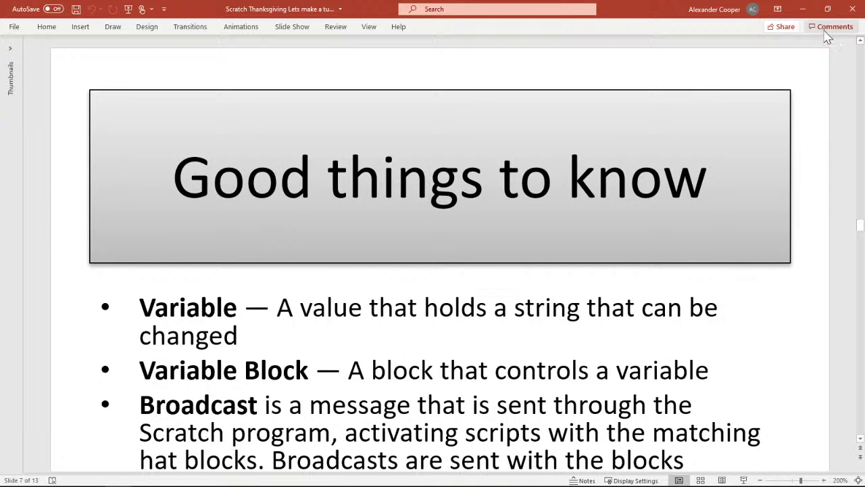
# Step: Switch back to the Scratch editor and look through the sprite library and the file dialog for uploading a sprite
pyautogui.scroll(2, 813, 52)
pyautogui.click(804, 12)
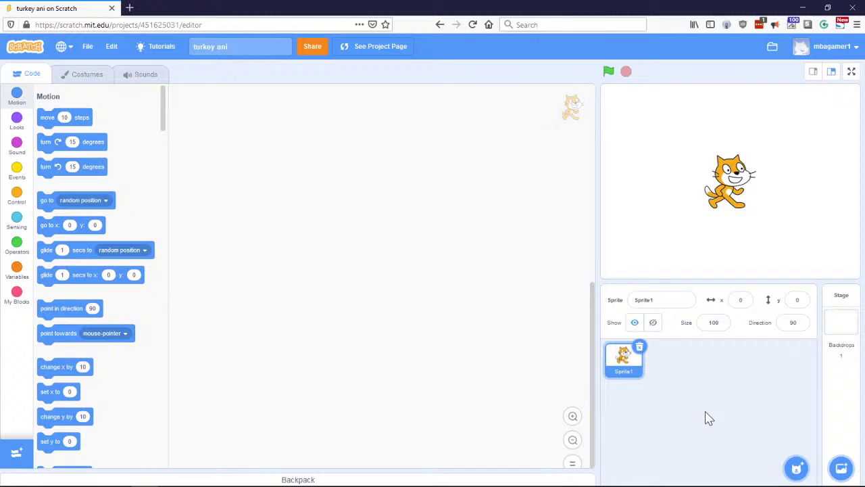
pyautogui.moveTo(796, 468)
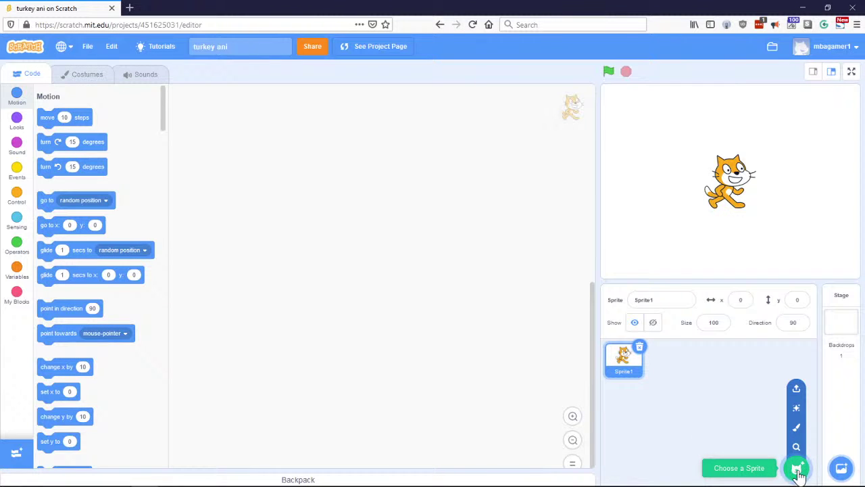
pyautogui.click(798, 469)
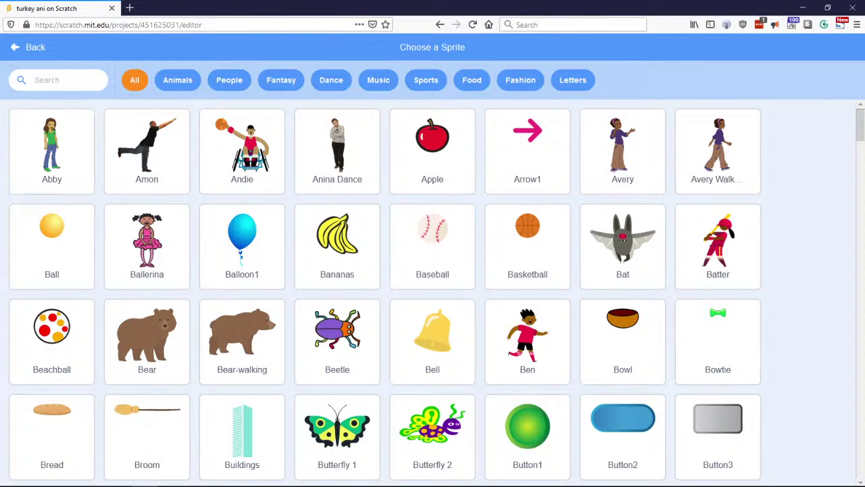
pyautogui.click(20, 55)
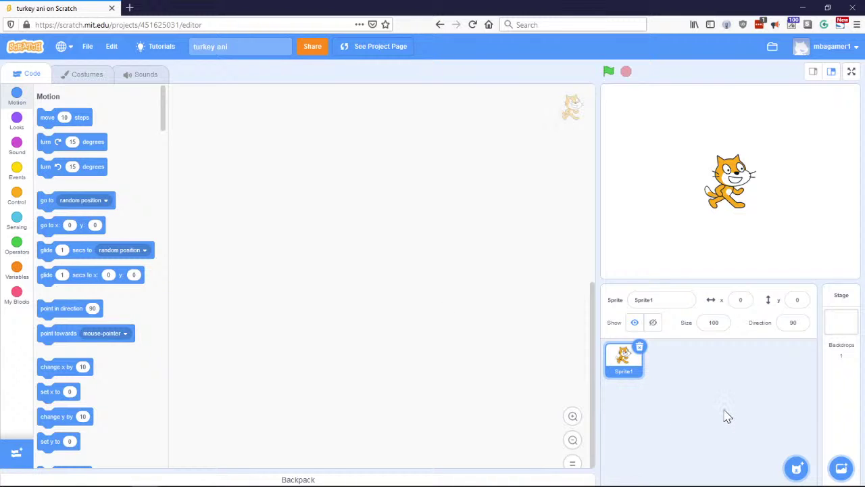
pyautogui.moveTo(796, 470)
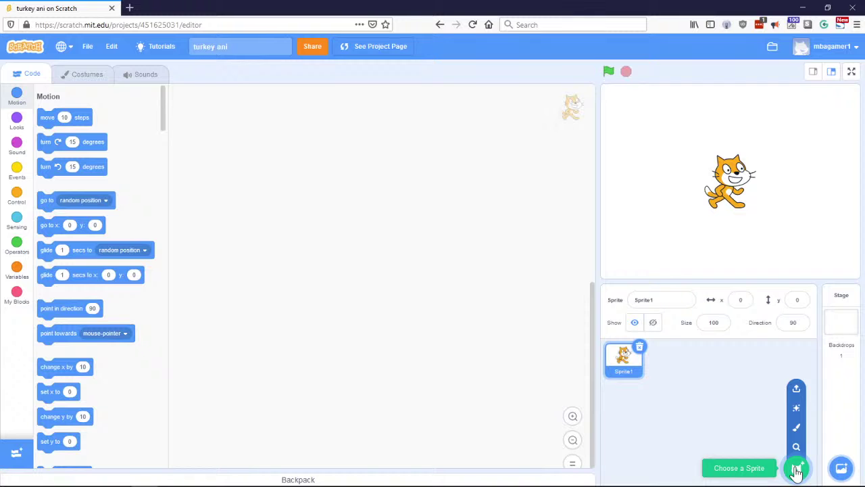
pyautogui.click(796, 391)
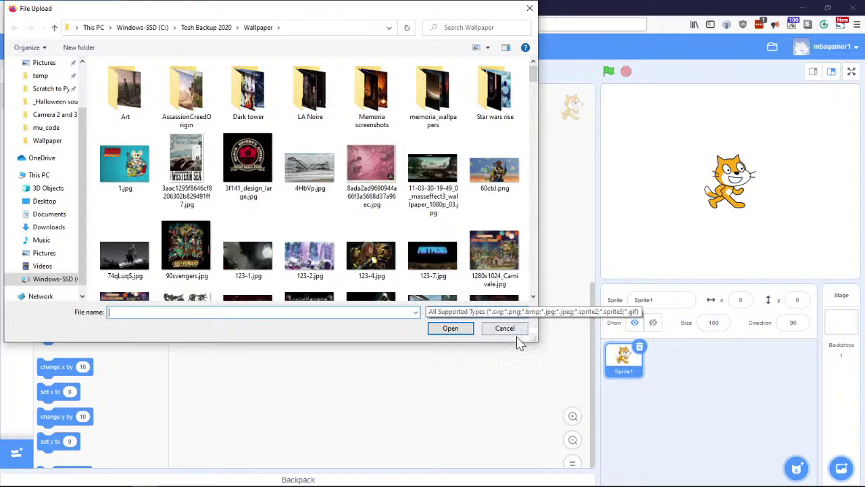
pyautogui.click(504, 327)
# Step: Create a new blank sprite with the Paint option
pyautogui.moveTo(795, 471)
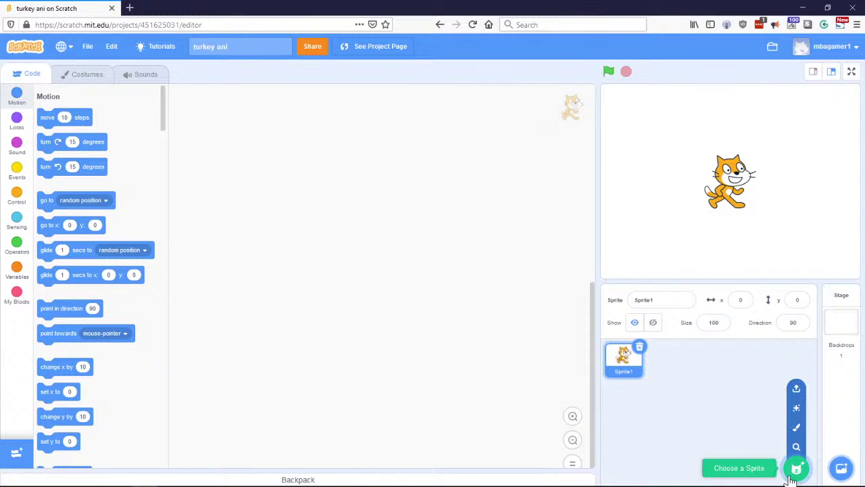
pyautogui.click(797, 428)
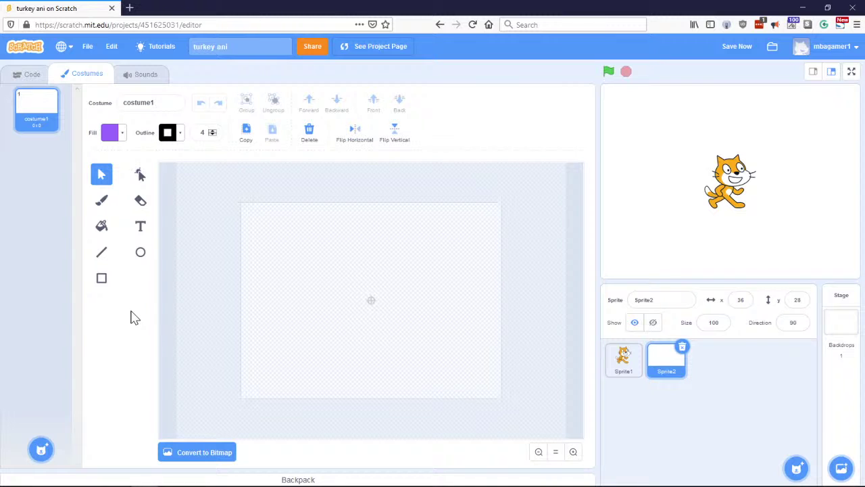
pyautogui.click(140, 252)
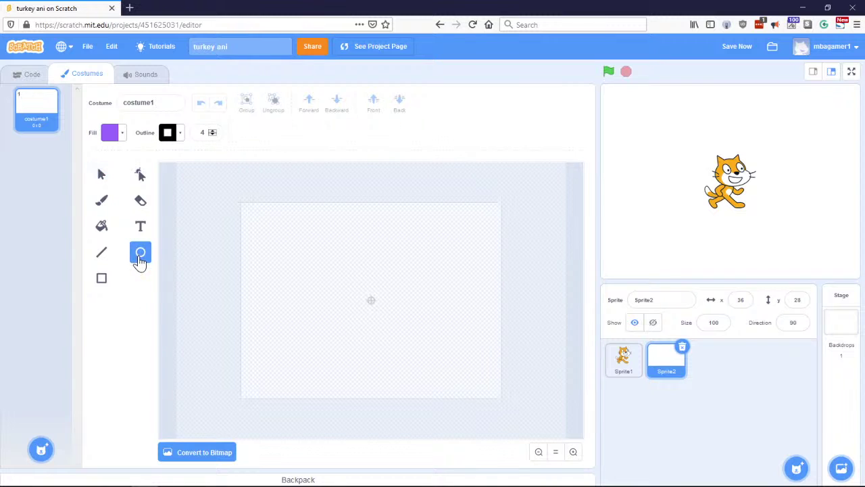
pyautogui.click(101, 175)
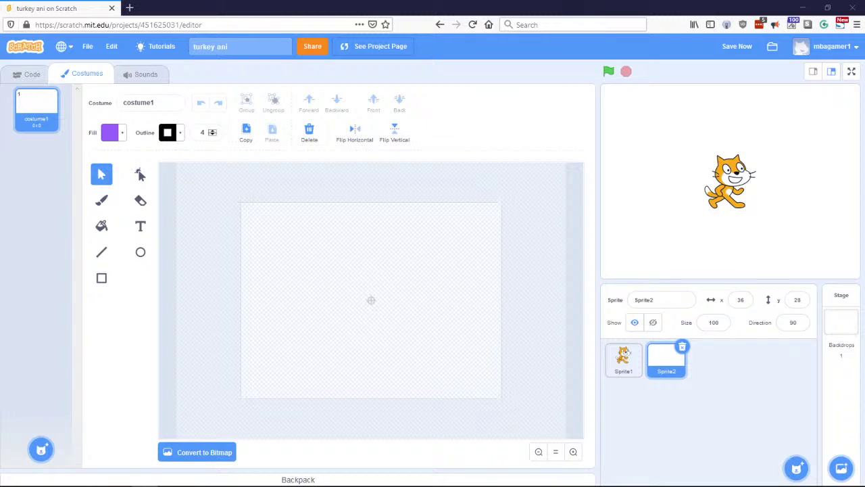
# Step: Bring the turkey clipart image results into the browser window, examine the round brown turkey with fanned feathers, and return to Scratch
pyautogui.moveTo(6, 85); pyautogui.dragTo(156, 13)
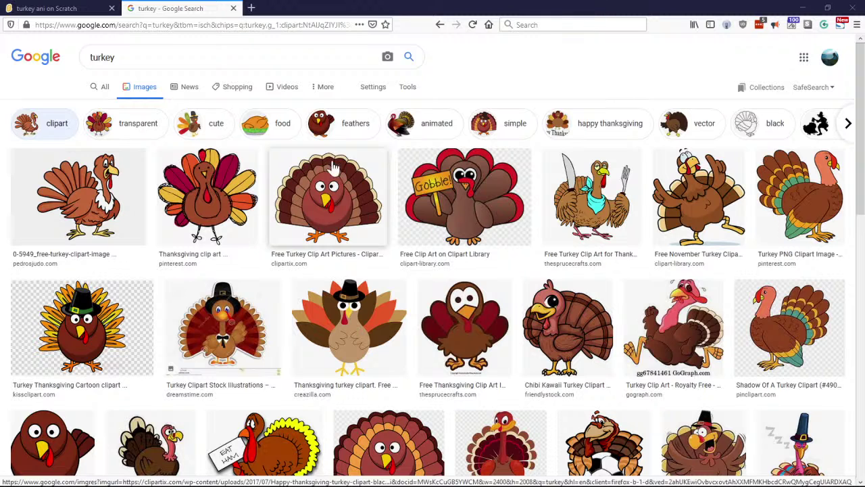
pyautogui.click(328, 203)
pyautogui.click(72, 8)
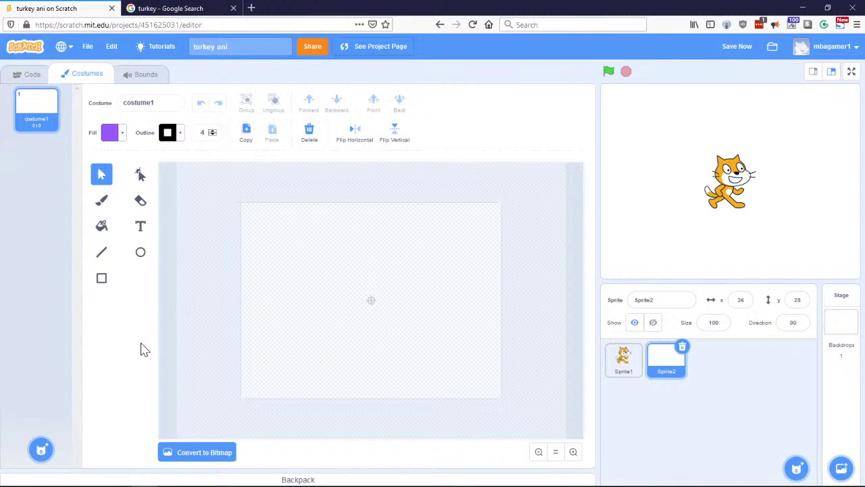
pyautogui.click(168, 8)
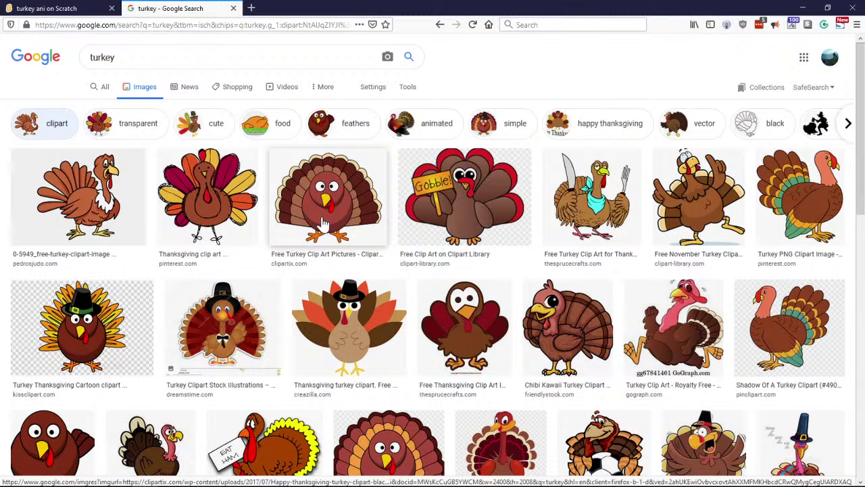
pyautogui.click(321, 241)
pyautogui.click(67, 9)
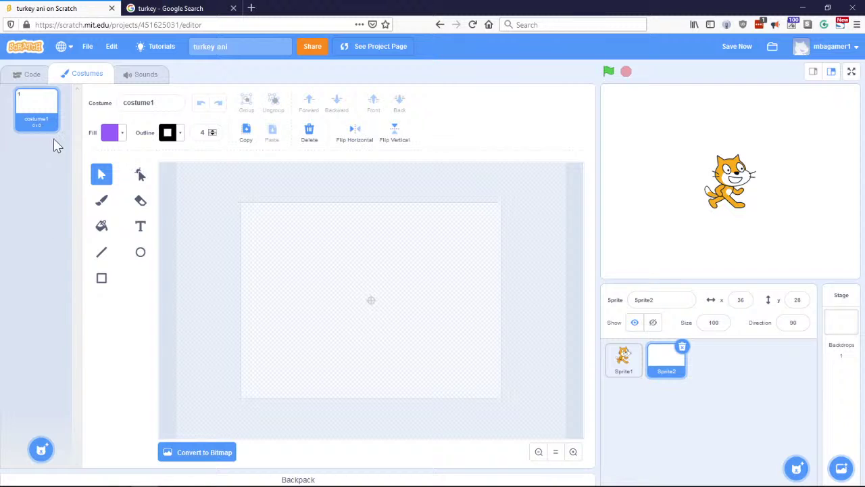
pyautogui.click(33, 77)
pyautogui.click(80, 75)
pyautogui.moveTo(309, 256); pyautogui.dragTo(390, 311)
pyautogui.click(140, 204)
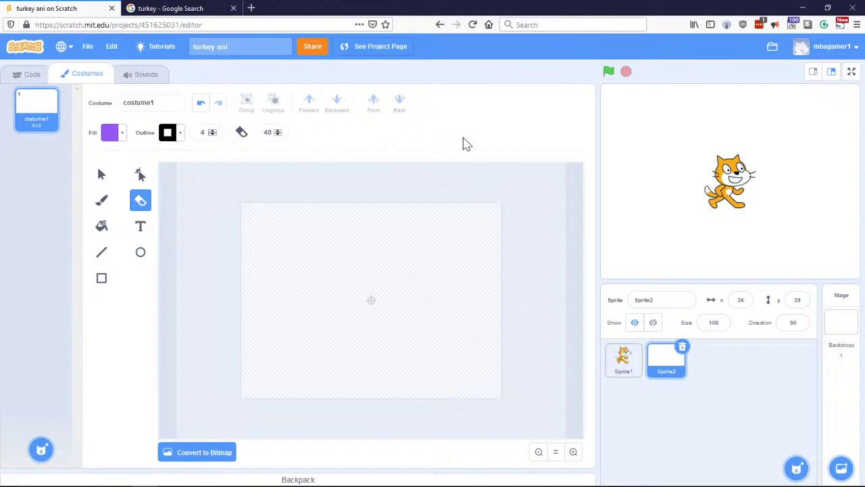
# Step: Delete the cat sprite from the project
pyautogui.click(623, 360)
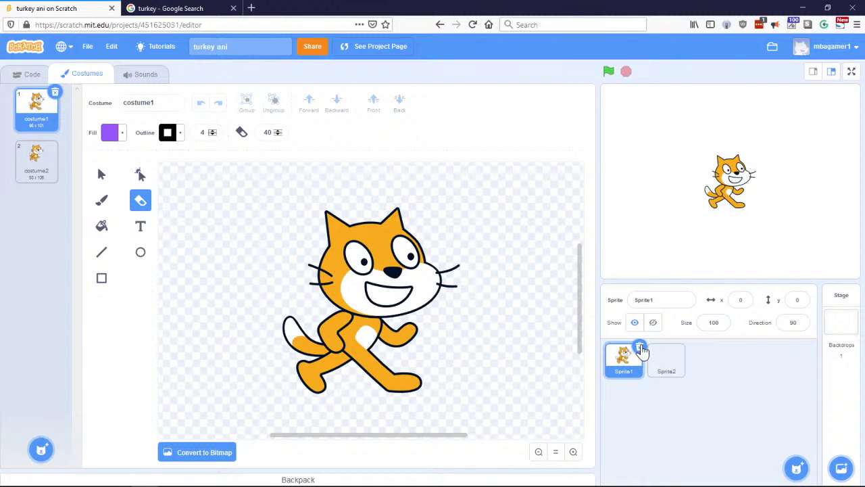
pyautogui.click(640, 348)
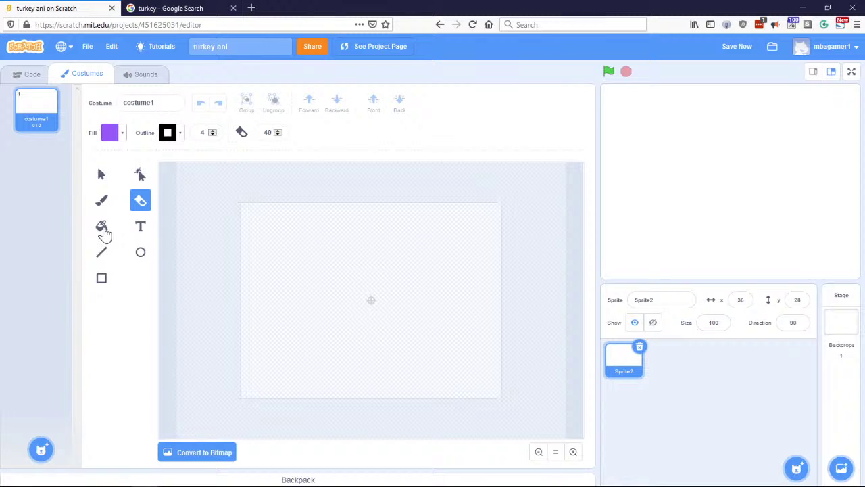
# Step: With the Circle tool, set a solid brown fill with color 5, saturation 60 and brightness 52
pyautogui.click(141, 256)
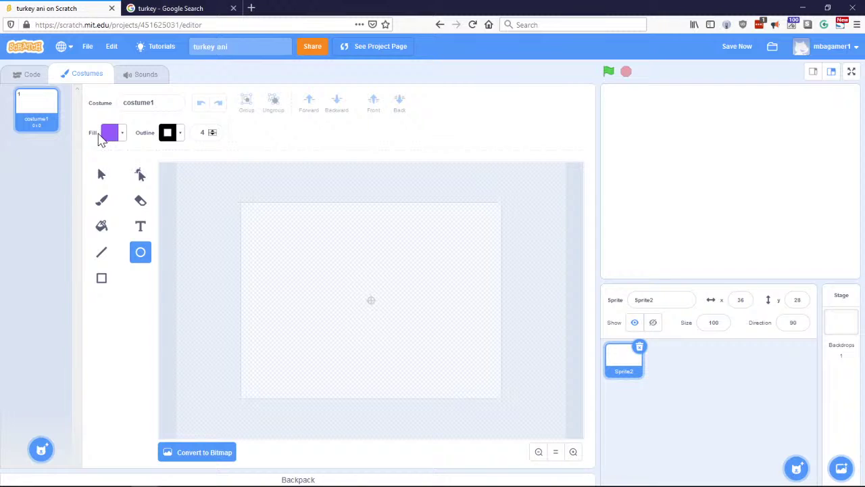
pyautogui.click(123, 139)
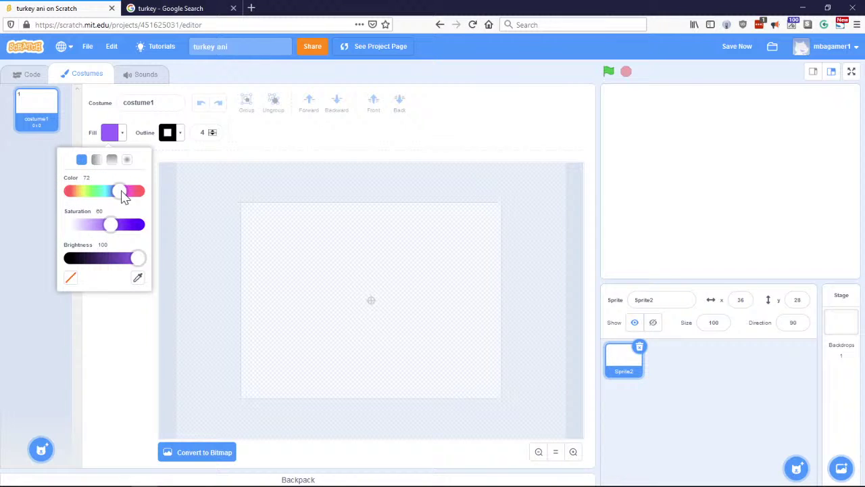
pyautogui.moveTo(122, 194); pyautogui.dragTo(73, 194)
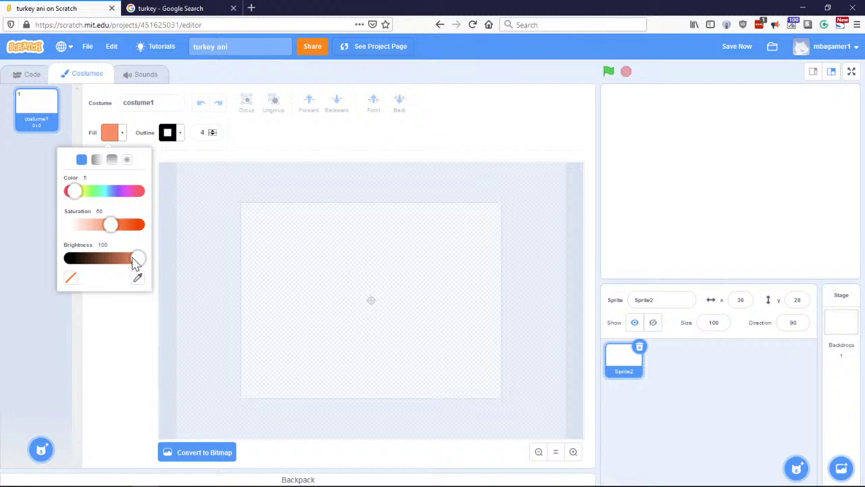
pyautogui.moveTo(135, 262); pyautogui.dragTo(111, 264)
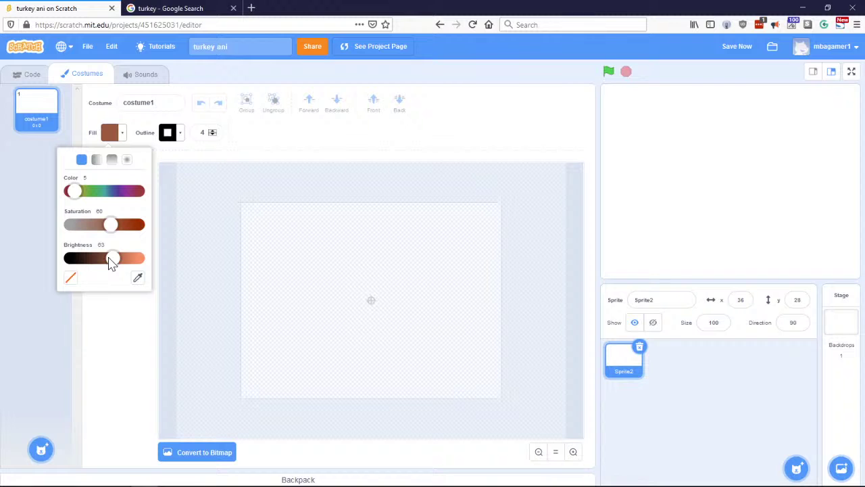
pyautogui.click(170, 8)
pyautogui.click(92, 8)
pyautogui.moveTo(115, 265); pyautogui.dragTo(106, 265)
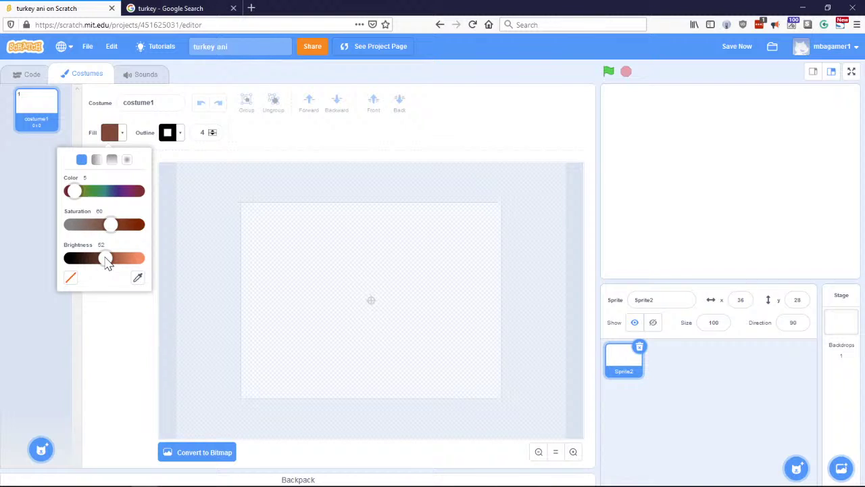
pyautogui.moveTo(106, 262); pyautogui.dragTo(107, 261)
pyautogui.click(96, 160)
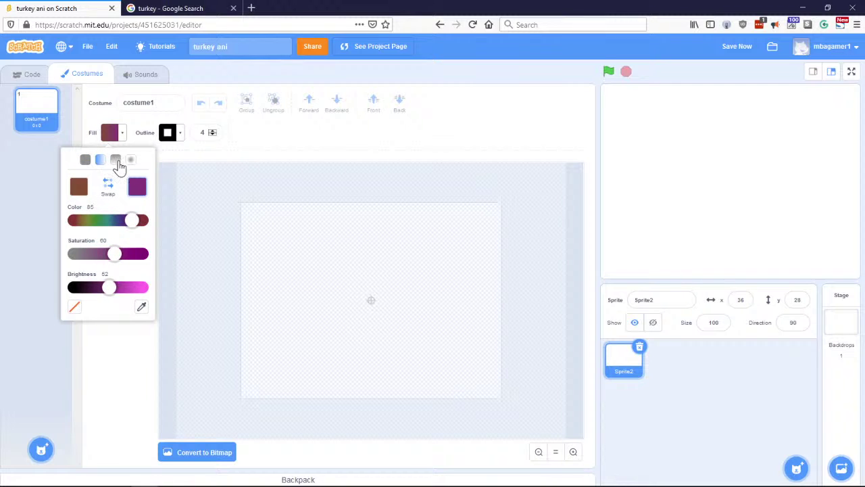
pyautogui.click(86, 162)
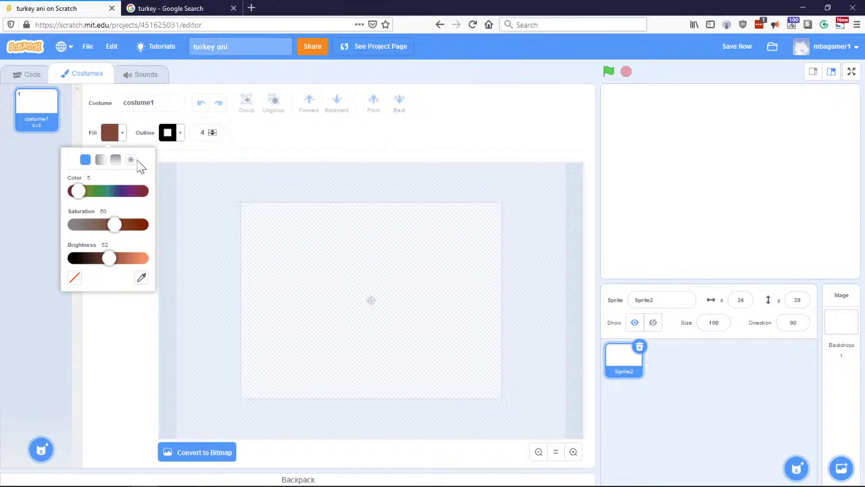
pyautogui.click(141, 343)
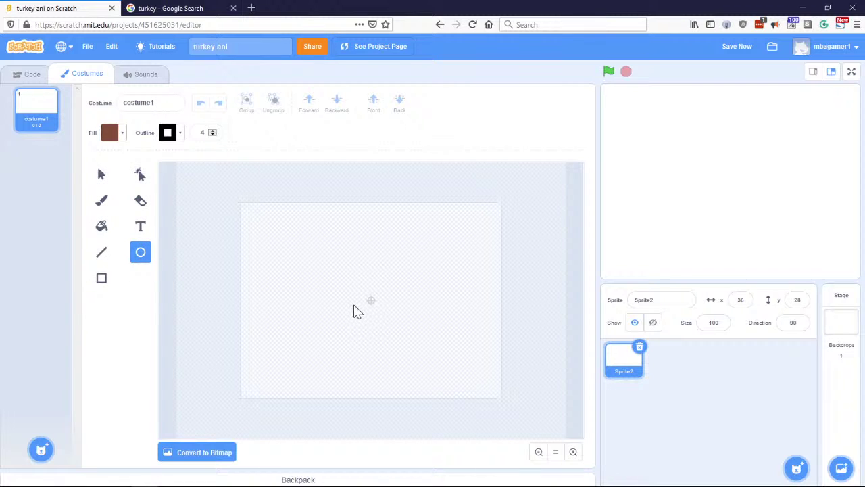
# Step: Draw a brown circle for the turkey's body, enlarge it slightly, and place it just below the costume's center point
pyautogui.moveTo(353, 304)
pyautogui.mouseDown()
pyautogui.moveTo(381, 337)
pyautogui.moveTo(396, 340)
pyautogui.moveTo(401, 355)
pyautogui.moveTo(364, 362)
pyautogui.moveTo(399, 356)
pyautogui.moveTo(397, 342)
pyautogui.moveTo(411, 366)
pyautogui.mouseUp()
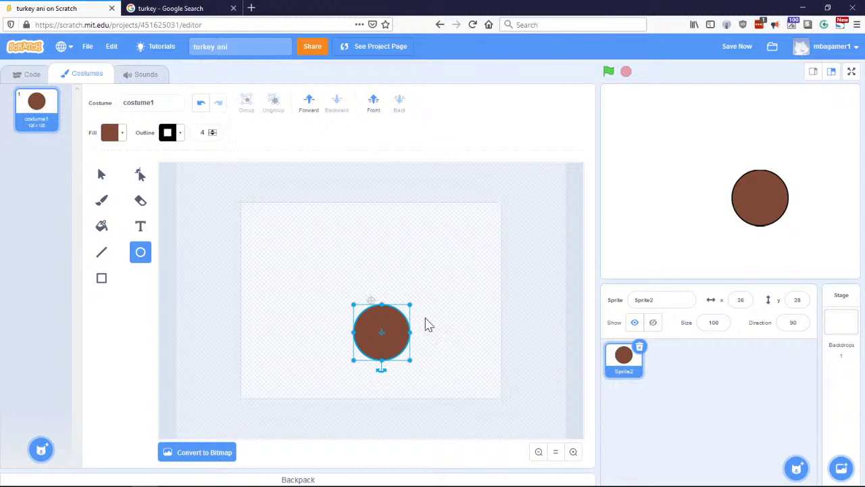
pyautogui.moveTo(410, 306); pyautogui.dragTo(414, 334)
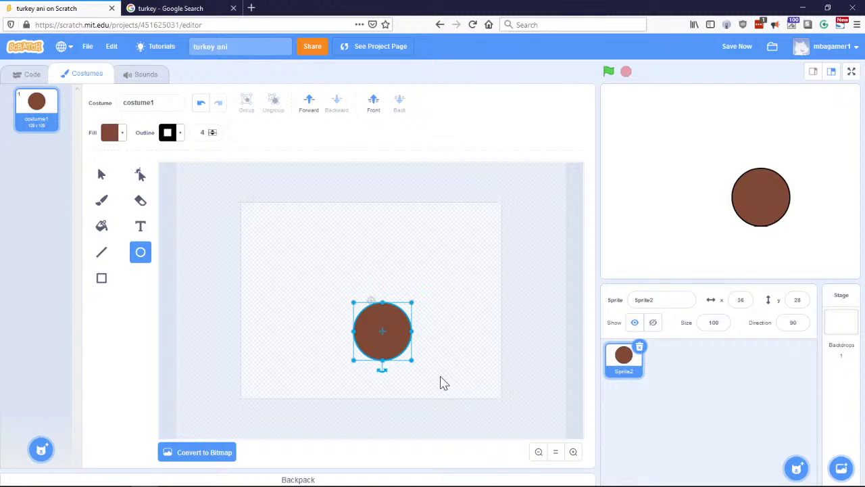
pyautogui.moveTo(390, 335); pyautogui.dragTo(375, 302)
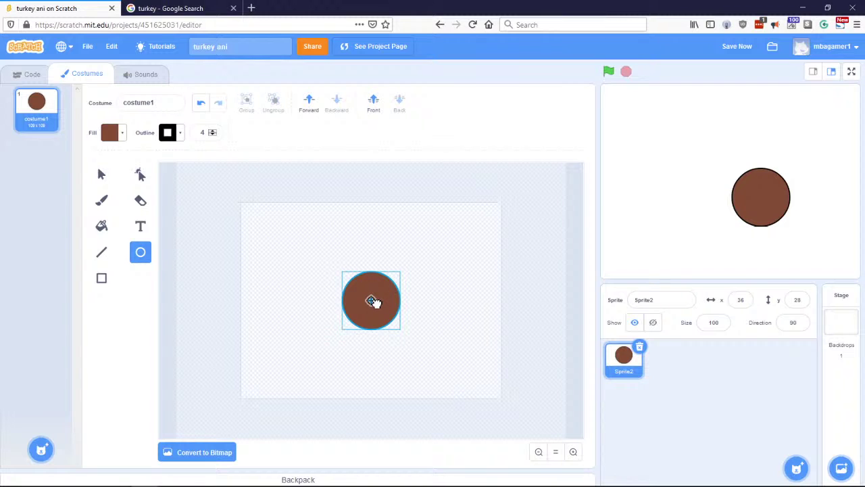
pyautogui.moveTo(373, 301); pyautogui.dragTo(376, 328)
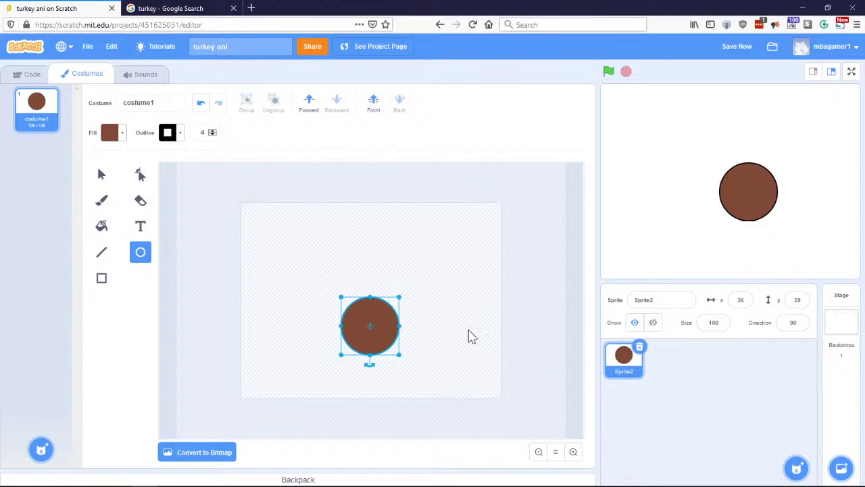
pyautogui.click(529, 284)
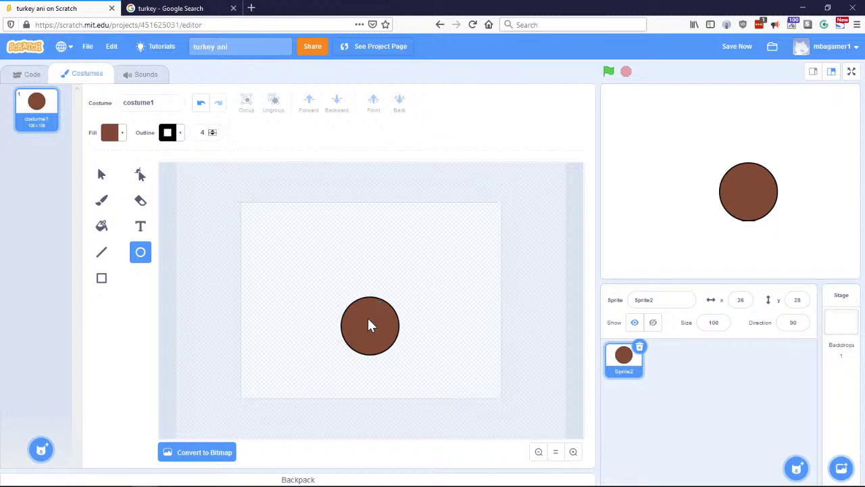
pyautogui.click(101, 177)
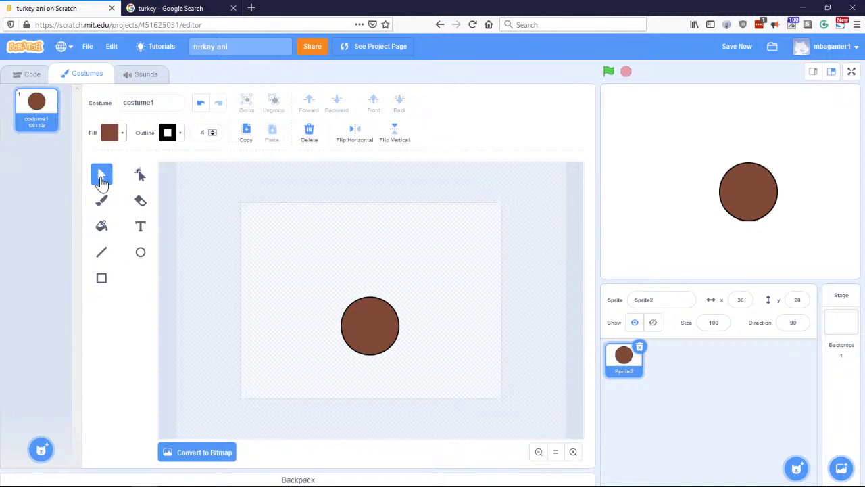
pyautogui.moveTo(313, 284); pyautogui.dragTo(409, 365)
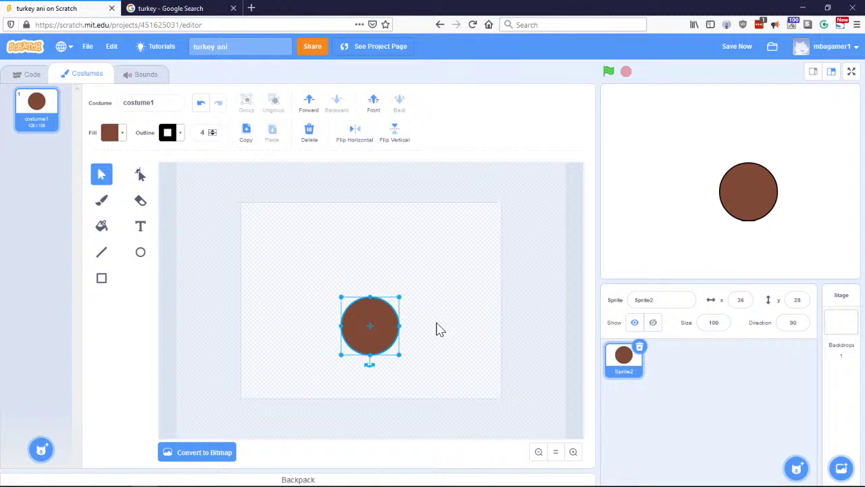
pyautogui.click(435, 329)
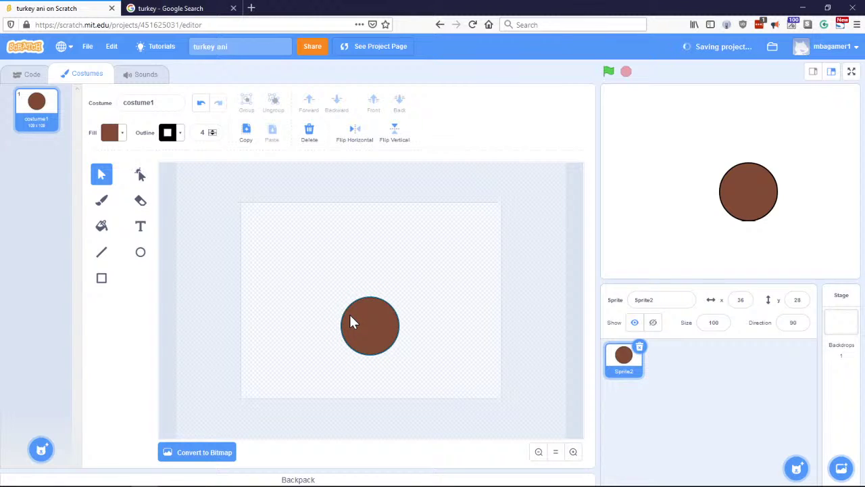
# Step: Draw a smaller brown circle for the turkey's head, overlapping the top of the body and centered above it
pyautogui.click(142, 254)
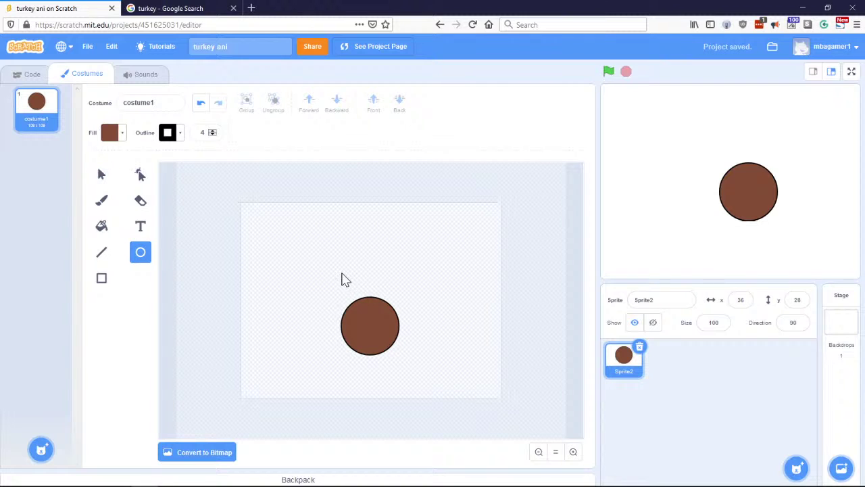
pyautogui.moveTo(343, 272)
pyautogui.mouseDown()
pyautogui.moveTo(388, 323)
pyautogui.moveTo(383, 316)
pyautogui.mouseUp()
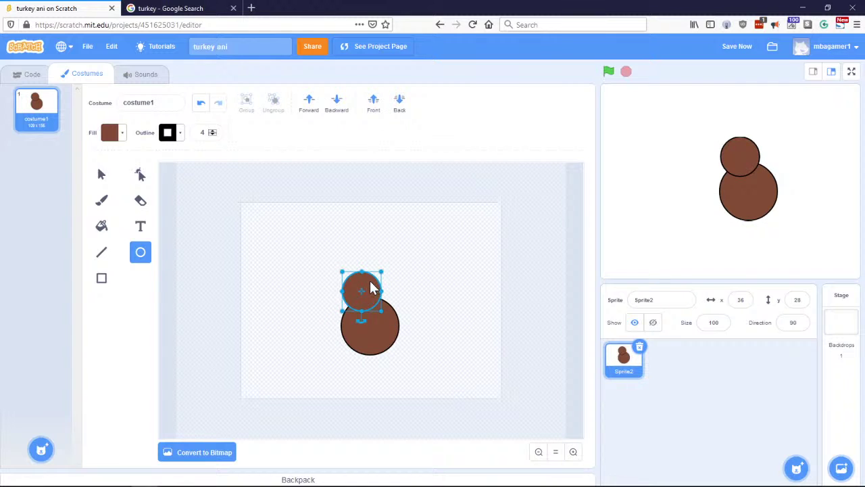
pyautogui.moveTo(372, 279); pyautogui.dragTo(377, 282)
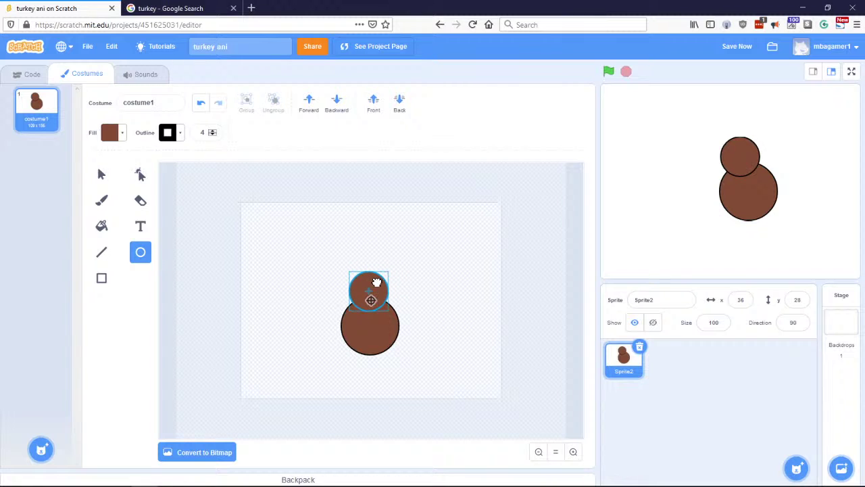
pyautogui.click(455, 287)
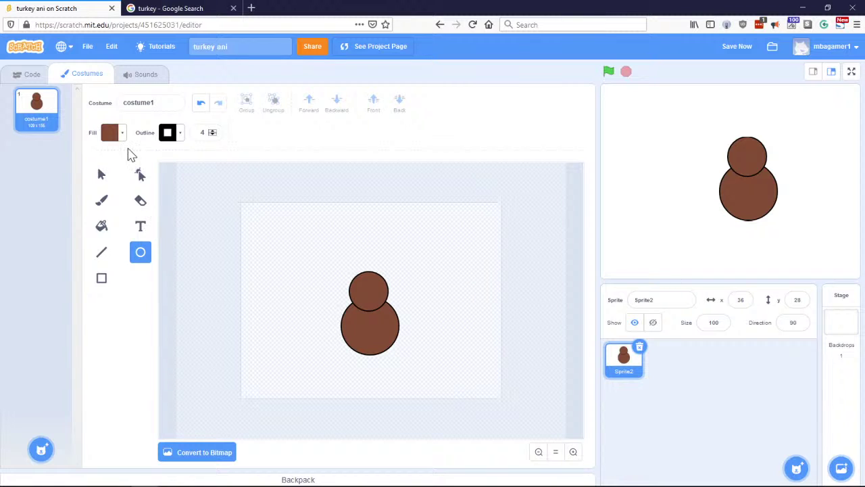
# Step: Set the fill to solid white with saturation 0 and brightness 100
pyautogui.click(119, 137)
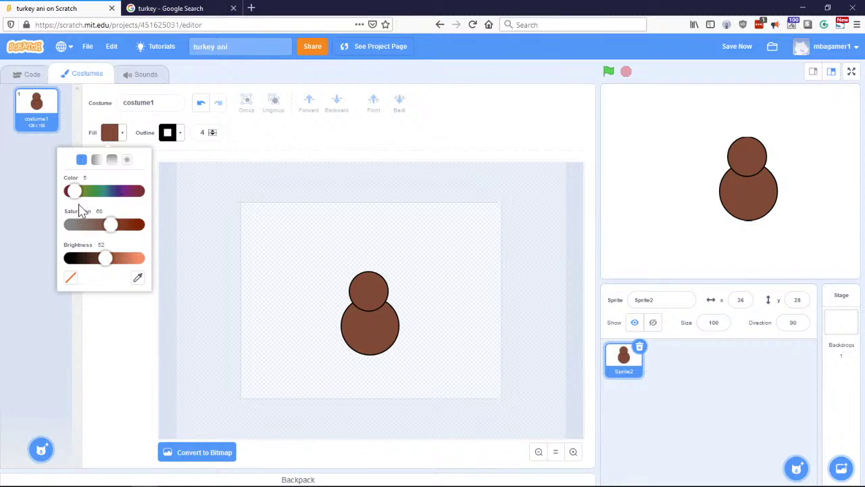
pyautogui.moveTo(112, 225); pyautogui.dragTo(74, 199)
pyautogui.moveTo(96, 226); pyautogui.dragTo(70, 229)
pyautogui.moveTo(106, 259); pyautogui.dragTo(141, 262)
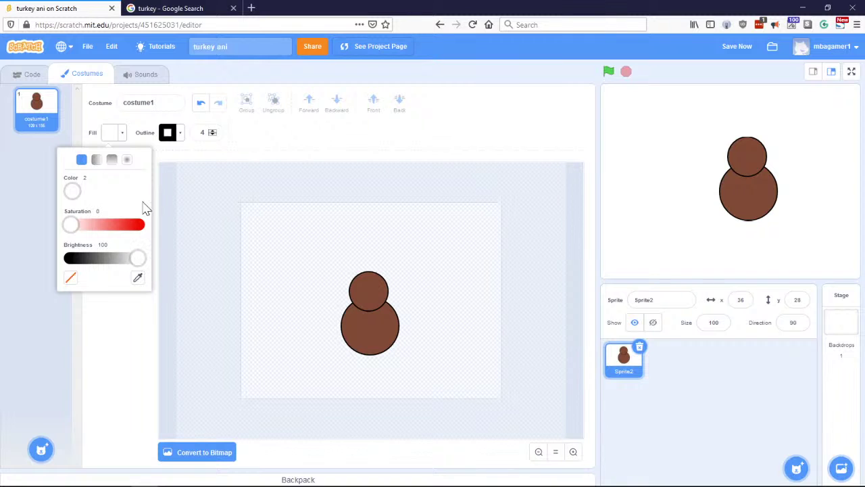
pyautogui.click(117, 329)
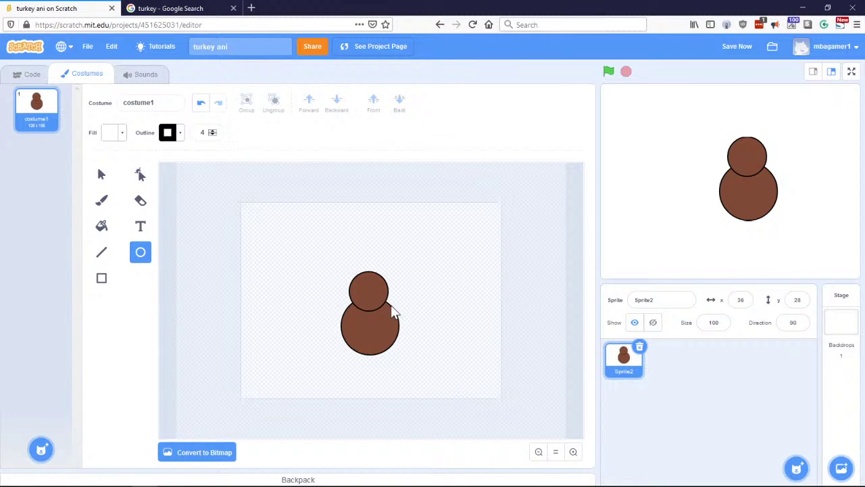
# Step: Draw a small white circle for the turkey's left eye in the upper left part of the head
pyautogui.click(572, 453)
pyautogui.click(572, 452)
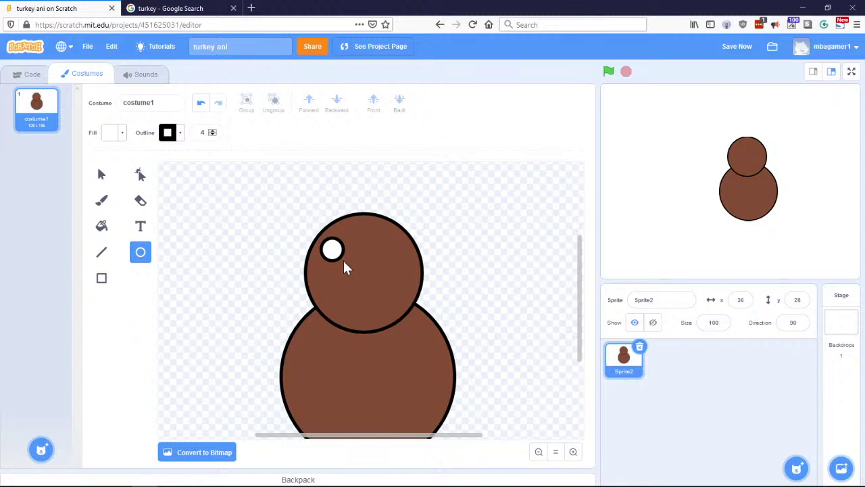
pyautogui.moveTo(345, 266); pyautogui.dragTo(340, 247)
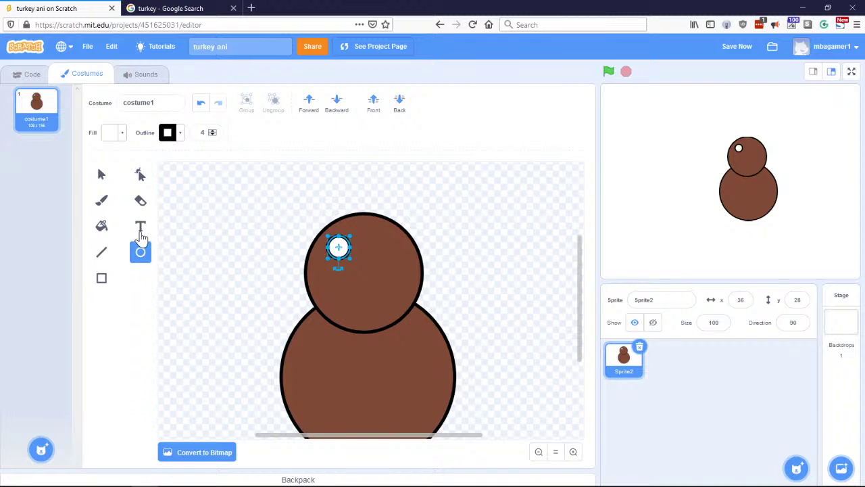
# Step: Duplicate the white eye, place the copy level with it on the head's right side, and nudge the left eye slightly inward
pyautogui.click(102, 178)
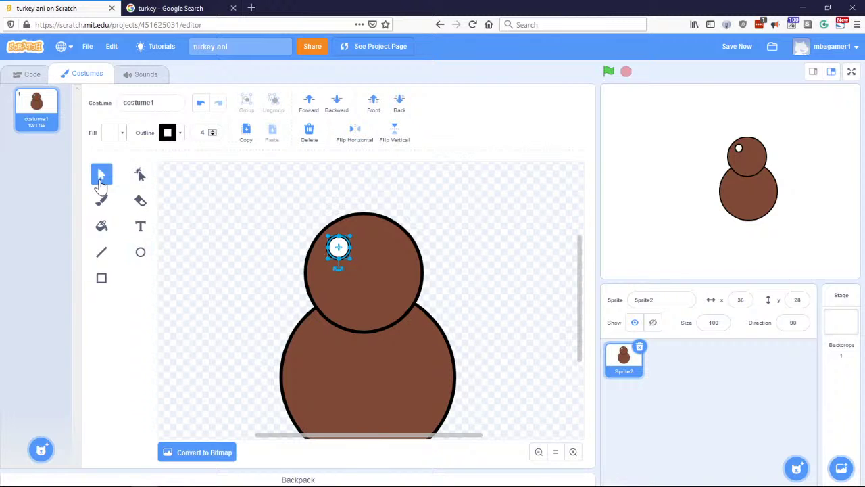
pyautogui.click(142, 256)
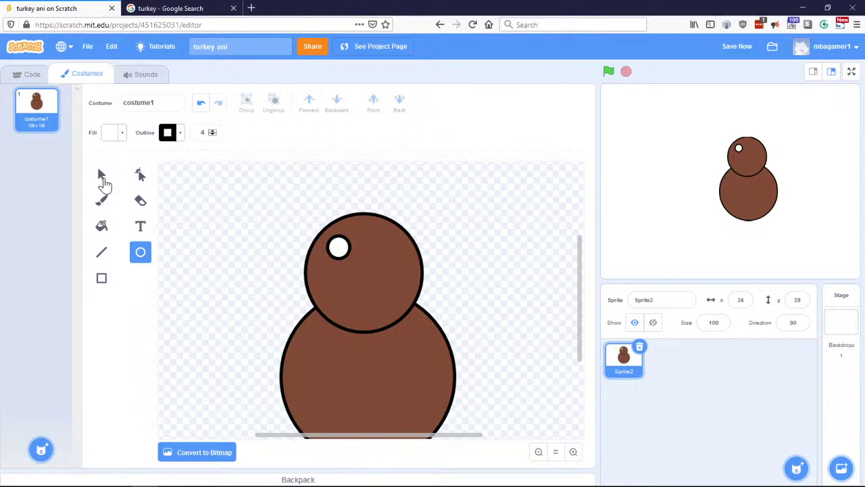
pyautogui.click(102, 177)
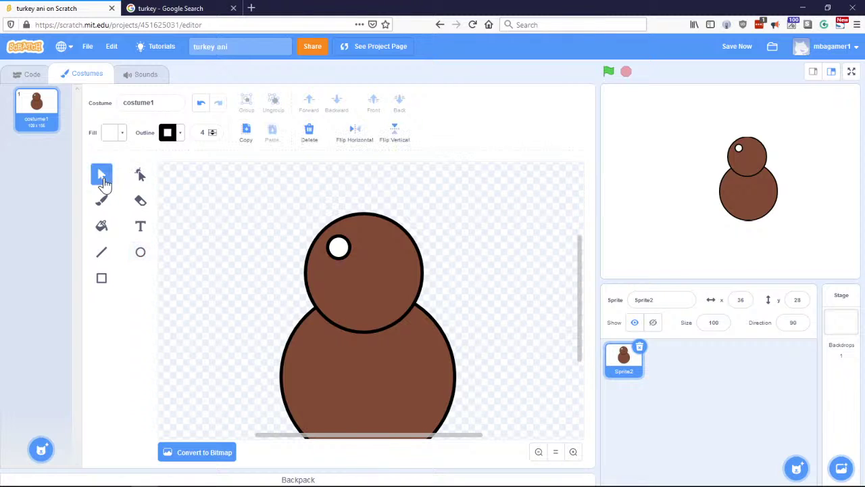
pyautogui.click(341, 247)
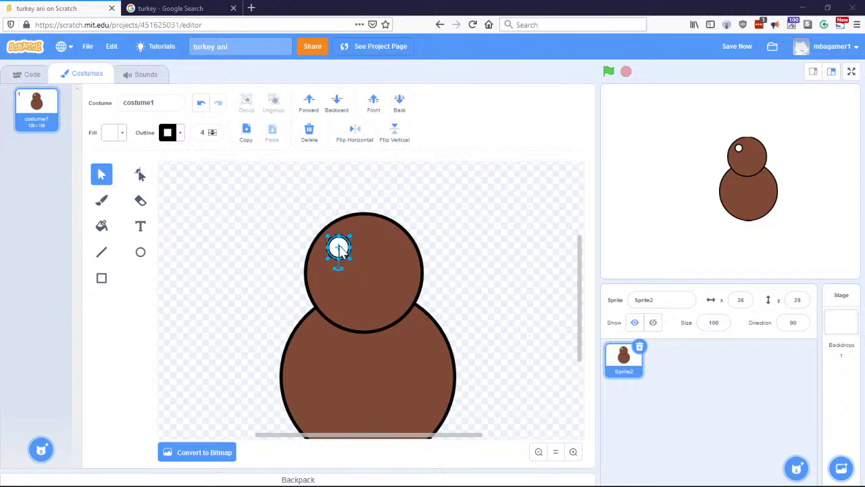
pyautogui.click(247, 135)
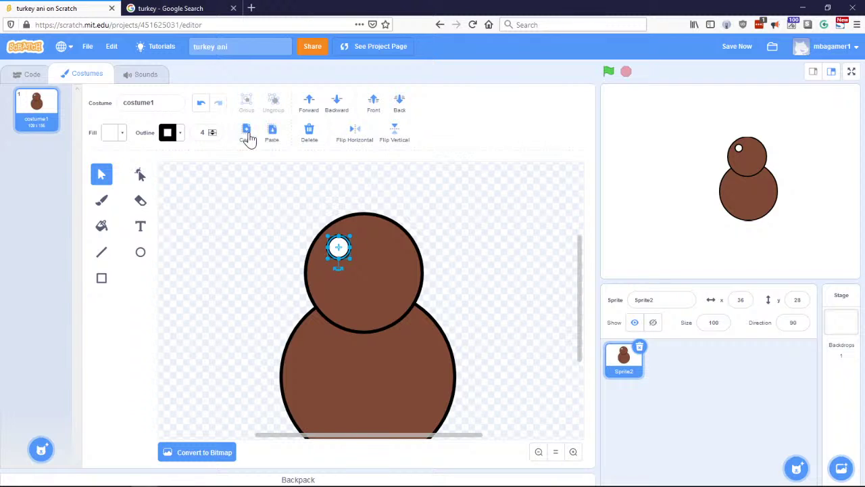
pyautogui.click(273, 135)
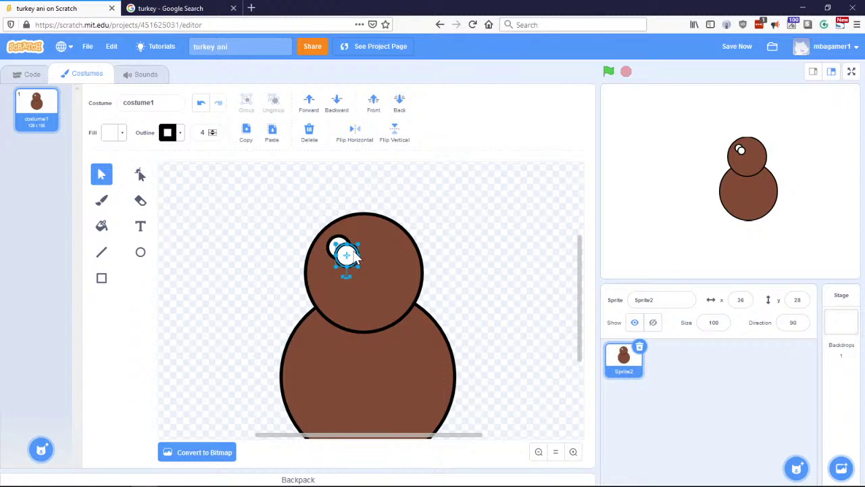
pyautogui.moveTo(351, 257); pyautogui.dragTo(388, 246)
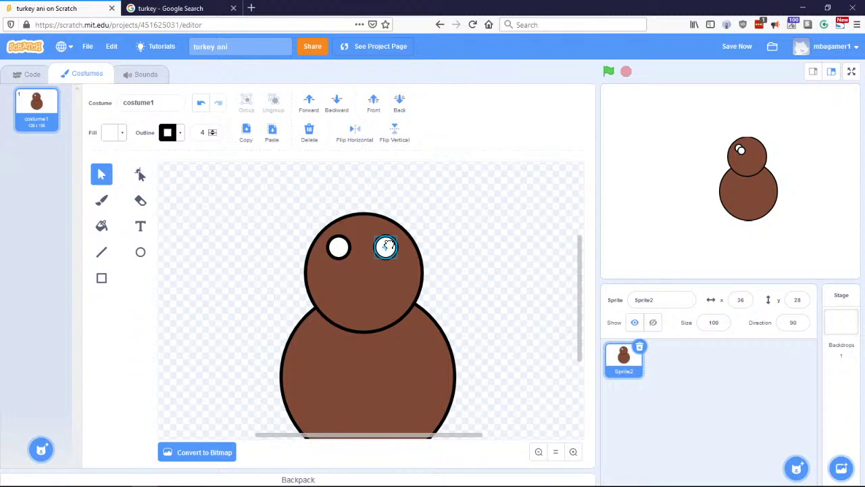
pyautogui.click(341, 248)
pyautogui.moveTo(342, 249); pyautogui.dragTo(344, 248)
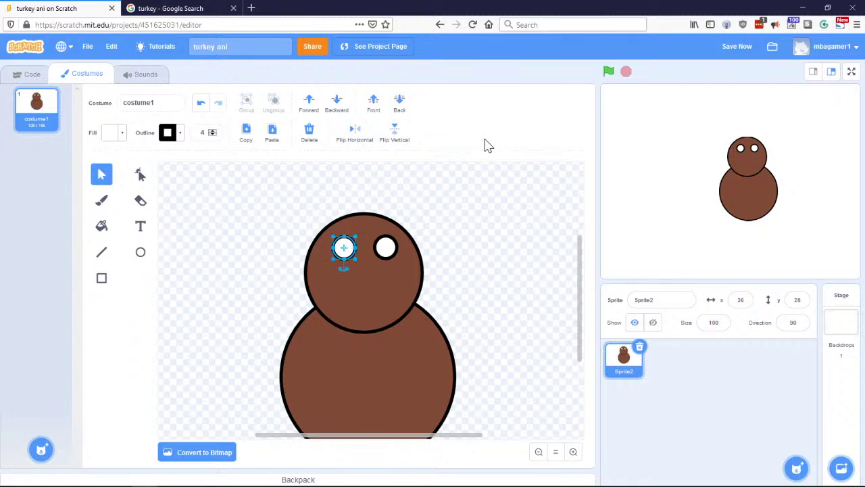
pyautogui.click(374, 228)
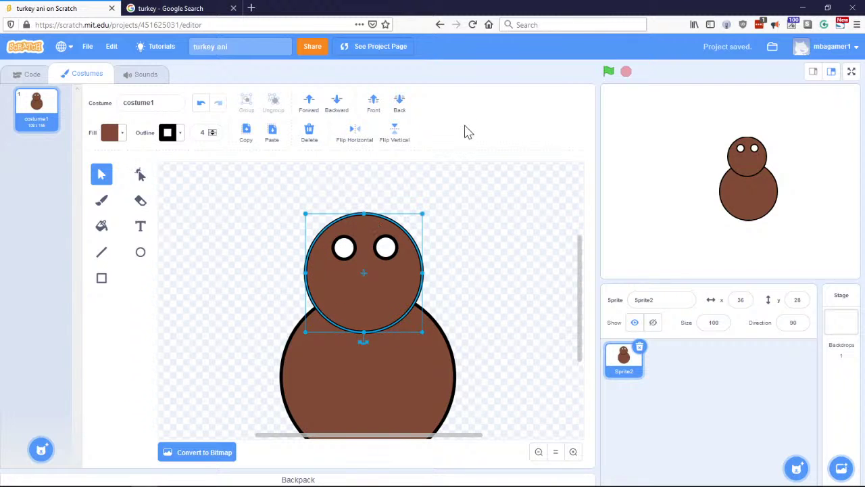
pyautogui.click(475, 205)
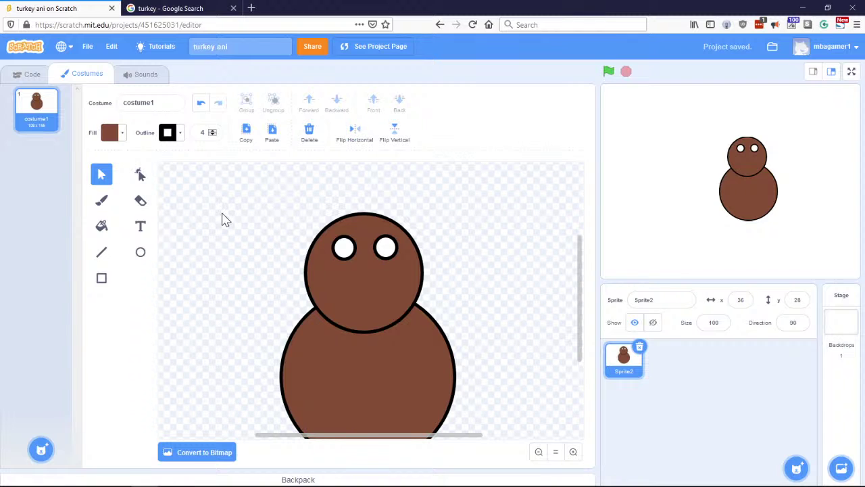
# Step: Set the fill to black by lowering the brightness to its minimum
pyautogui.click(122, 138)
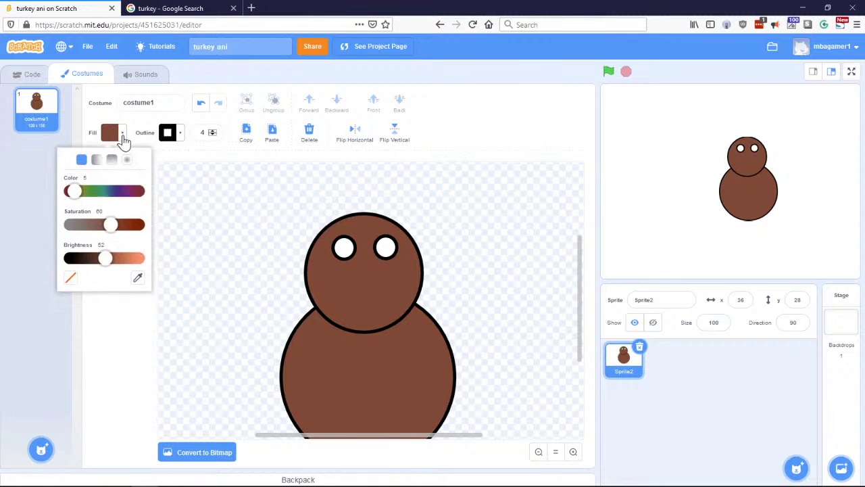
pyautogui.moveTo(105, 259); pyautogui.dragTo(68, 259)
pyautogui.click(103, 327)
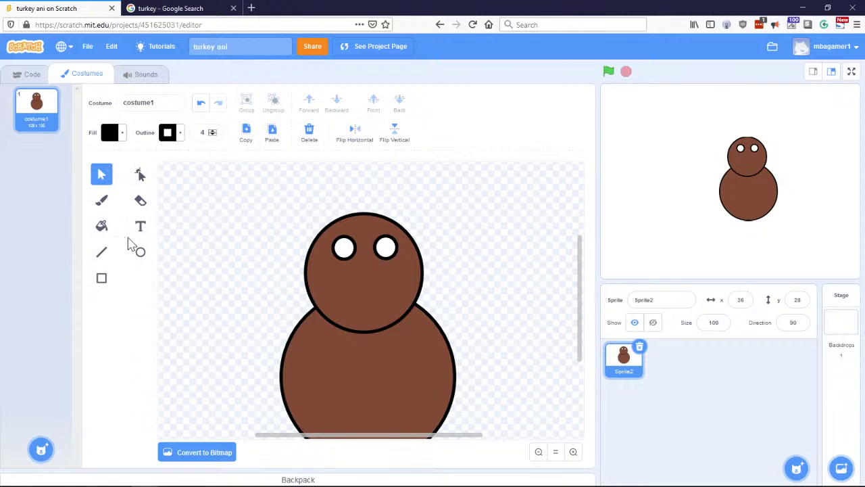
# Step: Check the turkey clipart for reference, and draw a small black circle as the left eye's pupil near the eye's inner edge
pyautogui.click(137, 260)
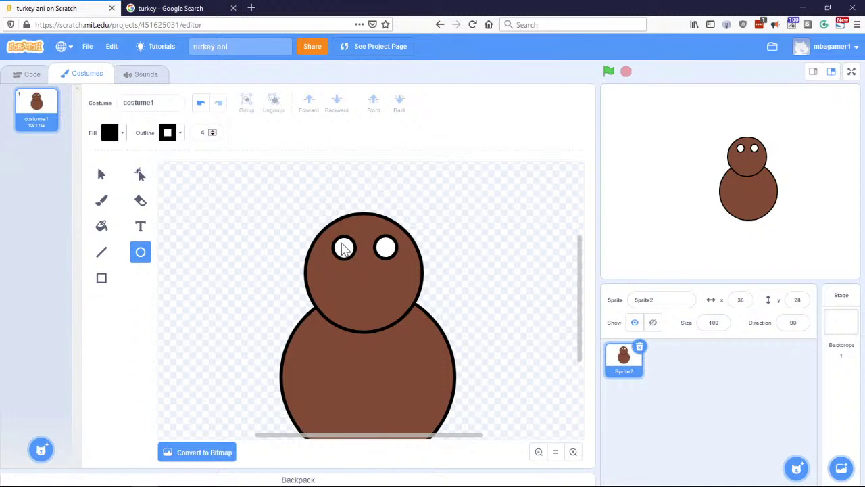
pyautogui.click(188, 8)
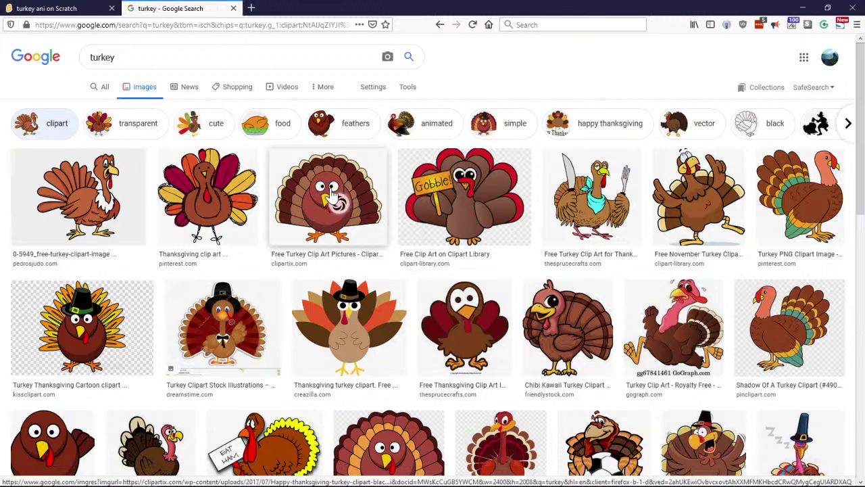
pyautogui.click(94, 11)
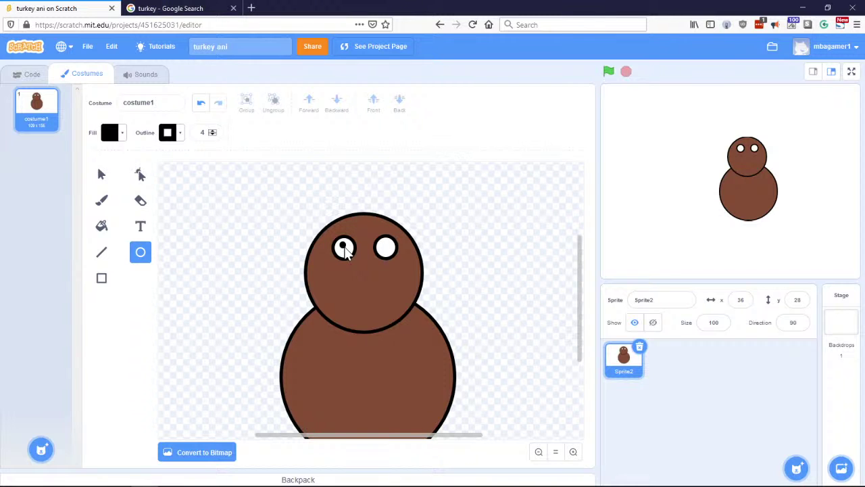
pyautogui.moveTo(346, 252); pyautogui.dragTo(342, 248)
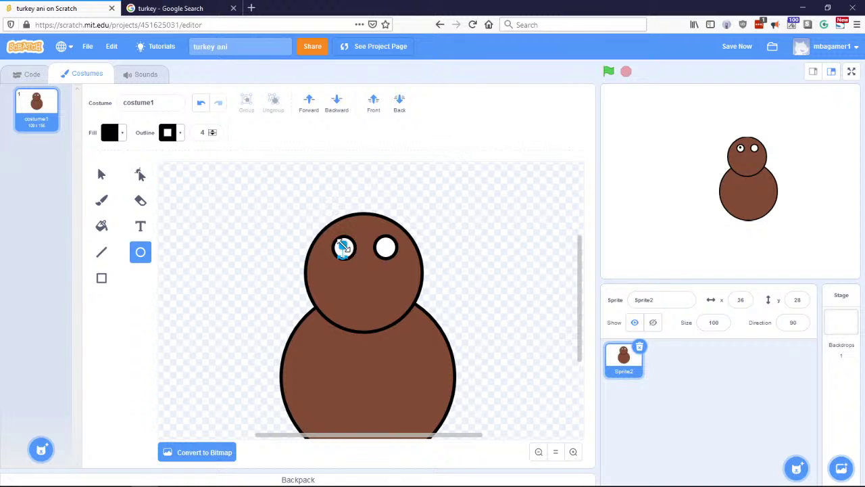
pyautogui.click(572, 453)
pyautogui.click(573, 453)
pyautogui.click(573, 453)
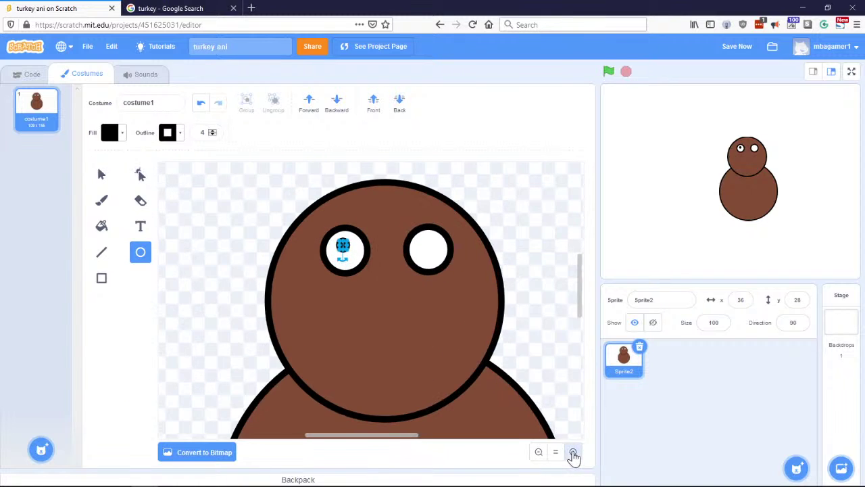
pyautogui.click(573, 453)
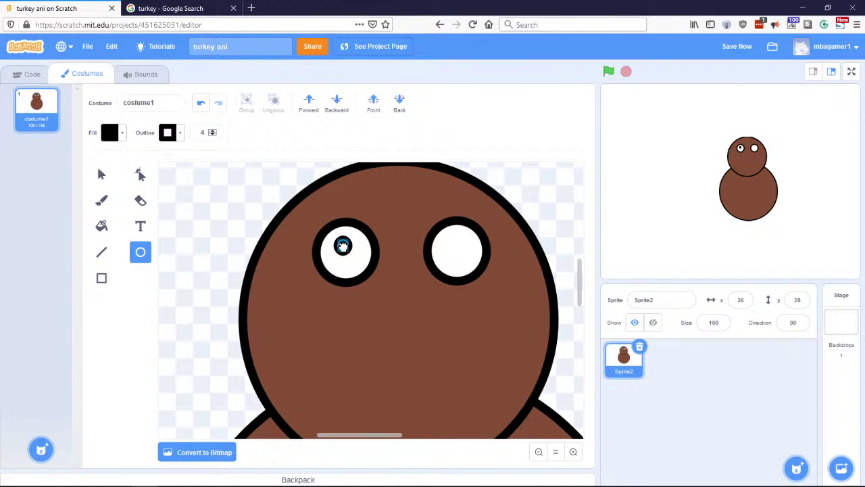
pyautogui.moveTo(342, 245); pyautogui.dragTo(358, 250)
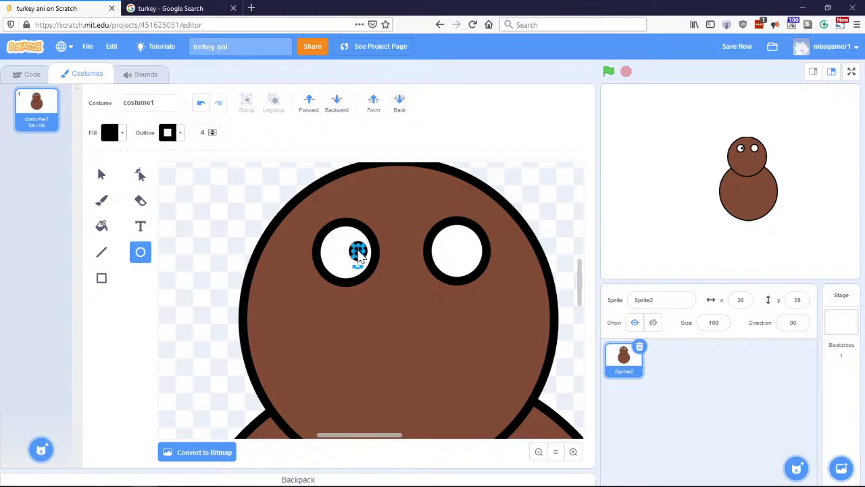
# Step: Duplicate the black pupil and place the copy near the inner edge of the right eye
pyautogui.click(104, 177)
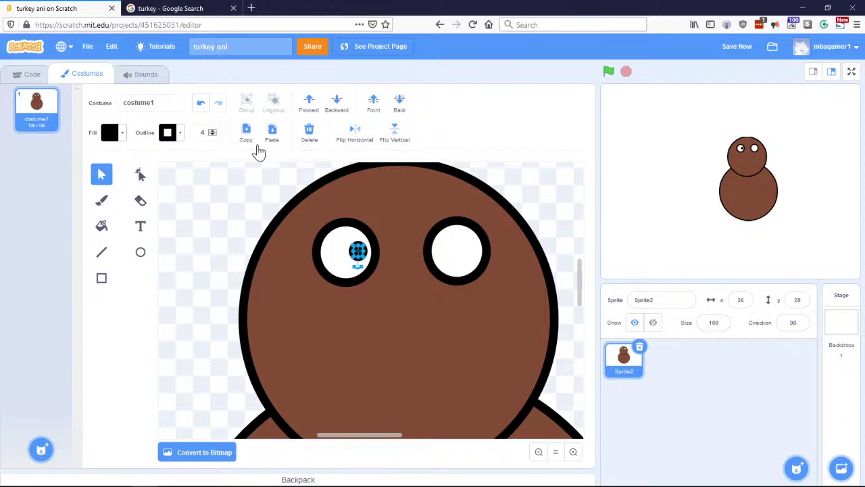
pyautogui.click(246, 138)
pyautogui.click(272, 135)
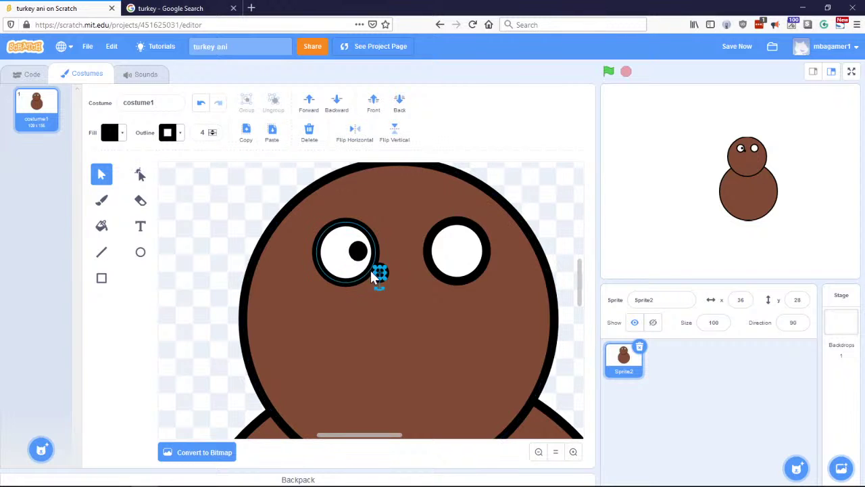
pyautogui.moveTo(381, 274); pyautogui.dragTo(444, 251)
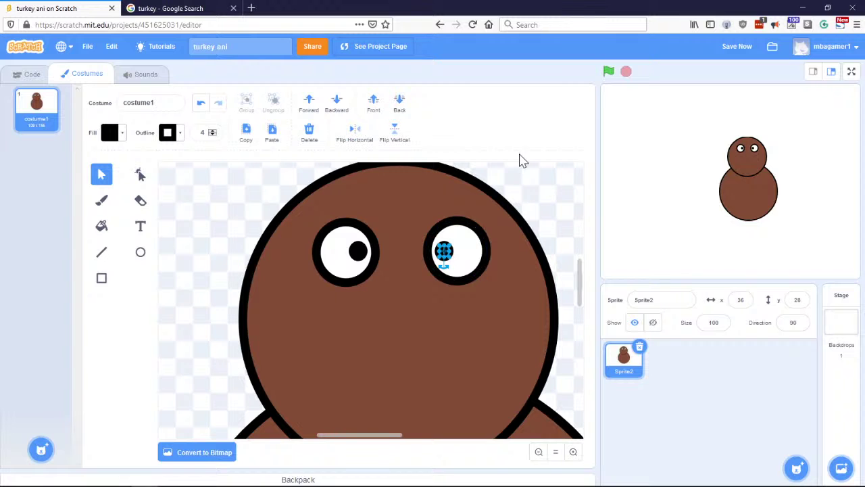
pyautogui.moveTo(579, 295)
pyautogui.mouseDown()
pyautogui.moveTo(579, 286)
pyautogui.moveTo(582, 298)
pyautogui.mouseUp()
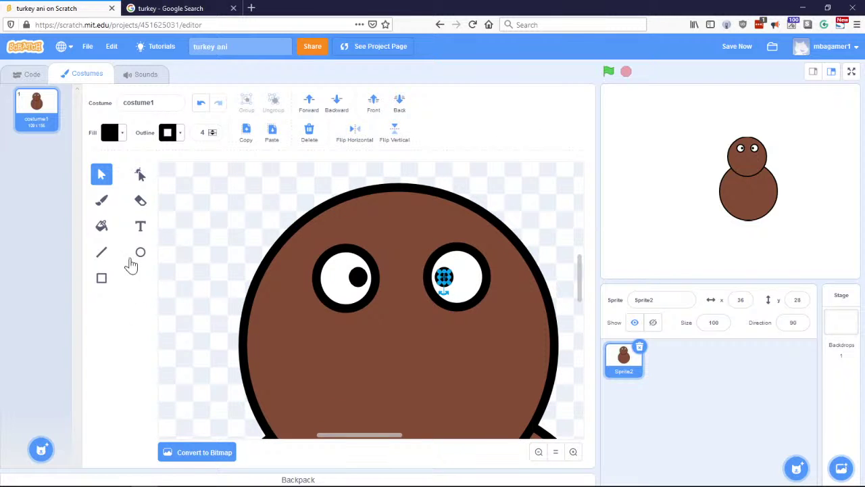
pyautogui.click(101, 203)
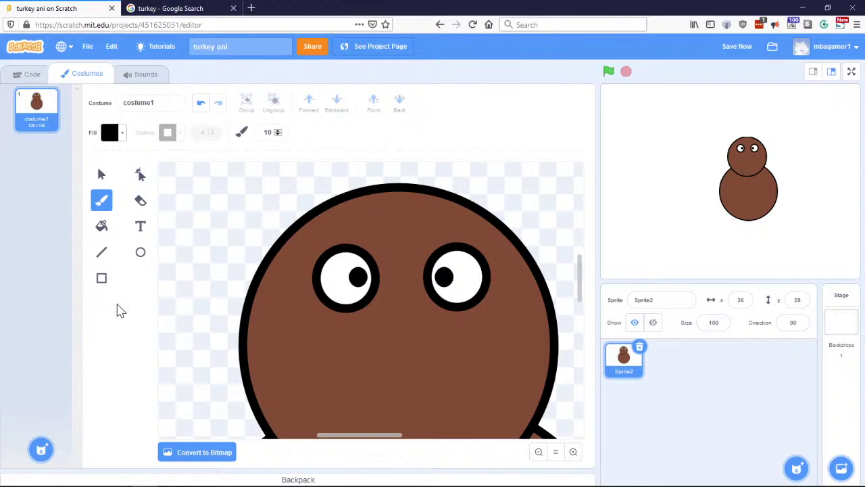
pyautogui.click(102, 178)
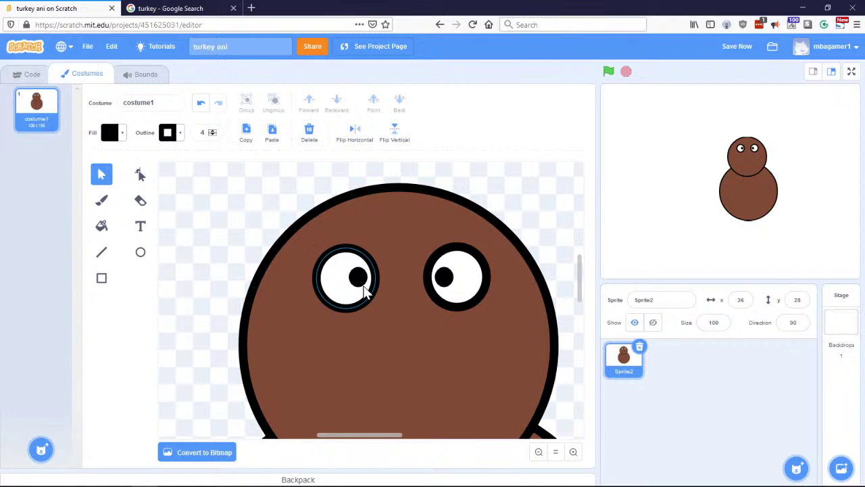
pyautogui.click(324, 281)
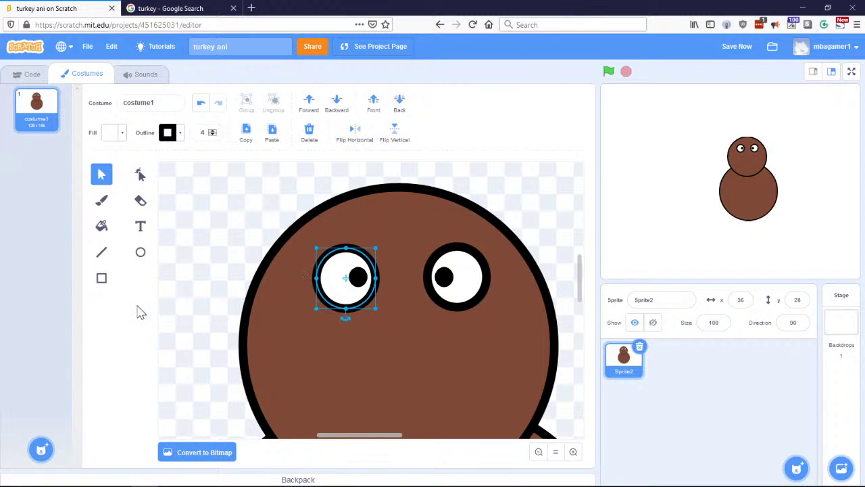
pyautogui.click(413, 217)
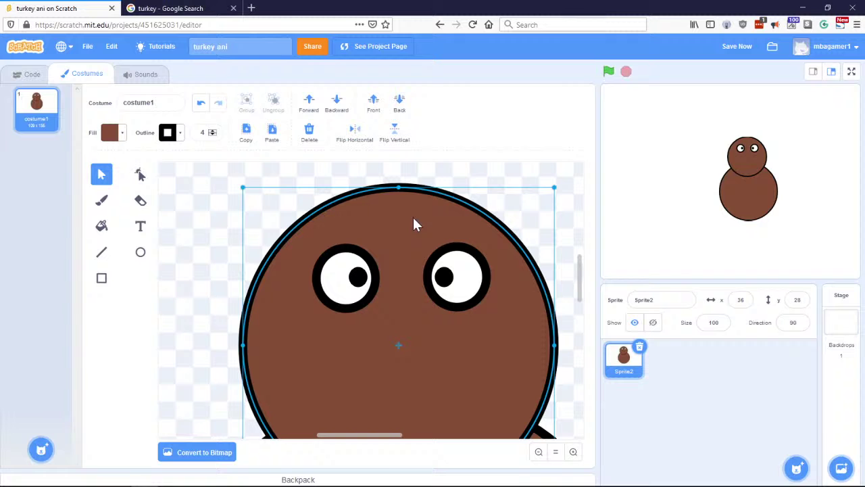
pyautogui.click(492, 181)
pyautogui.moveTo(579, 275); pyautogui.dragTo(578, 280)
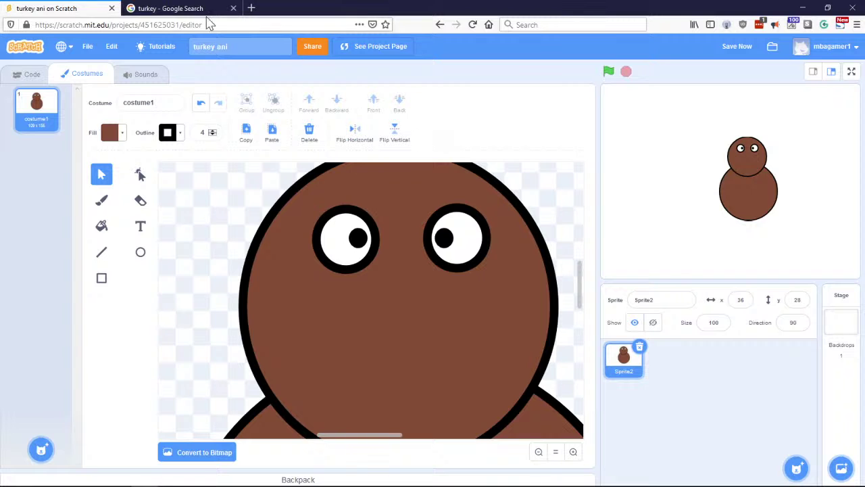
# Step: Check the turkey clipart for reference and set the fill to yellow with color 14, saturation 83 and brightness 100
pyautogui.click(166, 8)
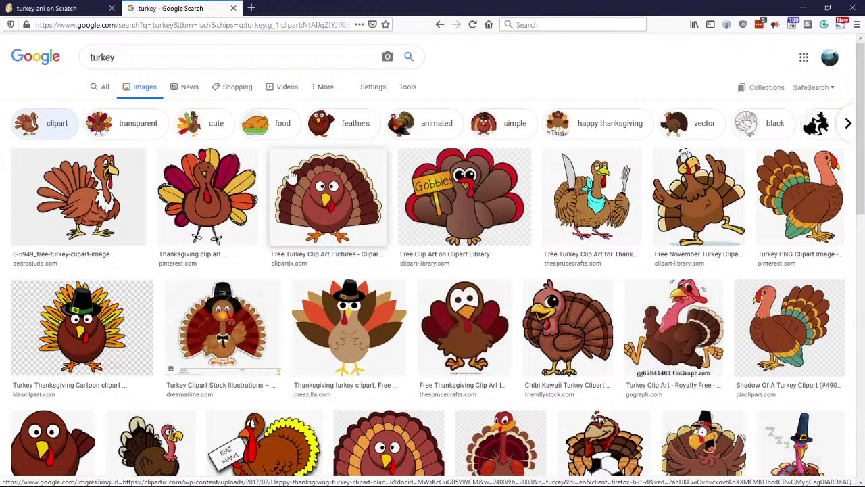
pyautogui.click(95, 8)
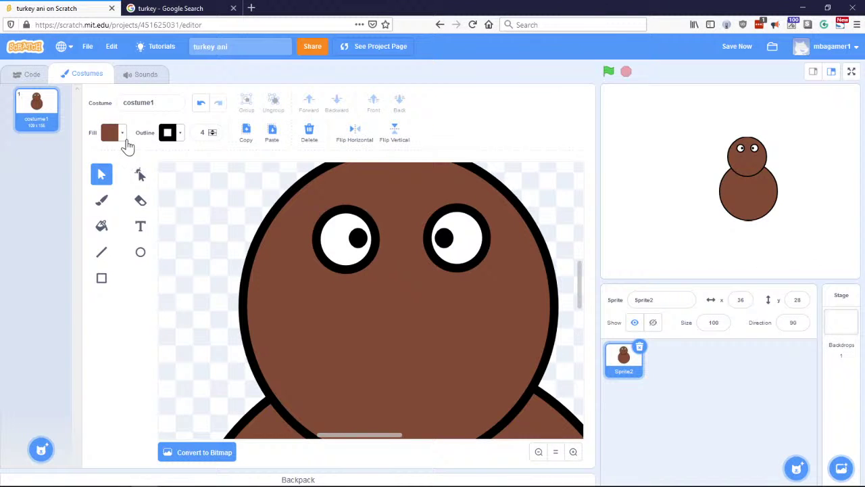
pyautogui.click(120, 134)
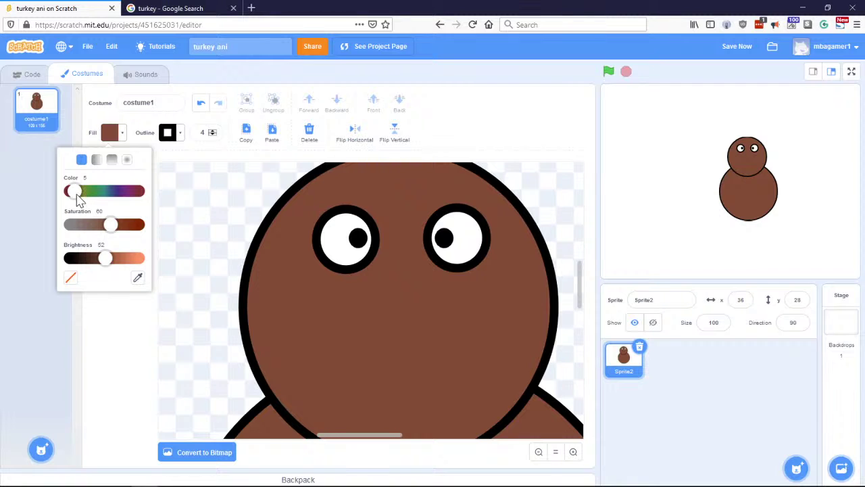
pyautogui.moveTo(76, 191); pyautogui.dragTo(82, 193)
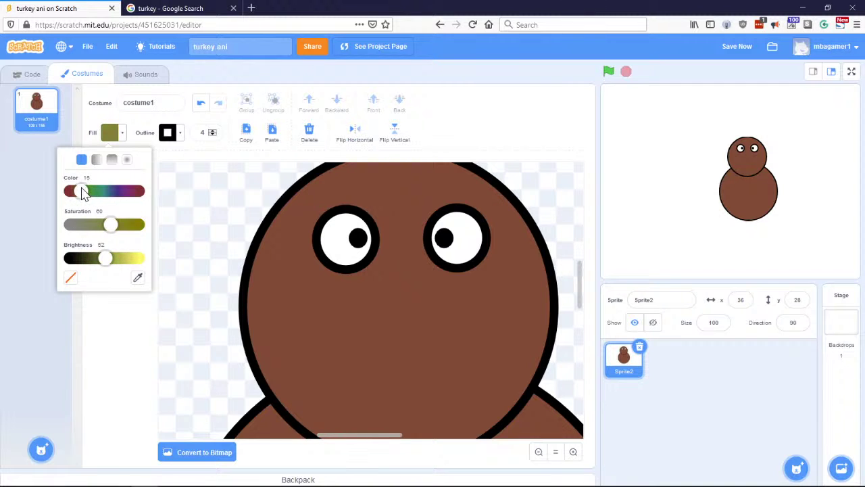
pyautogui.moveTo(111, 257); pyautogui.dragTo(147, 267)
pyautogui.click(170, 8)
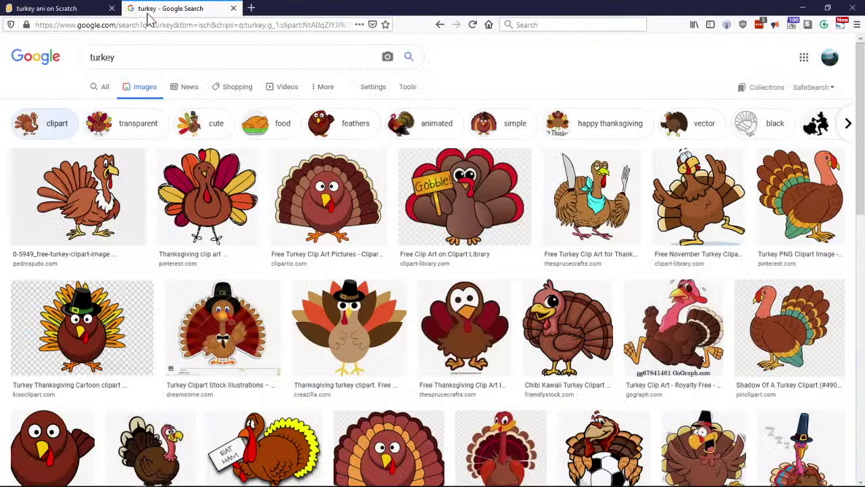
pyautogui.click(85, 8)
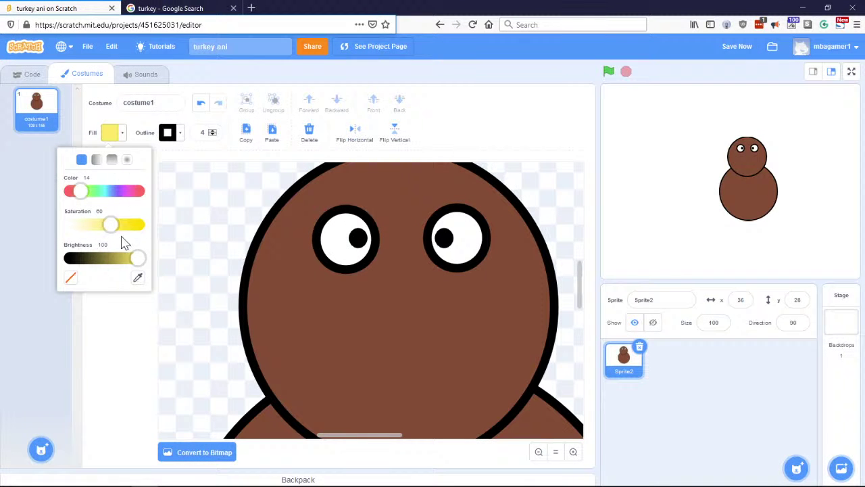
pyautogui.moveTo(121, 234)
pyautogui.mouseDown()
pyautogui.moveTo(145, 229)
pyautogui.moveTo(131, 231)
pyautogui.mouseUp()
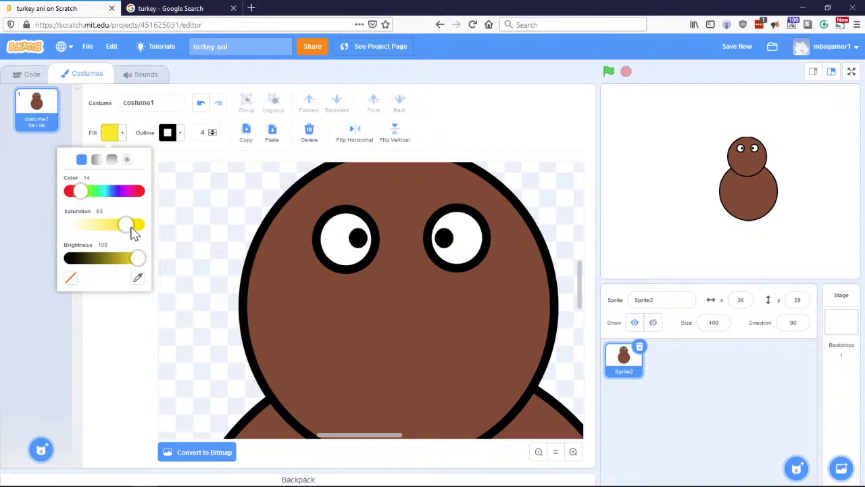
pyautogui.click(129, 326)
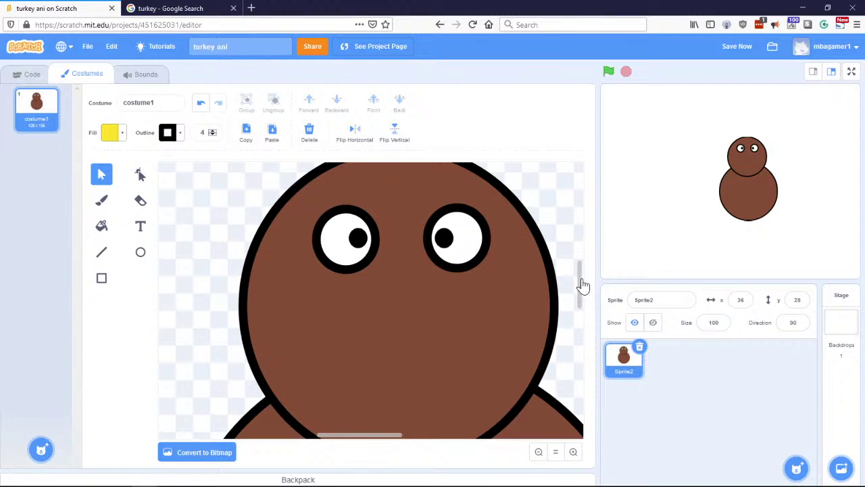
pyautogui.moveTo(579, 286)
pyautogui.mouseDown()
pyautogui.moveTo(583, 294)
pyautogui.moveTo(581, 286)
pyautogui.mouseUp()
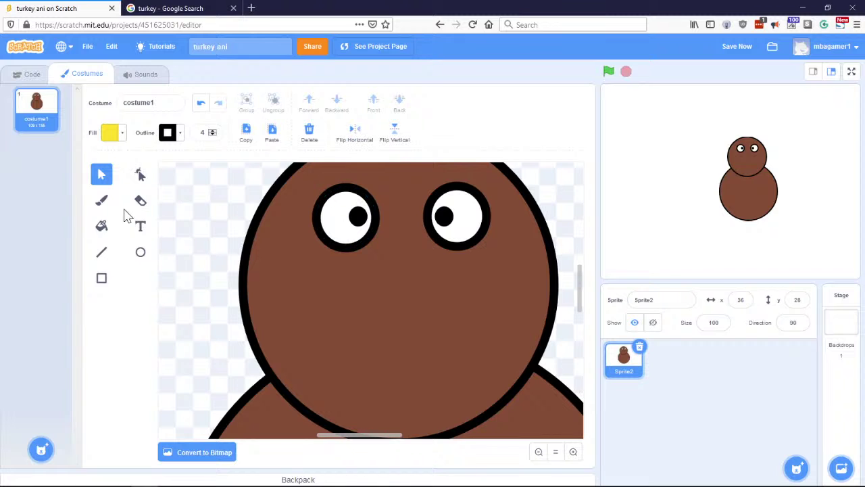
pyautogui.click(102, 254)
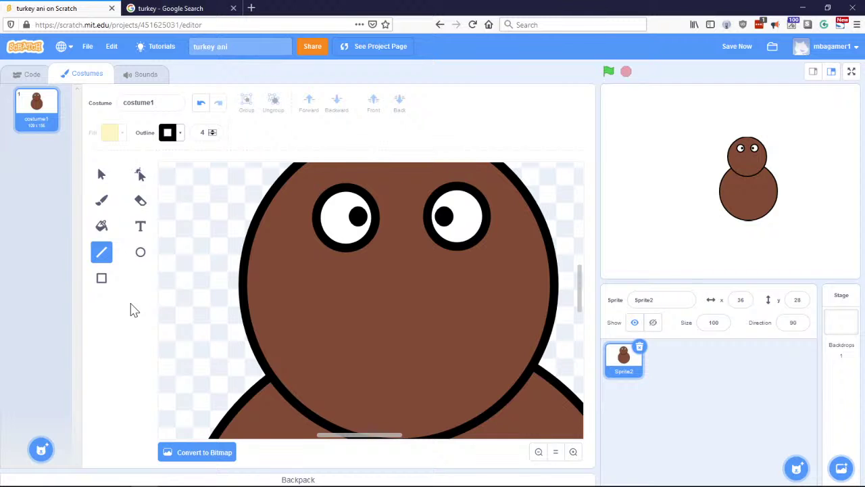
pyautogui.click(140, 176)
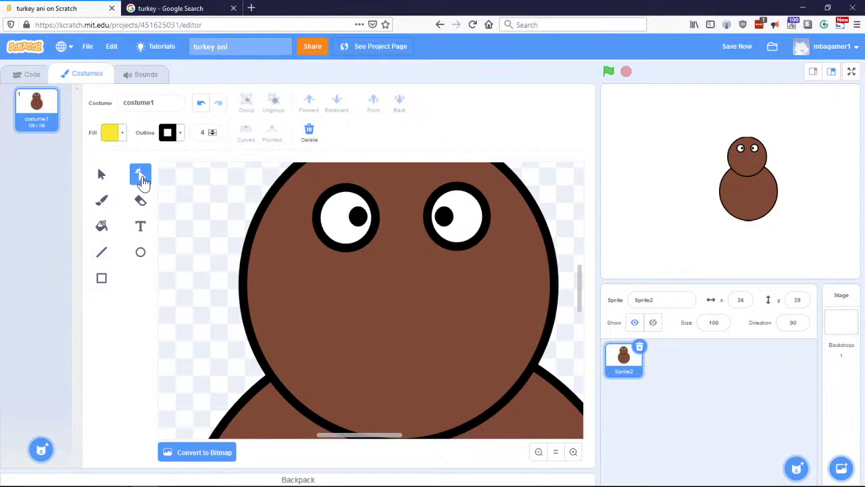
pyautogui.click(101, 258)
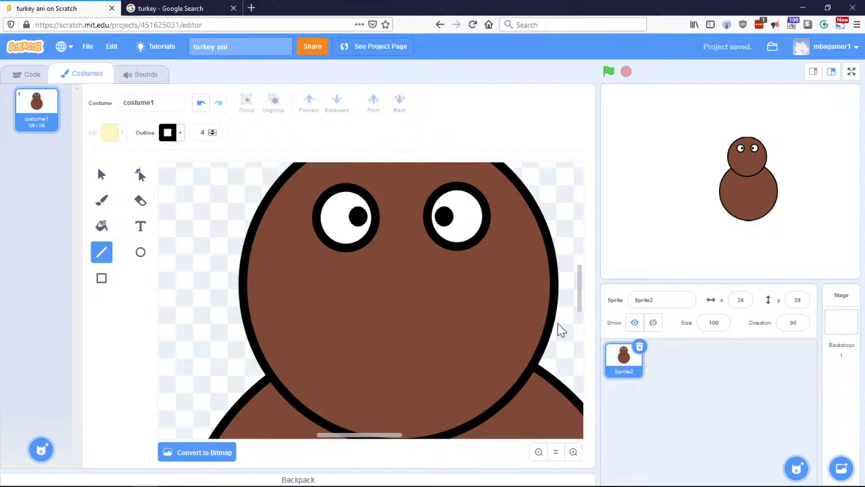
pyautogui.moveTo(579, 290)
pyautogui.mouseDown()
pyautogui.moveTo(579, 299)
pyautogui.moveTo(577, 277)
pyautogui.moveTo(577, 286)
pyautogui.mouseUp()
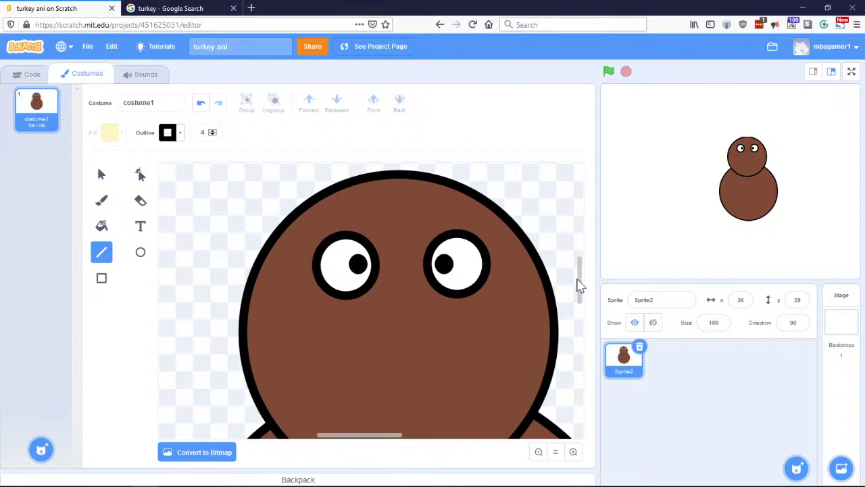
pyautogui.click(187, 8)
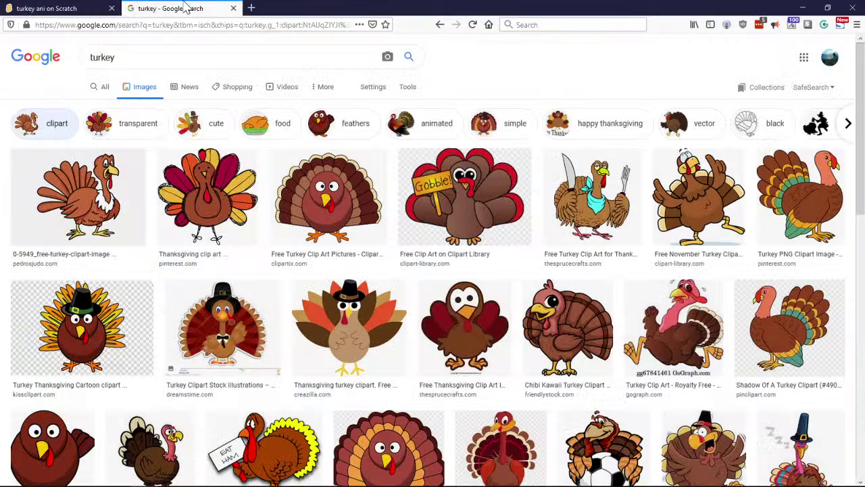
pyautogui.click(79, 8)
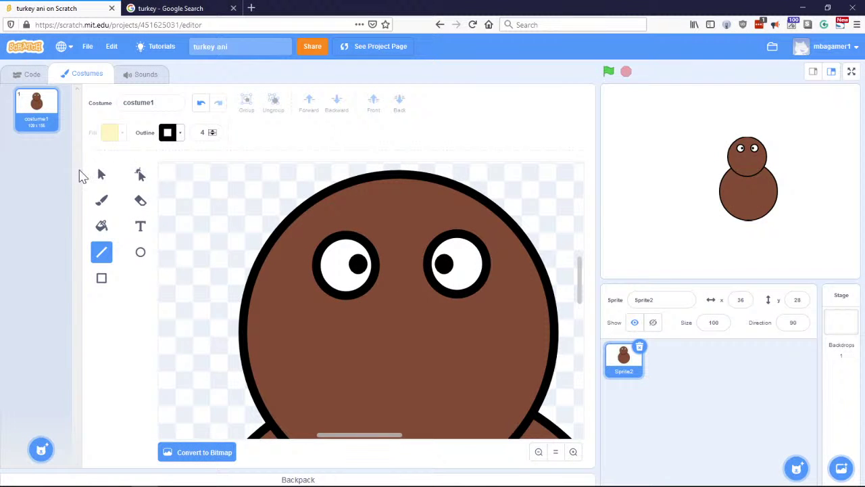
# Step: Enlarge the white circle of the left eye outward and downward, keeping its upper inner corner in place
pyautogui.click(101, 177)
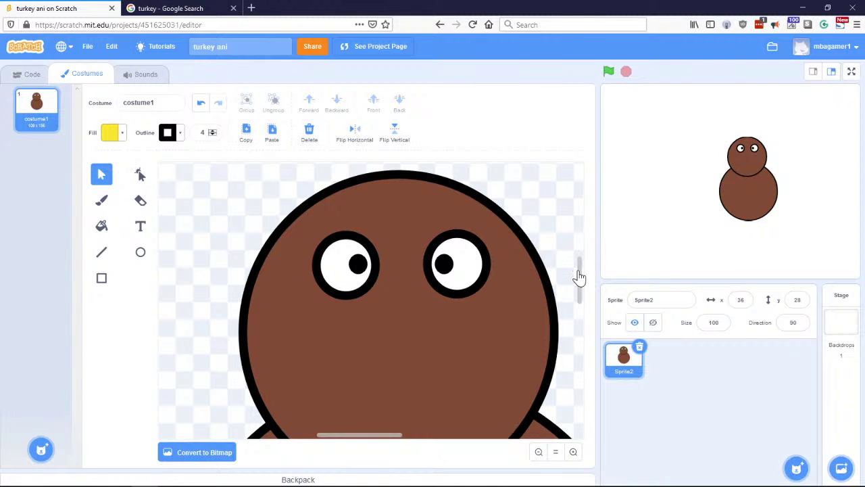
pyautogui.click(537, 453)
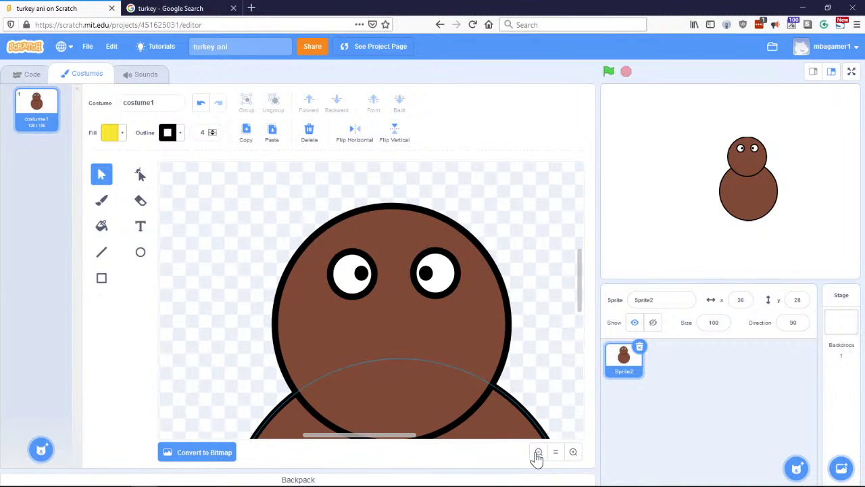
pyautogui.click(538, 453)
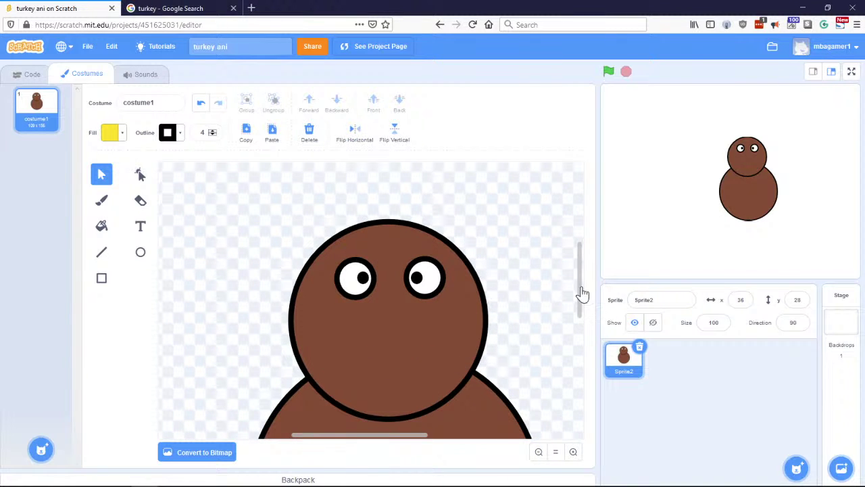
pyautogui.moveTo(580, 293); pyautogui.dragTo(579, 321)
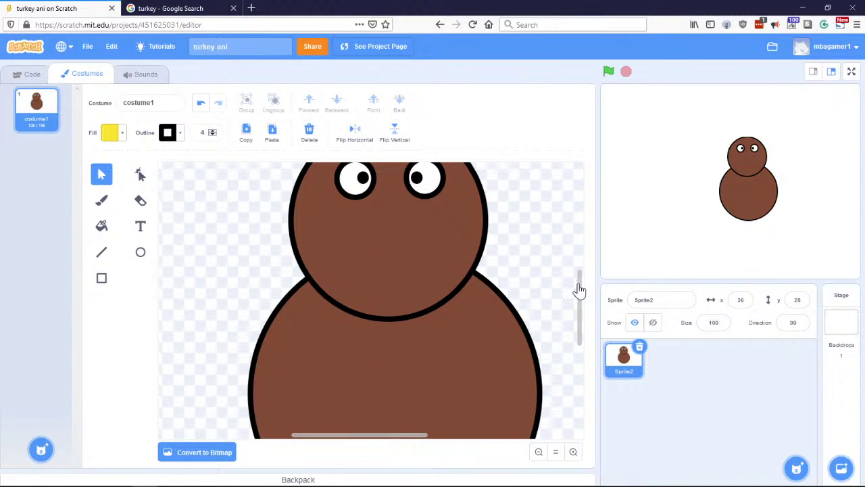
pyautogui.moveTo(579, 290); pyautogui.dragTo(580, 279)
pyautogui.click(343, 230)
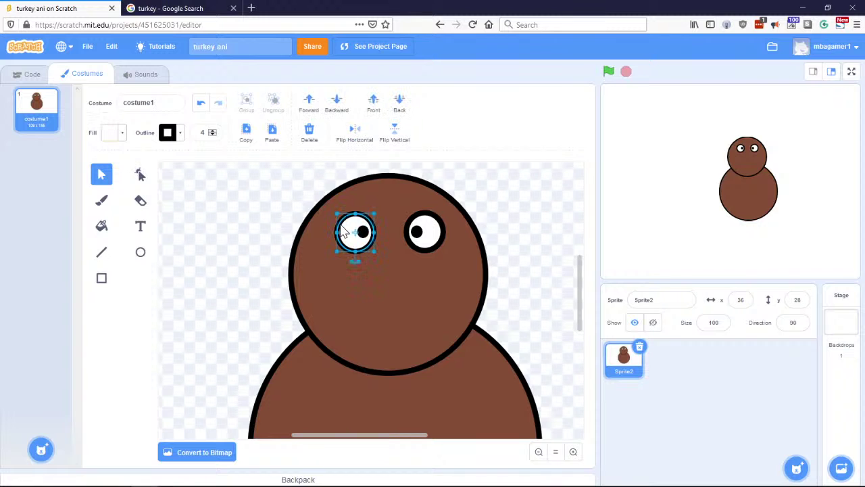
pyautogui.moveTo(336, 252); pyautogui.dragTo(322, 264)
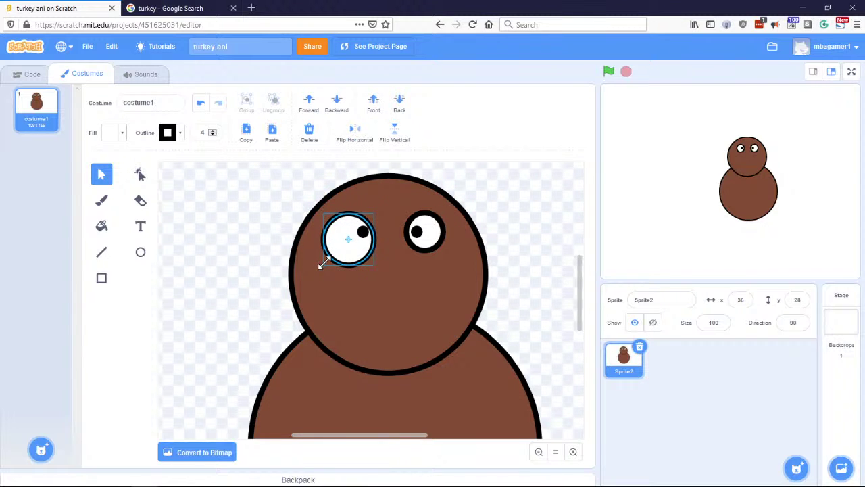
# Step: Move the left pupil slightly down so it sits midway up the enlarged eye, near its inner edge
pyautogui.click(363, 232)
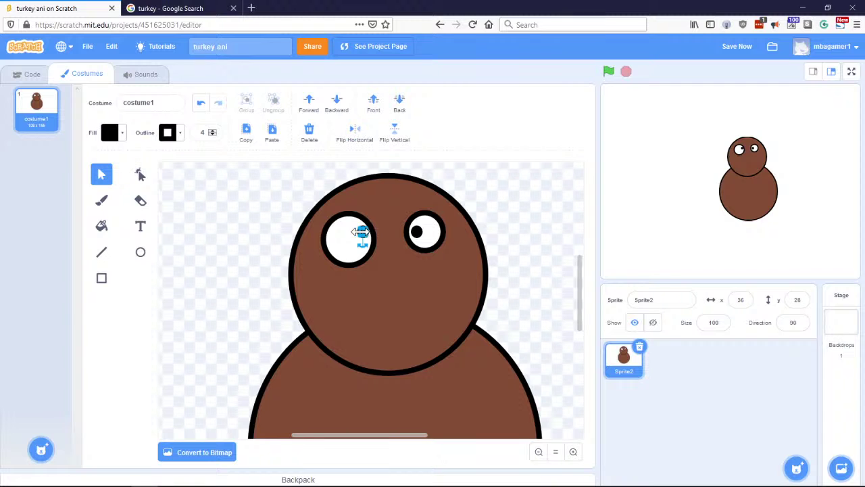
pyautogui.click(572, 453)
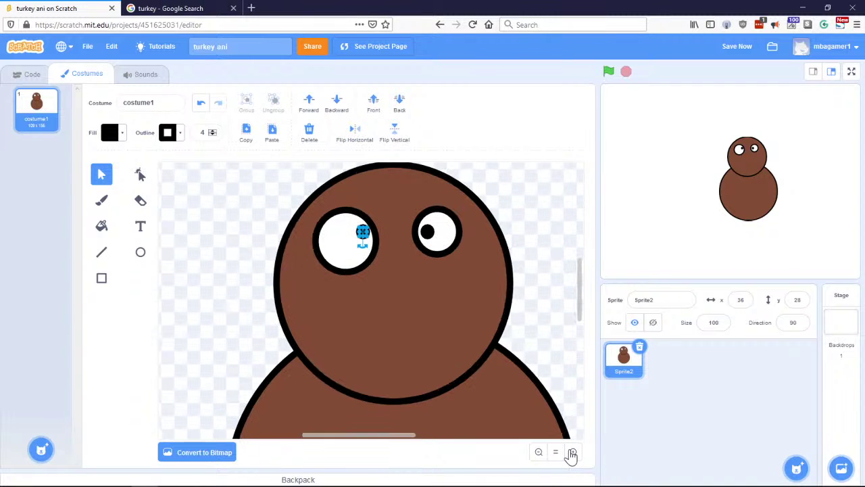
pyautogui.click(571, 453)
pyautogui.moveTo(366, 242); pyautogui.dragTo(364, 252)
# Step: Enlarge the right white eye to about the left eye's size, shift it outward, and lower its pupil near the inner edge
pyautogui.click(441, 256)
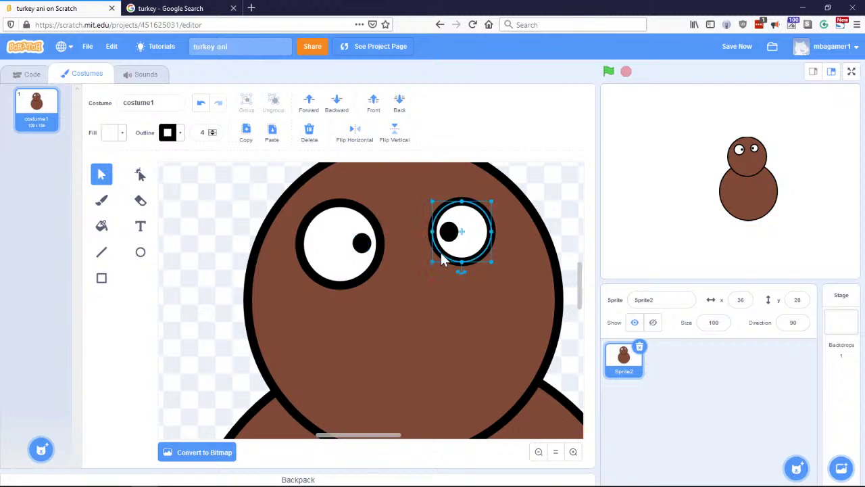
pyautogui.moveTo(427, 263); pyautogui.dragTo(419, 287)
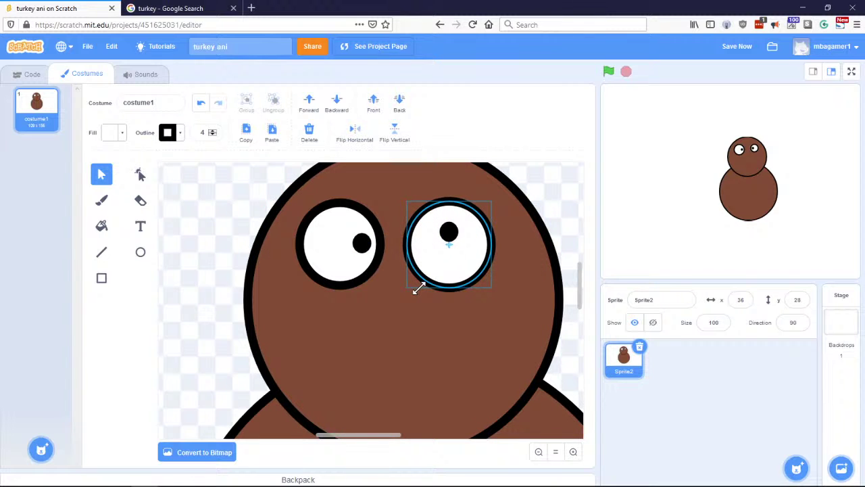
pyautogui.moveTo(421, 248); pyautogui.dragTo(444, 248)
pyautogui.click(449, 232)
pyautogui.click(442, 328)
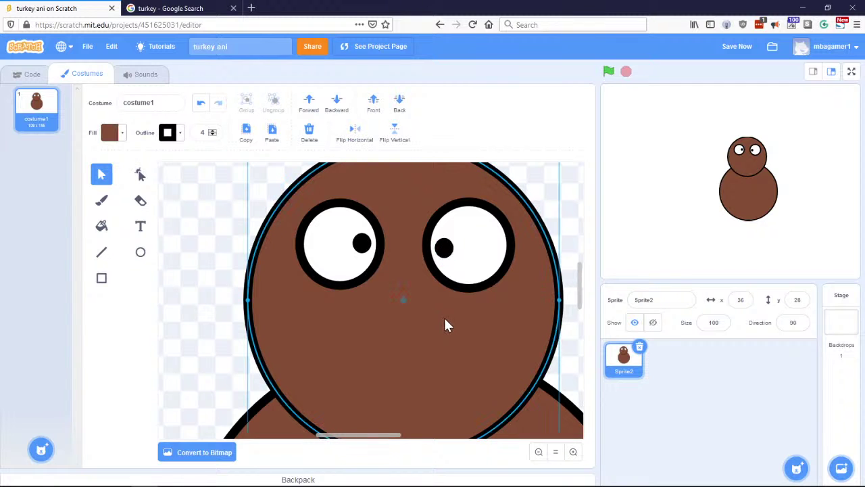
pyautogui.click(538, 452)
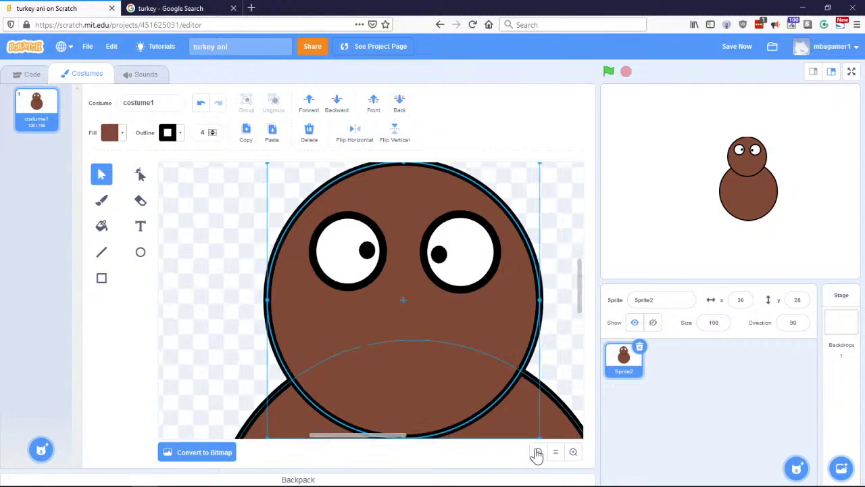
pyautogui.click(537, 452)
pyautogui.click(537, 453)
pyautogui.moveTo(581, 279); pyautogui.dragTo(579, 285)
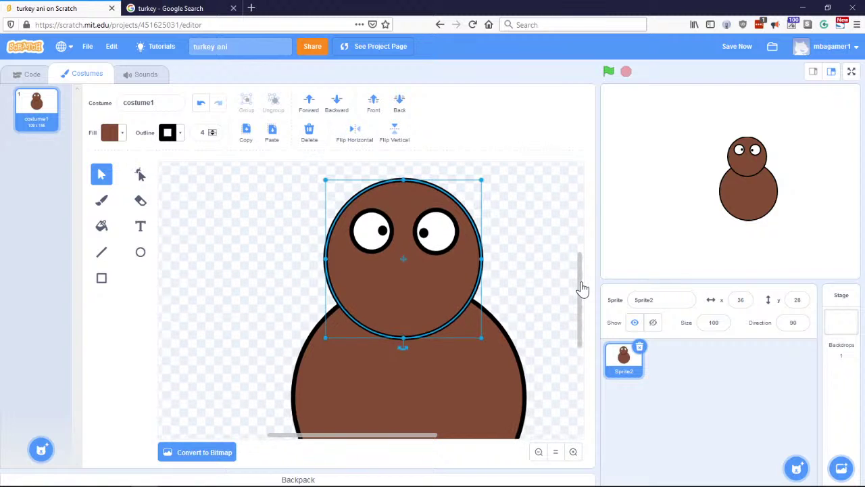
pyautogui.click(237, 235)
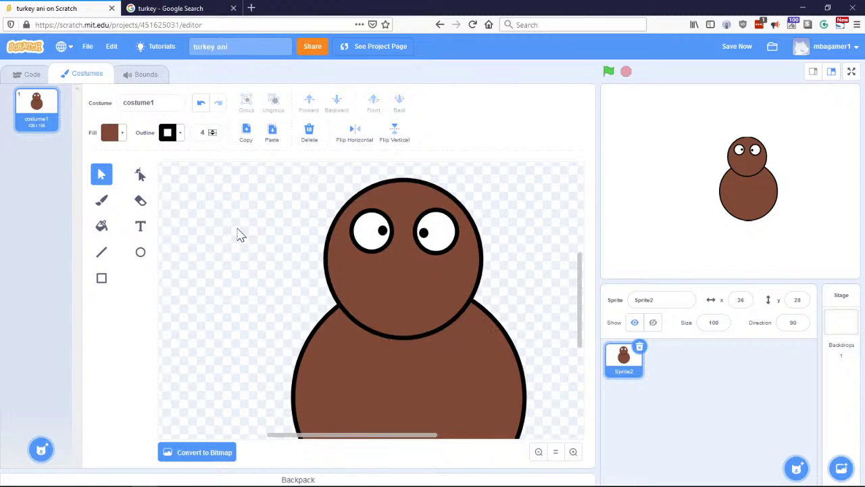
# Step: Nudge the left pupil slightly down so it sits level with the right pupil
pyautogui.click(383, 231)
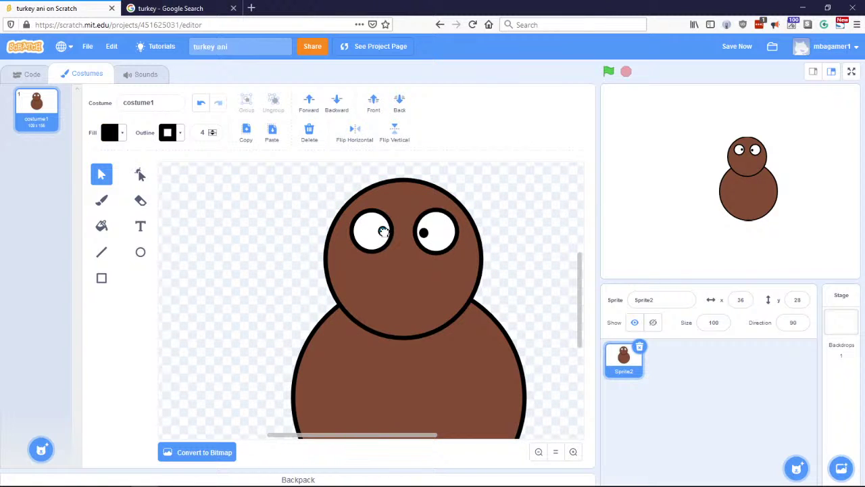
pyautogui.click(264, 223)
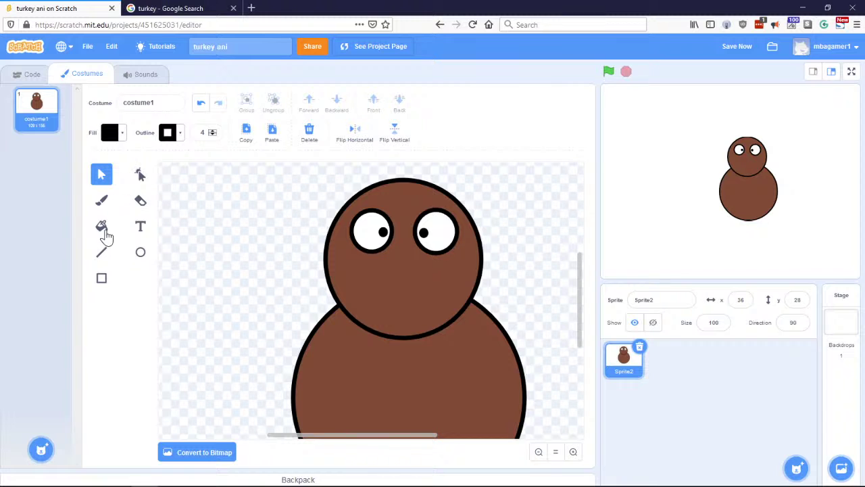
# Step: Draw a closed triangular beak with black lines of width 4 below the eyes, its tip slanting down just past the head's lower edge
pyautogui.click(104, 255)
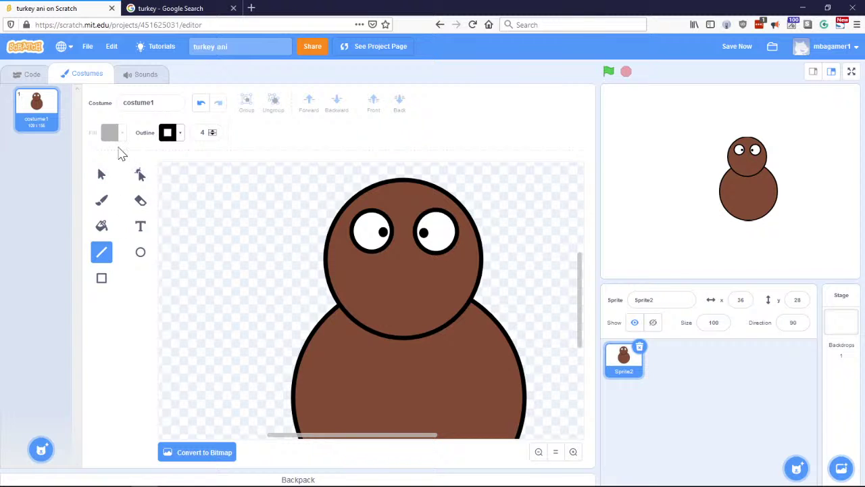
pyautogui.click(103, 229)
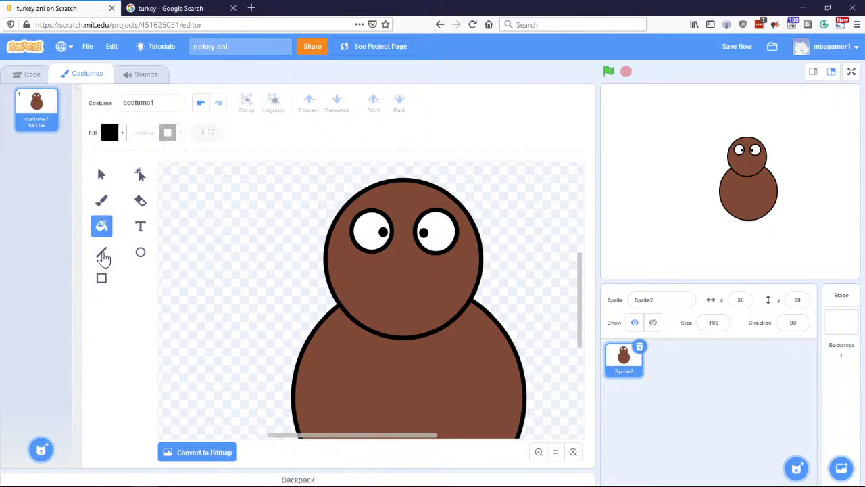
pyautogui.click(103, 254)
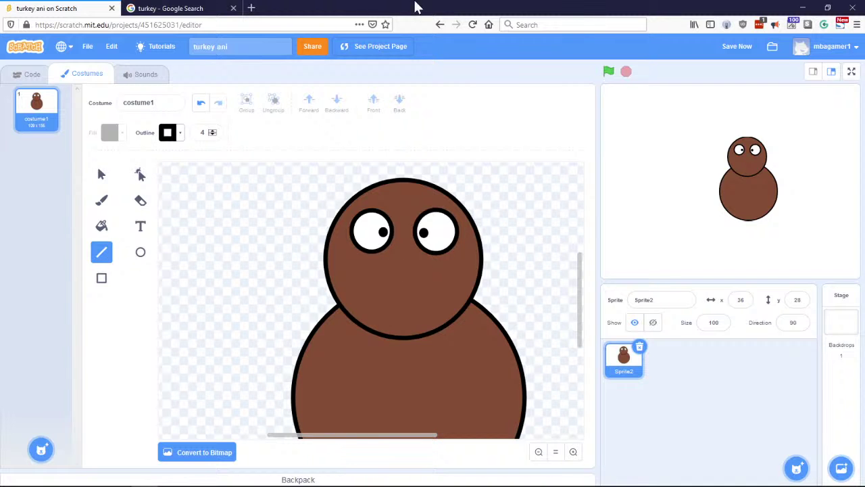
pyautogui.click(183, 8)
pyautogui.click(67, 8)
pyautogui.moveTo(385, 271); pyautogui.dragTo(380, 342)
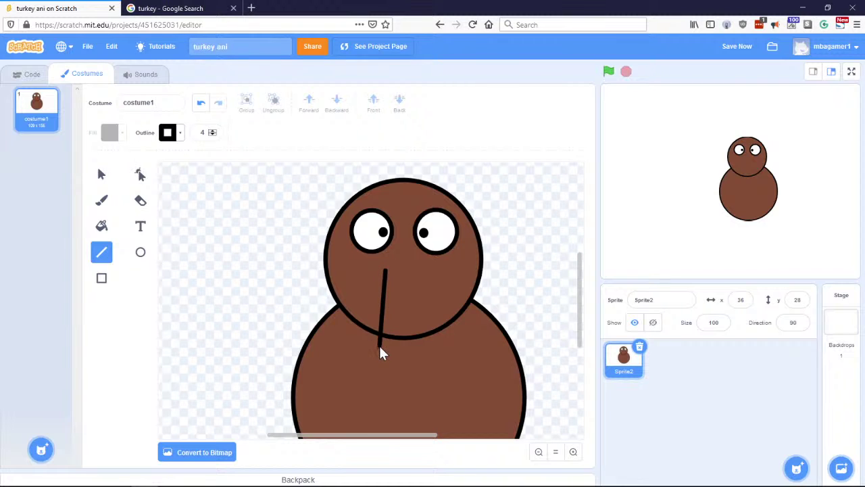
pyautogui.moveTo(379, 348); pyautogui.dragTo(378, 351)
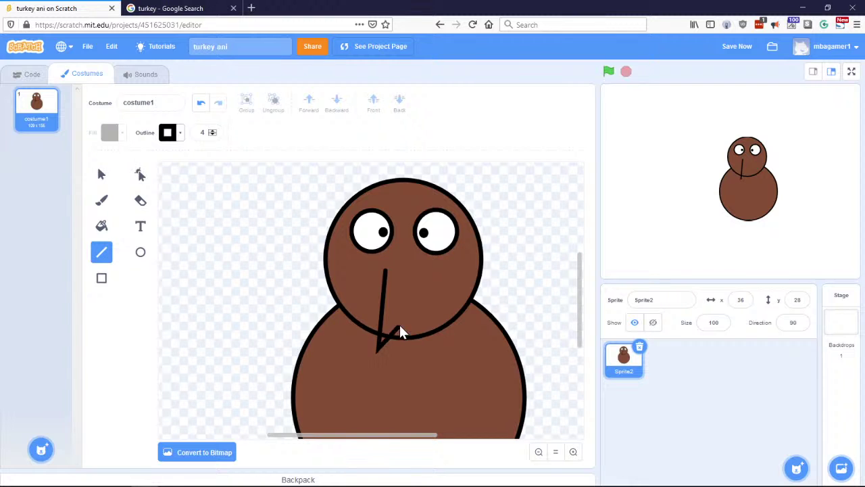
pyautogui.moveTo(421, 303); pyautogui.dragTo(429, 286)
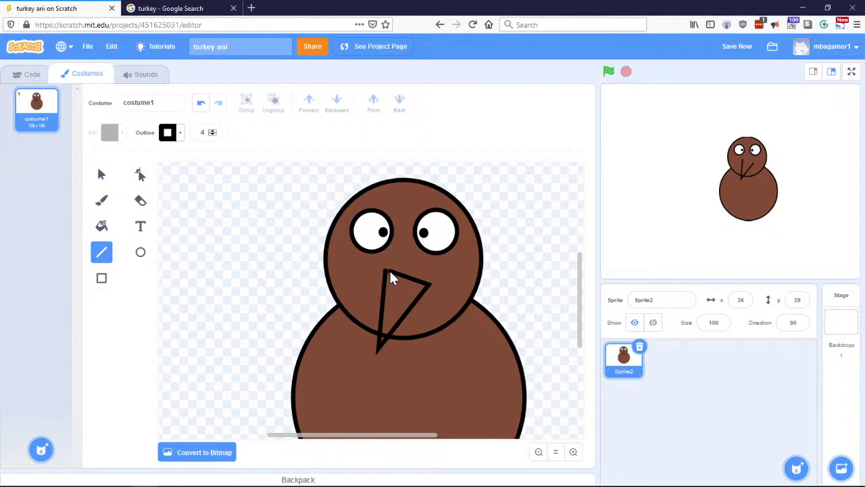
pyautogui.moveTo(386, 267); pyautogui.dragTo(391, 264)
pyautogui.moveTo(391, 265); pyautogui.dragTo(385, 271)
# Step: Fill the triangular beak with yellow, using color 16, saturation 100 and brightness 95
pyautogui.click(101, 226)
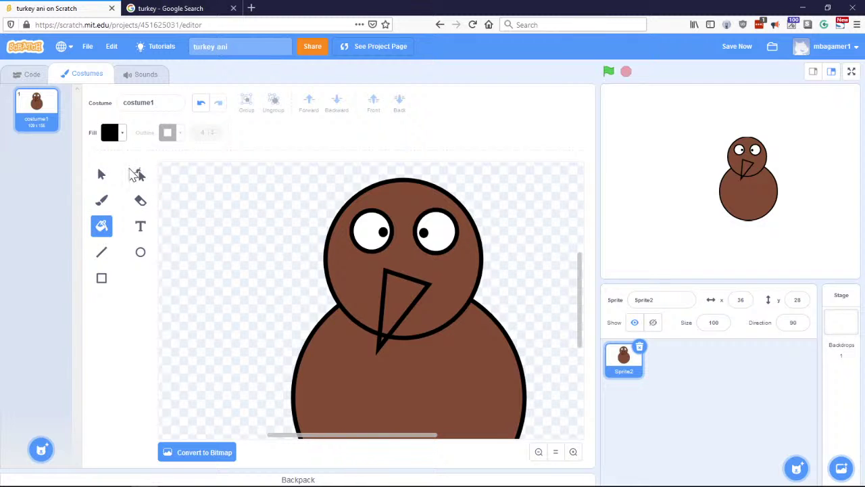
pyautogui.click(120, 133)
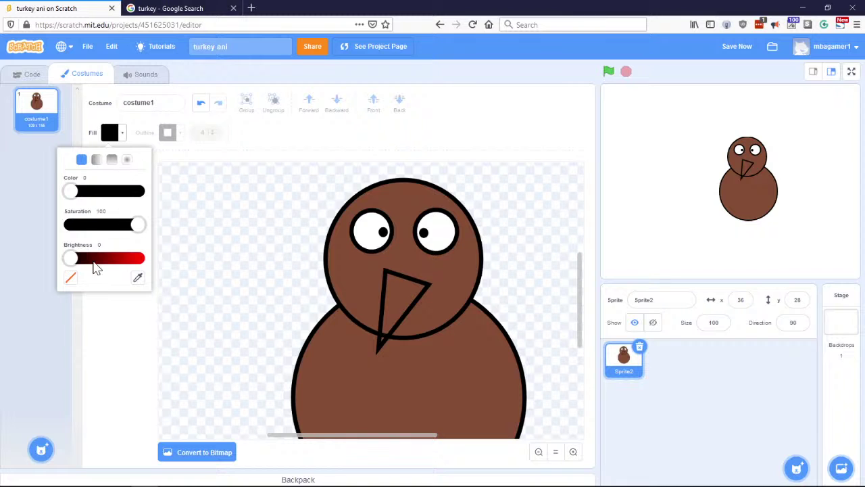
pyautogui.moveTo(73, 191)
pyautogui.mouseDown()
pyautogui.moveTo(91, 192)
pyautogui.moveTo(81, 193)
pyautogui.mouseUp()
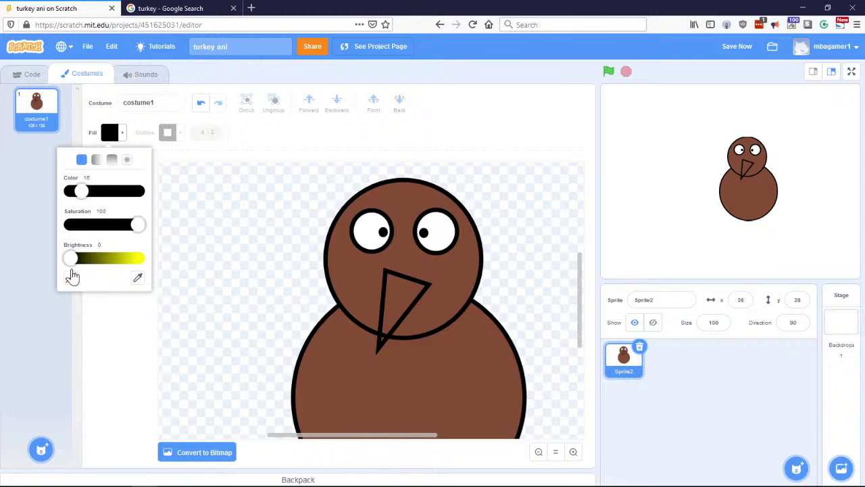
pyautogui.moveTo(71, 259); pyautogui.dragTo(135, 263)
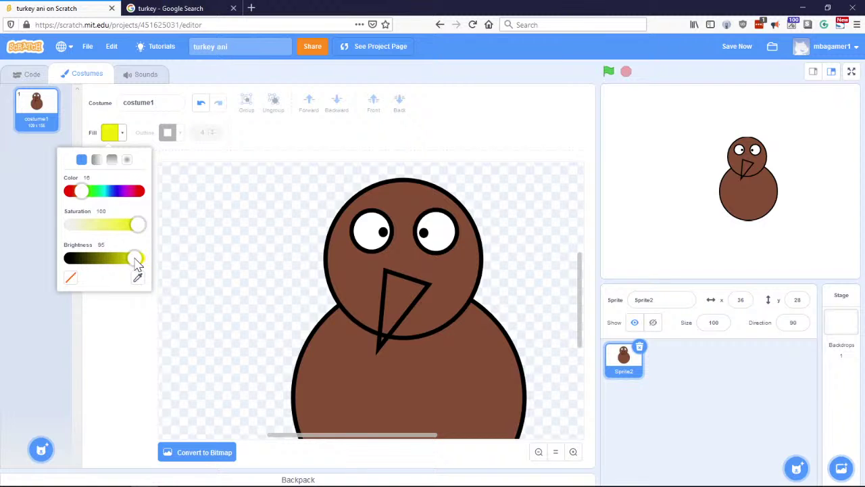
pyautogui.click(117, 314)
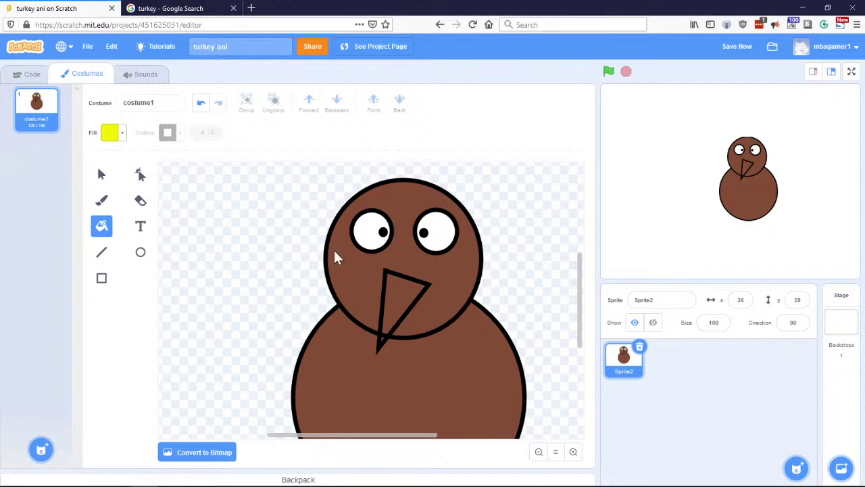
pyautogui.click(392, 310)
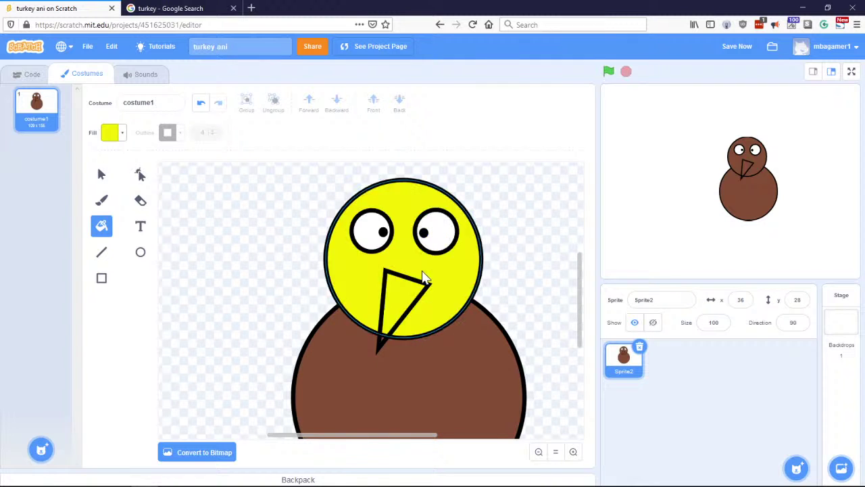
pyautogui.click(398, 306)
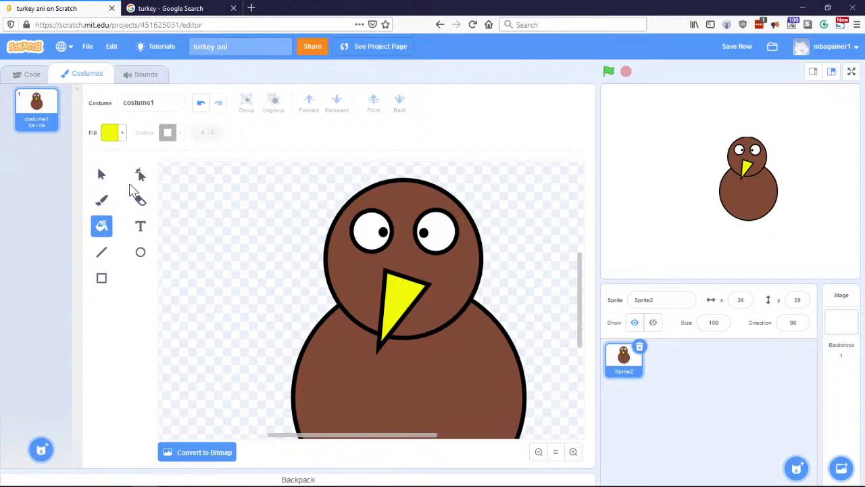
# Step: Paint a wattle beside the beak's upper outer corner with a size 10 brush in dark red, color 0, saturation 100 and brightness 76
pyautogui.click(103, 203)
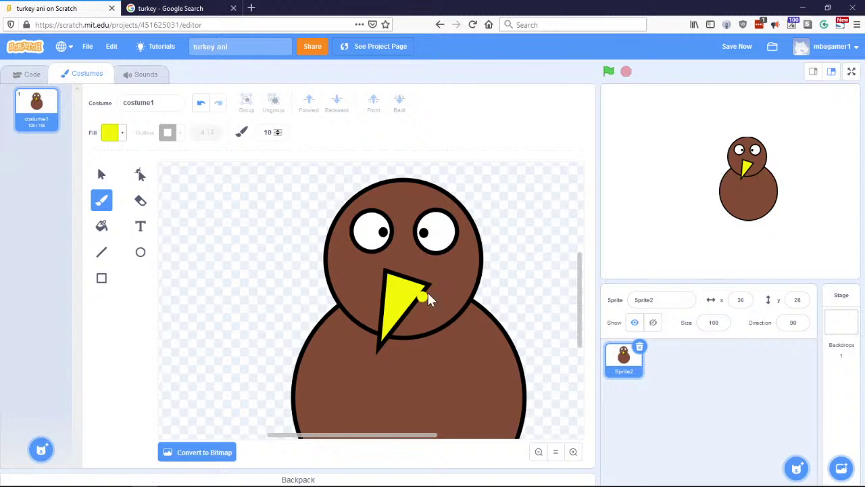
pyautogui.click(124, 139)
pyautogui.moveTo(81, 175); pyautogui.dragTo(68, 177)
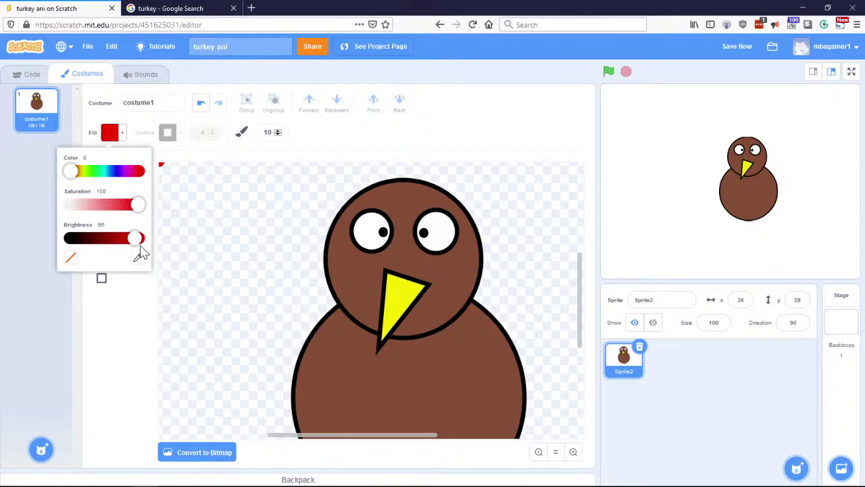
pyautogui.moveTo(136, 243)
pyautogui.mouseDown()
pyautogui.moveTo(108, 242)
pyautogui.moveTo(122, 242)
pyautogui.mouseUp()
pyautogui.click(210, 7)
pyautogui.click(65, 8)
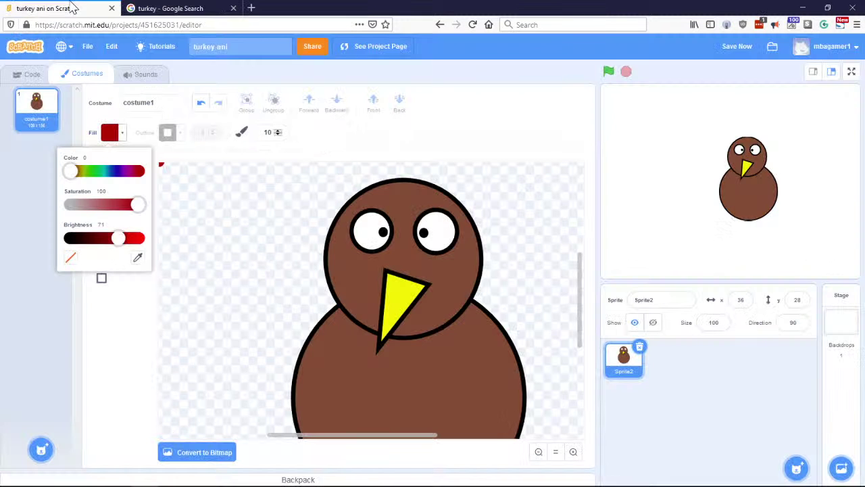
pyautogui.moveTo(120, 237); pyautogui.dragTo(127, 238)
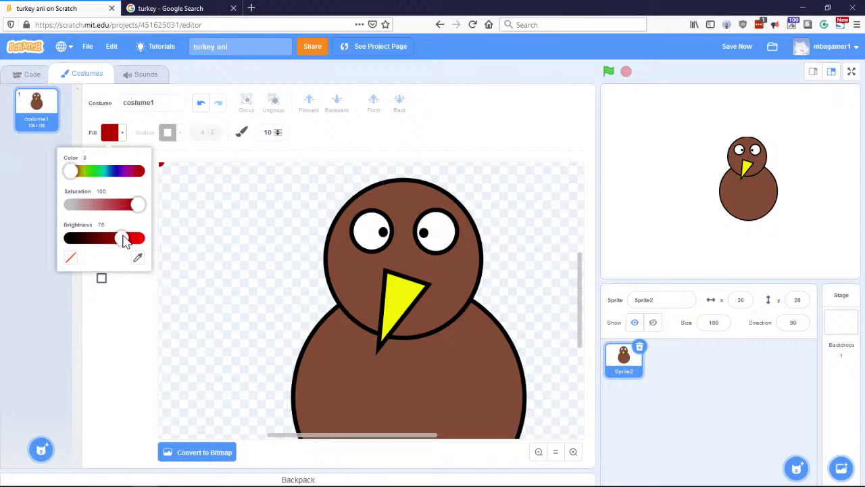
pyautogui.click(132, 338)
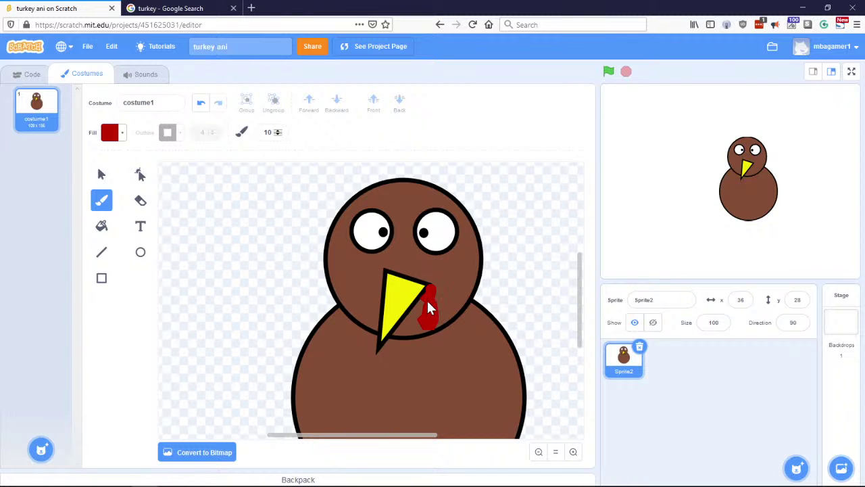
pyautogui.moveTo(427, 303); pyautogui.dragTo(429, 301)
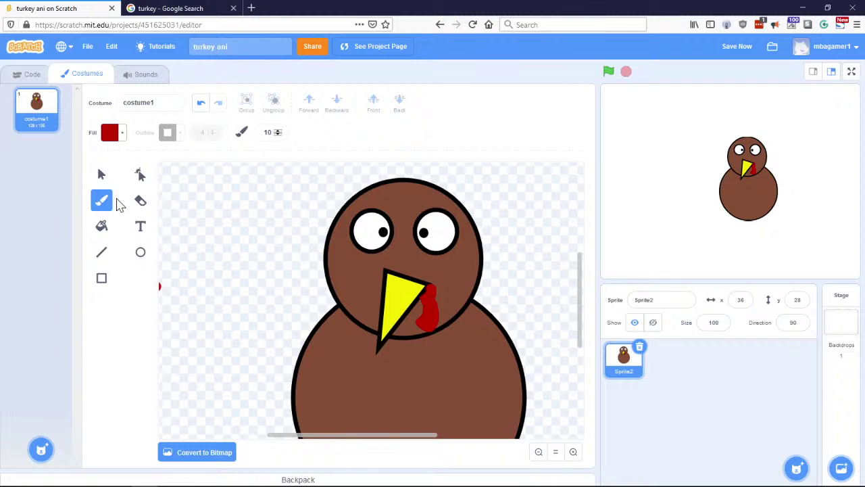
# Step: Examine the whole turkey figure and compare its proportions with the turkey clipart images
pyautogui.click(103, 176)
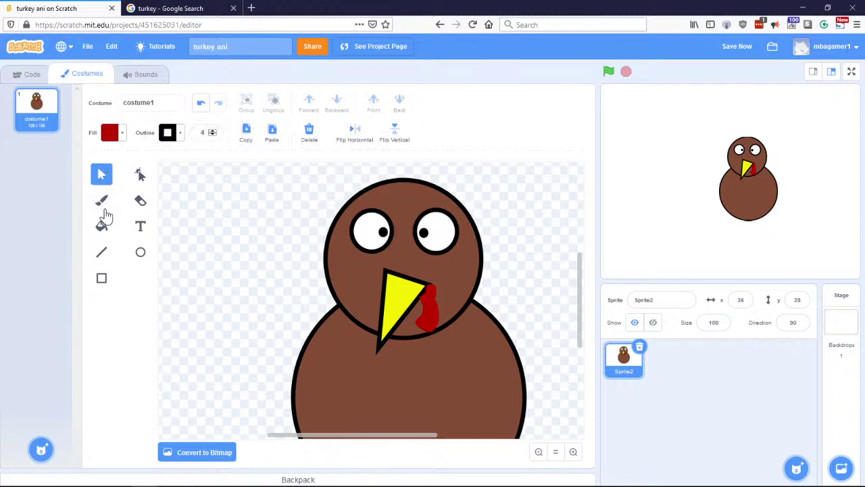
pyautogui.click(539, 453)
pyautogui.click(540, 452)
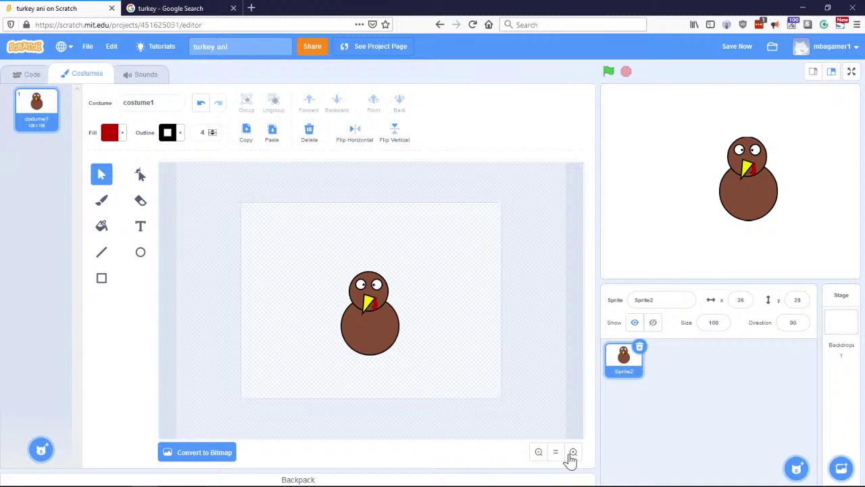
pyautogui.click(573, 453)
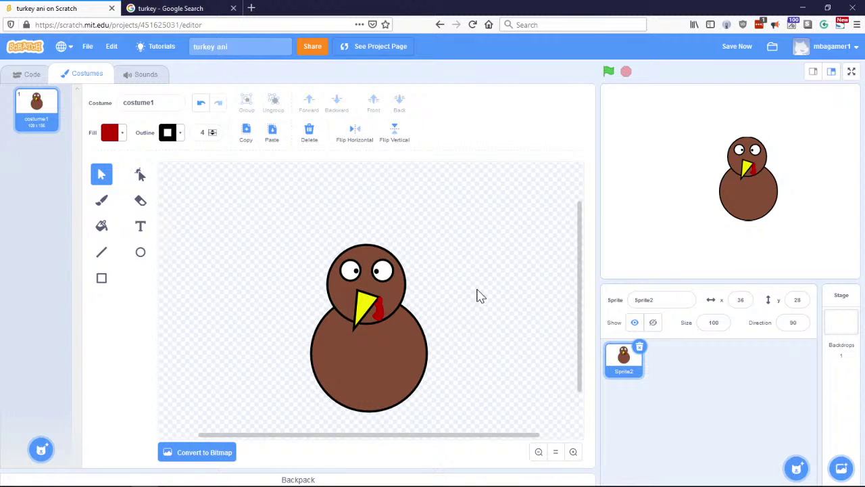
pyautogui.click(168, 6)
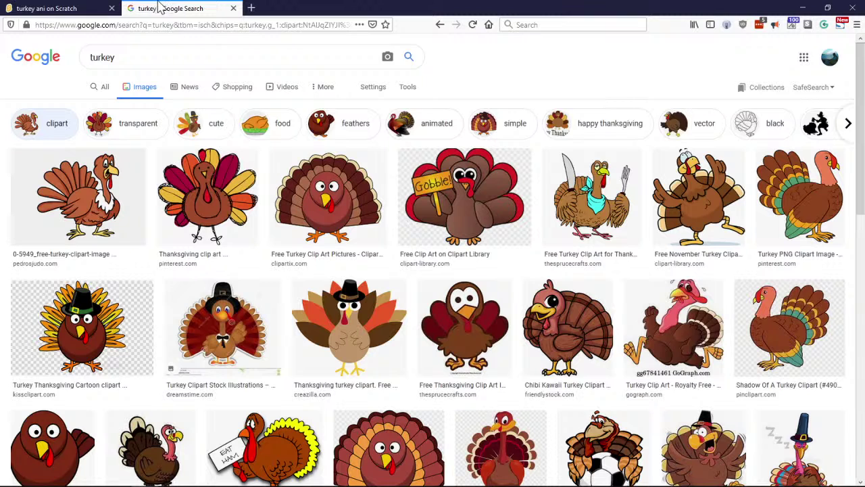
pyautogui.click(40, 8)
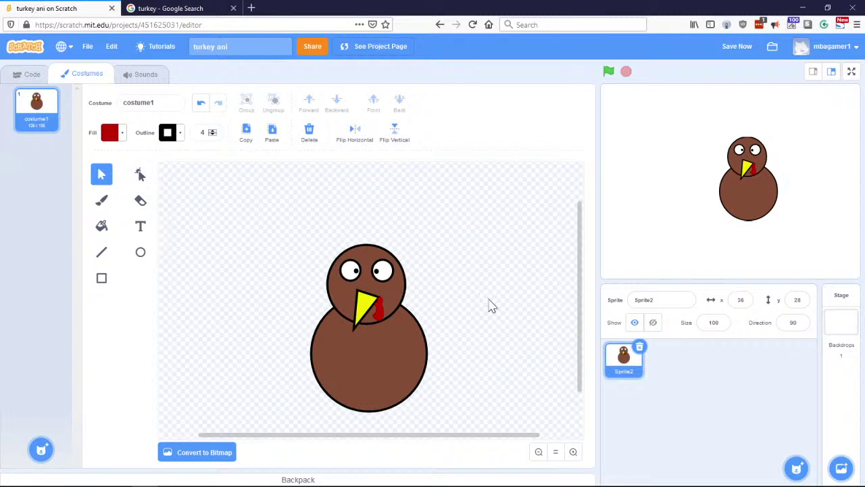
pyautogui.click(169, 7)
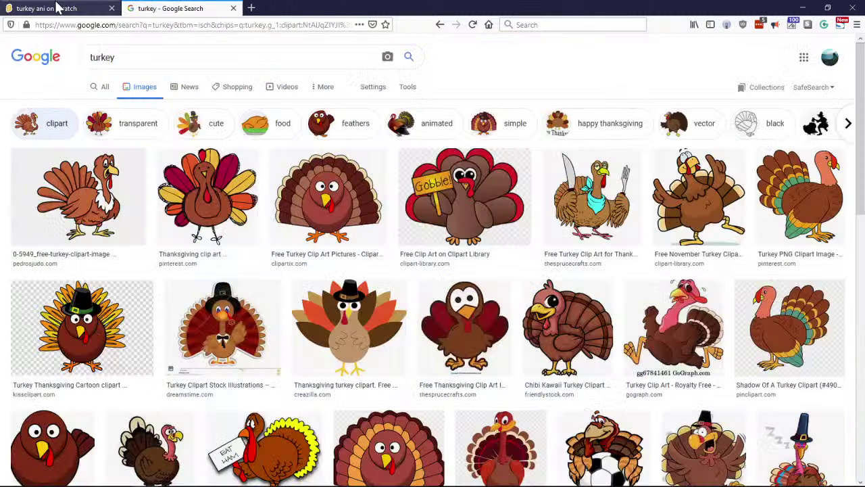
pyautogui.click(79, 8)
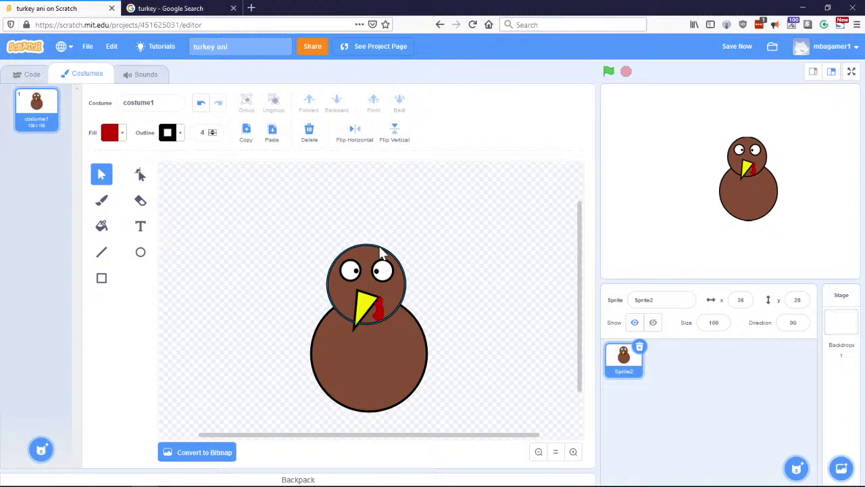
# Step: Enlarge the brown body circle slightly and shift it so it stays centred beneath the head
pyautogui.click(352, 388)
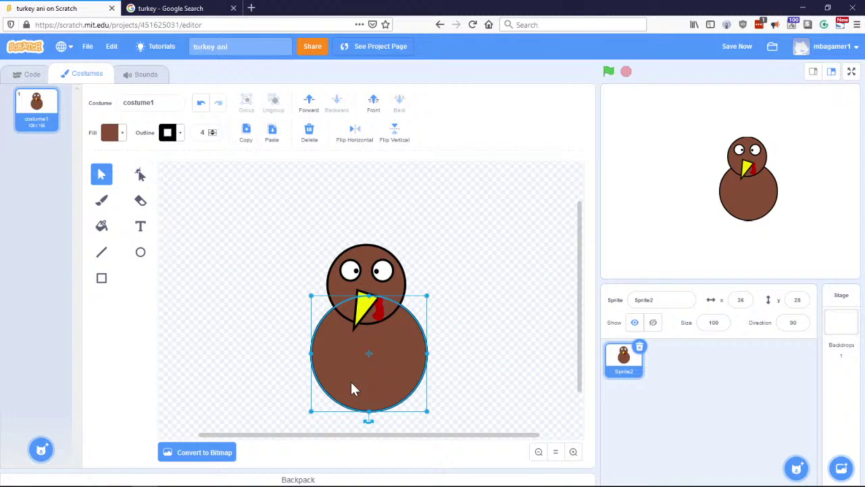
pyautogui.moveTo(311, 410); pyautogui.dragTo(297, 414)
pyautogui.moveTo(347, 386); pyautogui.dragTo(350, 370)
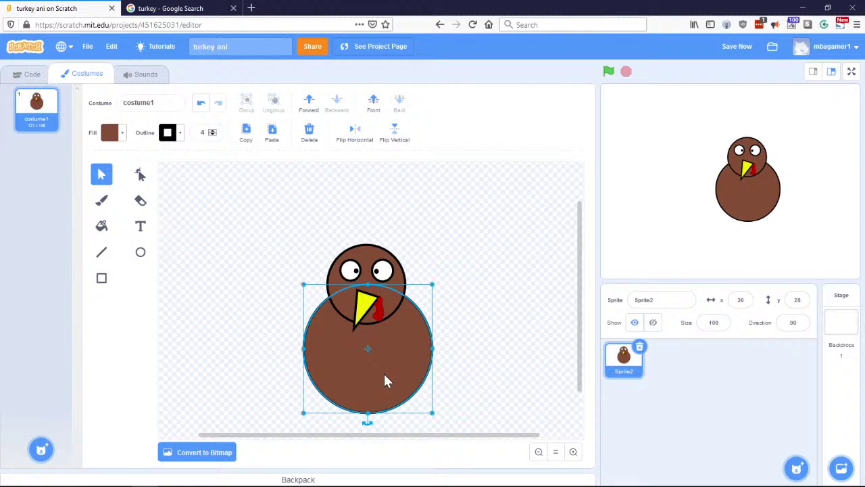
pyautogui.click(534, 305)
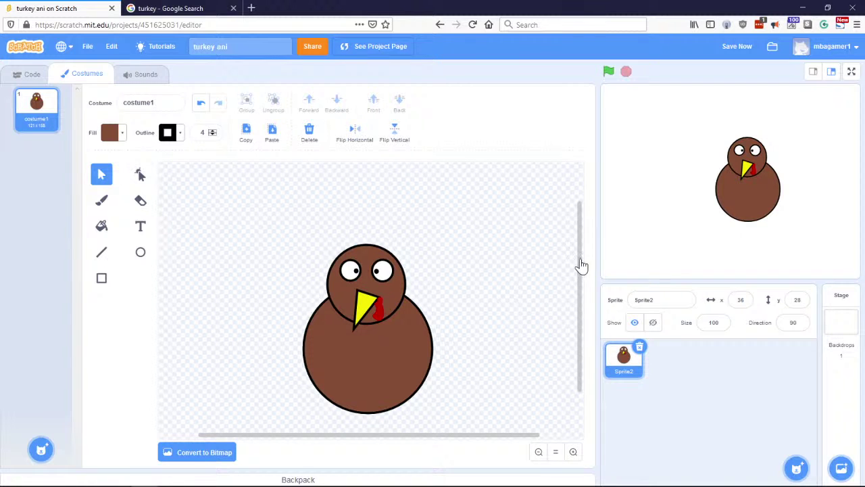
# Step: Draw a black outline of a leg slanting outward from the body's lower left edge, ending in a pointed three-toed foot
pyautogui.moveTo(581, 265); pyautogui.dragTo(580, 297)
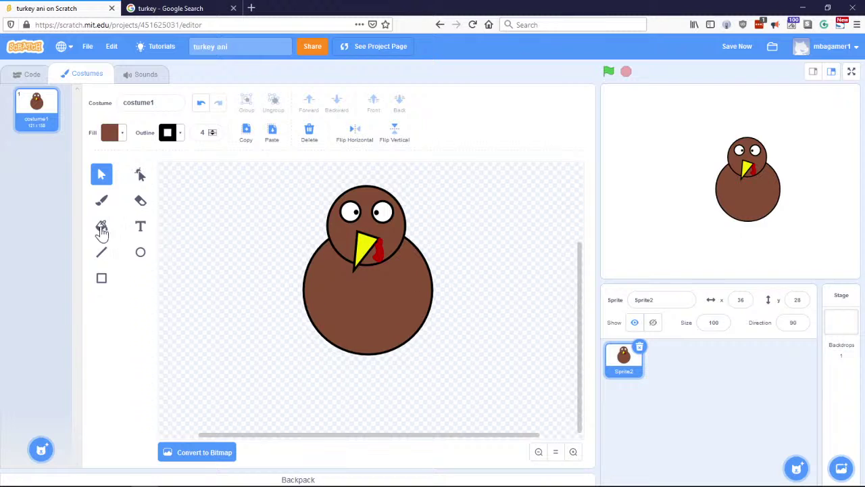
pyautogui.click(102, 255)
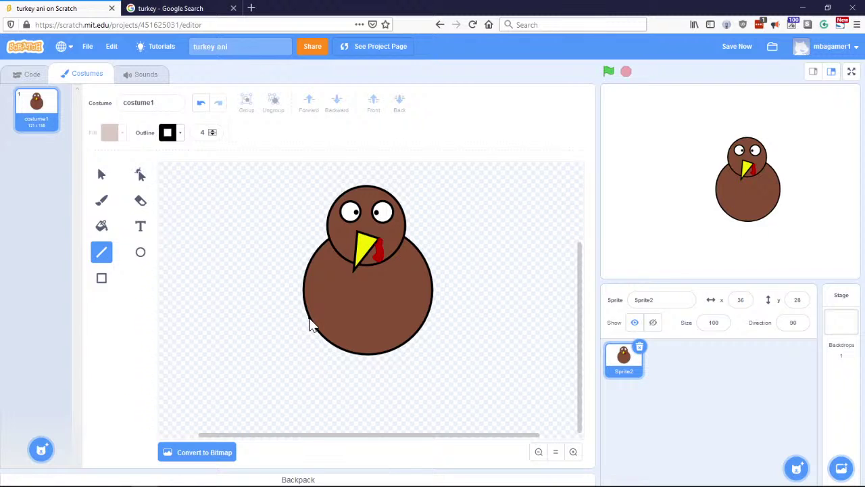
pyautogui.moveTo(309, 320)
pyautogui.mouseDown()
pyautogui.moveTo(284, 354)
pyautogui.moveTo(258, 345)
pyautogui.moveTo(279, 358)
pyautogui.moveTo(257, 363)
pyautogui.moveTo(304, 370)
pyautogui.mouseUp()
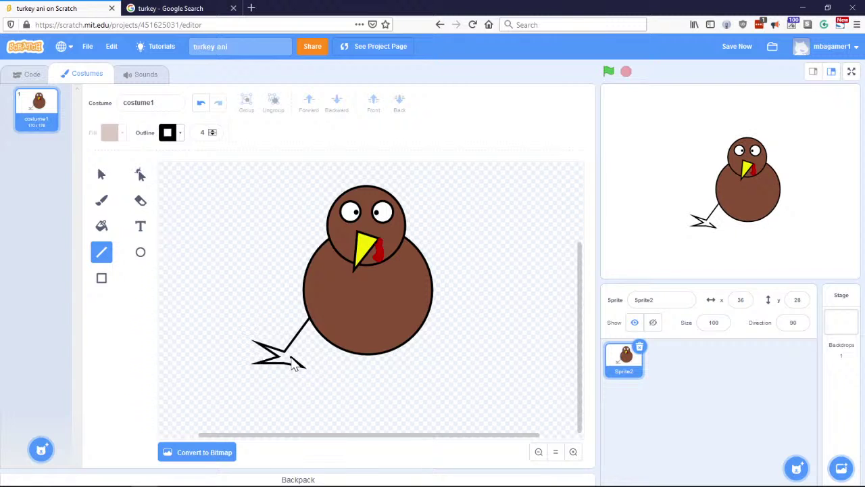
pyautogui.moveTo(304, 368)
pyautogui.mouseDown()
pyautogui.moveTo(292, 351)
pyautogui.moveTo(319, 337)
pyautogui.moveTo(310, 322)
pyautogui.mouseUp()
pyautogui.click(572, 453)
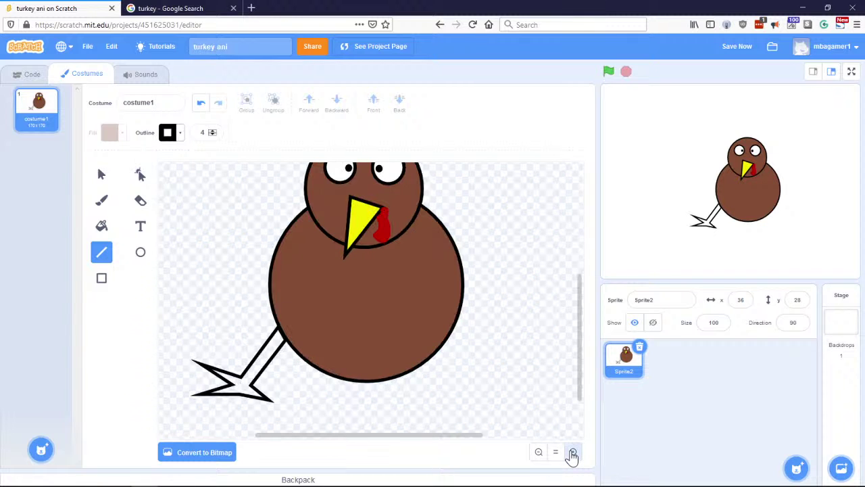
# Step: Move the leg outline inward and slightly down so its upper end overlaps the body's lower left edge
pyautogui.moveTo(349, 444); pyautogui.dragTo(328, 441)
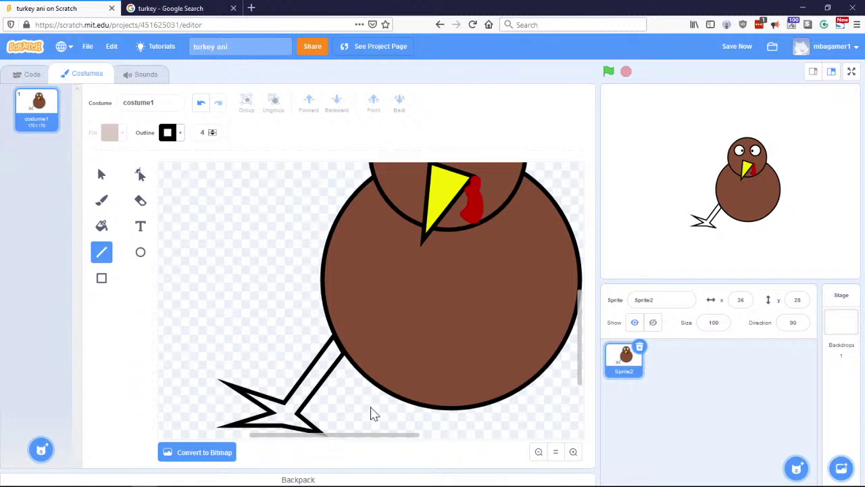
pyautogui.scroll(-1, 356, 408)
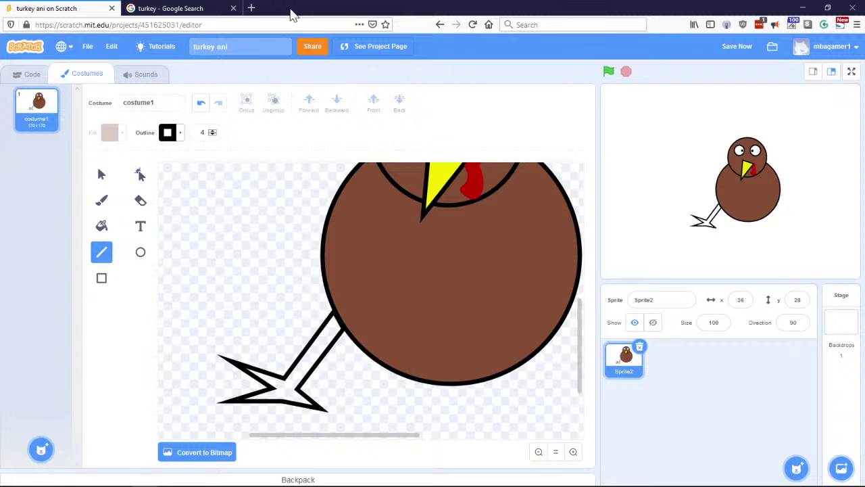
pyautogui.click(173, 8)
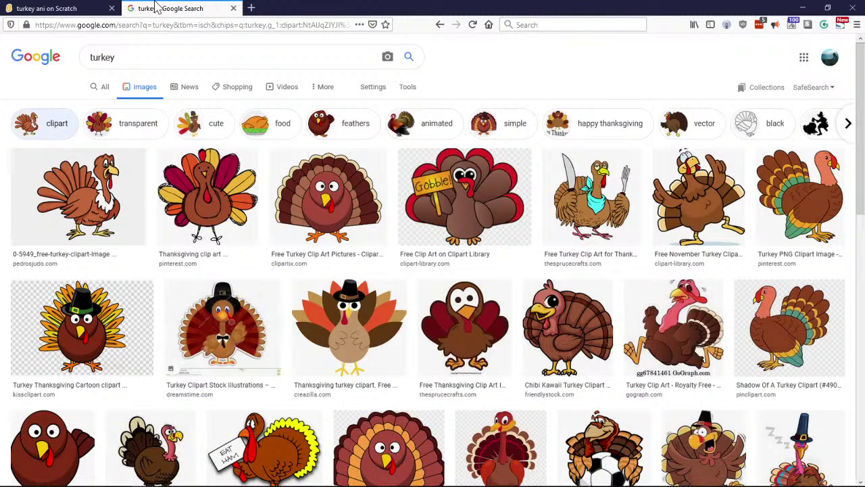
pyautogui.click(100, 8)
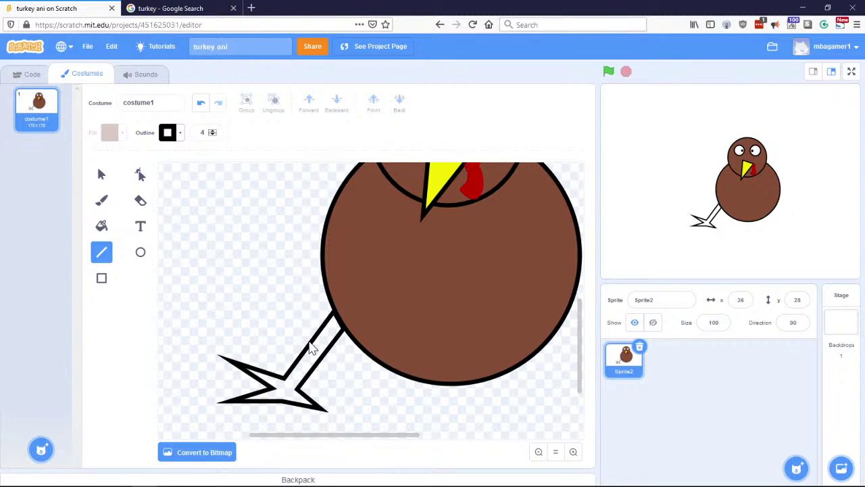
pyautogui.moveTo(308, 345)
pyautogui.mouseDown()
pyautogui.moveTo(315, 357)
pyautogui.moveTo(300, 344)
pyautogui.mouseUp()
pyautogui.click(201, 105)
pyautogui.click(101, 175)
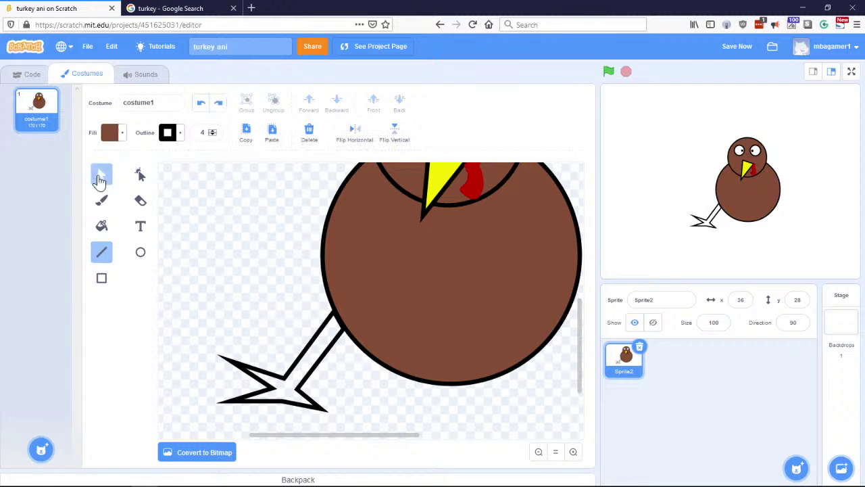
pyautogui.click(312, 351)
pyautogui.moveTo(312, 351); pyautogui.dragTo(332, 346)
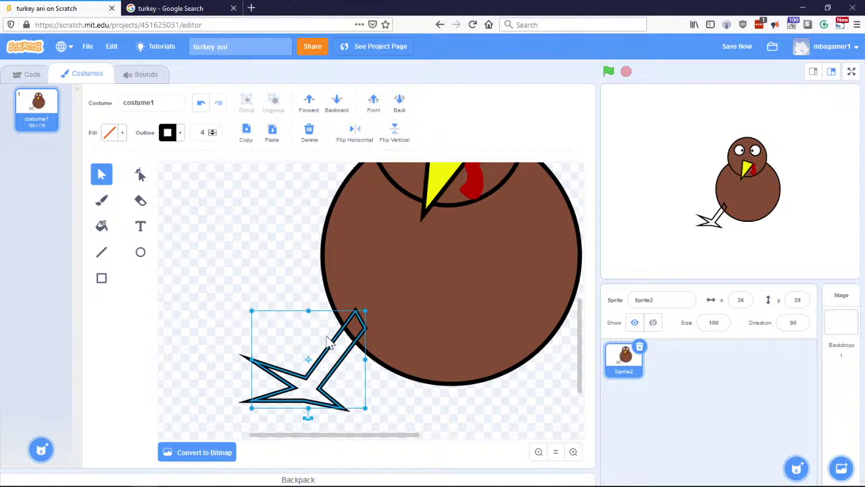
pyautogui.moveTo(332, 348); pyautogui.dragTo(350, 350)
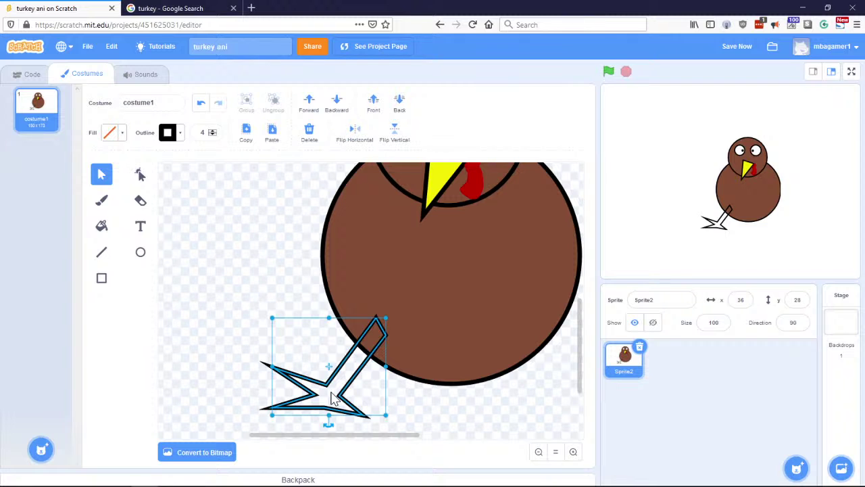
# Step: Set the Fill tool to a solid orange with color 10, saturation 100 and brightness 100
pyautogui.click(102, 227)
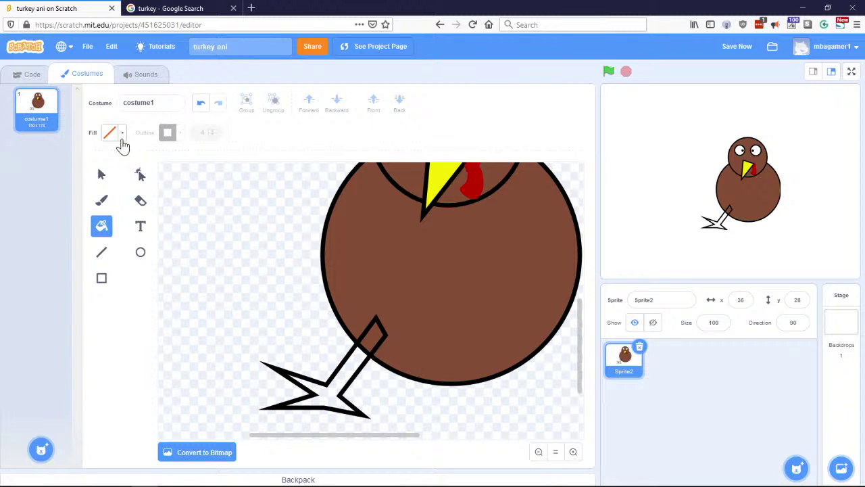
pyautogui.click(111, 133)
pyautogui.moveTo(106, 190); pyautogui.dragTo(78, 196)
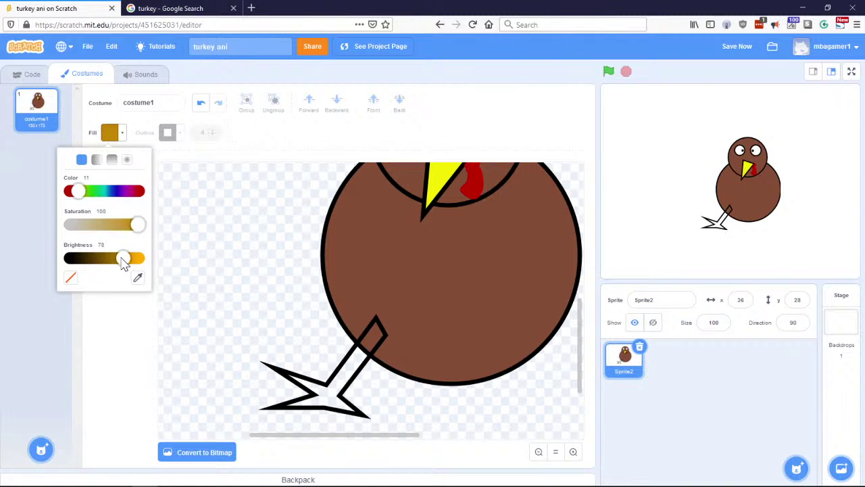
pyautogui.moveTo(122, 263); pyautogui.dragTo(130, 260)
pyautogui.moveTo(137, 225)
pyautogui.mouseDown()
pyautogui.moveTo(125, 226)
pyautogui.moveTo(132, 230)
pyautogui.mouseUp()
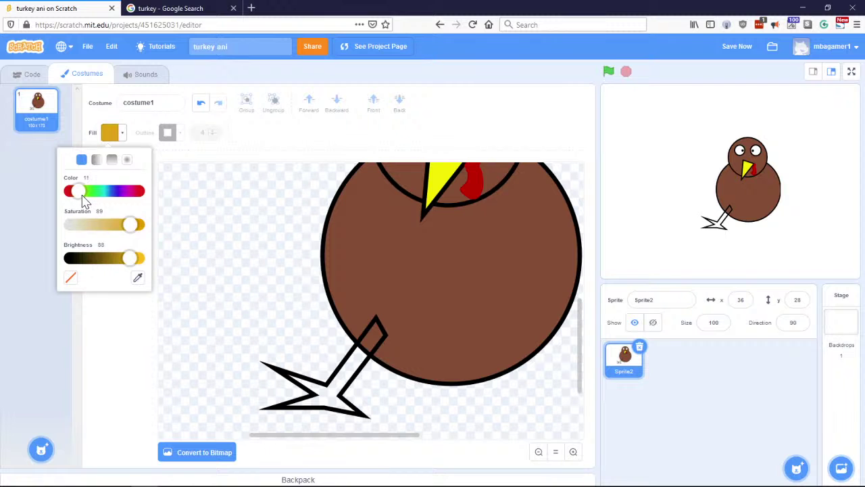
pyautogui.moveTo(80, 196); pyautogui.dragTo(88, 196)
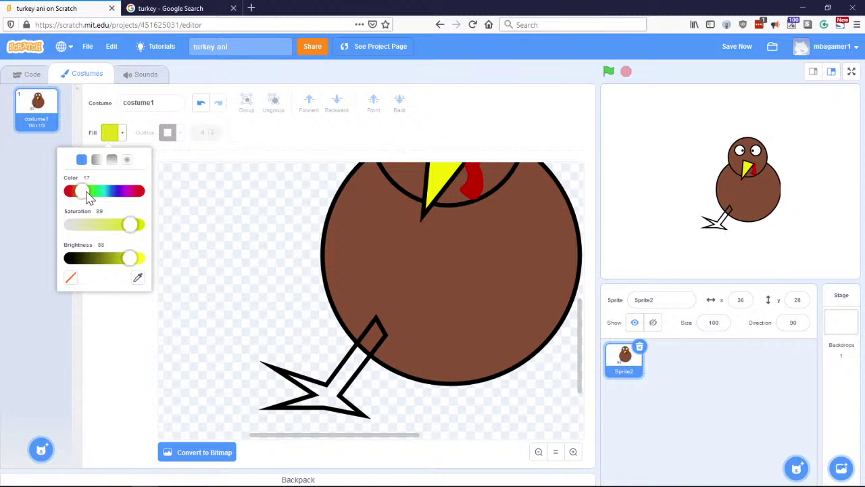
pyautogui.click(172, 8)
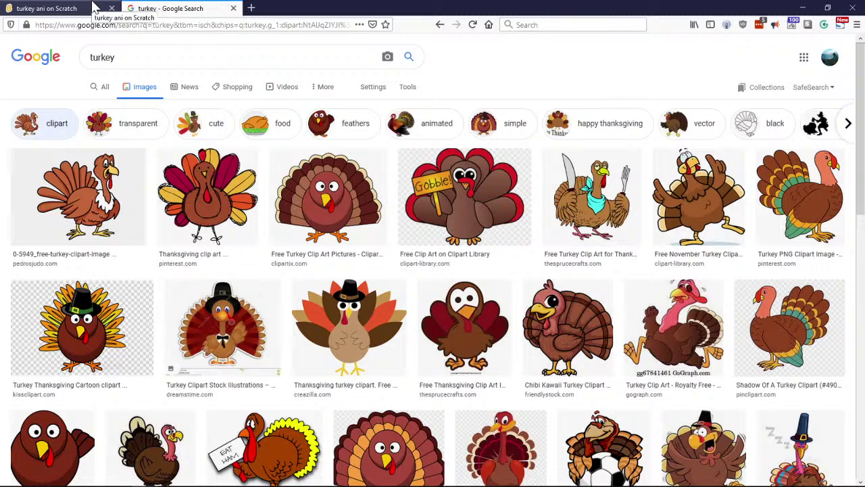
pyautogui.click(96, 6)
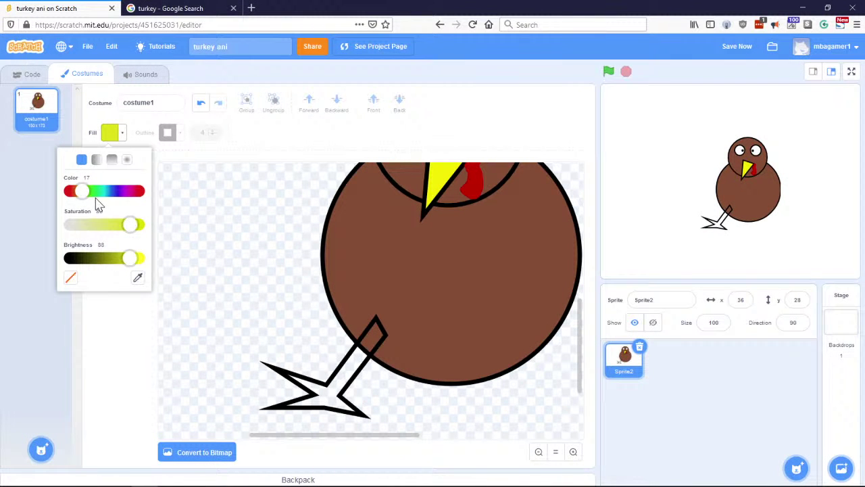
pyautogui.moveTo(81, 196); pyautogui.dragTo(76, 195)
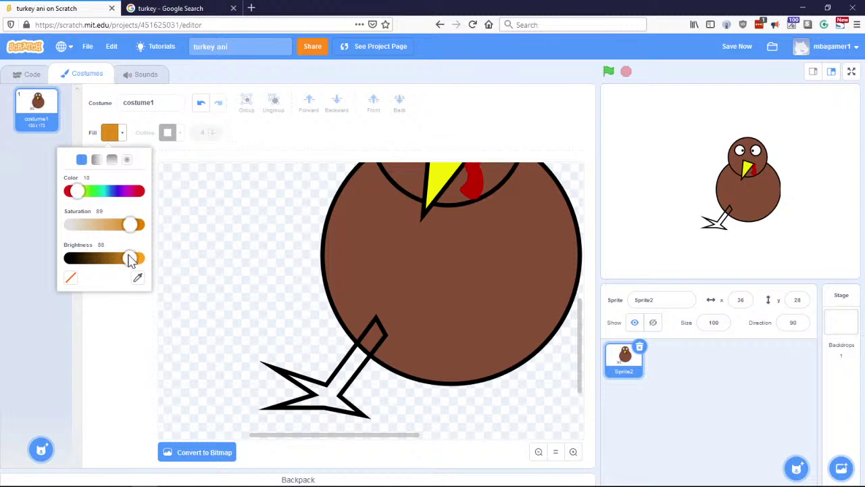
pyautogui.moveTo(127, 259)
pyautogui.mouseDown()
pyautogui.moveTo(113, 258)
pyautogui.moveTo(138, 257)
pyautogui.mouseUp()
pyautogui.moveTo(131, 225)
pyautogui.mouseDown()
pyautogui.moveTo(74, 227)
pyautogui.moveTo(142, 222)
pyautogui.mouseUp()
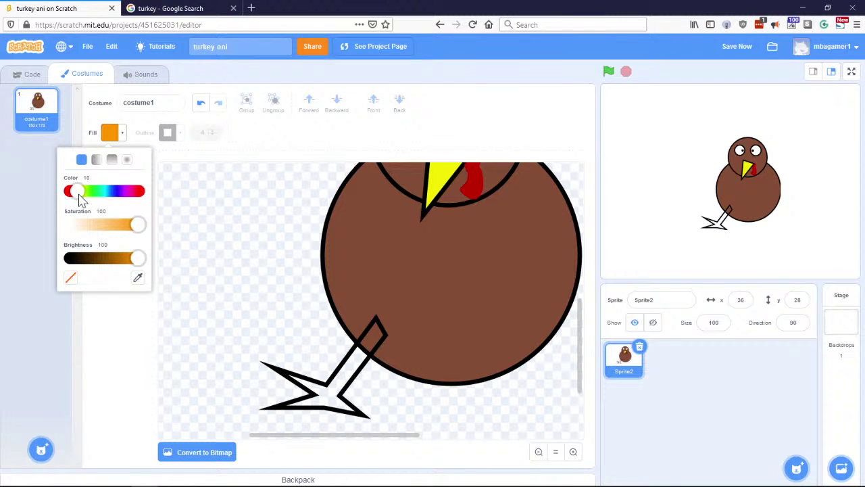
# Step: Try a horizontal and a vertical gradient for the fill, and return to a solid color
pyautogui.moveTo(78, 195); pyautogui.dragTo(80, 200)
pyautogui.click(97, 163)
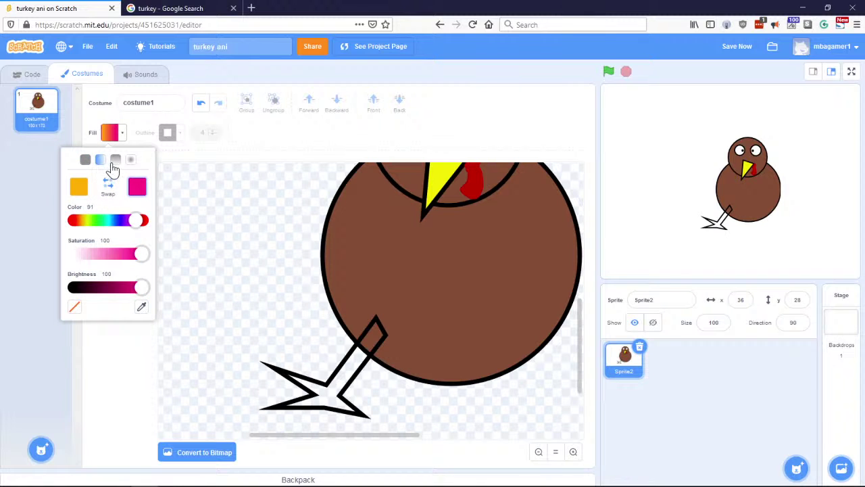
pyautogui.click(115, 160)
pyautogui.click(85, 161)
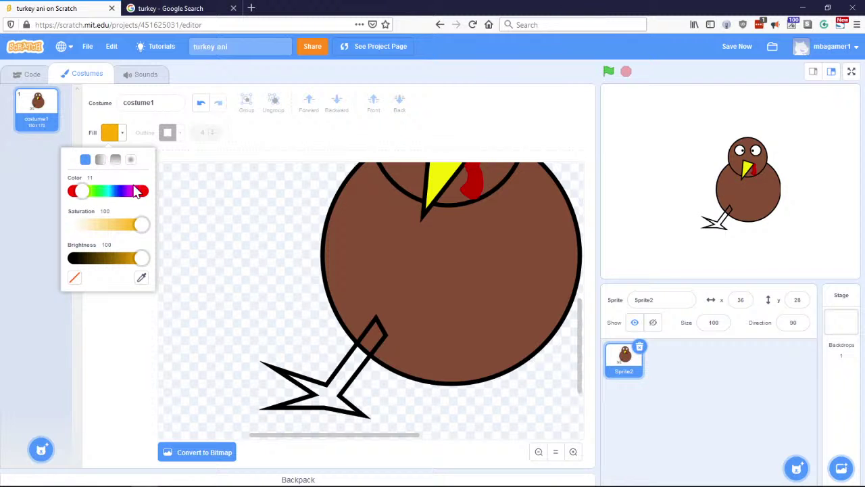
# Step: Try solid fill shades from yellow, color 17, to orange, color 8 with saturation 85
pyautogui.moveTo(85, 192)
pyautogui.mouseDown()
pyautogui.moveTo(73, 194)
pyautogui.moveTo(90, 194)
pyautogui.mouseUp()
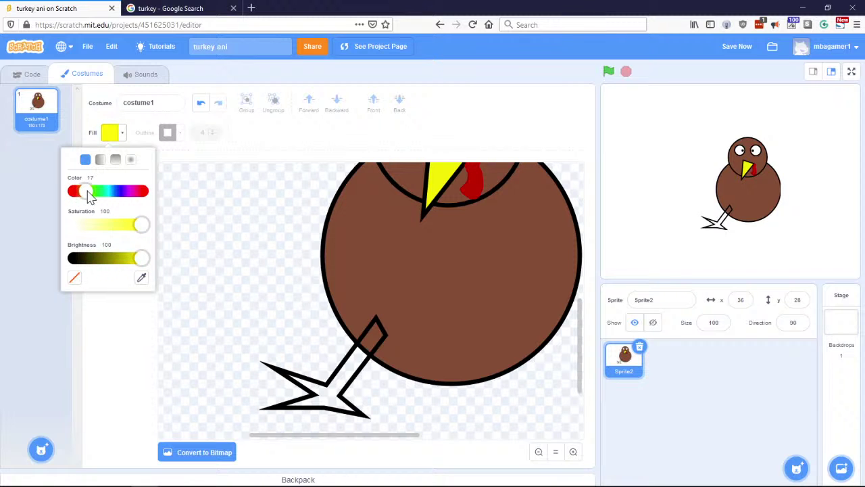
pyautogui.moveTo(139, 226); pyautogui.dragTo(104, 224)
pyautogui.moveTo(85, 196)
pyautogui.mouseDown()
pyautogui.moveTo(72, 195)
pyautogui.moveTo(144, 198)
pyautogui.moveTo(81, 196)
pyautogui.mouseUp()
pyautogui.moveTo(111, 234); pyautogui.dragTo(135, 258)
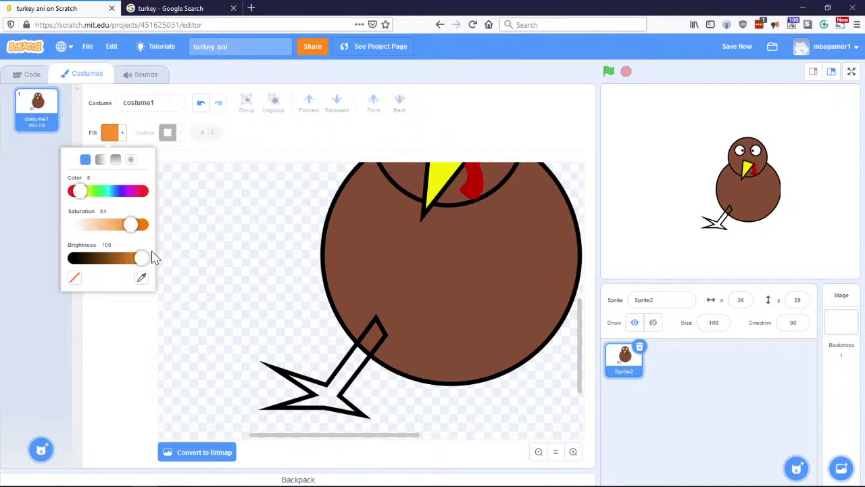
pyautogui.moveTo(128, 227); pyautogui.dragTo(103, 226)
pyautogui.moveTo(140, 260)
pyautogui.mouseDown()
pyautogui.moveTo(101, 258)
pyautogui.moveTo(142, 259)
pyautogui.mouseUp()
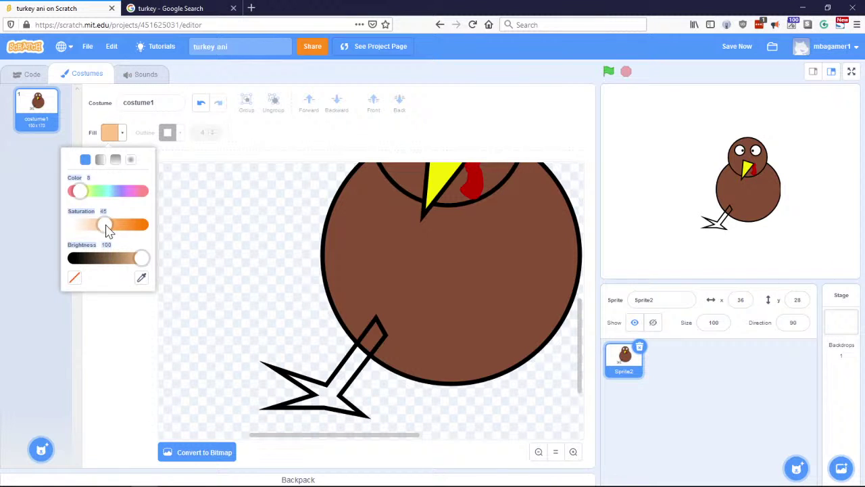
pyautogui.moveTo(121, 225)
pyautogui.mouseDown()
pyautogui.moveTo(97, 225)
pyautogui.moveTo(133, 230)
pyautogui.mouseUp()
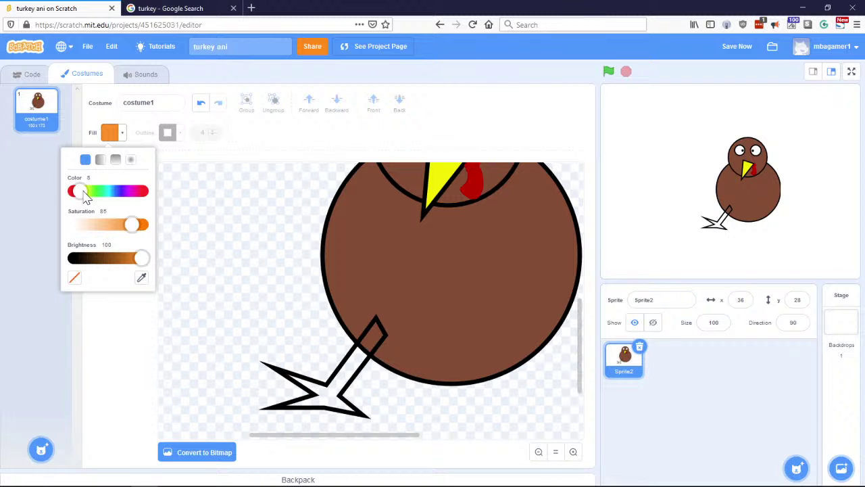
# Step: Try a yellow fill with color 14 and saturation 100, and a pure red with color 100
pyautogui.moveTo(84, 196)
pyautogui.mouseDown()
pyautogui.moveTo(76, 196)
pyautogui.moveTo(88, 193)
pyautogui.mouseUp()
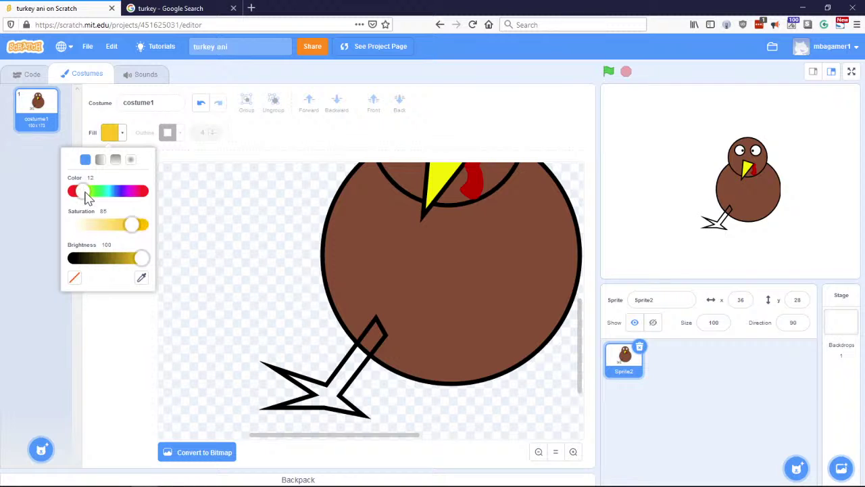
pyautogui.moveTo(84, 196); pyautogui.dragTo(88, 196)
pyautogui.moveTo(85, 196)
pyautogui.mouseDown()
pyautogui.moveTo(100, 195)
pyautogui.moveTo(78, 196)
pyautogui.moveTo(87, 195)
pyautogui.mouseUp()
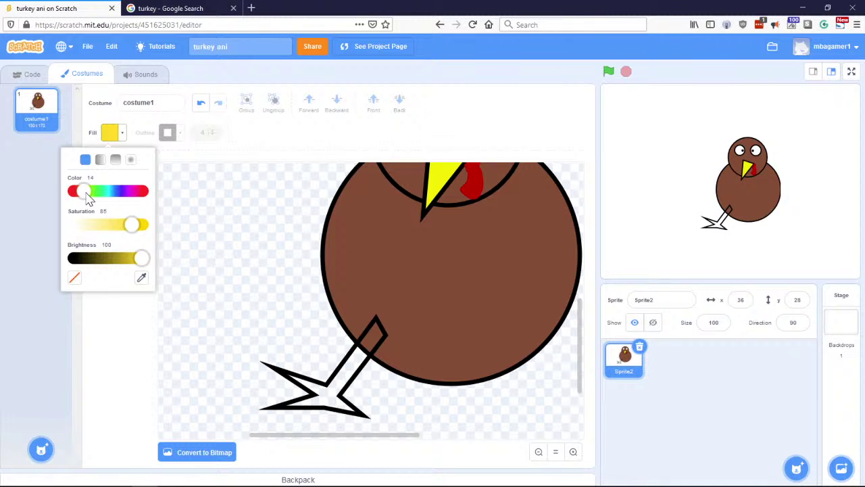
pyautogui.moveTo(132, 228)
pyautogui.mouseDown()
pyautogui.moveTo(77, 230)
pyautogui.moveTo(144, 229)
pyautogui.mouseUp()
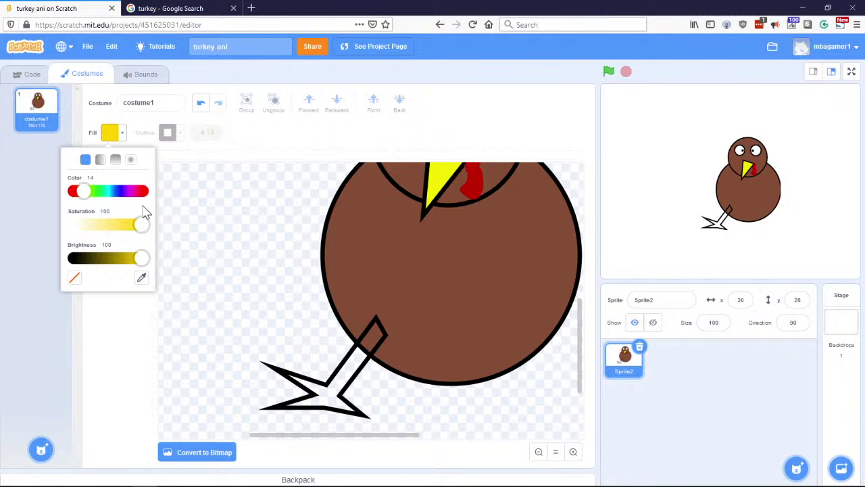
pyautogui.moveTo(142, 261)
pyautogui.mouseDown()
pyautogui.moveTo(101, 263)
pyautogui.moveTo(144, 270)
pyautogui.mouseUp()
pyautogui.moveTo(90, 196); pyautogui.dragTo(154, 207)
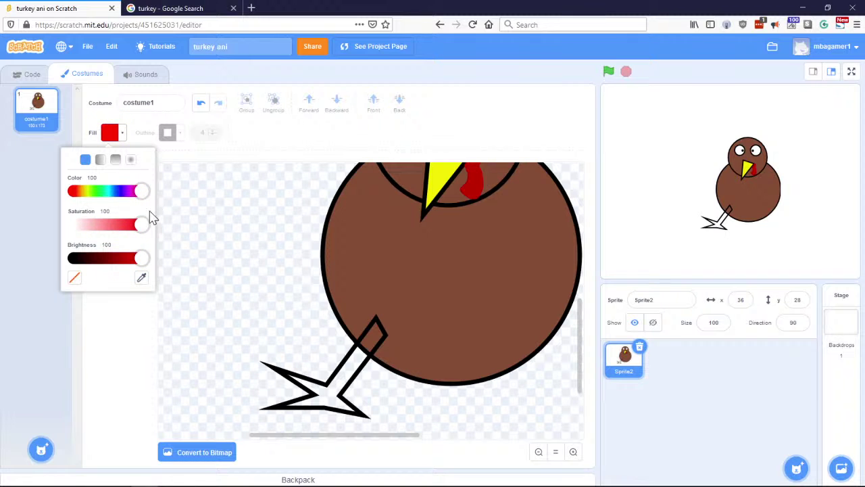
# Step: Fill the leg and foot with solid orange, color 10, saturation 100 and brightness 100
pyautogui.moveTo(140, 195); pyautogui.dragTo(84, 196)
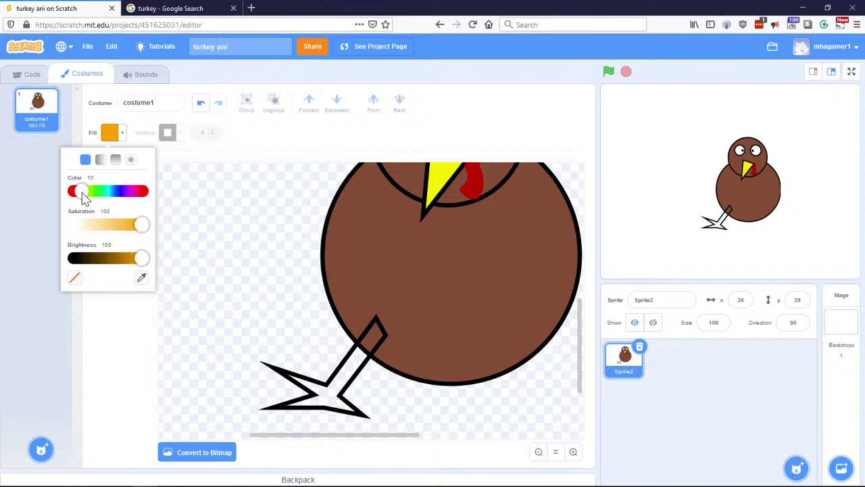
pyautogui.moveTo(143, 227); pyautogui.dragTo(159, 265)
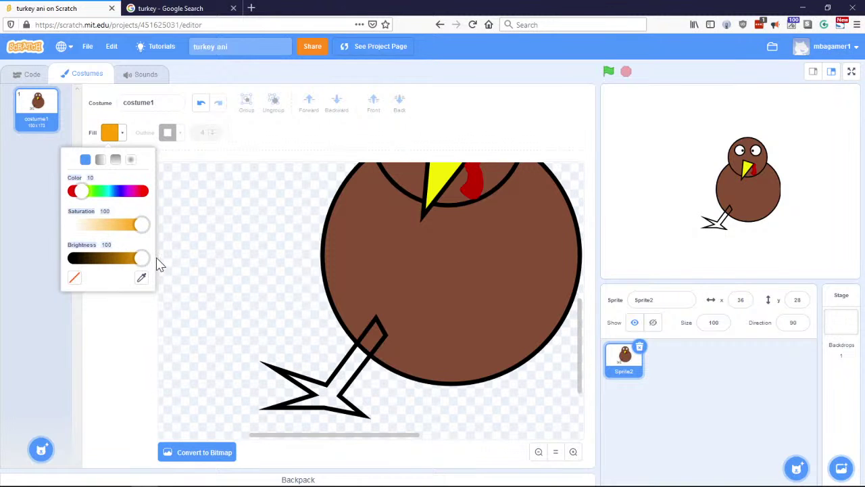
pyautogui.click(132, 320)
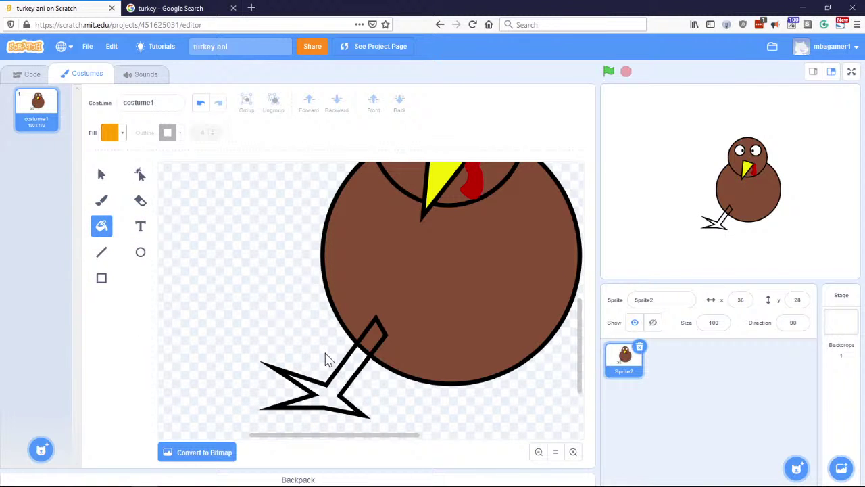
pyautogui.click(333, 391)
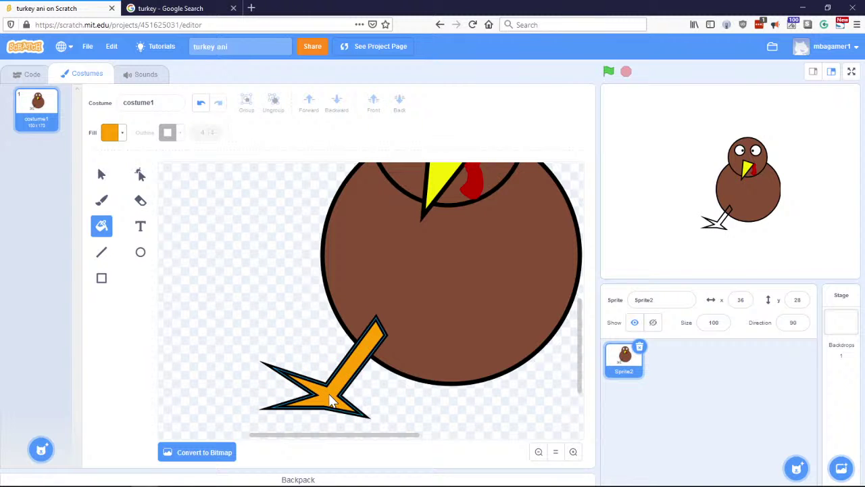
pyautogui.hotkey('ctrl', 'z')
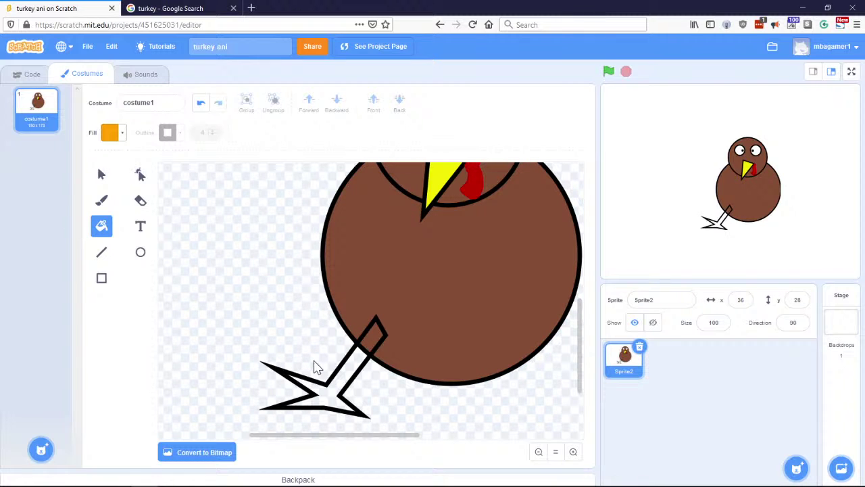
pyautogui.click(331, 401)
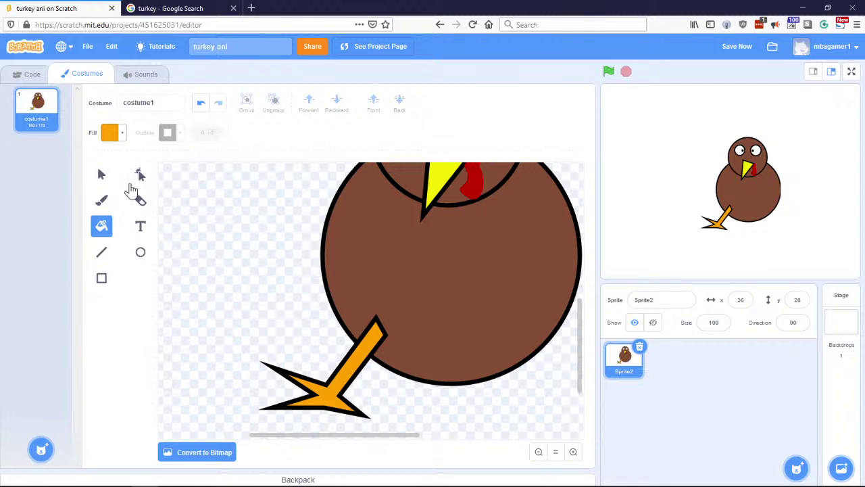
# Step: Draw the outline of a second, shorter leg and three-toed foot beneath the body's right side with the Line tool, black outline, width 4
pyautogui.click(100, 176)
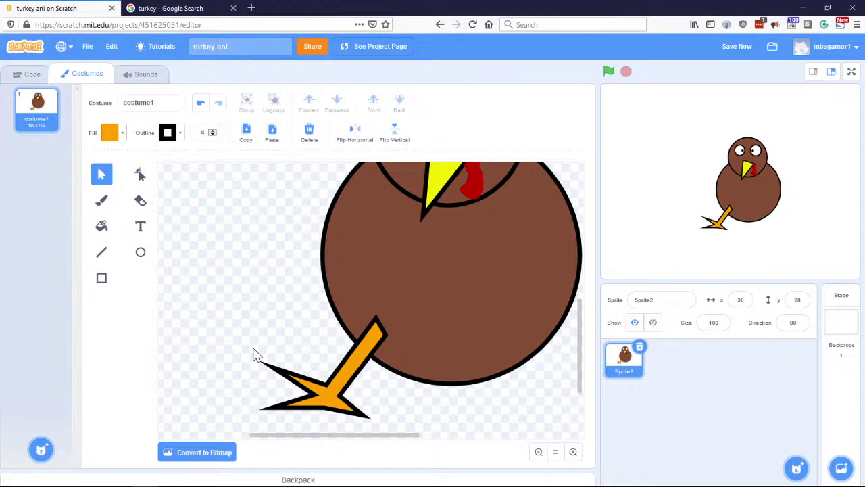
pyautogui.click(289, 380)
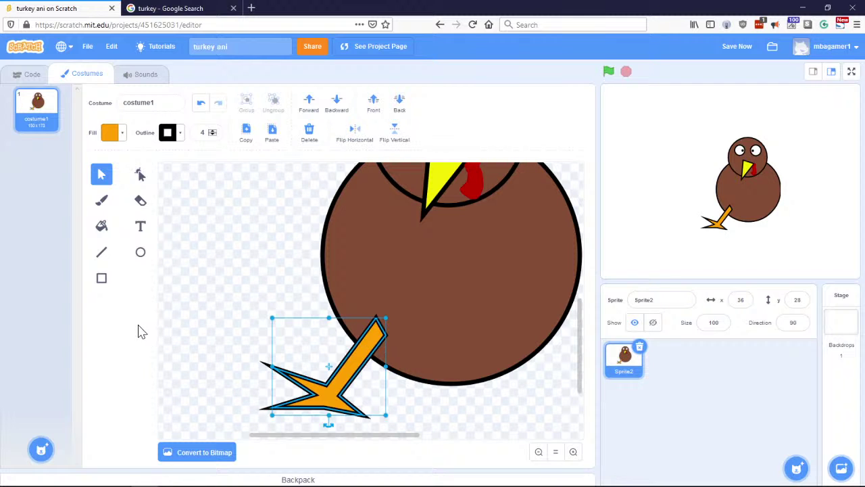
pyautogui.click(102, 251)
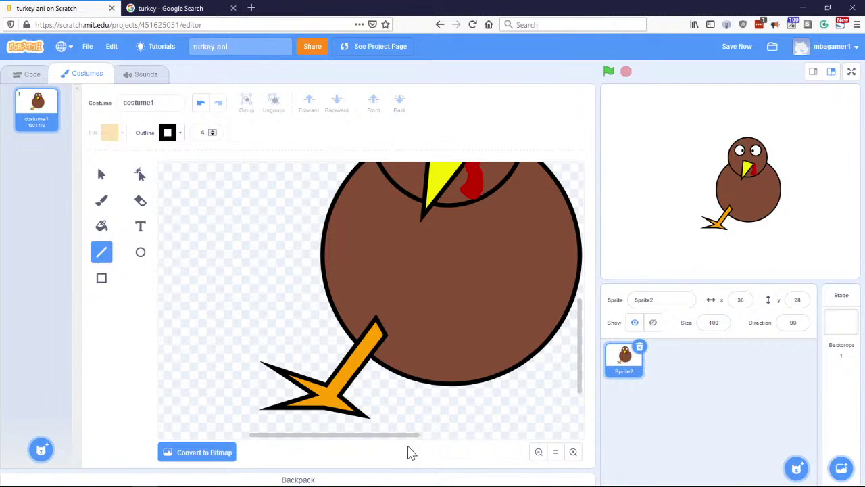
pyautogui.hscroll(5, 377, 442)
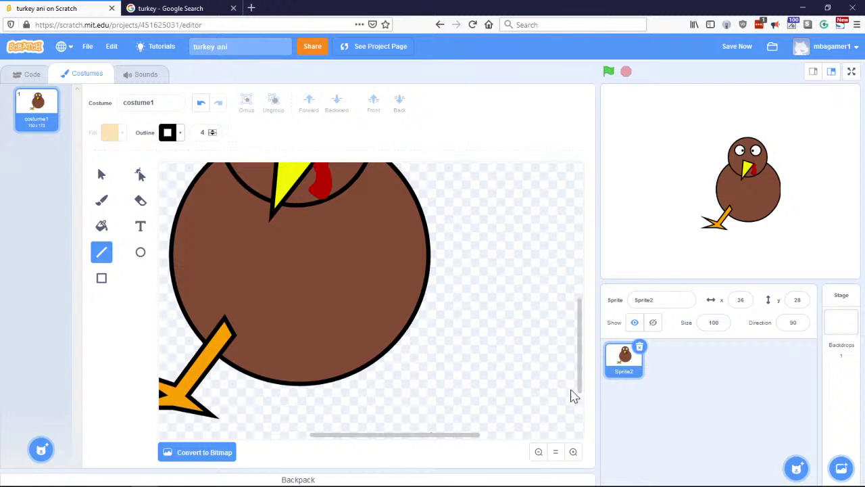
pyautogui.moveTo(579, 363); pyautogui.dragTo(583, 374)
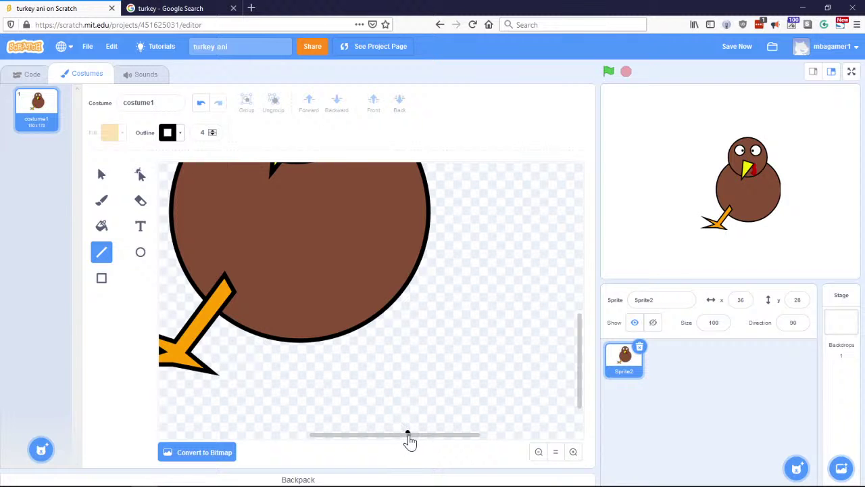
pyautogui.moveTo(405, 437)
pyautogui.mouseDown()
pyautogui.moveTo(415, 441)
pyautogui.moveTo(379, 444)
pyautogui.moveTo(410, 444)
pyautogui.moveTo(397, 444)
pyautogui.mouseUp()
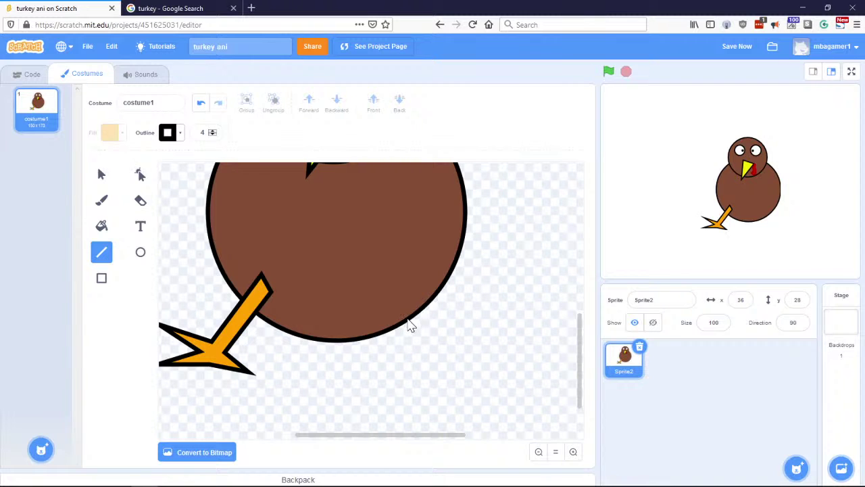
pyautogui.moveTo(408, 321)
pyautogui.mouseDown()
pyautogui.moveTo(430, 361)
pyautogui.moveTo(422, 346)
pyautogui.mouseUp()
pyautogui.moveTo(423, 347); pyautogui.dragTo(461, 373)
pyautogui.moveTo(461, 373)
pyautogui.mouseDown()
pyautogui.moveTo(451, 355)
pyautogui.moveTo(493, 341)
pyautogui.moveTo(435, 346)
pyautogui.mouseUp()
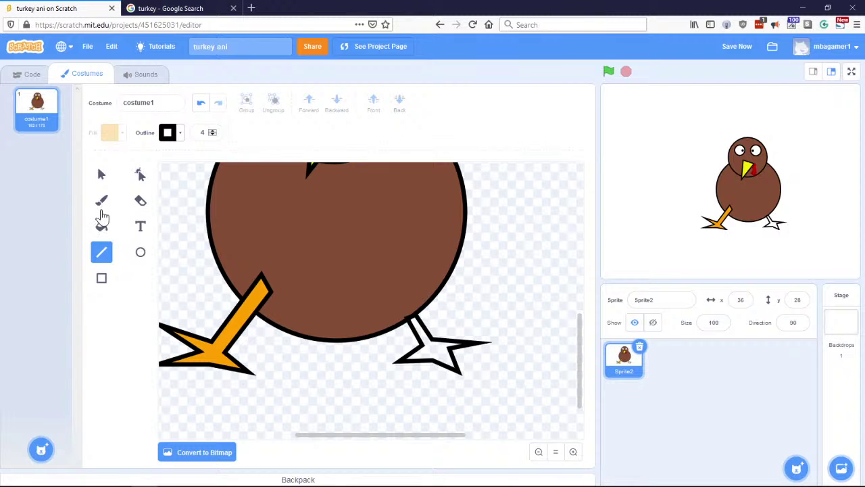
# Step: Sample the orange from the left leg with the color picker and fill the new right leg with it
pyautogui.click(102, 232)
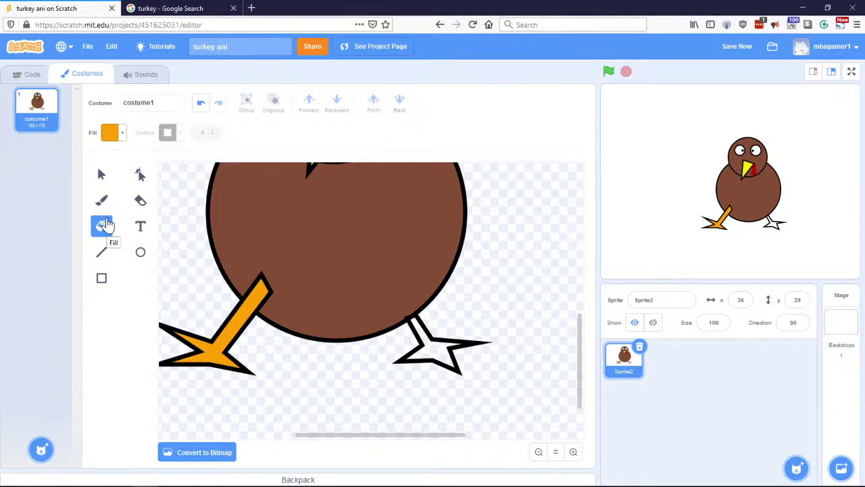
pyautogui.click(110, 134)
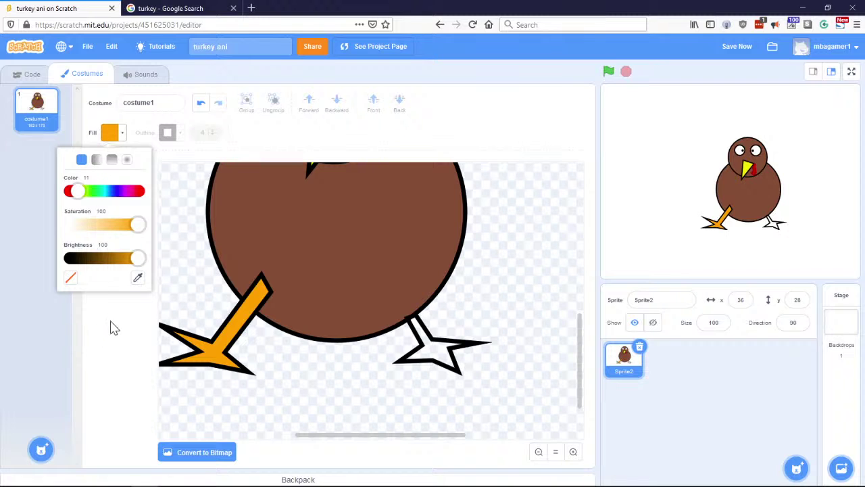
pyautogui.click(138, 280)
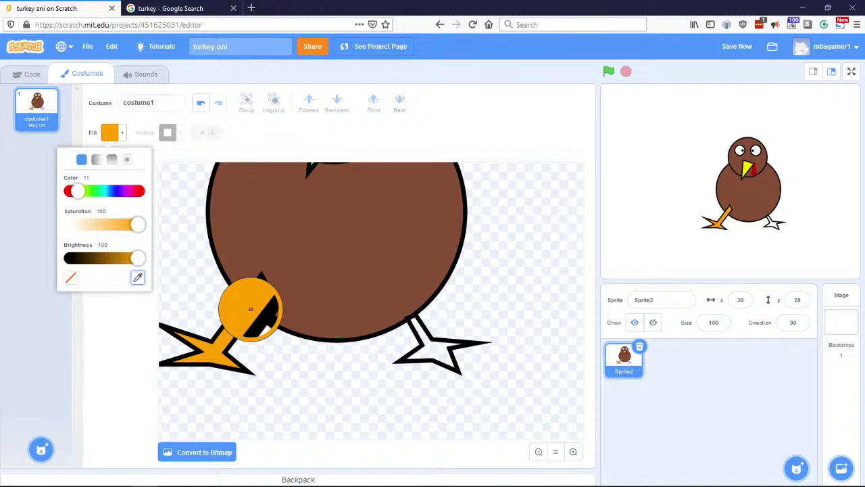
pyautogui.click(250, 308)
pyautogui.click(139, 335)
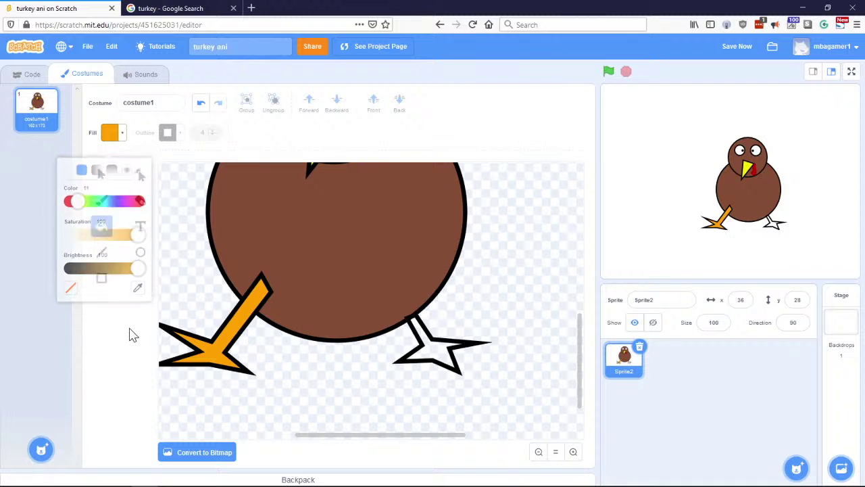
pyautogui.click(434, 362)
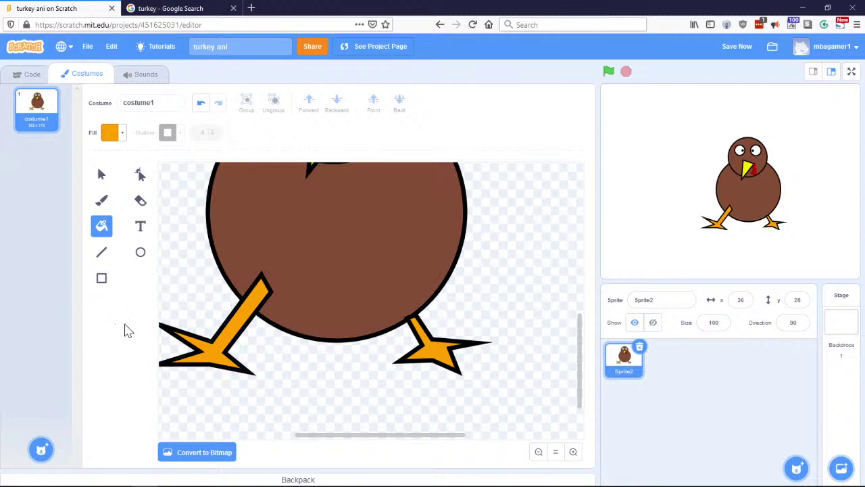
# Step: Look over the whole turkey and compare it with the clipart in the Google image search, then return to Scratch
pyautogui.click(538, 452)
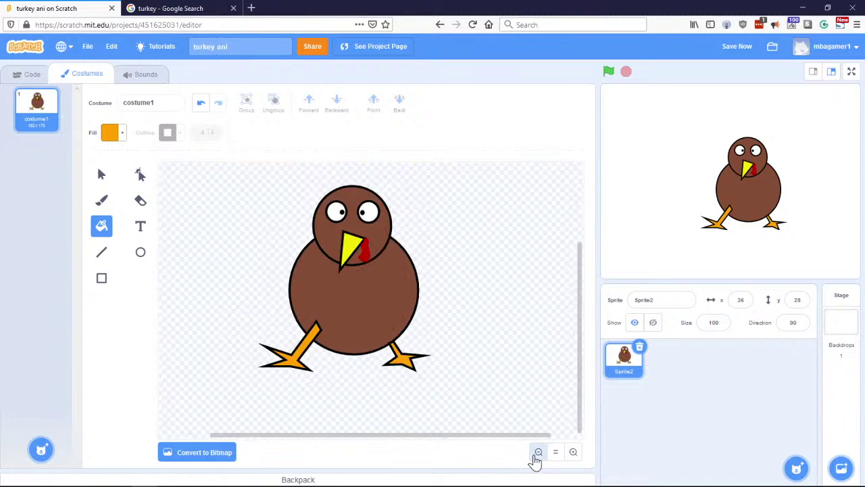
pyautogui.click(538, 452)
pyautogui.click(573, 452)
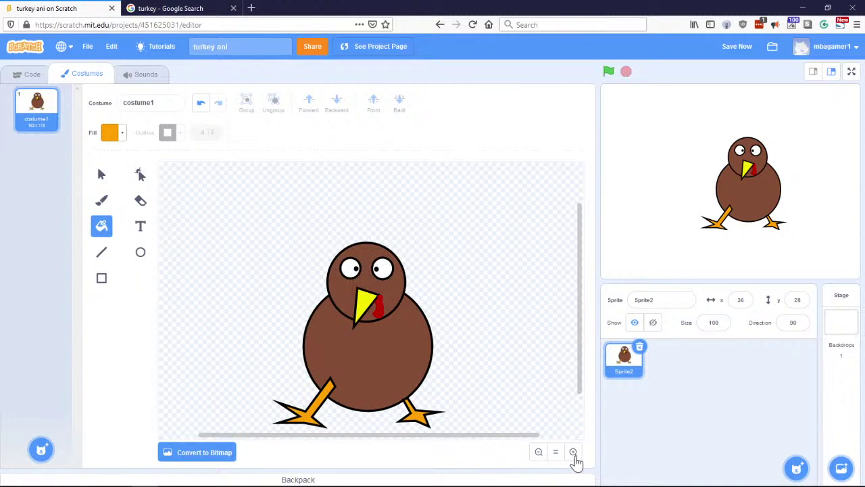
pyautogui.click(181, 7)
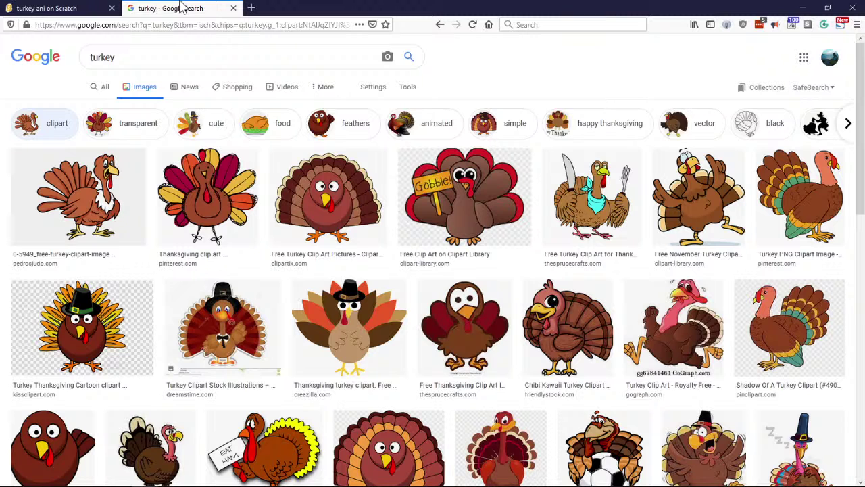
pyautogui.click(86, 8)
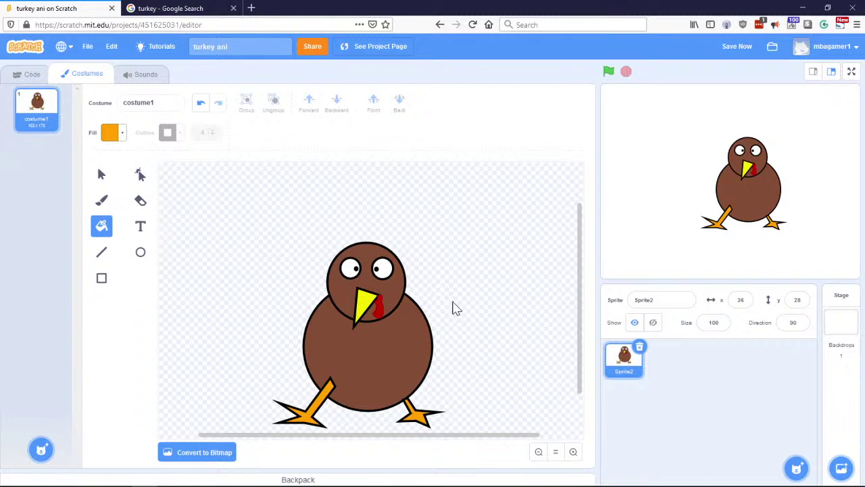
# Step: Shrink the body circle slightly and center it under the head, checking it against the turkey clipart in the Google image search
pyautogui.moveTo(578, 318)
pyautogui.mouseDown()
pyautogui.moveTo(579, 335)
pyautogui.moveTo(578, 327)
pyautogui.mouseUp()
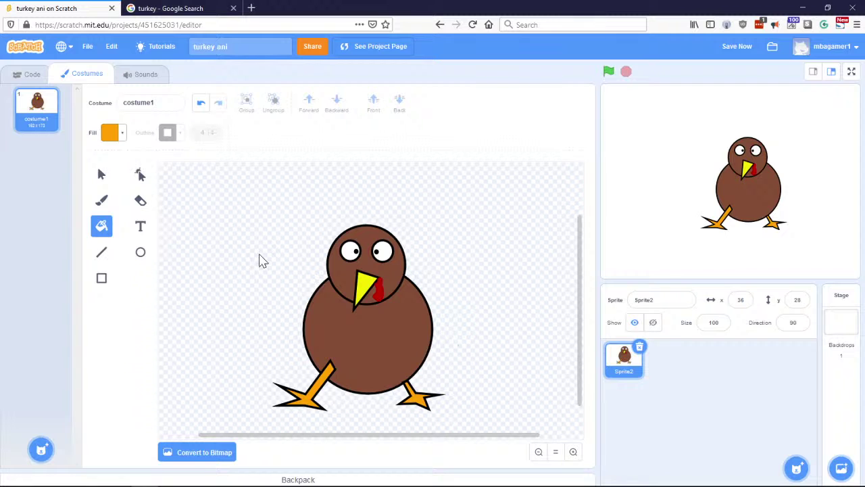
pyautogui.click(101, 177)
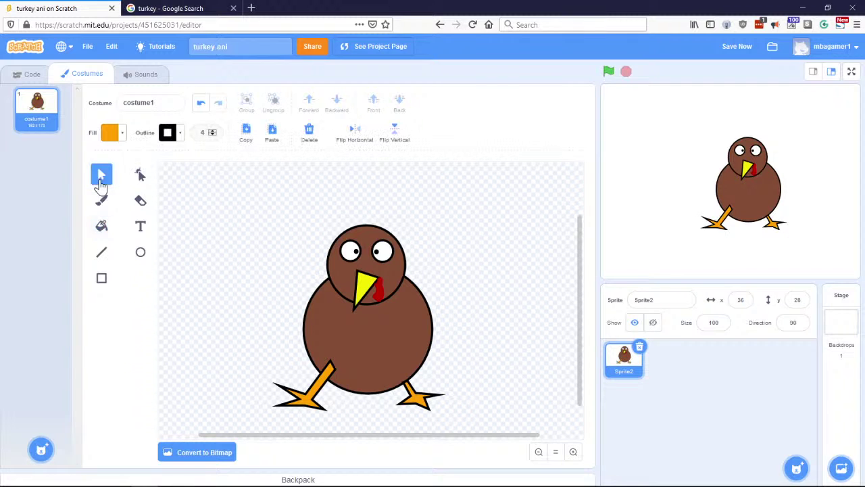
pyautogui.click(355, 331)
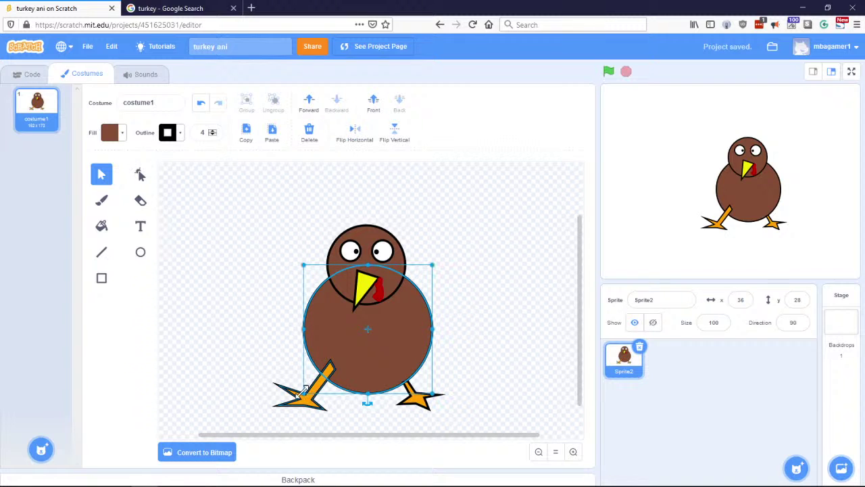
pyautogui.moveTo(307, 399); pyautogui.dragTo(322, 379)
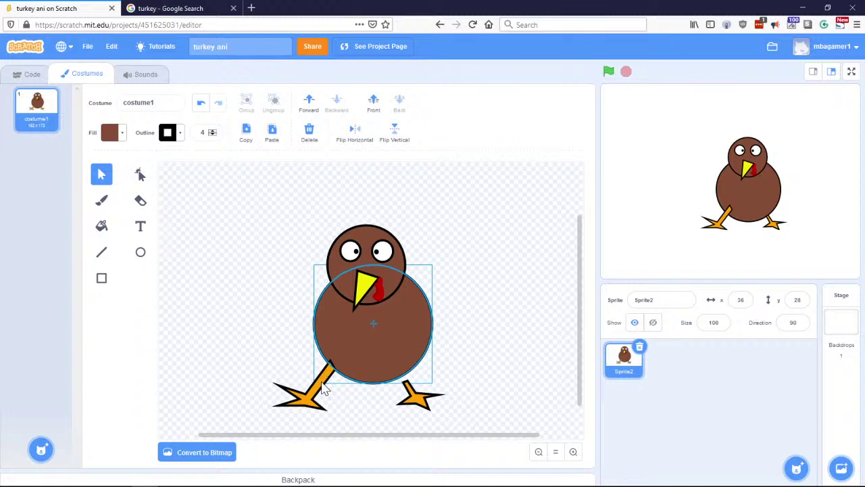
pyautogui.moveTo(393, 374); pyautogui.dragTo(380, 363)
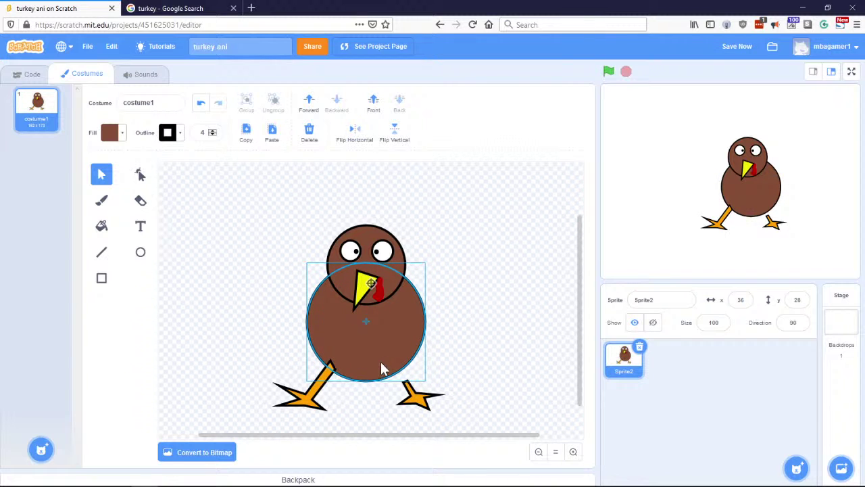
pyautogui.click(174, 9)
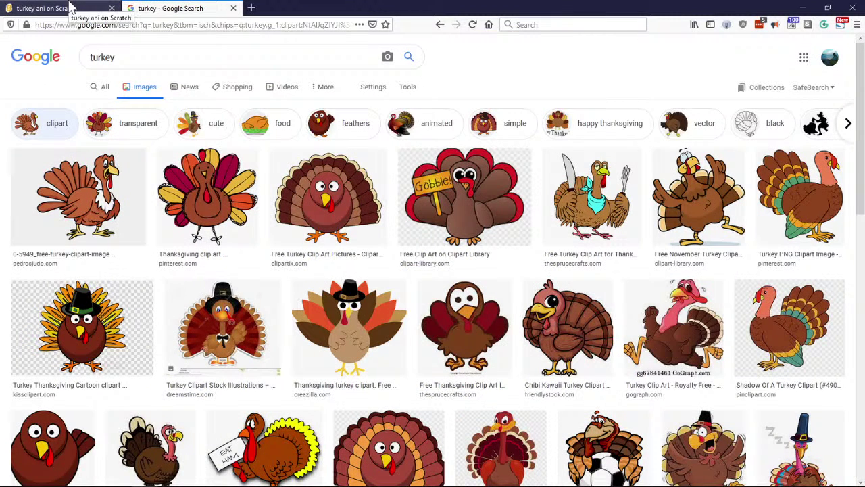
pyautogui.click(72, 8)
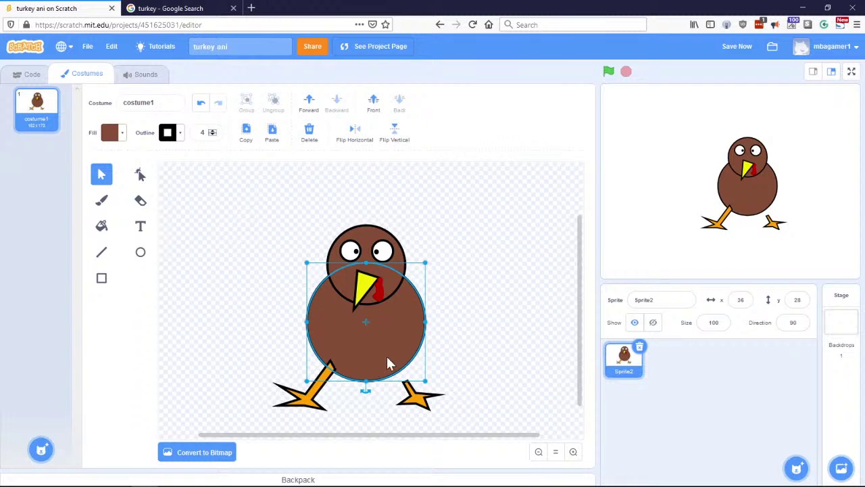
# Step: Nudge the body circle slightly up and to the right, and move the right leg up to meet the body's lower edge
pyautogui.moveTo(389, 351); pyautogui.dragTo(391, 350)
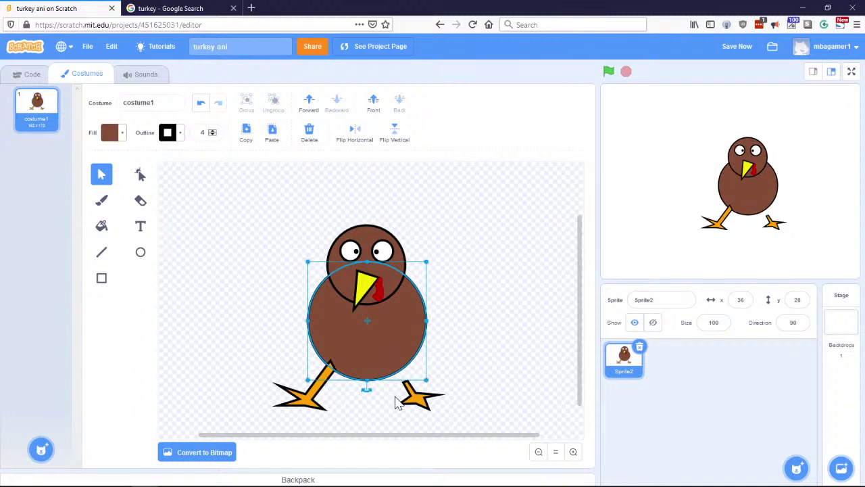
pyautogui.click(421, 404)
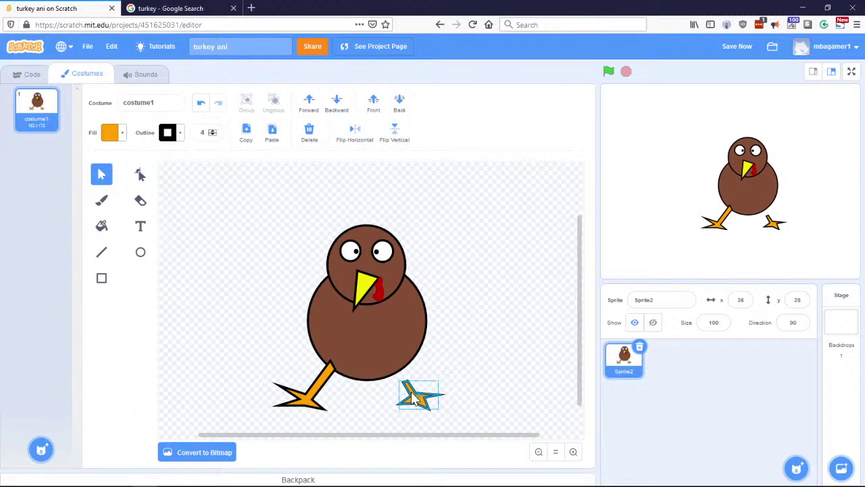
pyautogui.moveTo(416, 399); pyautogui.dragTo(414, 388)
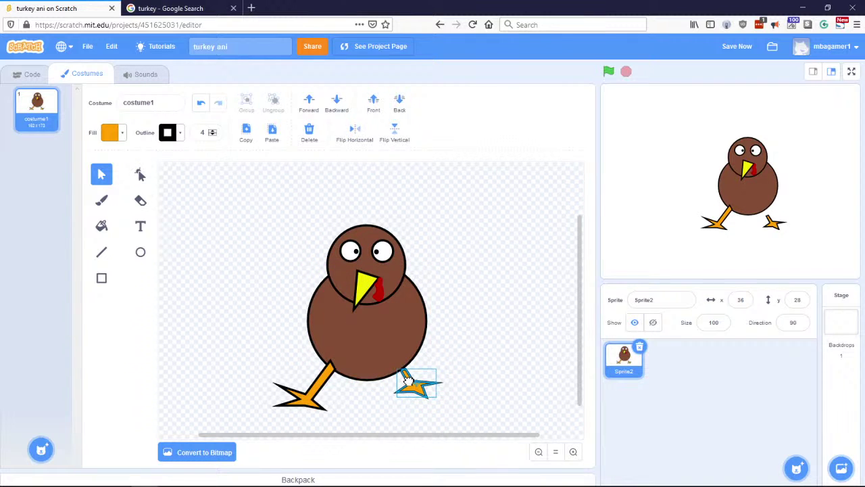
# Step: Reshape the left leg by moving its points: narrow the top where it meets the body and raise the underside and inner toe of the foot
pyautogui.click(318, 396)
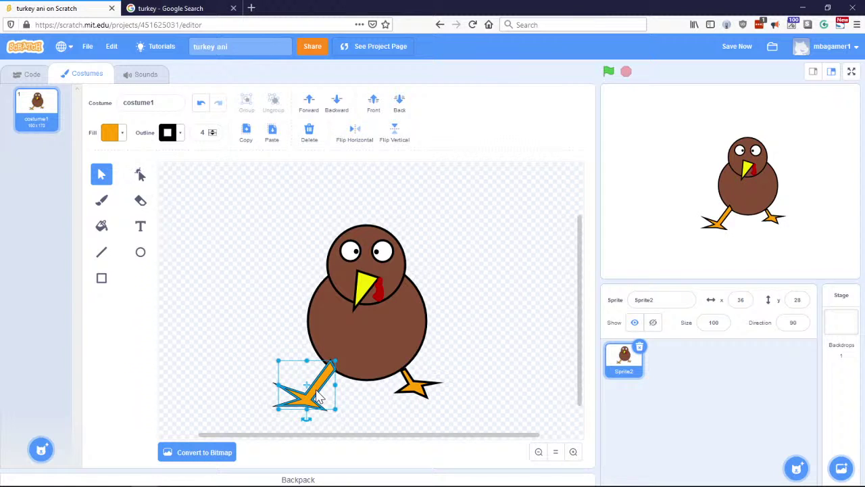
pyautogui.click(140, 174)
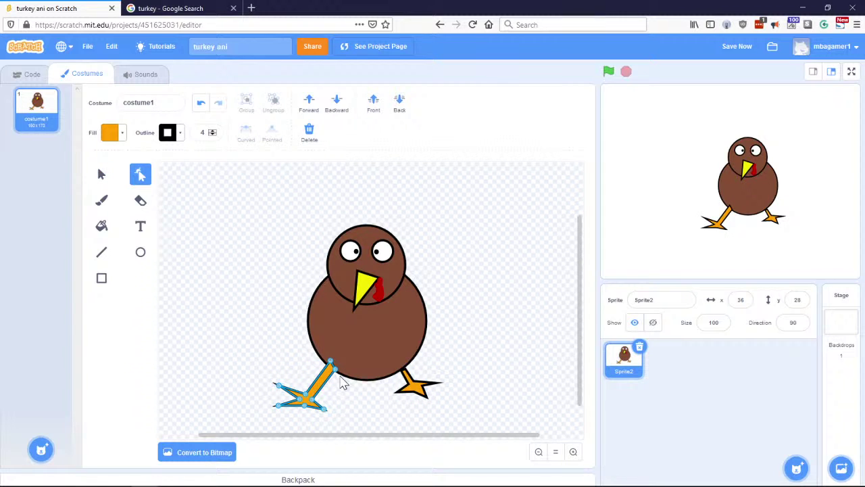
pyautogui.click(331, 371)
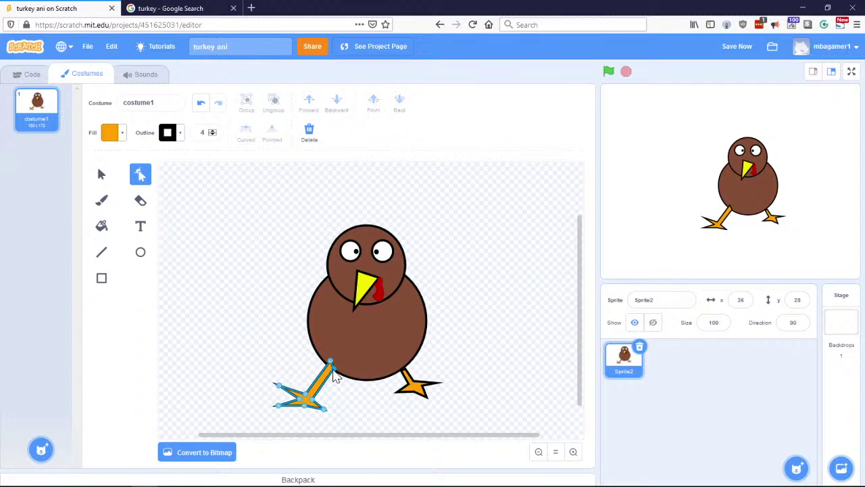
pyautogui.click(332, 373)
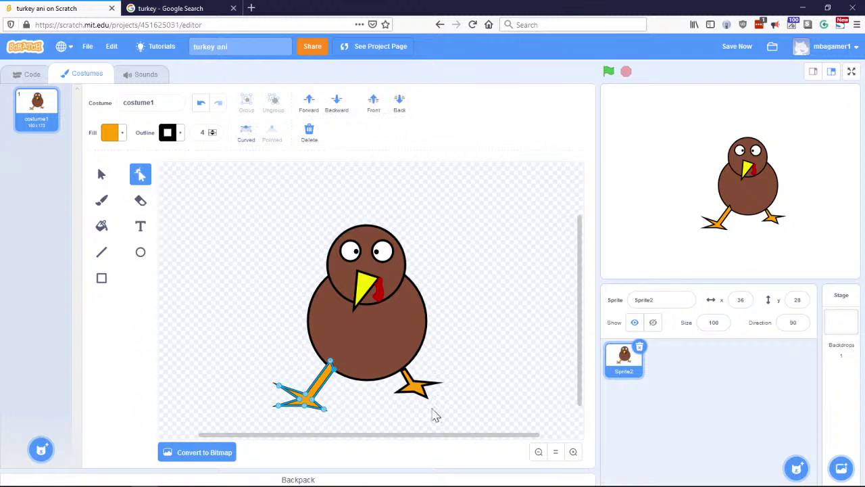
pyautogui.click(571, 454)
pyautogui.click(572, 454)
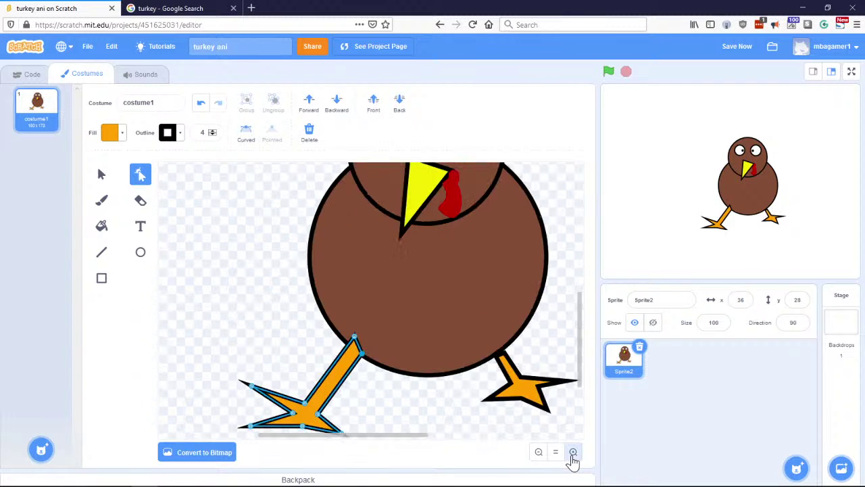
pyautogui.click(572, 454)
pyautogui.scroll(-2, 469, 378)
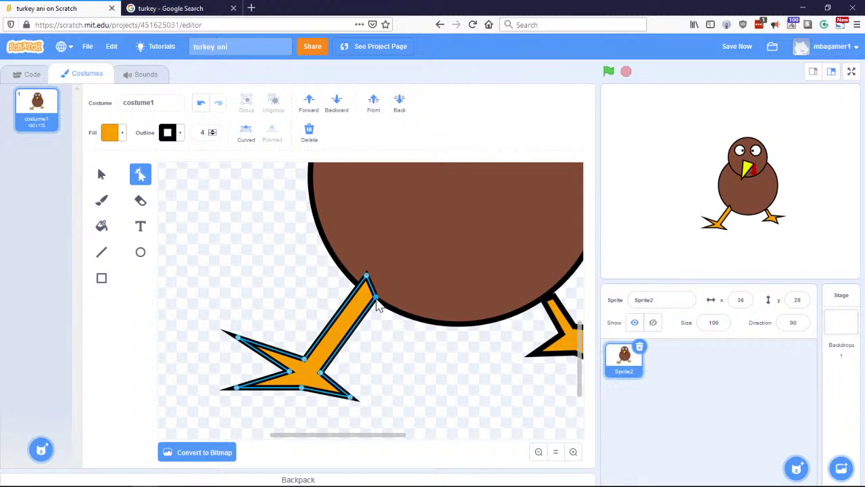
pyautogui.moveTo(376, 298)
pyautogui.mouseDown()
pyautogui.moveTo(370, 284)
pyautogui.moveTo(373, 293)
pyautogui.mouseUp()
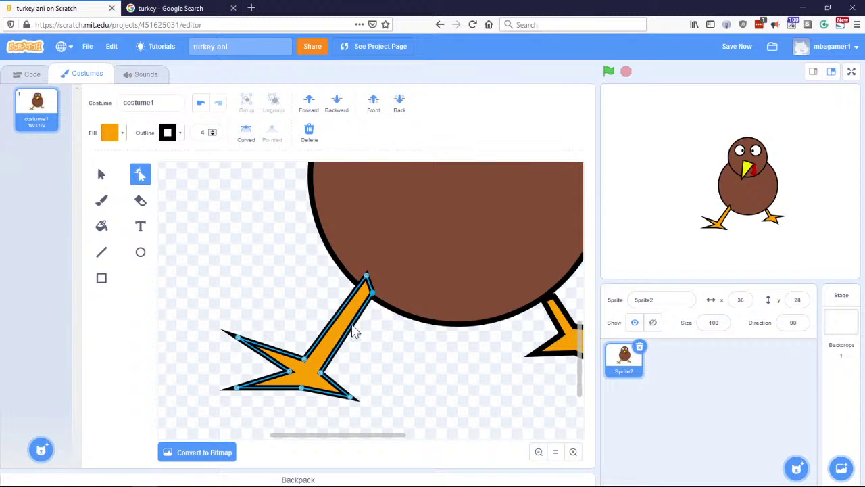
pyautogui.moveTo(322, 377); pyautogui.dragTo(304, 382)
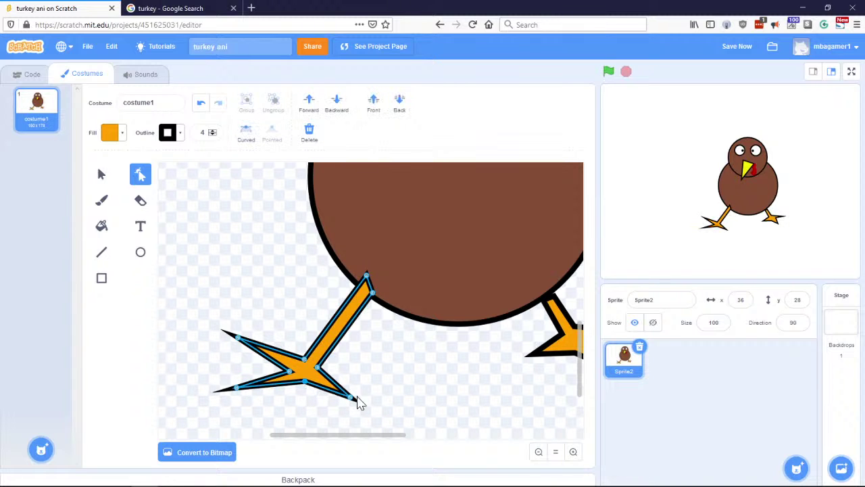
pyautogui.moveTo(351, 400); pyautogui.dragTo(352, 390)
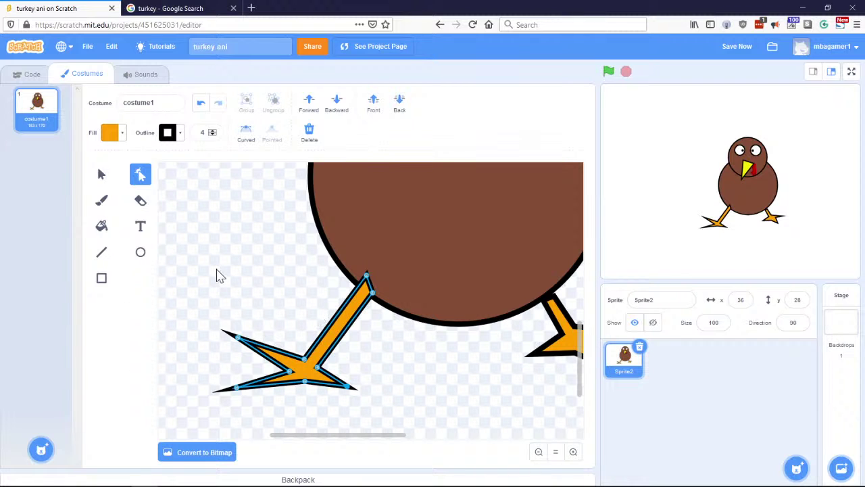
# Step: Shorten the left leg by moving its two upper points down toward the foot, away from the body
pyautogui.click(103, 177)
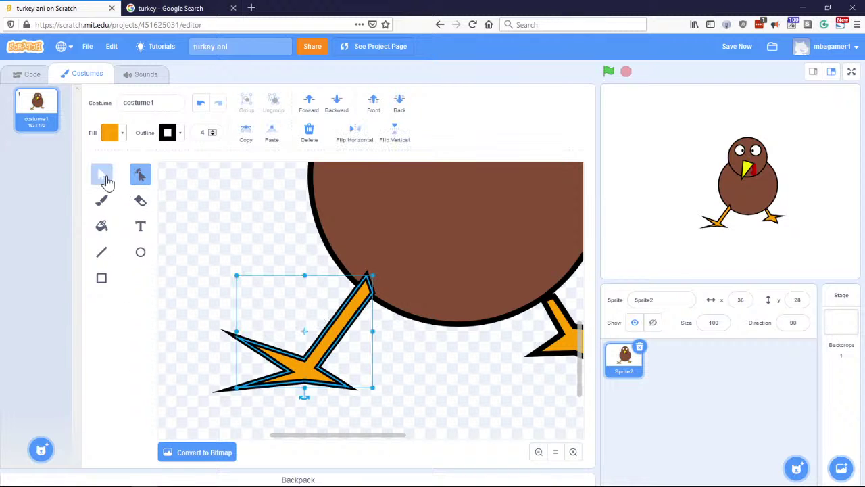
pyautogui.click(209, 267)
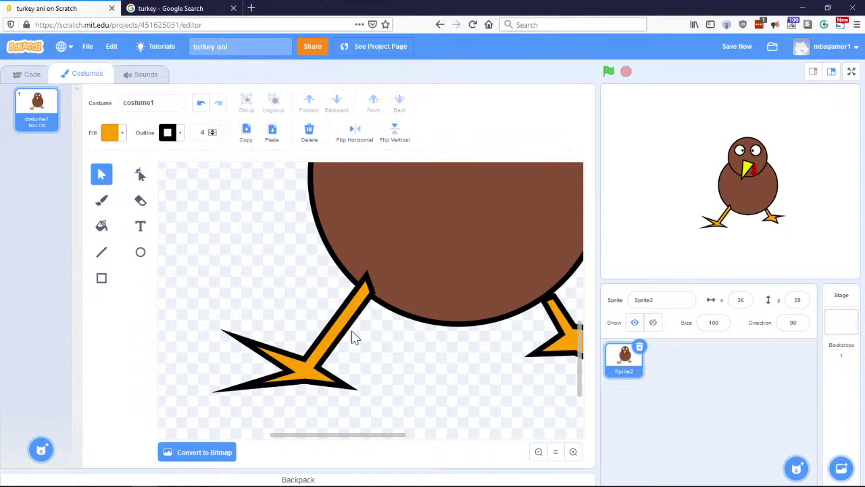
pyautogui.click(540, 455)
pyautogui.click(540, 455)
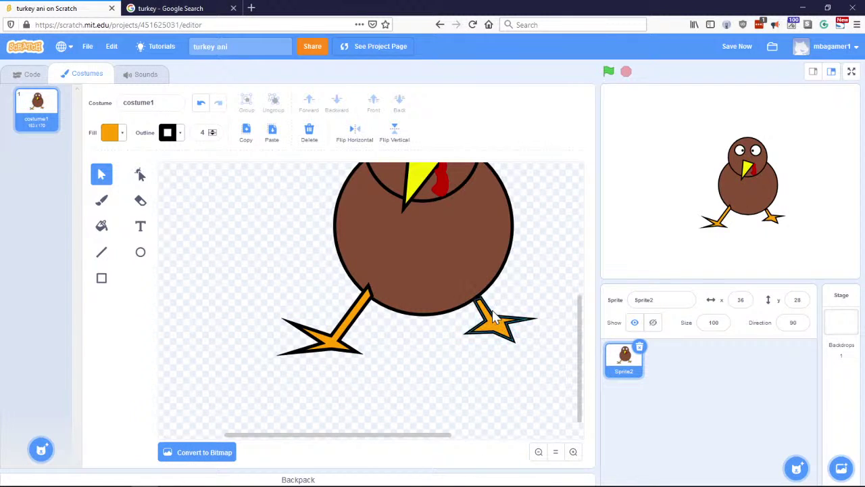
pyautogui.moveTo(578, 344)
pyautogui.mouseDown()
pyautogui.moveTo(579, 325)
pyautogui.moveTo(581, 331)
pyautogui.mouseUp()
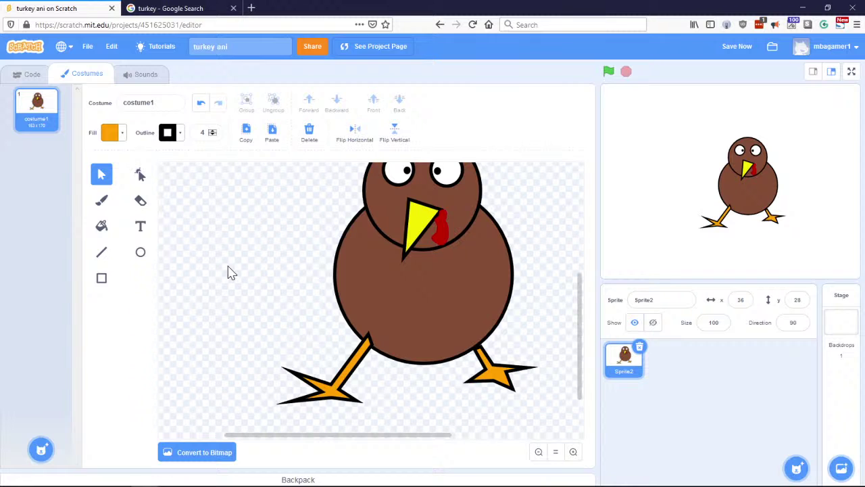
pyautogui.click(140, 176)
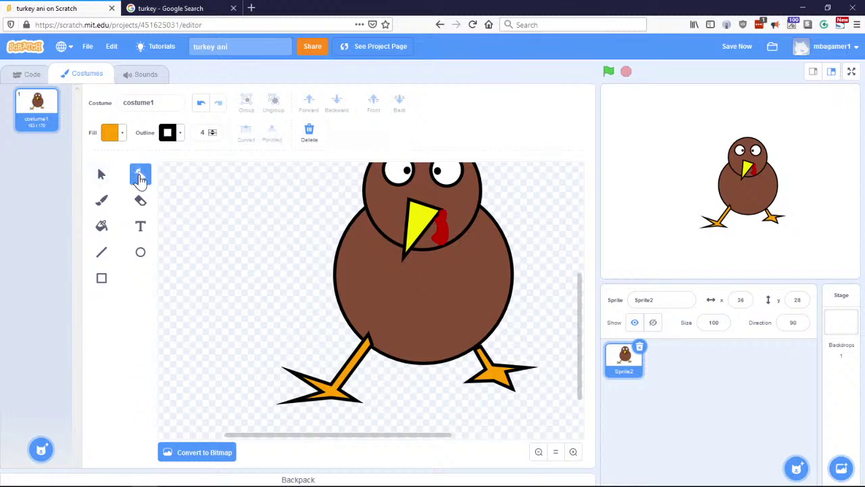
pyautogui.click(365, 350)
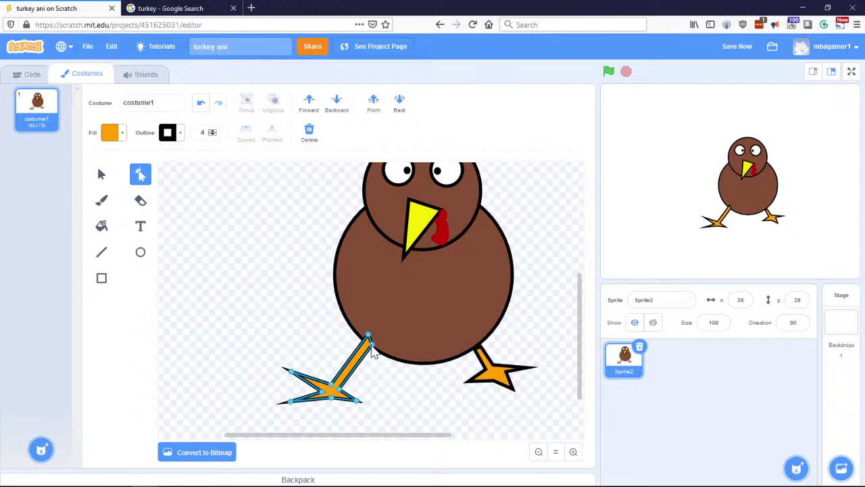
pyautogui.moveTo(371, 346); pyautogui.dragTo(363, 365)
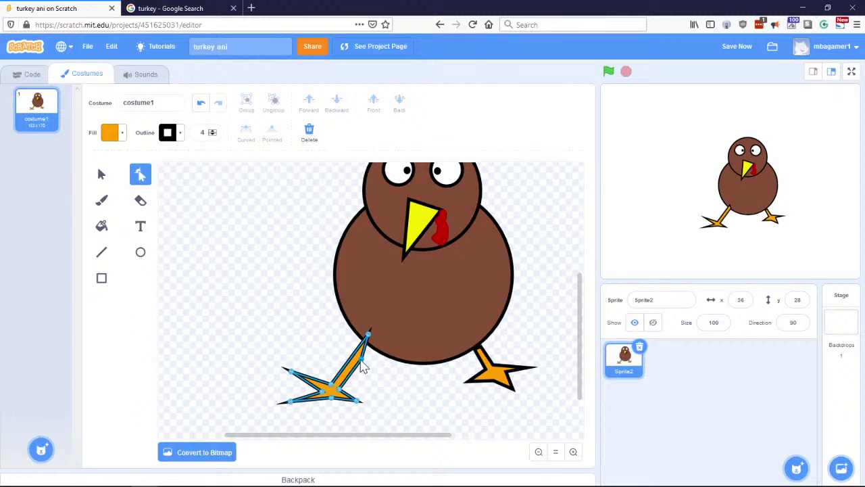
pyautogui.moveTo(368, 335); pyautogui.dragTo(356, 358)
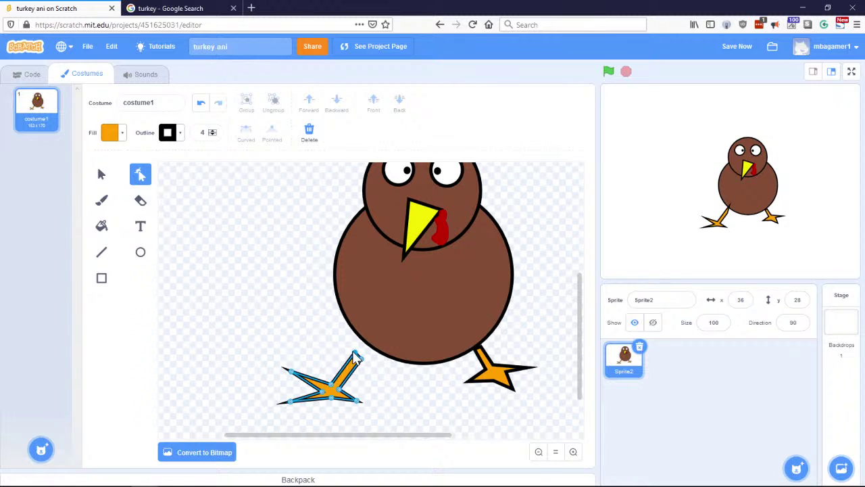
# Step: Move the shortened left leg up and to the right until its top meets the body's lower edge
pyautogui.click(101, 174)
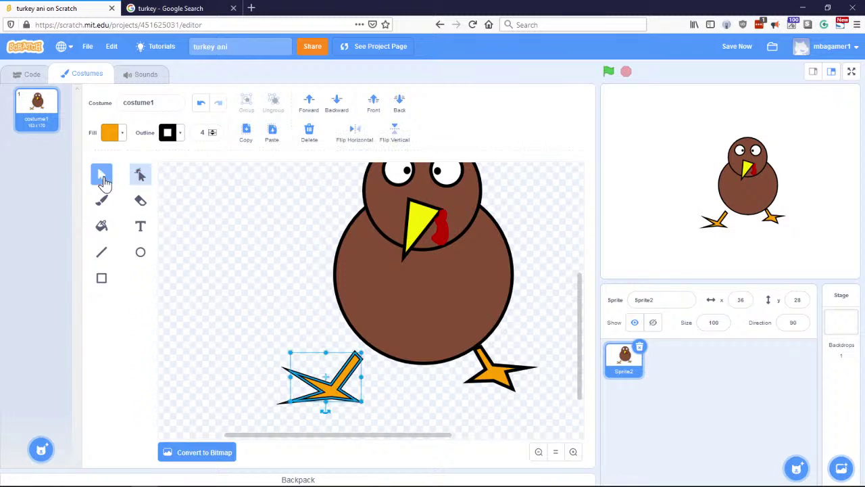
pyautogui.moveTo(348, 382); pyautogui.dragTo(352, 364)
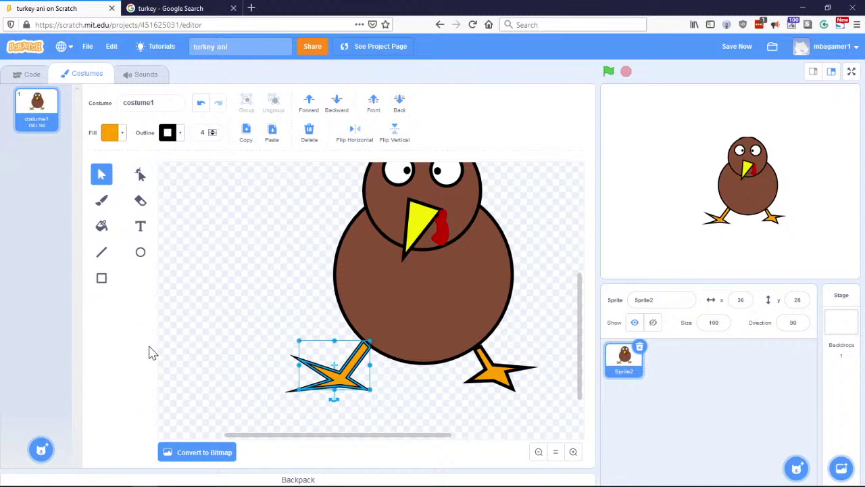
pyautogui.click(432, 404)
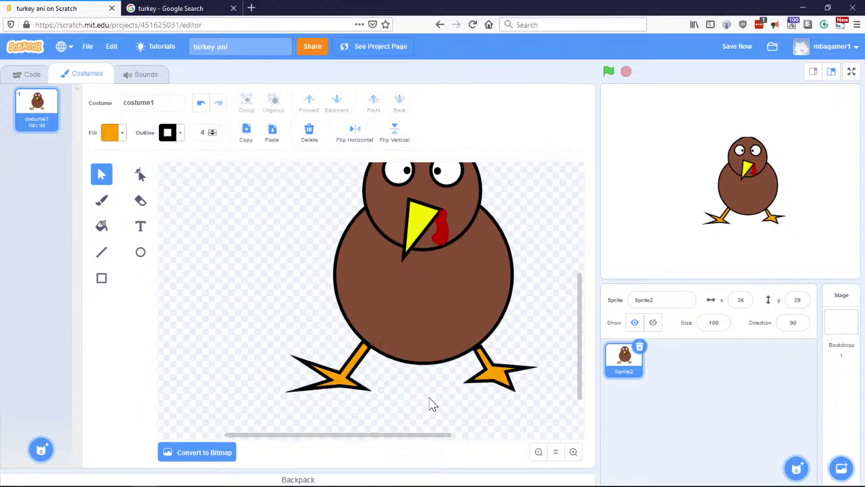
# Step: Look over the whole turkey and study the tail feathers of the clipart in the Google image search, then return to Scratch
pyautogui.moveTo(432, 435); pyautogui.dragTo(460, 440)
pyautogui.click(539, 451)
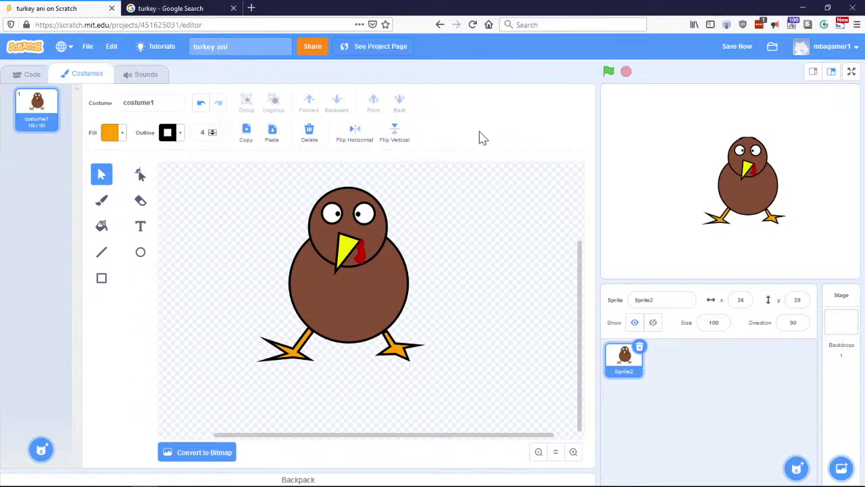
pyautogui.click(194, 9)
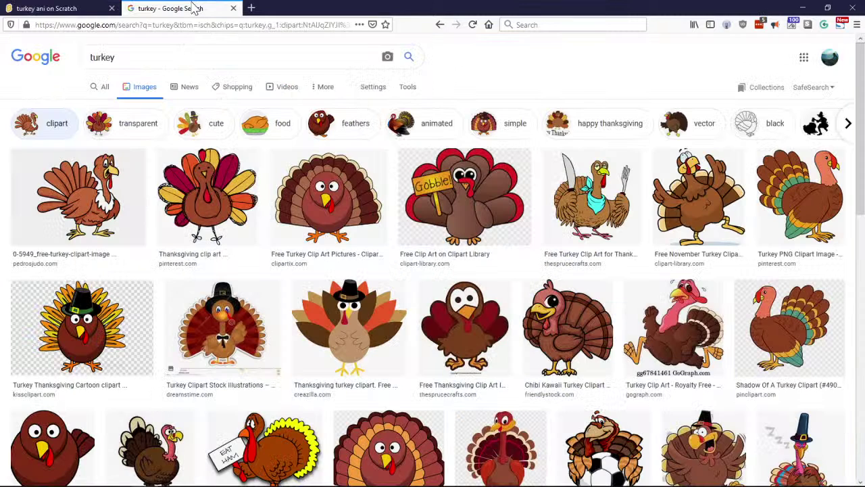
pyautogui.click(54, 7)
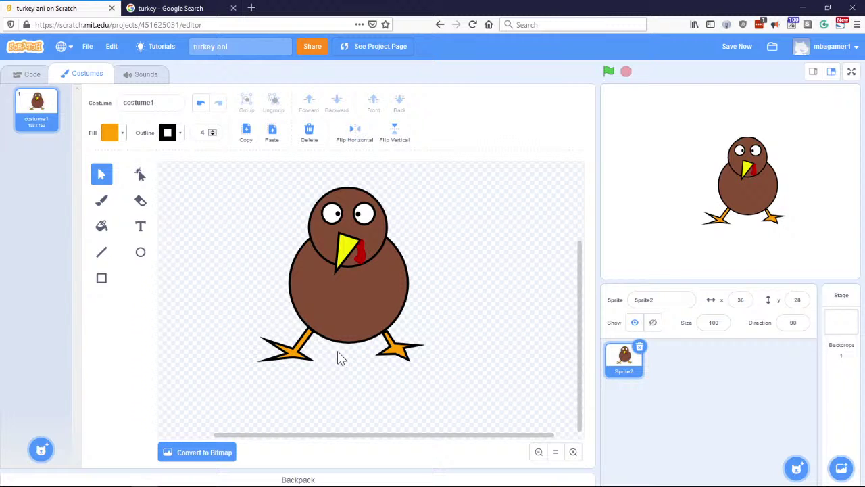
pyautogui.moveTo(579, 357)
pyautogui.mouseDown()
pyautogui.moveTo(579, 328)
pyautogui.moveTo(579, 339)
pyautogui.mouseUp()
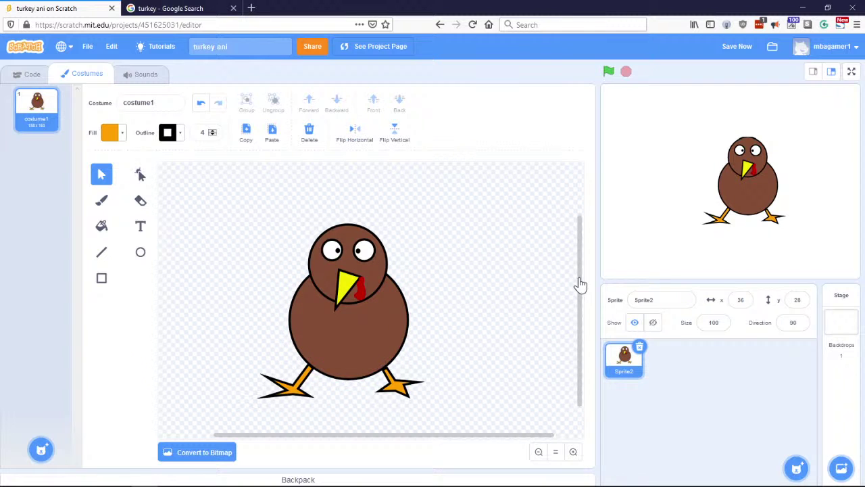
pyautogui.moveTo(579, 283); pyautogui.dragTo(577, 282)
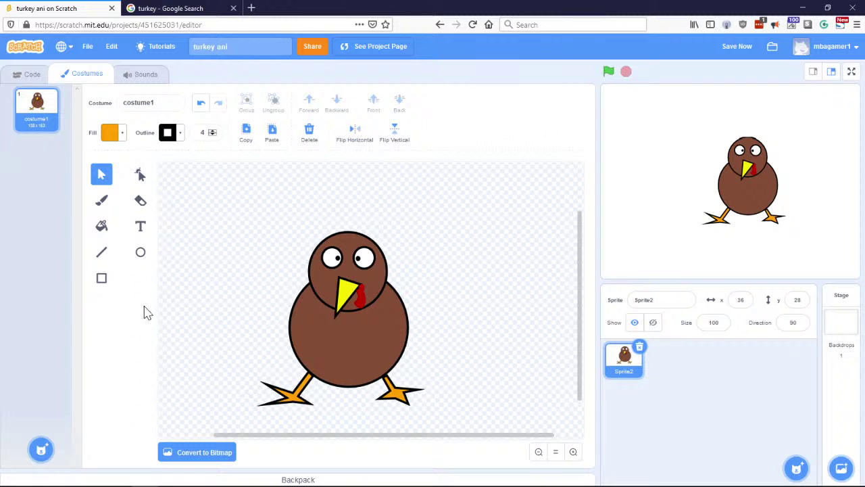
pyautogui.click(189, 8)
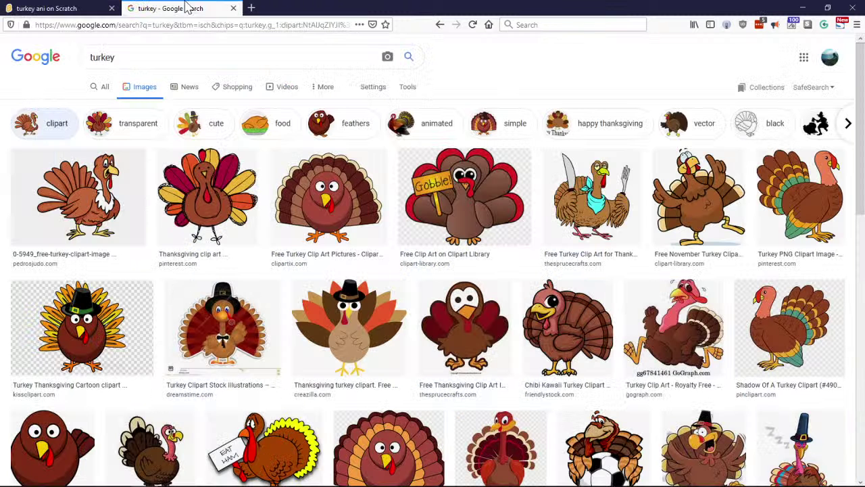
pyautogui.click(293, 235)
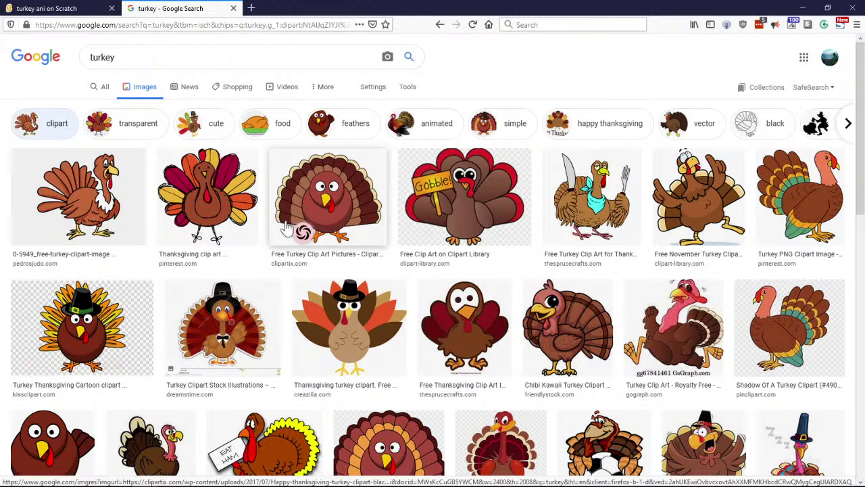
pyautogui.click(77, 10)
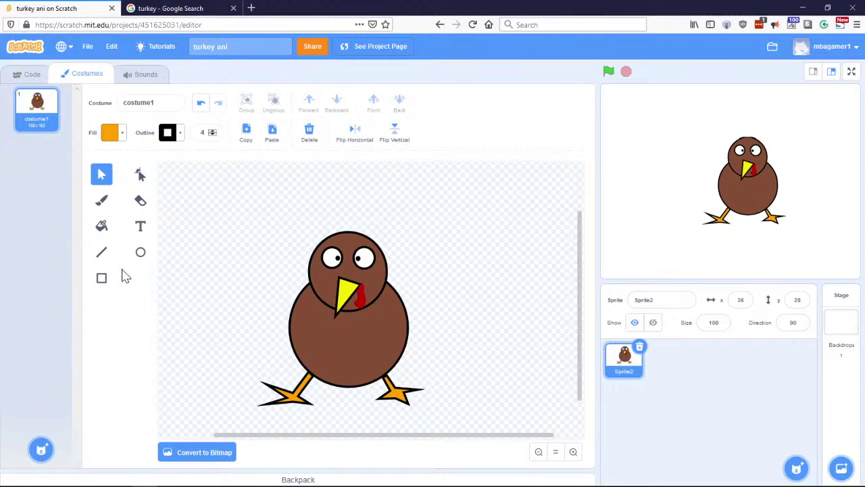
# Step: After another look at the fan-tailed clipart, draw a long straight line from the body's left side outward and slightly upward as a feather's lower edge
pyautogui.click(103, 255)
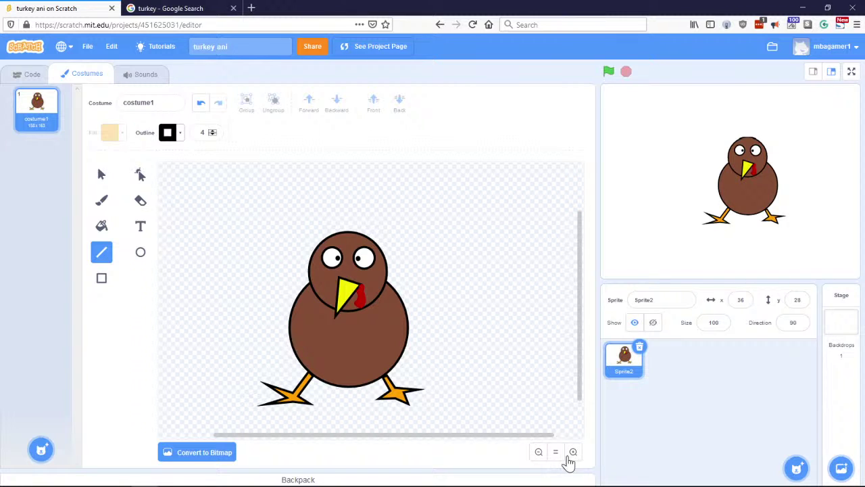
pyautogui.click(538, 452)
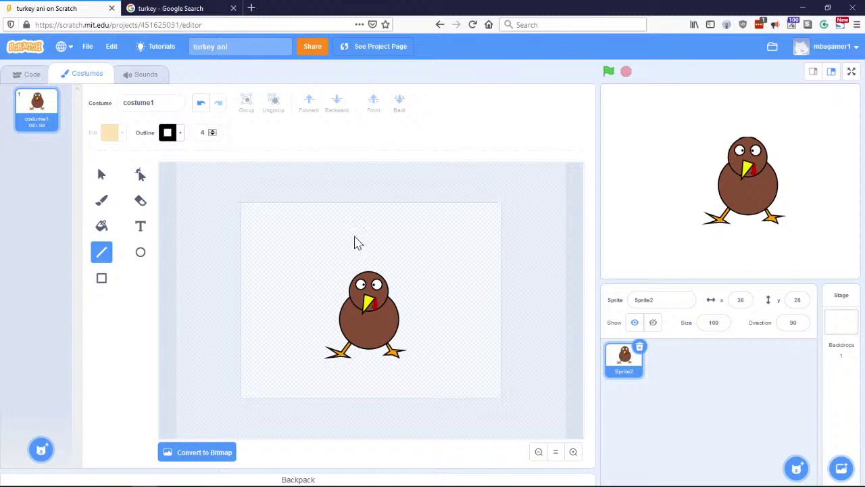
pyautogui.click(178, 8)
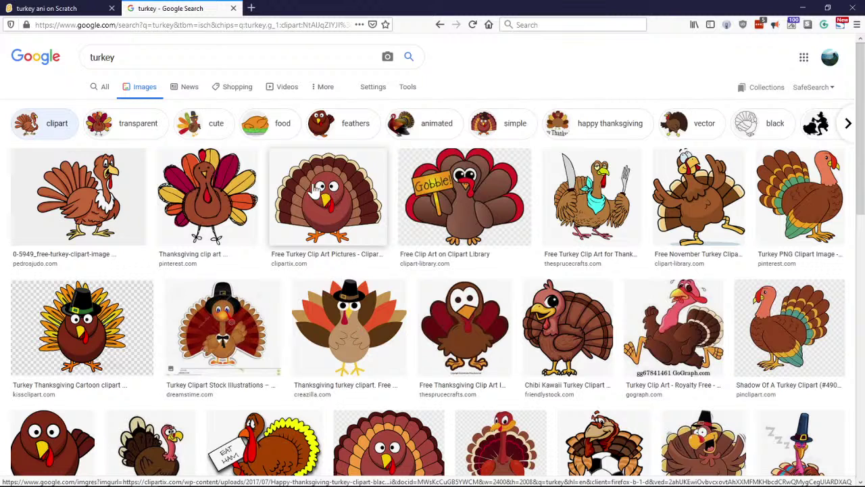
pyautogui.click(61, 8)
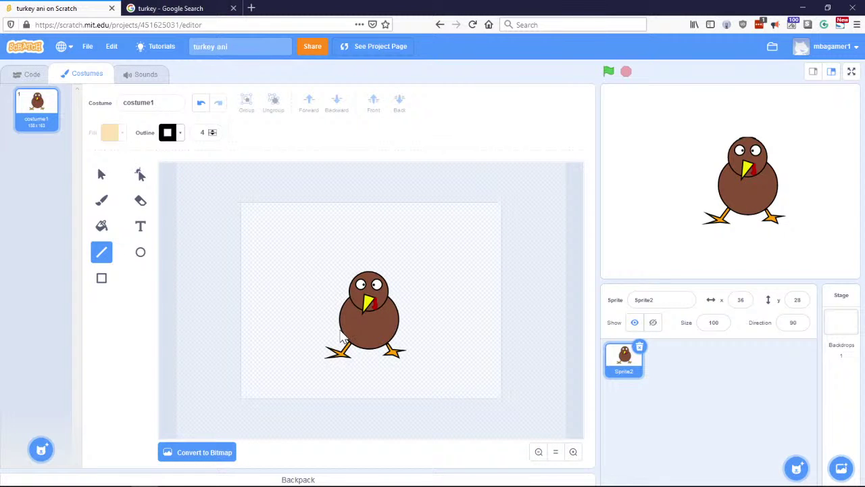
pyautogui.click(573, 452)
pyautogui.click(573, 451)
pyautogui.moveTo(579, 305); pyautogui.dragTo(588, 323)
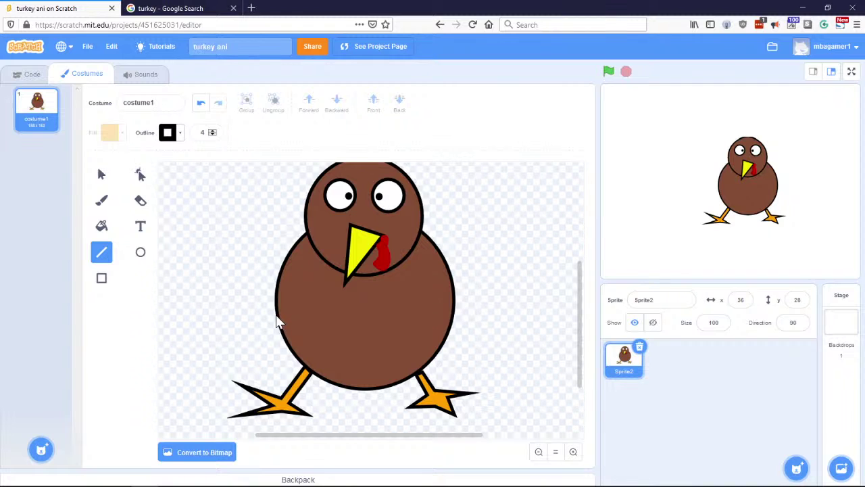
pyautogui.moveTo(351, 435); pyautogui.dragTo(325, 435)
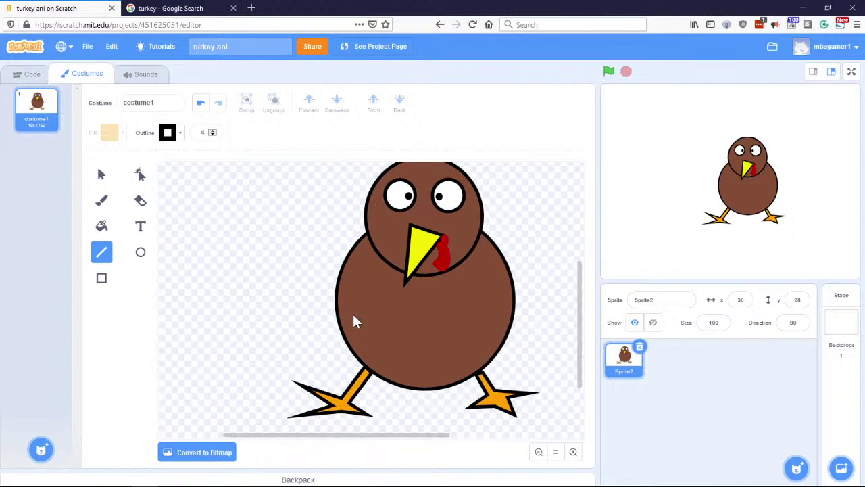
pyautogui.moveTo(337, 309); pyautogui.dragTo(167, 261)
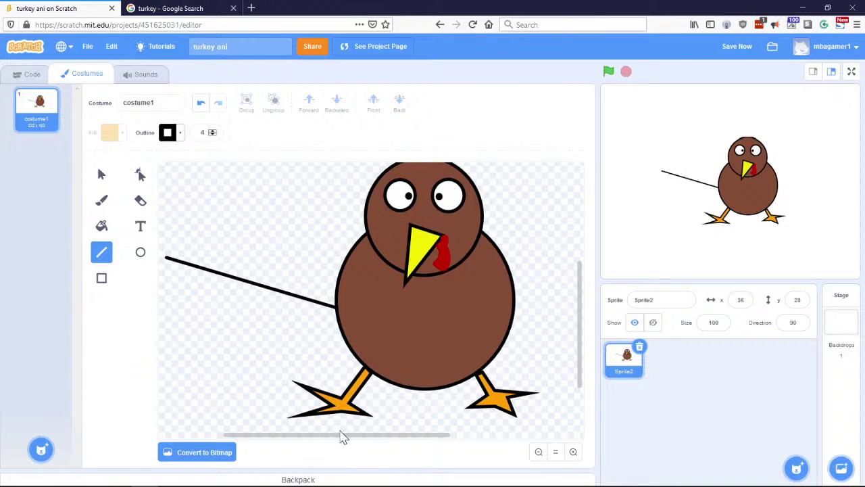
# Step: Close the feather outline with a short line at its outer end and a long upper line back to the body
pyautogui.moveTo(333, 440); pyautogui.dragTo(312, 437)
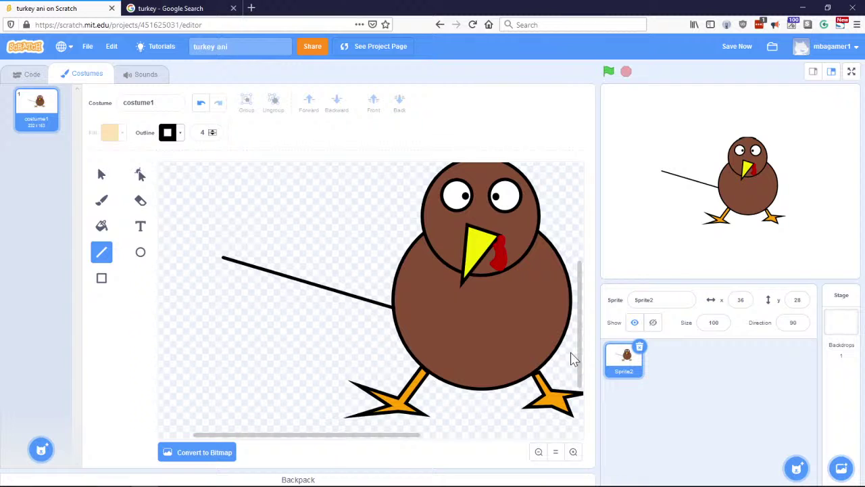
pyautogui.moveTo(582, 304); pyautogui.dragTo(579, 286)
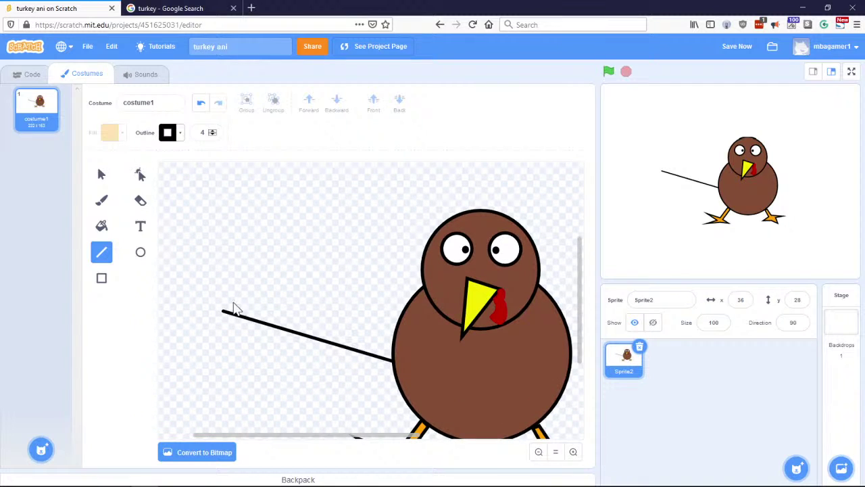
pyautogui.moveTo(223, 312); pyautogui.dragTo(234, 279)
pyautogui.moveTo(233, 278)
pyautogui.mouseDown()
pyautogui.moveTo(404, 331)
pyautogui.moveTo(392, 335)
pyautogui.moveTo(395, 358)
pyautogui.moveTo(395, 318)
pyautogui.moveTo(402, 323)
pyautogui.moveTo(394, 341)
pyautogui.moveTo(393, 333)
pyautogui.mouseUp()
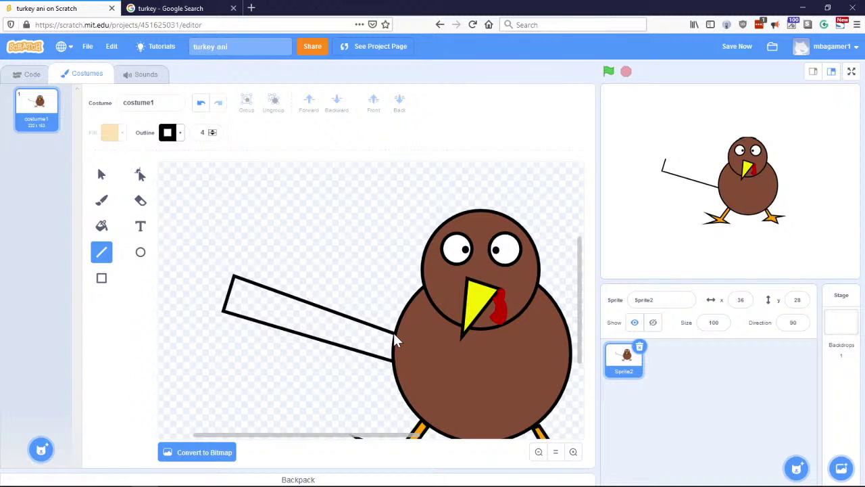
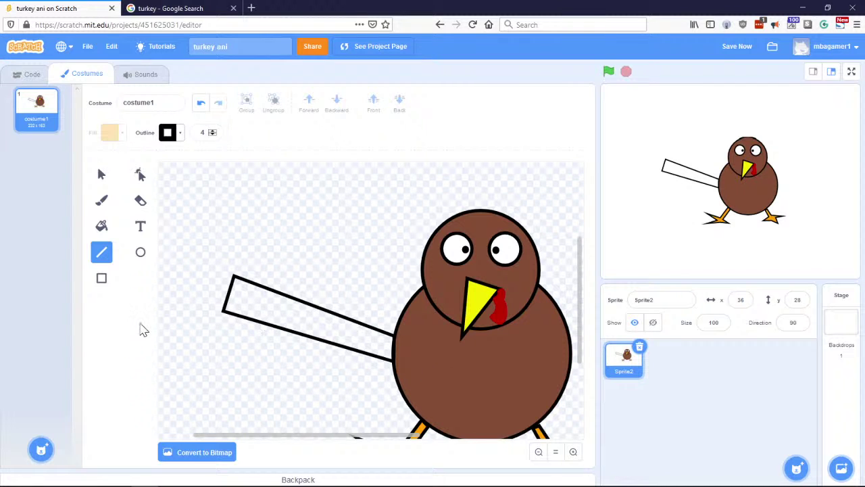
# Step: Draw an orange circle with a black outline over the feather's outer end, about as wide as the feather
pyautogui.click(102, 226)
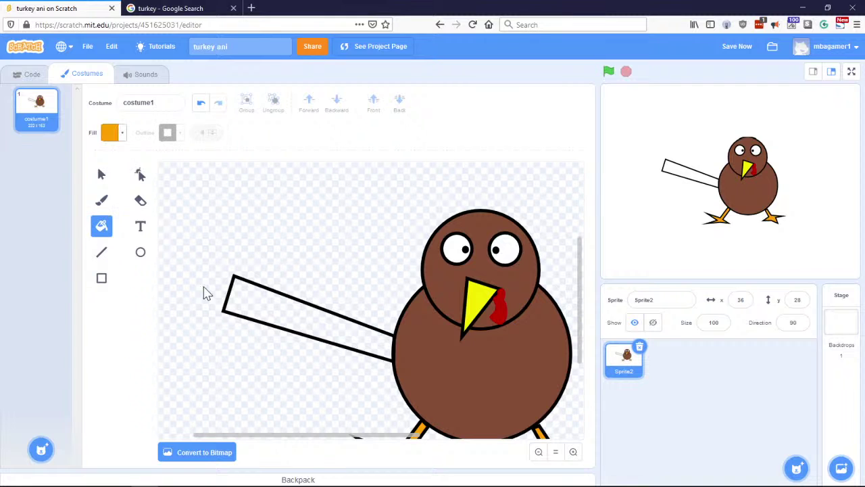
pyautogui.click(253, 306)
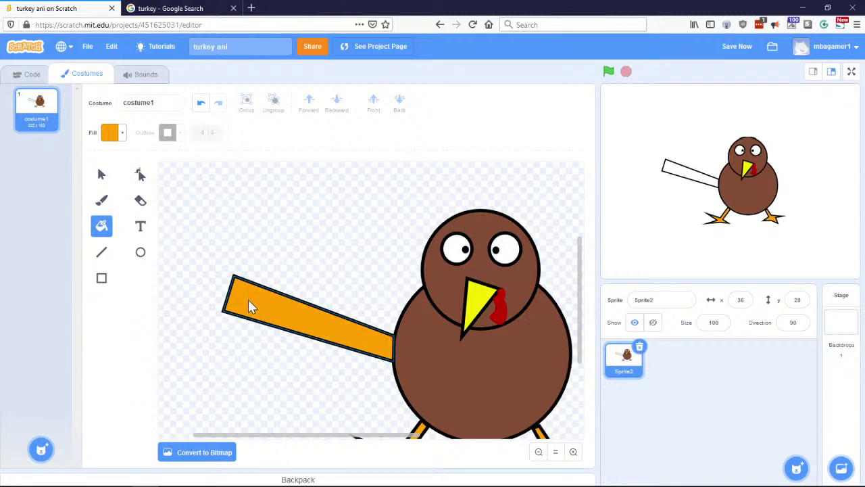
pyautogui.click(140, 254)
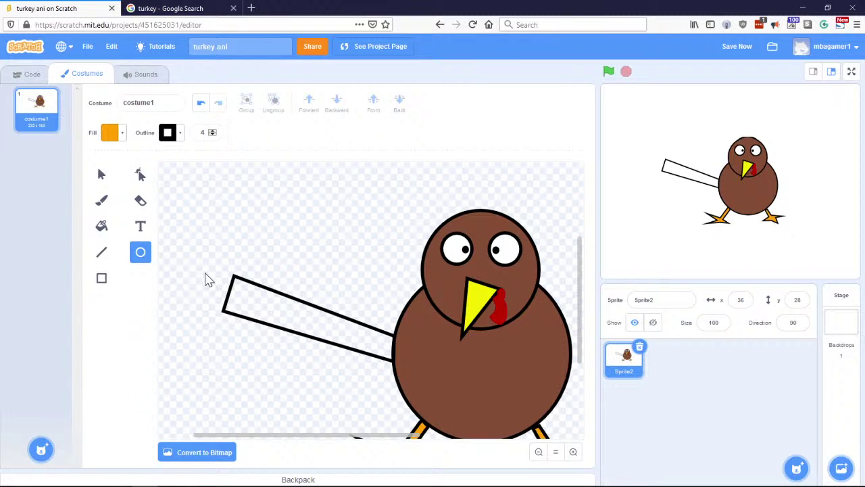
pyautogui.moveTo(205, 273); pyautogui.dragTo(234, 288)
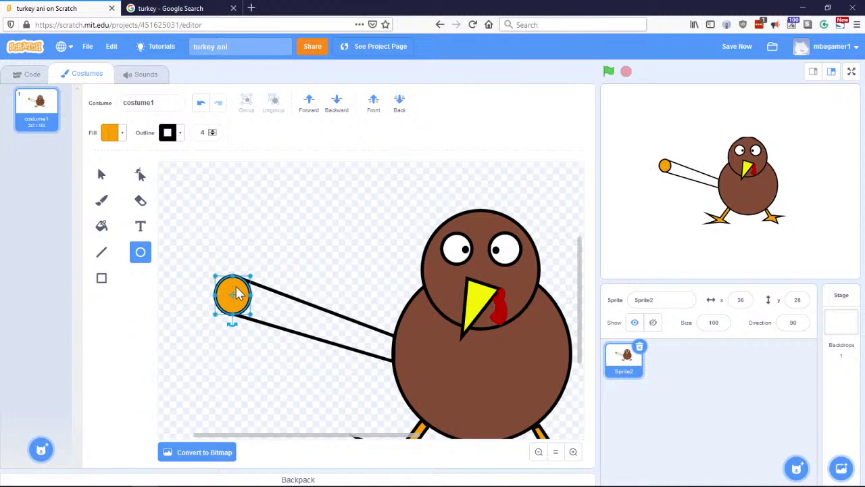
pyautogui.click(238, 340)
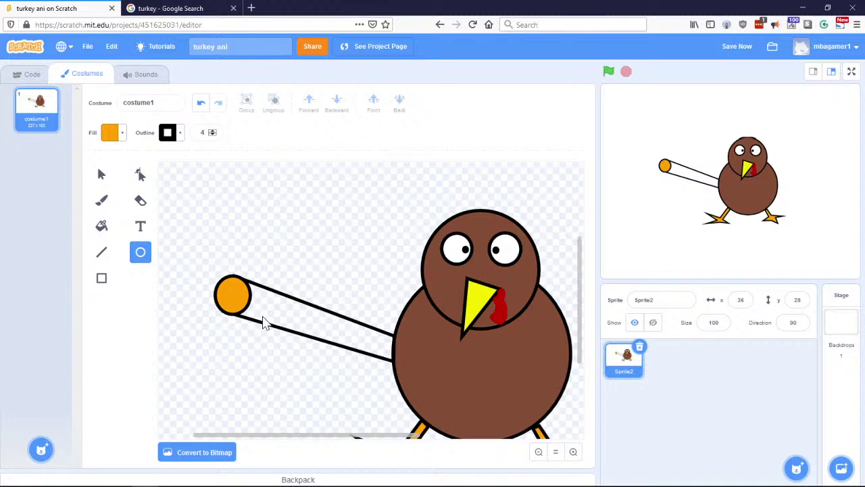
# Step: Check the feather colours of the turkey clipart in the Google image search, then return to Scratch with the Fill tool active
pyautogui.click(103, 227)
pyautogui.click(170, 8)
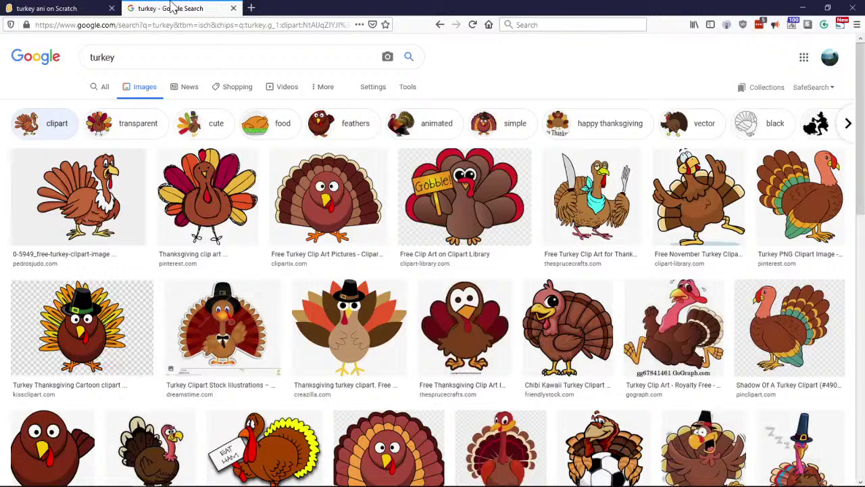
pyautogui.click(85, 8)
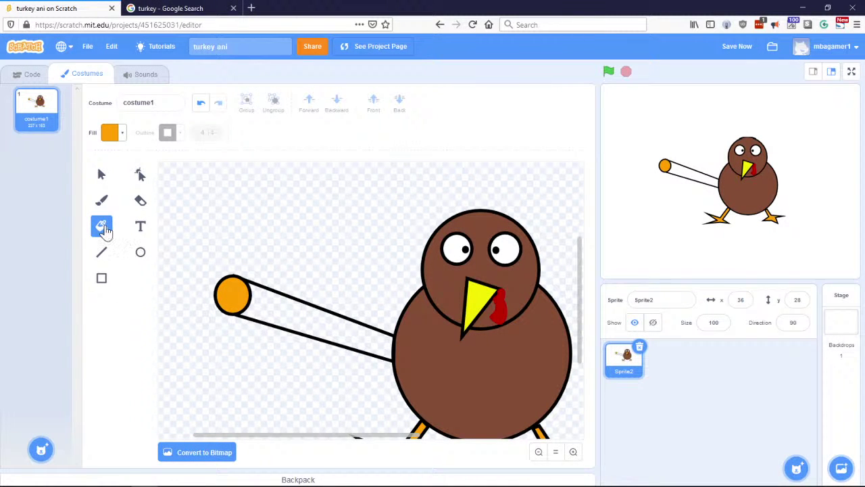
# Step: Try mixing a light orange fill with colour 7, saturation 60 and brightness 100
pyautogui.click(115, 133)
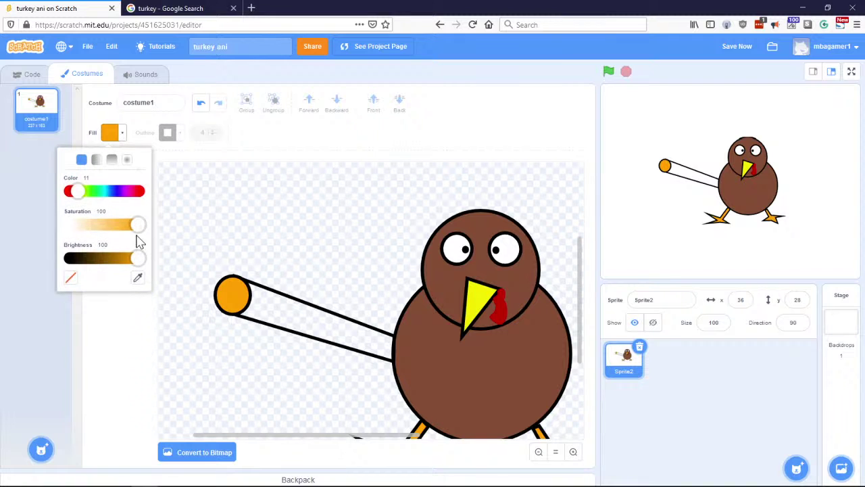
pyautogui.moveTo(80, 197)
pyautogui.mouseDown()
pyautogui.moveTo(145, 200)
pyautogui.moveTo(80, 197)
pyautogui.mouseUp()
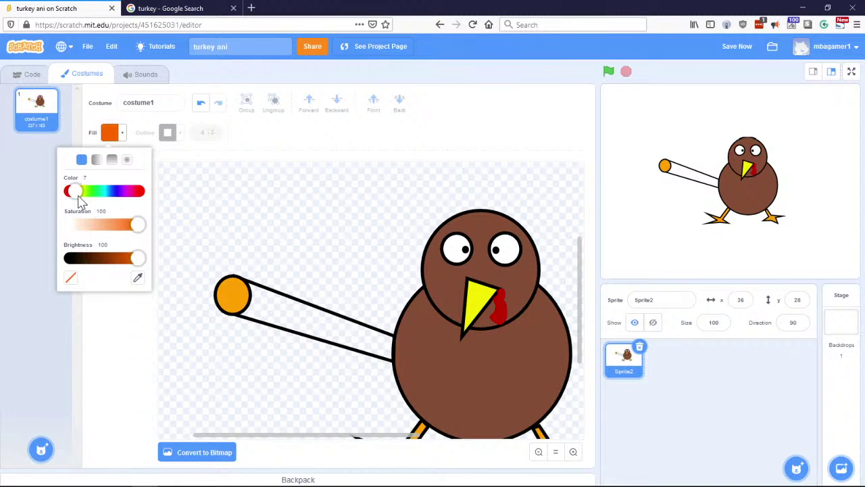
pyautogui.moveTo(137, 262); pyautogui.dragTo(127, 263)
pyautogui.moveTo(124, 262)
pyautogui.mouseDown()
pyautogui.moveTo(109, 262)
pyautogui.moveTo(137, 261)
pyautogui.mouseUp()
pyautogui.moveTo(135, 227); pyautogui.dragTo(112, 231)
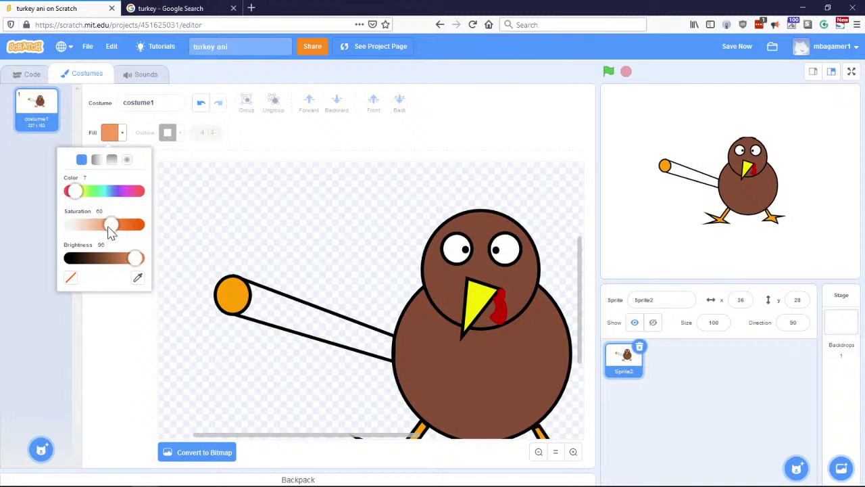
pyautogui.moveTo(137, 257); pyautogui.dragTo(148, 264)
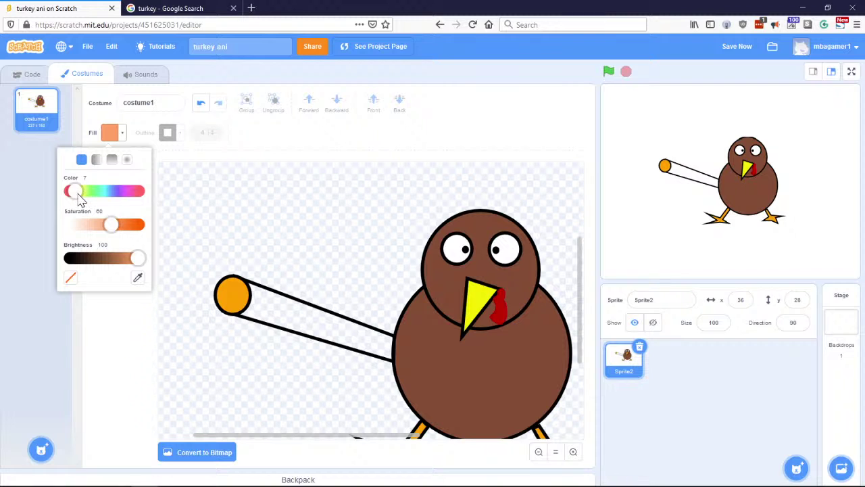
pyautogui.moveTo(79, 197)
pyautogui.mouseDown()
pyautogui.moveTo(139, 201)
pyautogui.moveTo(77, 196)
pyautogui.mouseUp()
# Step: Sample the turkey body's brown as the fill colour and raise its brightness to 78
pyautogui.click(136, 278)
pyautogui.click(433, 345)
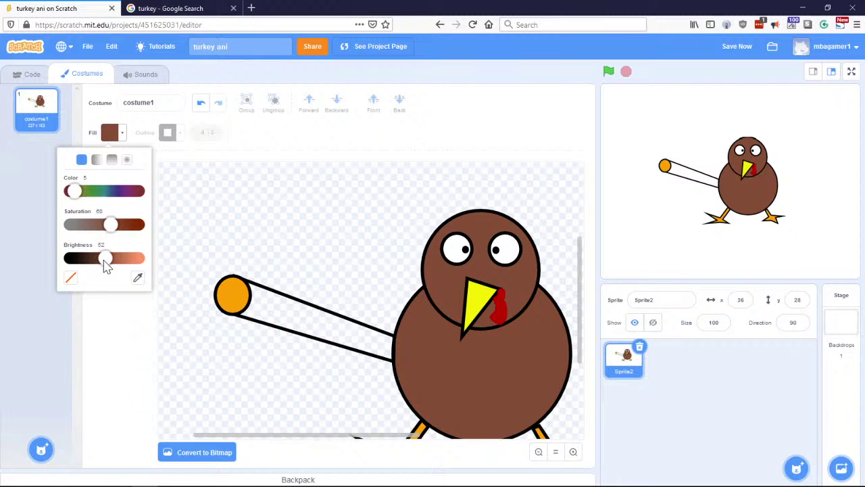
pyautogui.moveTo(105, 261); pyautogui.dragTo(122, 260)
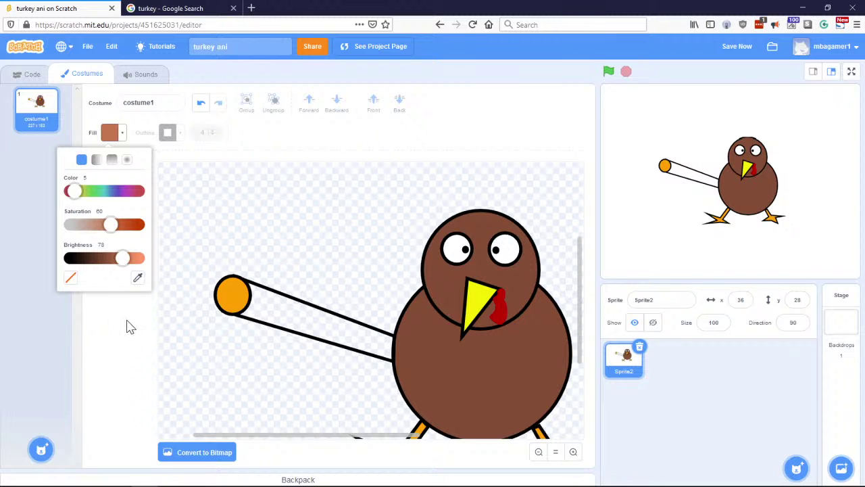
# Step: Switch the fill to a horizontal gradient that starts from the light brown
pyautogui.click(98, 162)
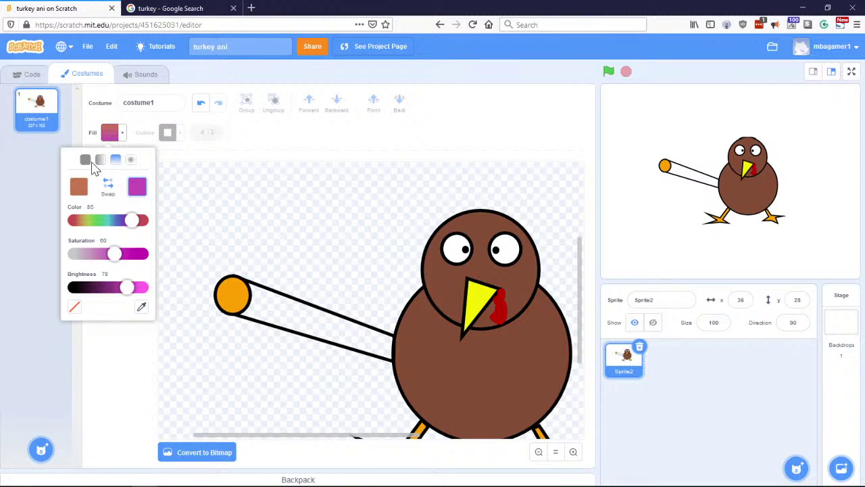
pyautogui.click(100, 164)
pyautogui.click(108, 347)
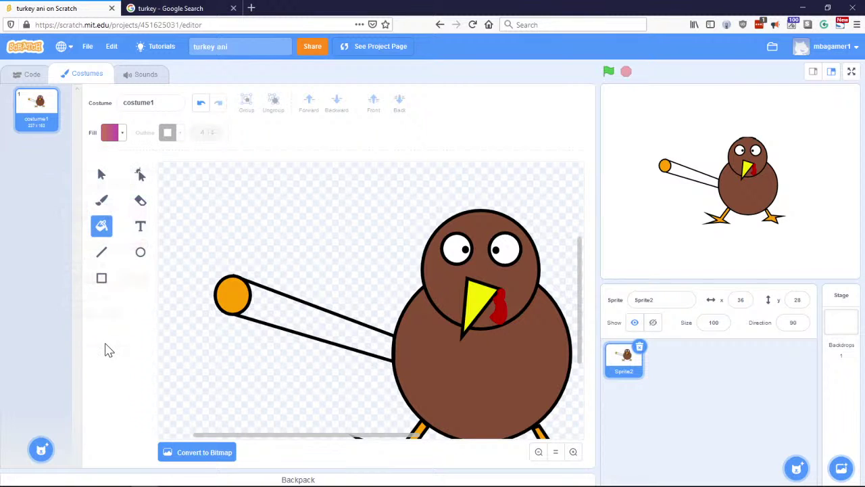
pyautogui.click(259, 307)
pyautogui.click(123, 136)
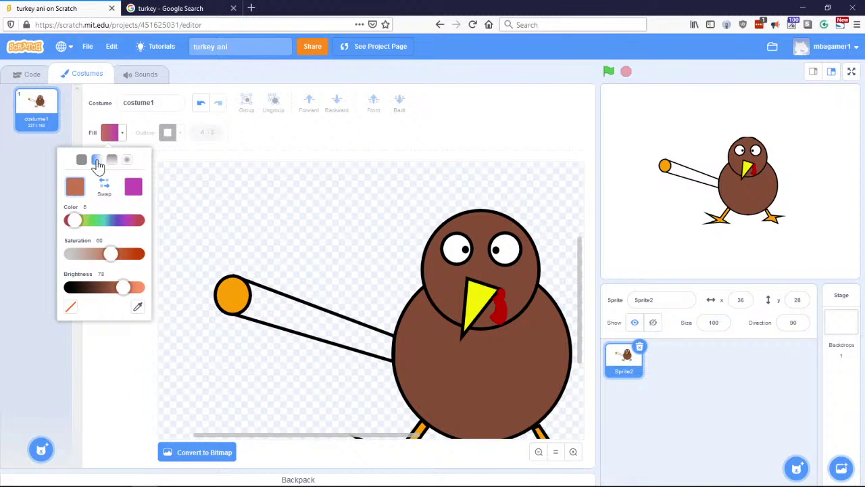
pyautogui.click(81, 159)
pyautogui.click(100, 163)
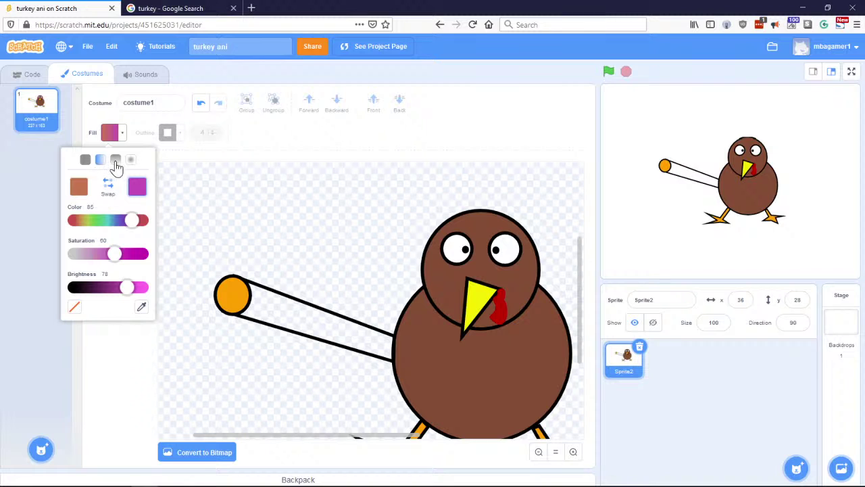
pyautogui.click(116, 163)
pyautogui.click(100, 161)
pyautogui.click(85, 160)
pyautogui.click(100, 160)
# Step: Sample the body's brown as the gradient's second colour and fill the feather with the gradient
pyautogui.click(141, 307)
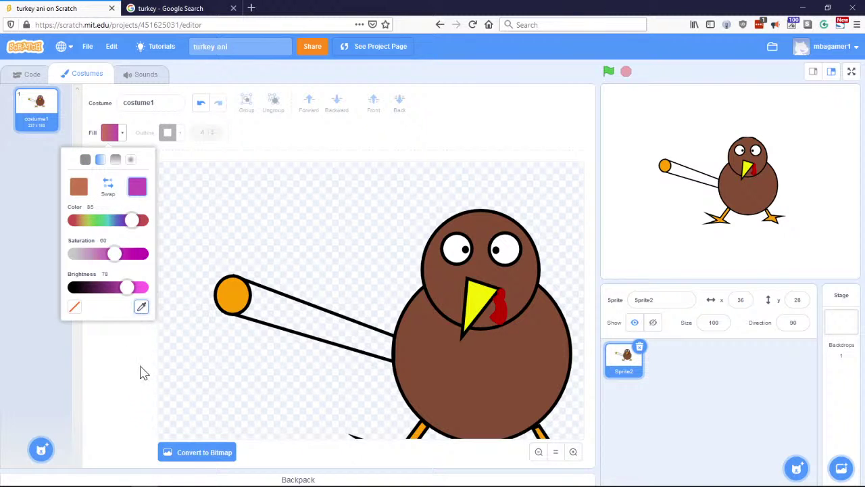
pyautogui.click(420, 352)
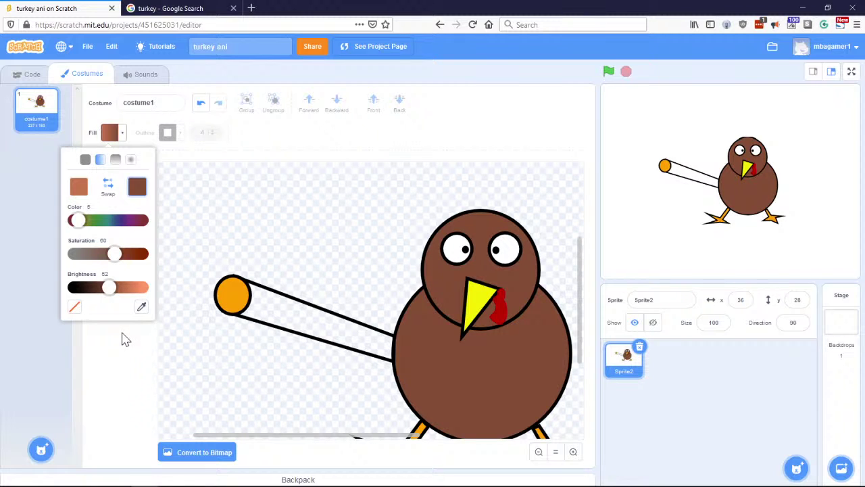
pyautogui.click(293, 312)
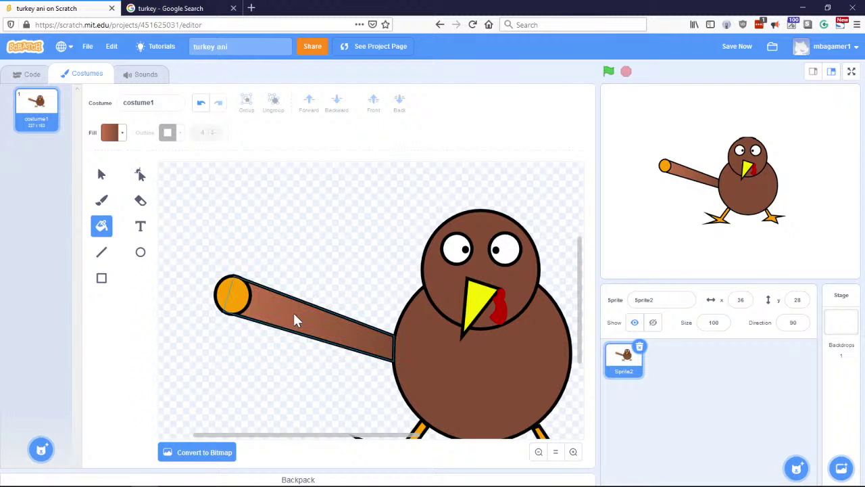
# Step: Send the orange circle one layer backward, behind the feather
pyautogui.click(102, 175)
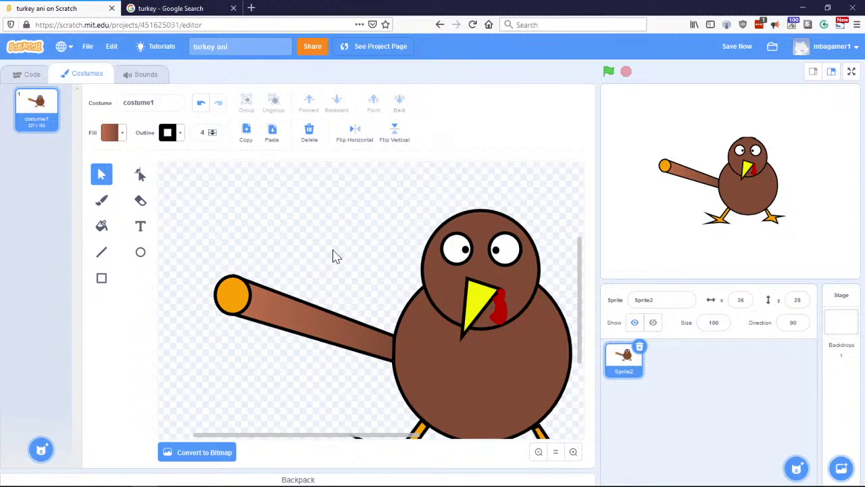
pyautogui.click(230, 298)
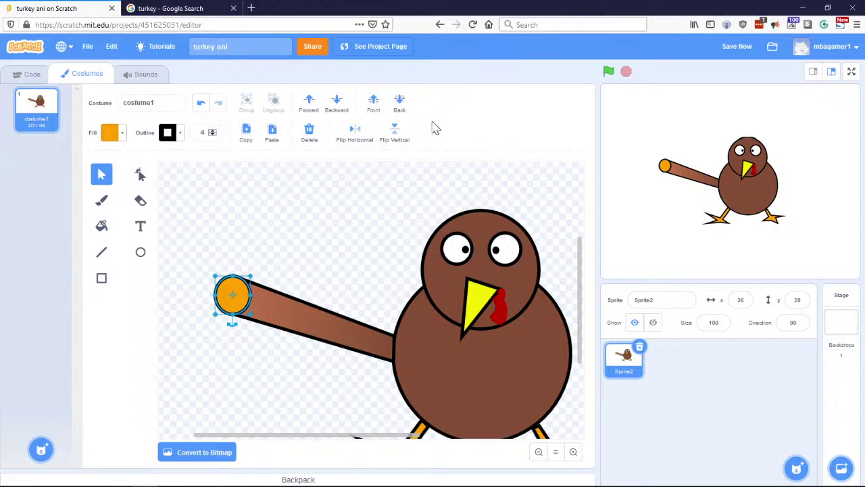
pyautogui.click(337, 105)
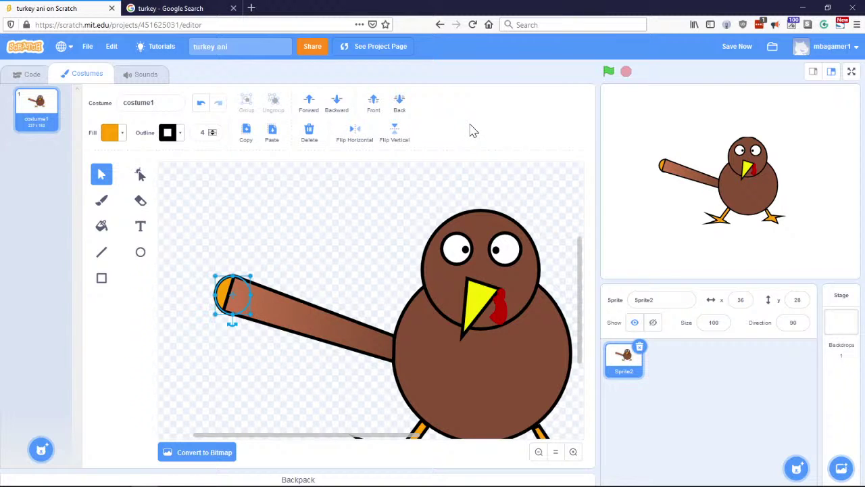
# Step: Shift the orange circle slightly outward along the feather so it forms a rounded cap on the feather's outer end
pyautogui.click(238, 286)
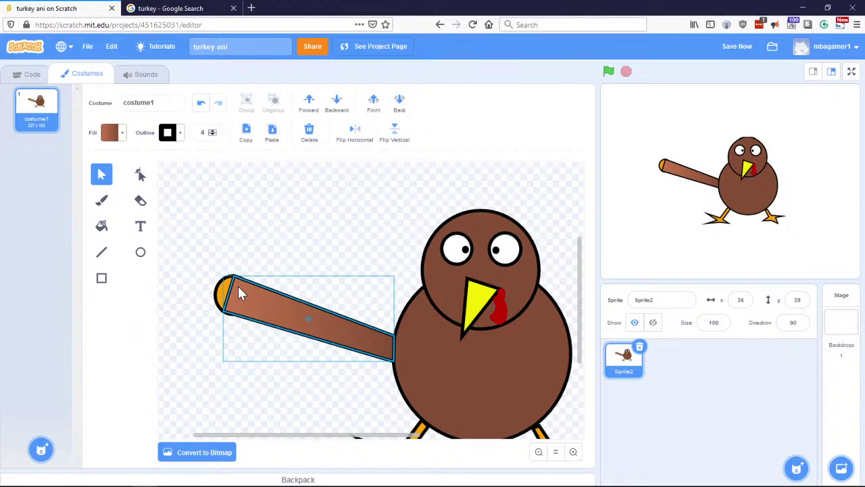
pyautogui.click(223, 300)
pyautogui.click(229, 289)
pyautogui.click(223, 292)
pyautogui.moveTo(229, 295); pyautogui.dragTo(223, 290)
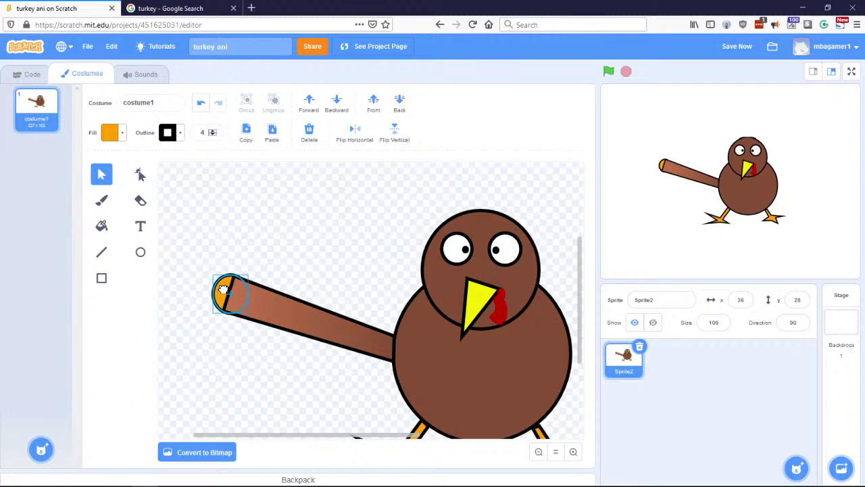
pyautogui.click(307, 271)
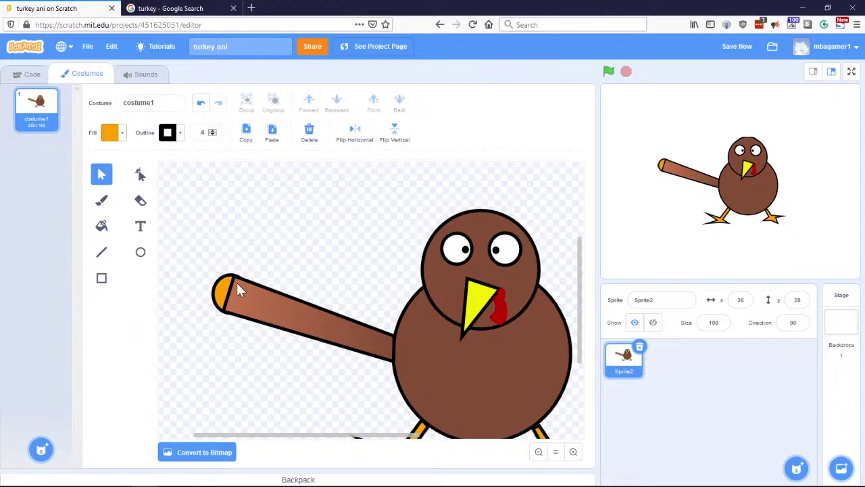
pyautogui.click(224, 292)
pyautogui.moveTo(221, 291); pyautogui.dragTo(221, 289)
pyautogui.click(289, 271)
pyautogui.click(223, 291)
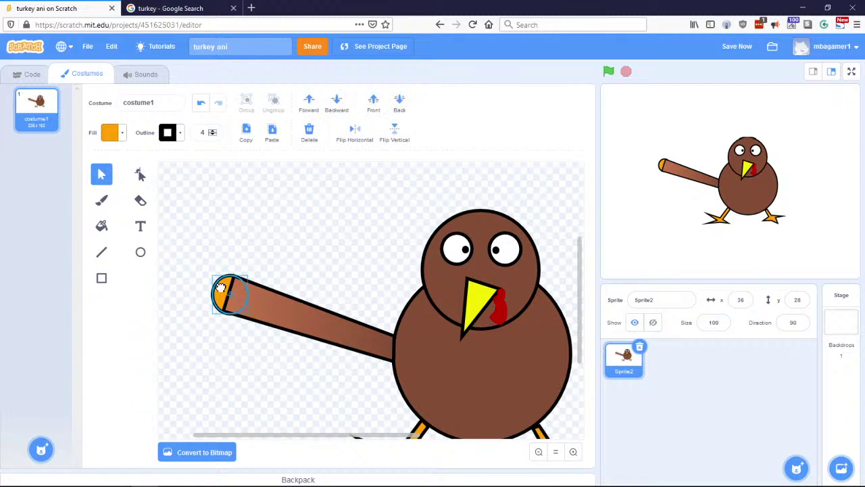
pyautogui.click(326, 265)
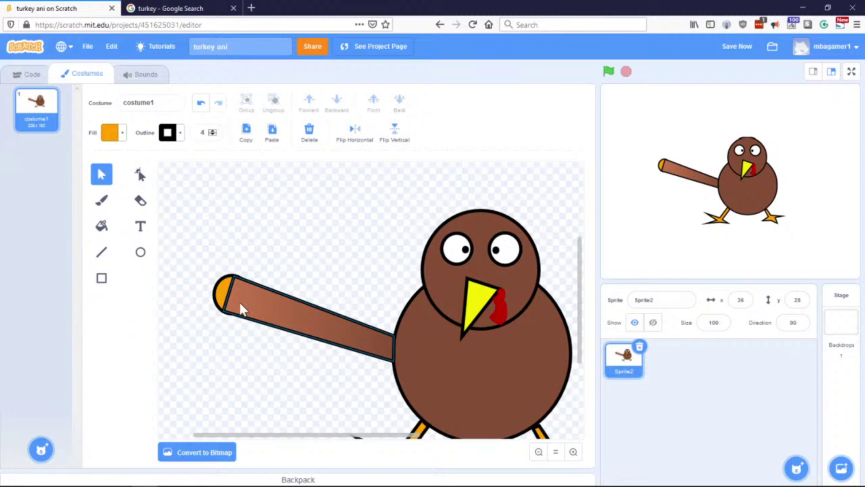
pyautogui.moveTo(224, 290); pyautogui.dragTo(216, 286)
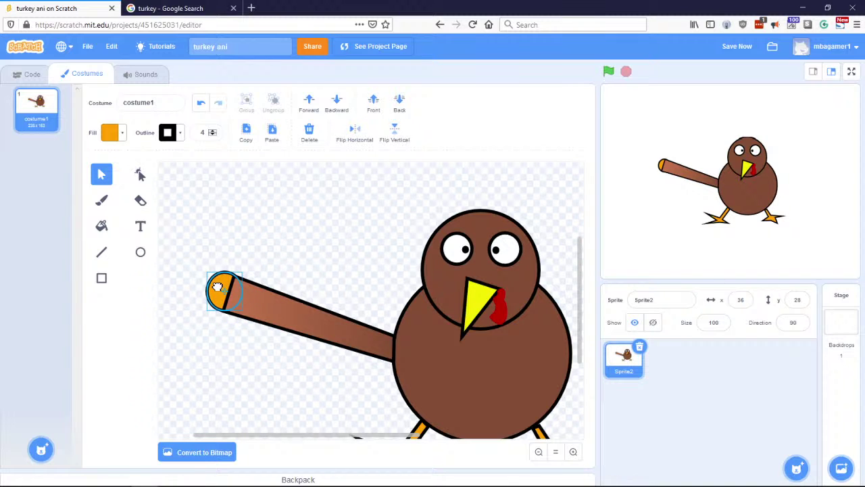
pyautogui.moveTo(216, 286); pyautogui.dragTo(216, 288)
pyautogui.click(281, 275)
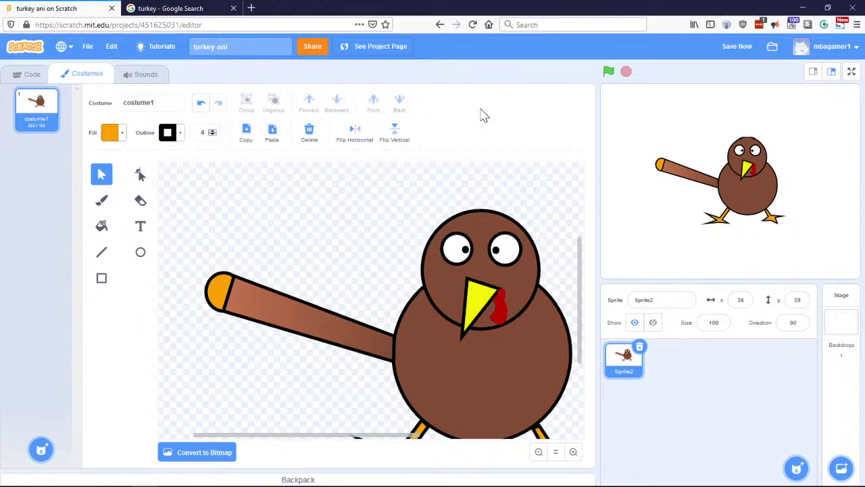
# Step: Reshape the feather's short outer edge into a curve that bulges over the orange tip
pyautogui.click(140, 173)
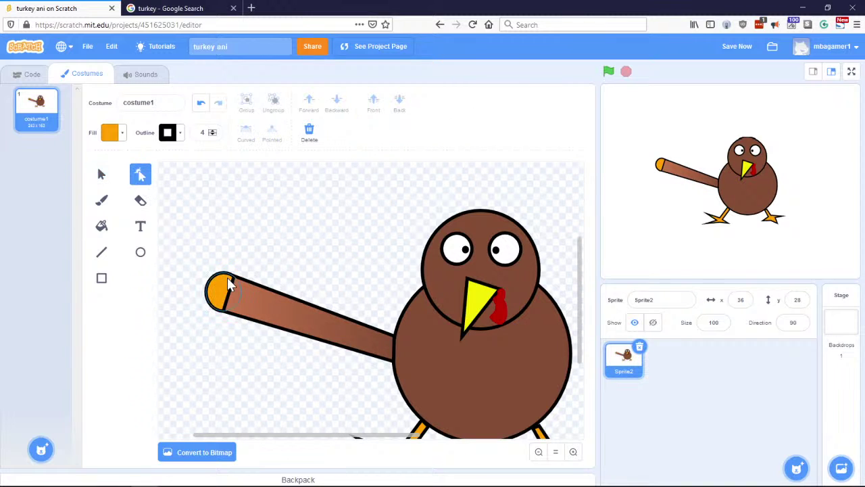
pyautogui.click(230, 299)
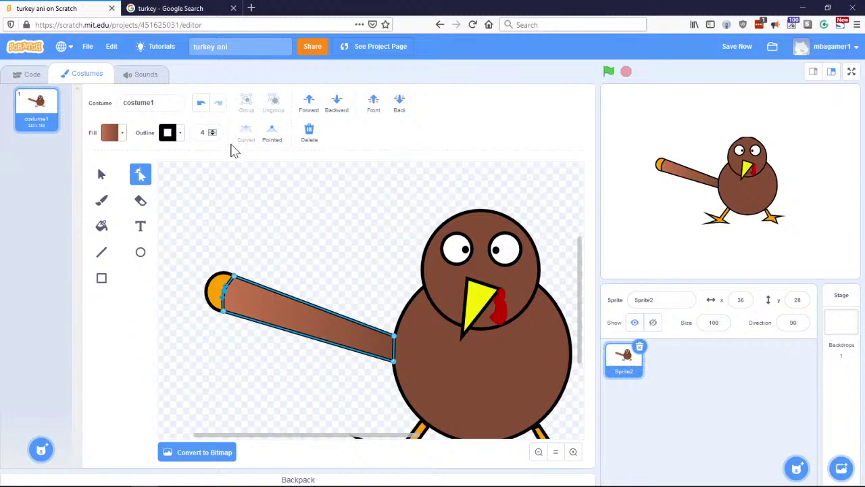
pyautogui.click(200, 102)
pyautogui.click(103, 175)
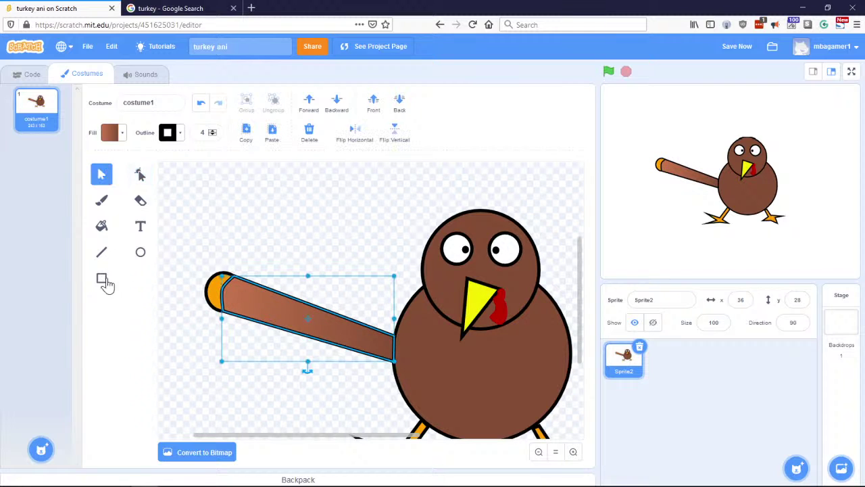
pyautogui.click(194, 332)
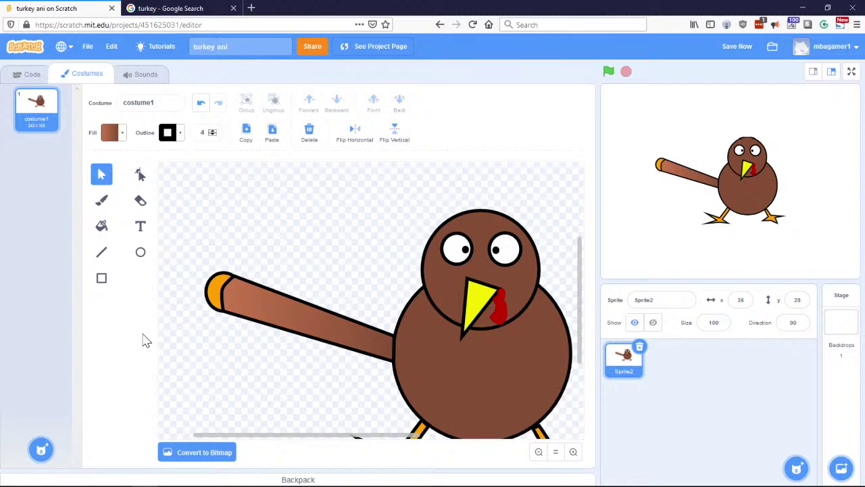
# Step: Try adding points midway along the feather's upper and lower edges to reshape it, then undo the changes
pyautogui.click(141, 176)
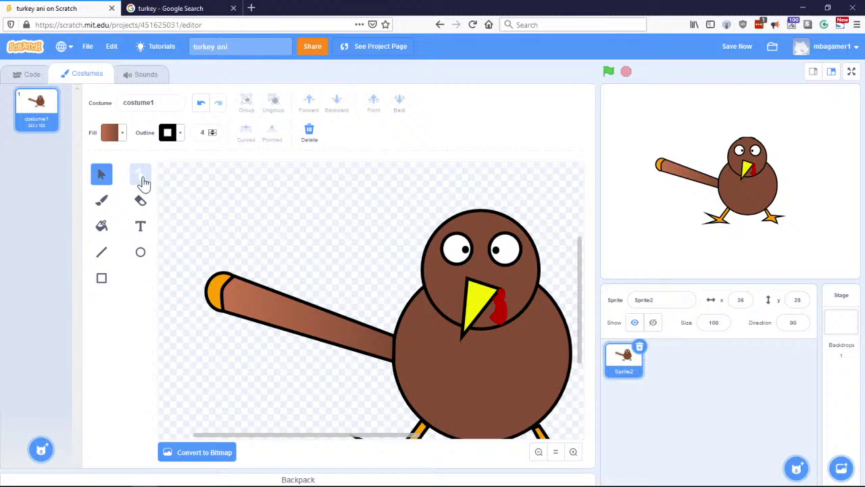
pyautogui.click(310, 311)
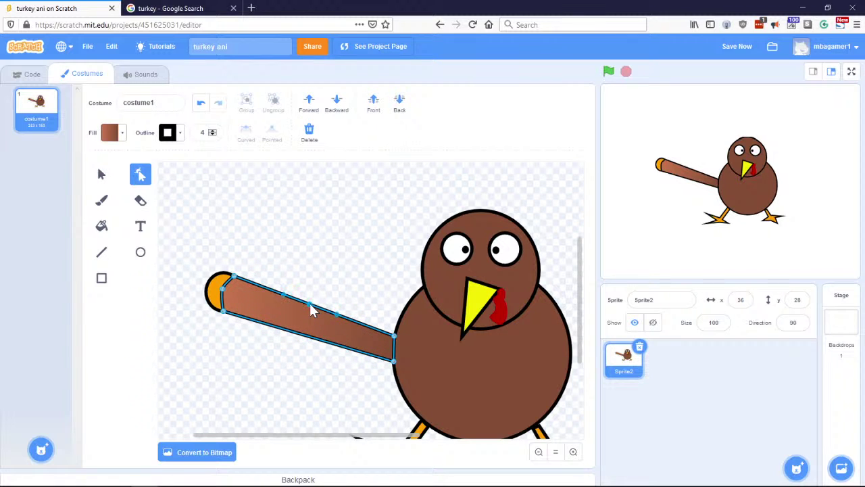
pyautogui.click(304, 340)
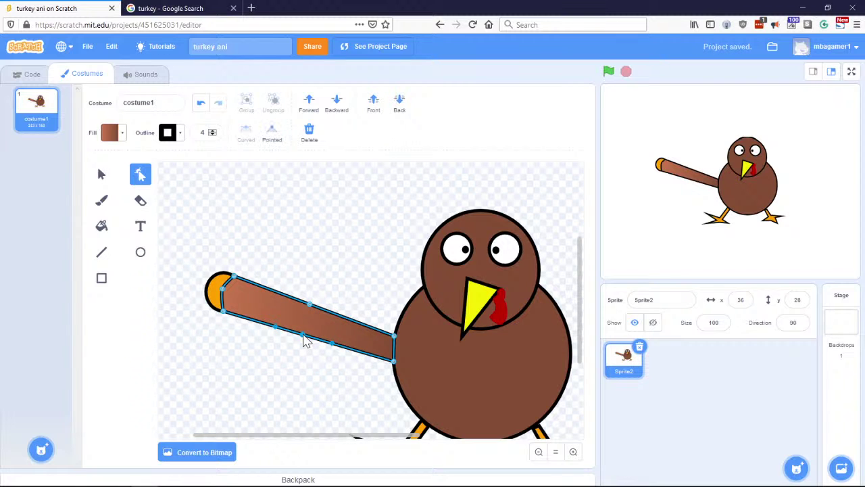
pyautogui.moveTo(304, 341); pyautogui.dragTo(306, 344)
pyautogui.click(203, 108)
pyautogui.click(203, 108)
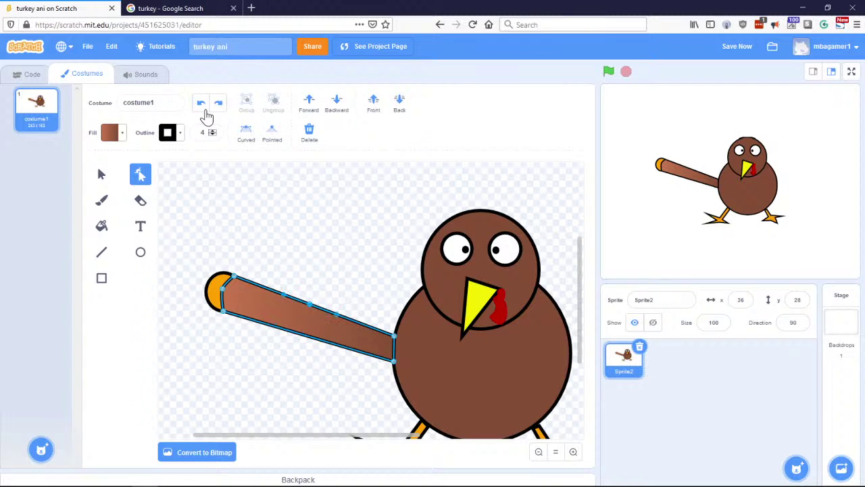
pyautogui.click(205, 112)
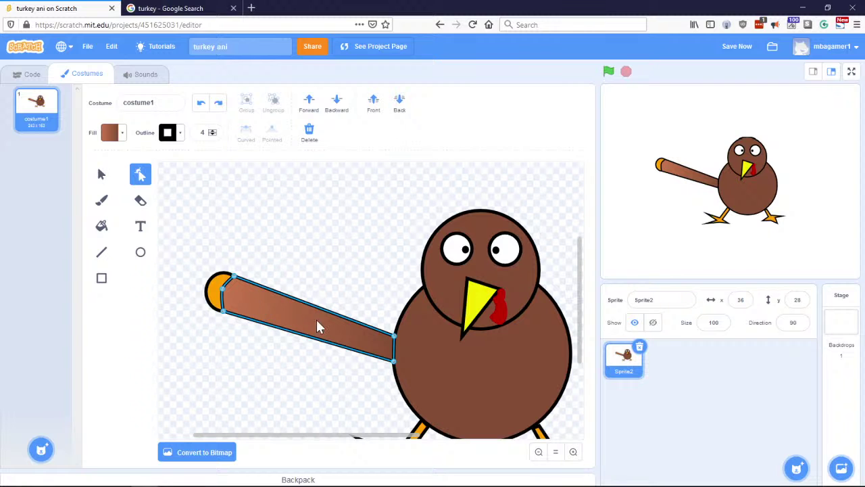
# Step: Check the turkey clip art reference, and draw a straight black line of width 4 across the feather near its middle
pyautogui.click(200, 7)
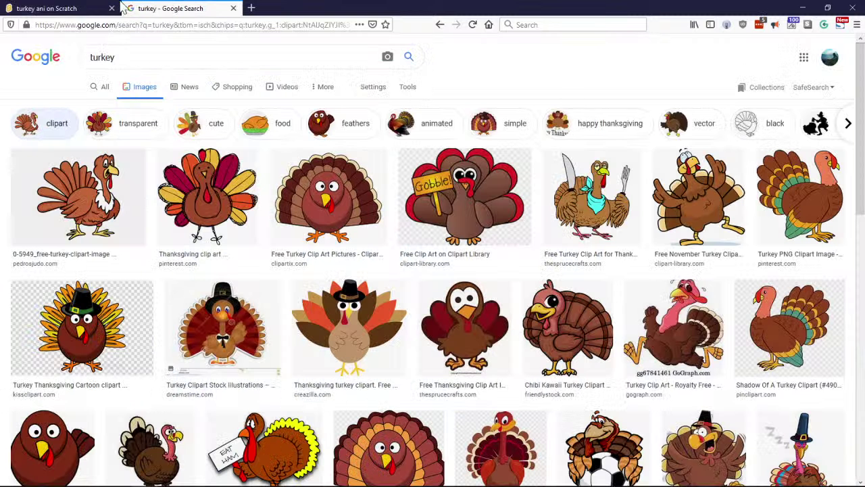
pyautogui.click(79, 7)
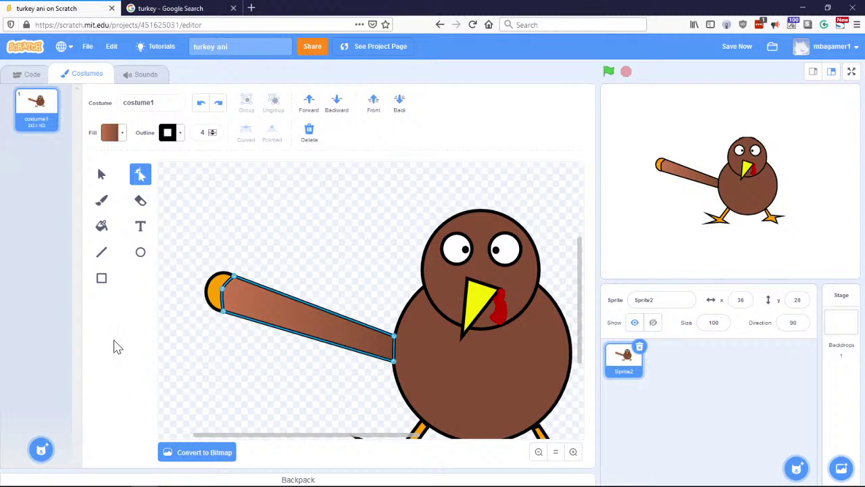
pyautogui.click(102, 176)
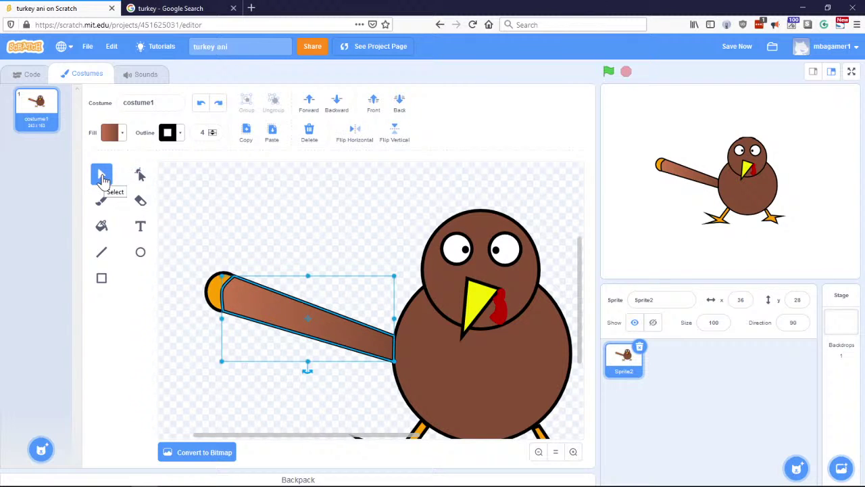
pyautogui.click(101, 252)
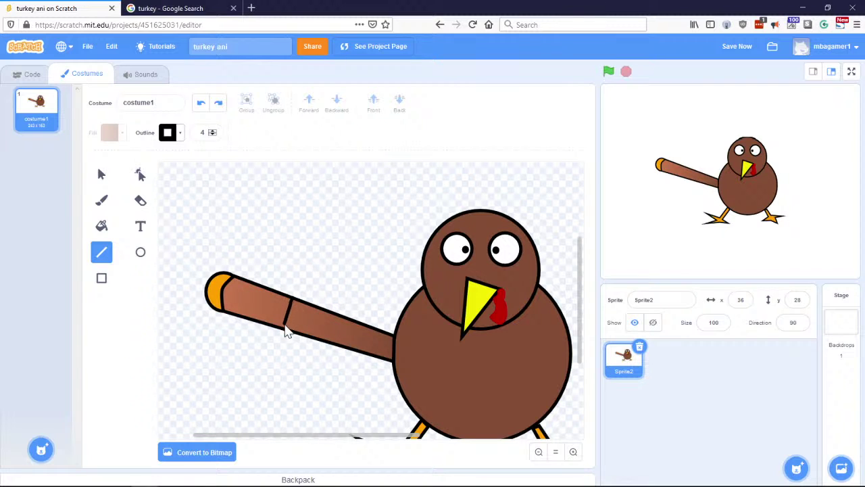
pyautogui.moveTo(285, 334); pyautogui.dragTo(284, 333)
# Step: Bend the line across the feather into a smooth curve that bulges toward the orange tip
pyautogui.click(138, 176)
pyautogui.click(288, 312)
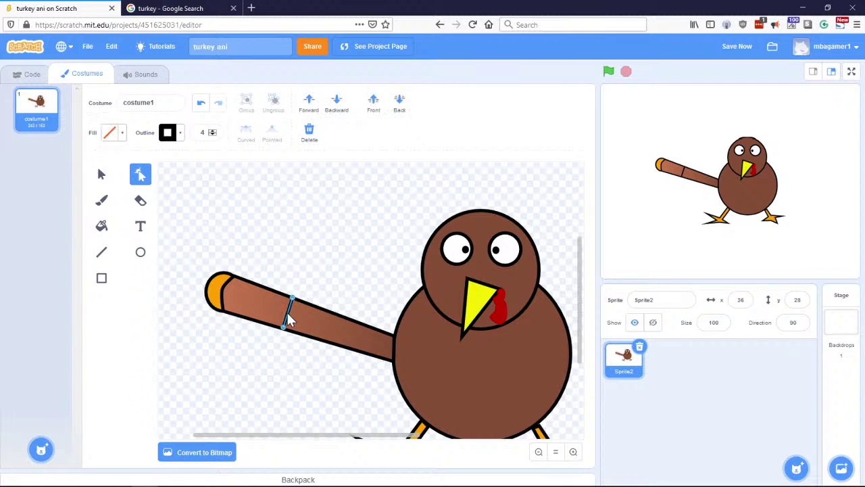
pyautogui.click(288, 319)
pyautogui.moveTo(289, 318); pyautogui.dragTo(281, 315)
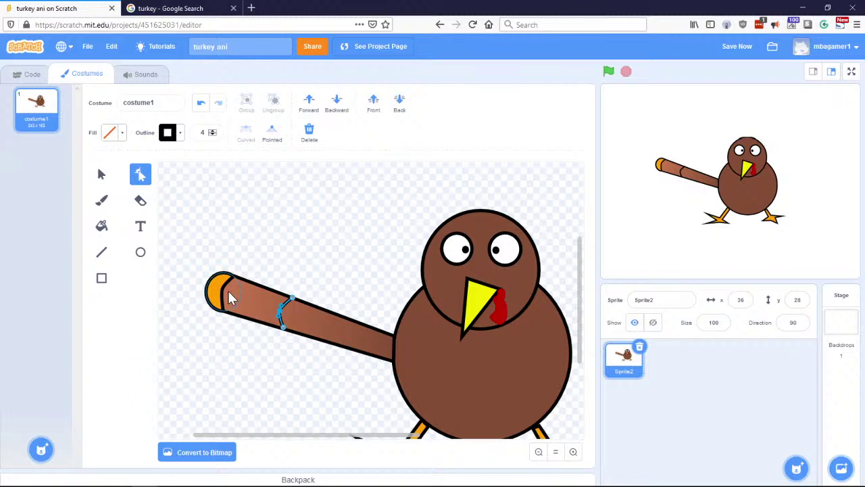
pyautogui.click(102, 174)
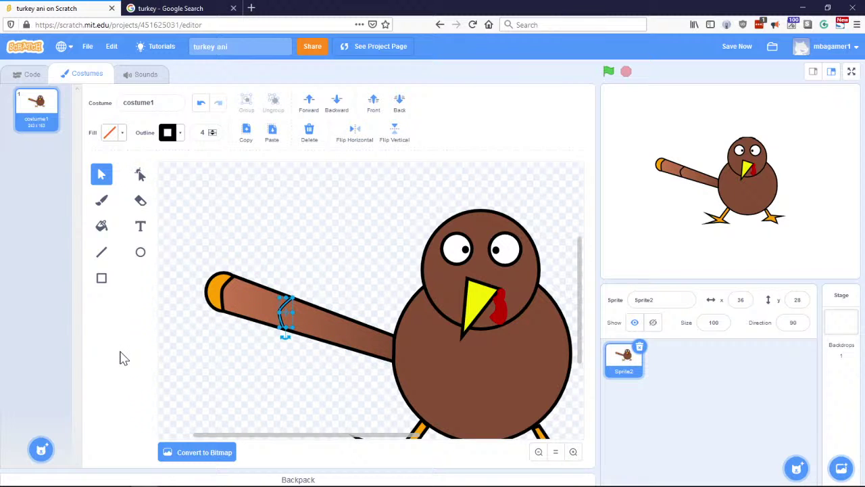
pyautogui.click(173, 348)
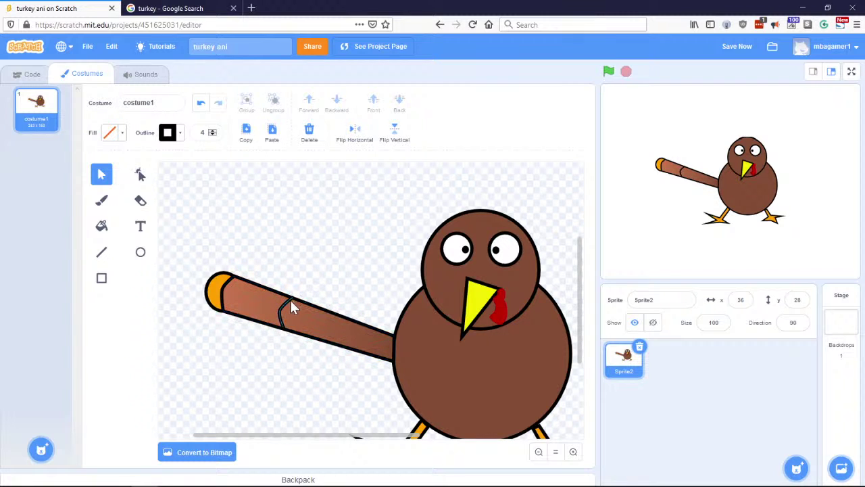
# Step: Examine the whole turkey and compare its feather with the fanned tails in the turkey clip art reference
pyautogui.click(141, 177)
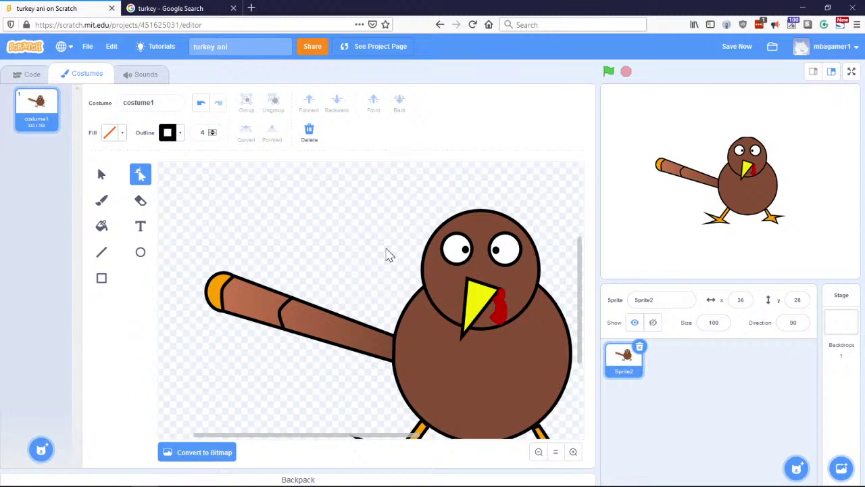
pyautogui.click(538, 451)
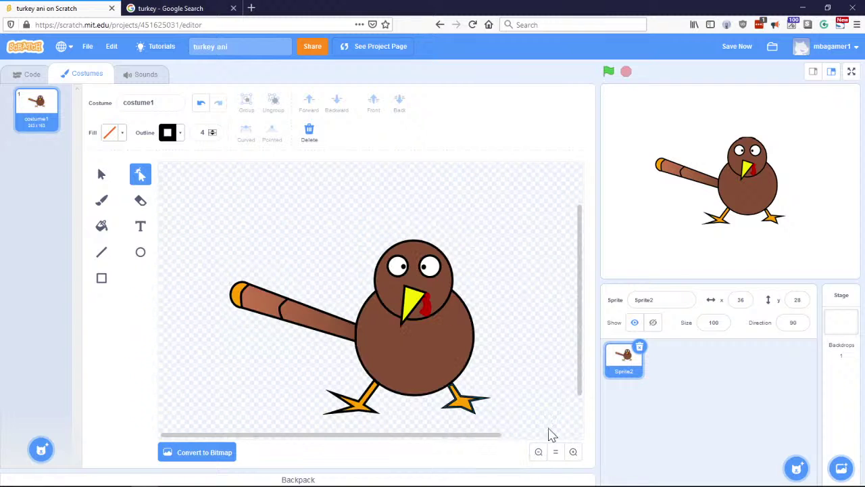
pyautogui.moveTo(581, 328); pyautogui.dragTo(578, 326)
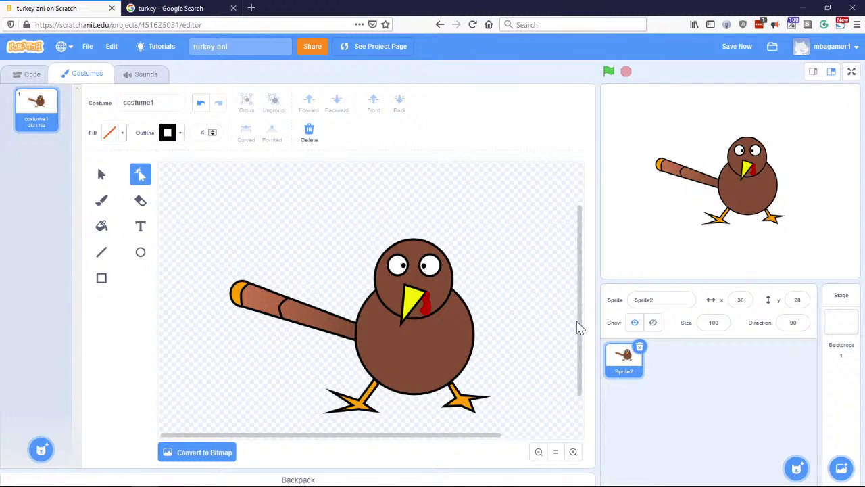
pyautogui.moveTo(580, 324); pyautogui.dragTo(579, 318)
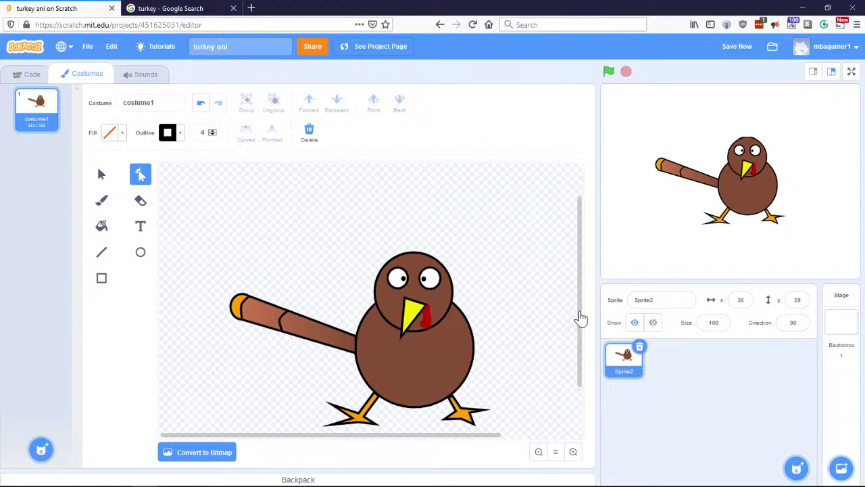
pyautogui.click(288, 311)
pyautogui.click(170, 9)
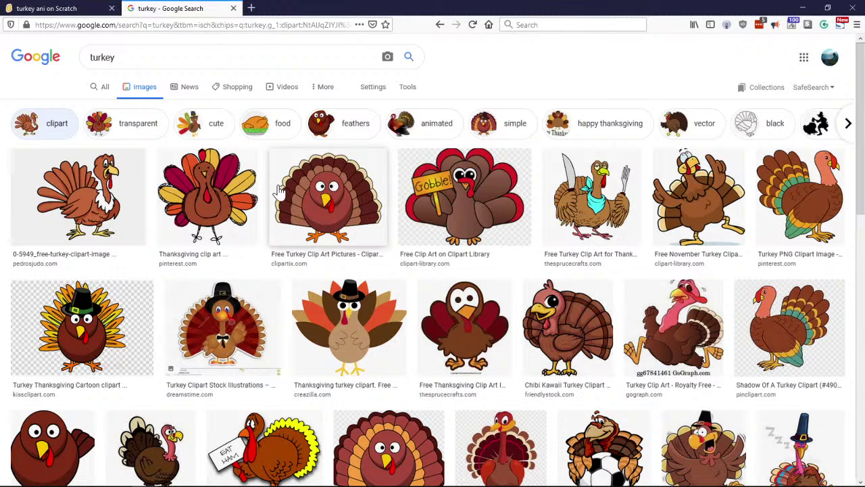
pyautogui.click(79, 8)
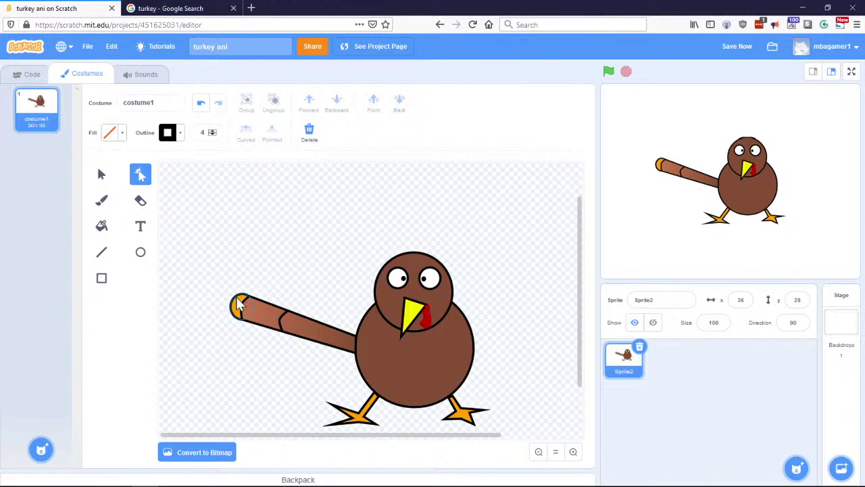
pyautogui.click(251, 311)
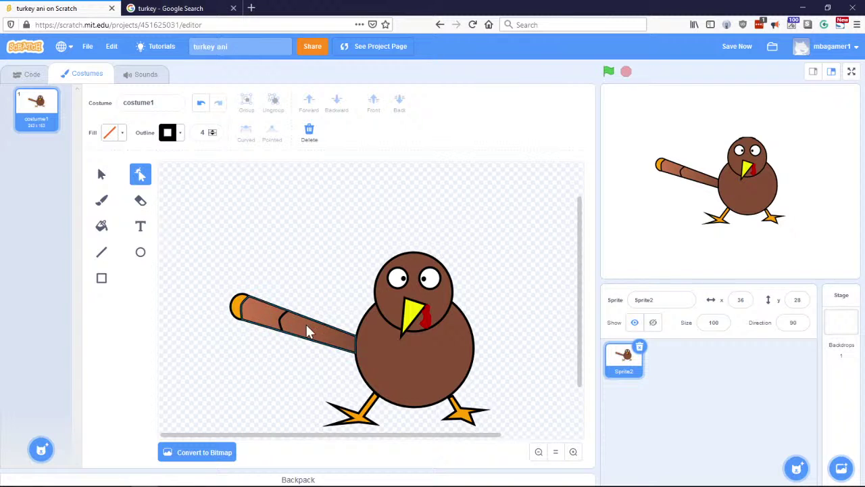
pyautogui.click(272, 294)
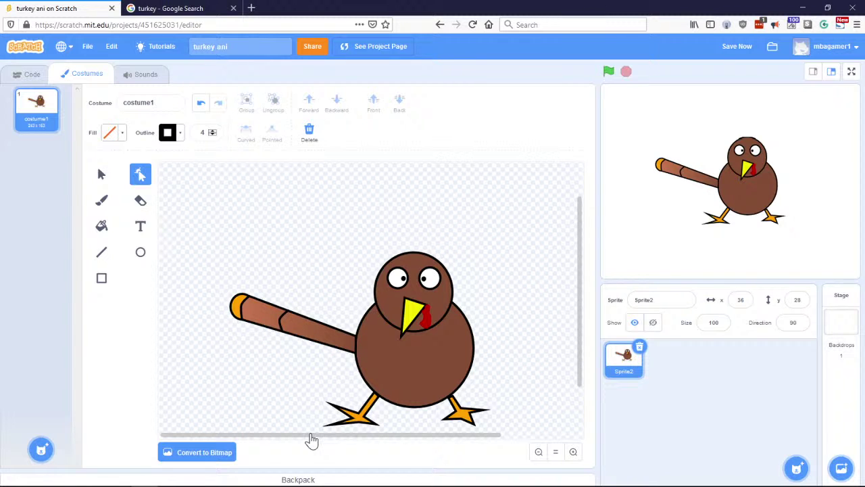
# Step: Duplicate the complete feather, including its orange tip and curved line, and place the copy just above the original
pyautogui.moveTo(311, 440); pyautogui.dragTo(329, 442)
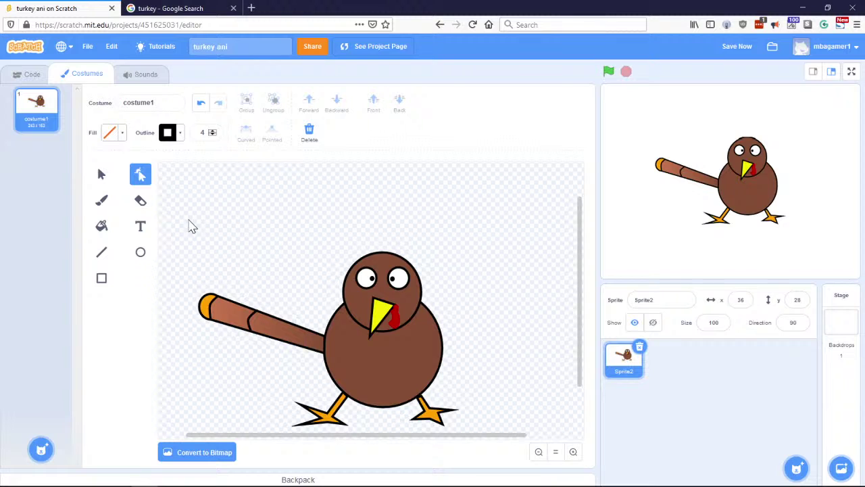
pyautogui.click(100, 176)
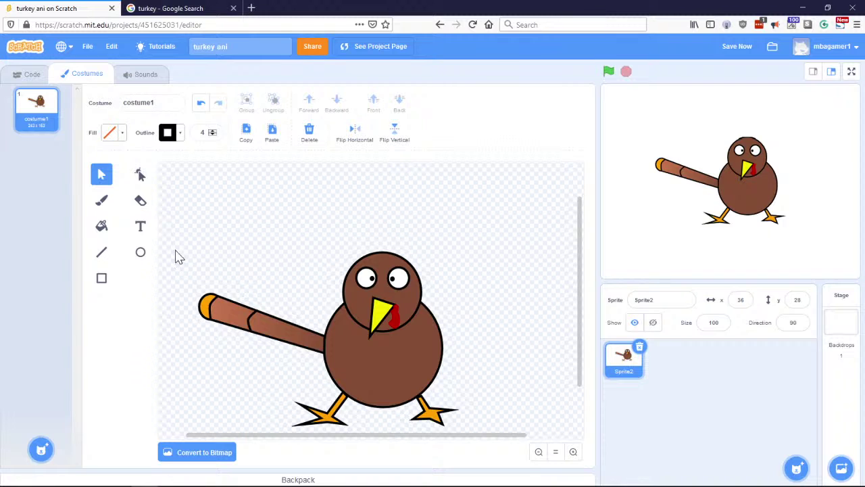
pyautogui.moveTo(195, 284); pyautogui.dragTo(267, 354)
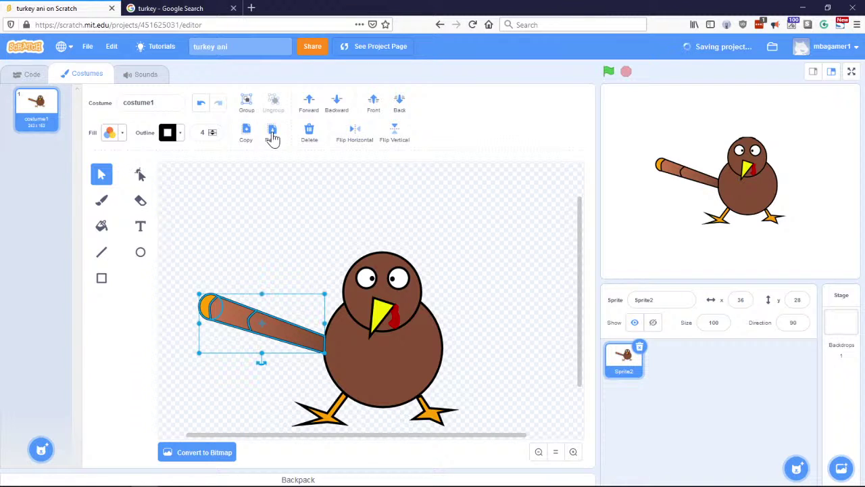
pyautogui.click(272, 132)
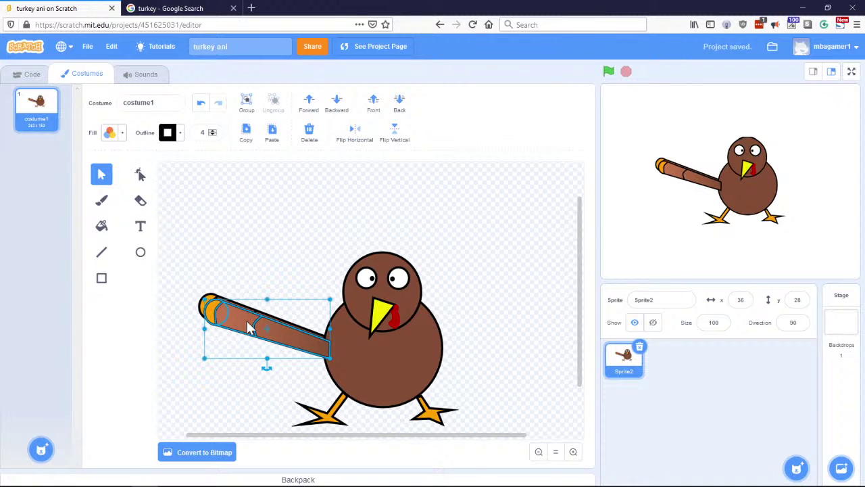
pyautogui.moveTo(248, 327); pyautogui.dragTo(252, 284)
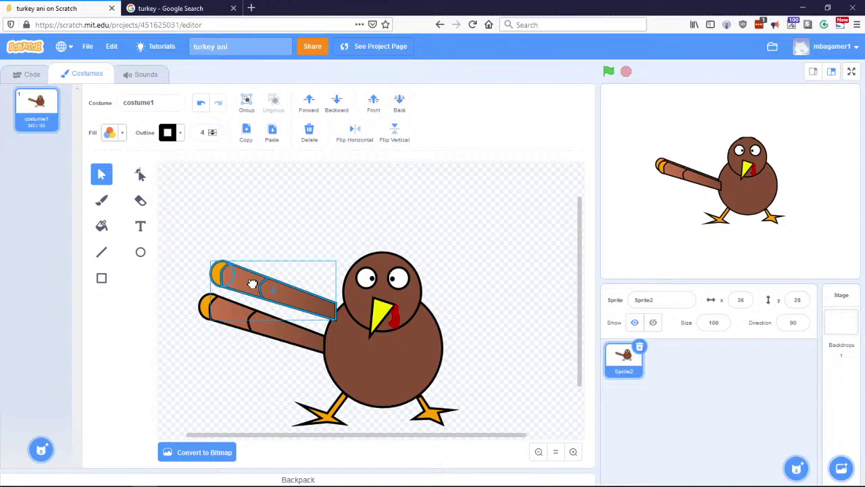
# Step: Tilt the second feather slightly steeper and fit it snugly between the first feather and the turkey's body
pyautogui.keyDown('shift'); pyautogui.click(291, 331); pyautogui.keyUp('shift')
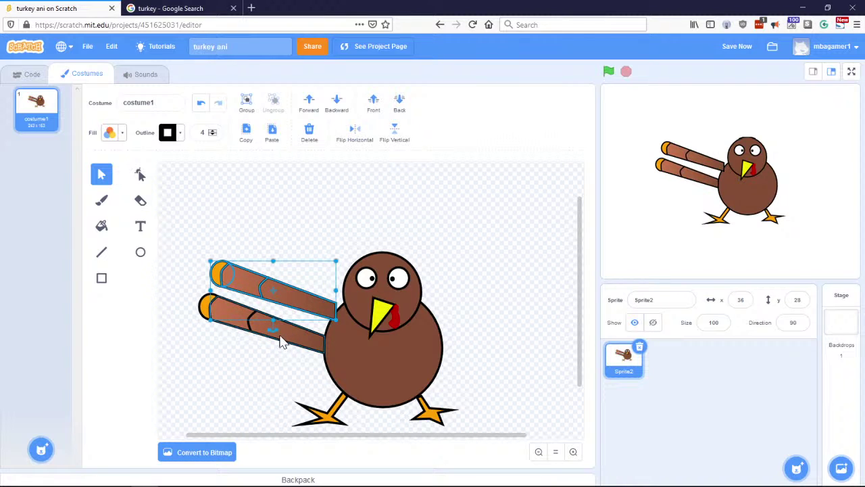
pyautogui.moveTo(273, 329); pyautogui.dragTo(267, 337)
pyautogui.moveTo(283, 297); pyautogui.dragTo(276, 299)
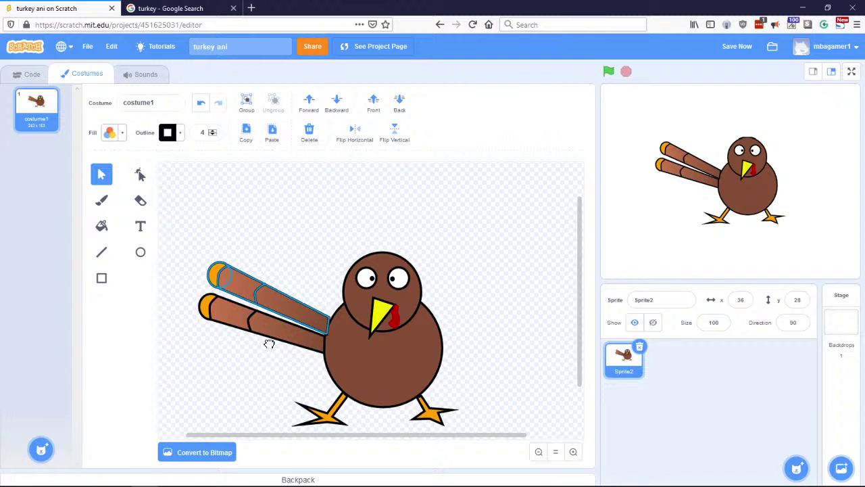
pyautogui.moveTo(270, 342); pyautogui.dragTo(271, 340)
pyautogui.moveTo(294, 310)
pyautogui.mouseDown()
pyautogui.moveTo(302, 308)
pyautogui.moveTo(286, 306)
pyautogui.moveTo(292, 310)
pyautogui.mouseUp()
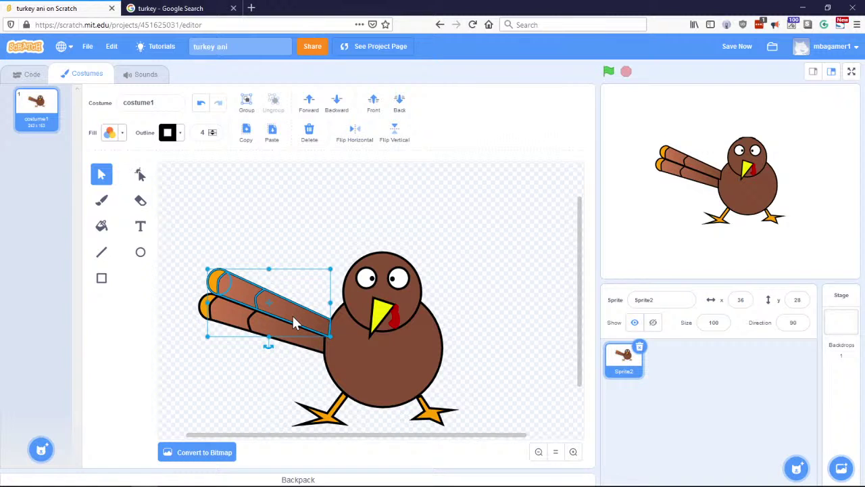
# Step: Duplicate the second feather, place the copy above it, and tilt it slightly steeper to continue the tail fan
pyautogui.click(248, 138)
pyautogui.click(274, 138)
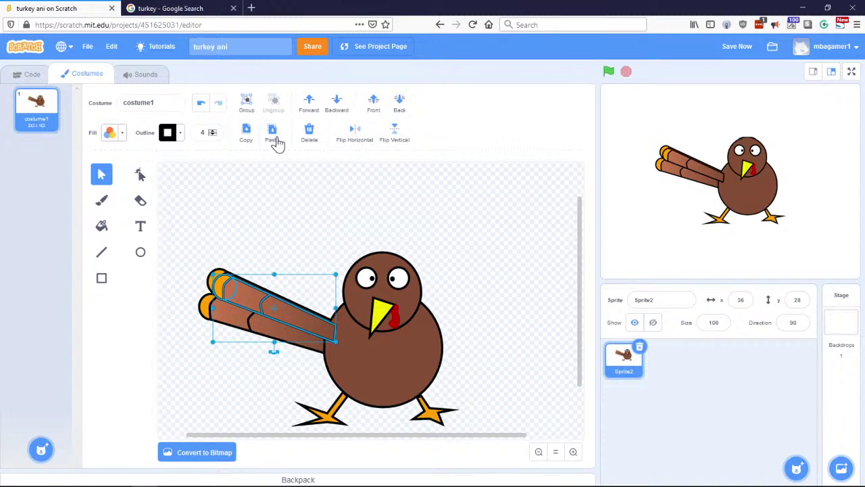
pyautogui.moveTo(250, 297); pyautogui.dragTo(258, 264)
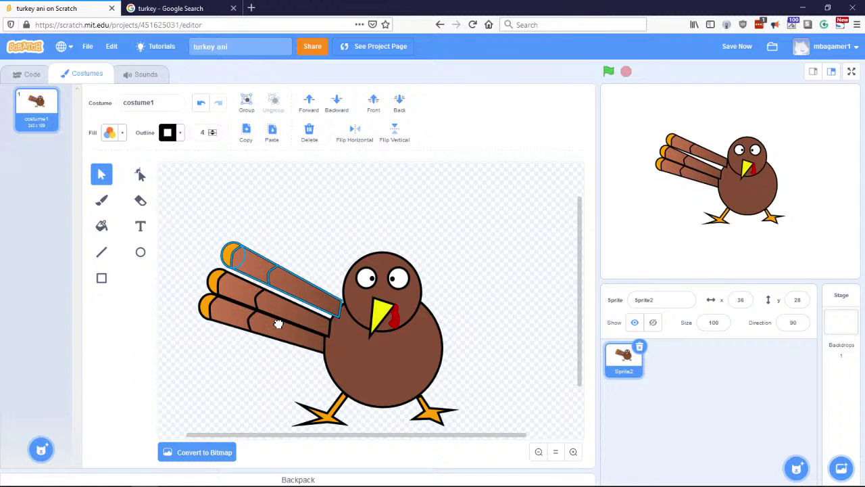
pyautogui.moveTo(300, 297); pyautogui.dragTo(296, 292)
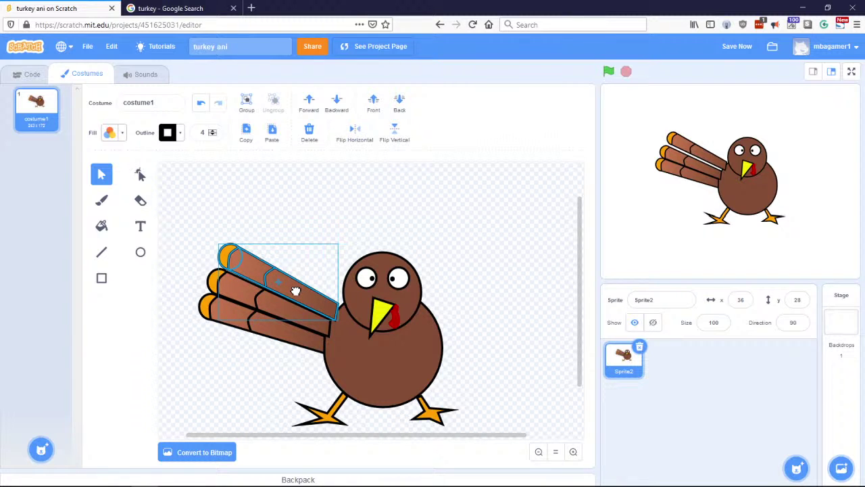
# Step: Check the fanned tails in the turkey clip art reference and duplicate the third feather
pyautogui.click(177, 8)
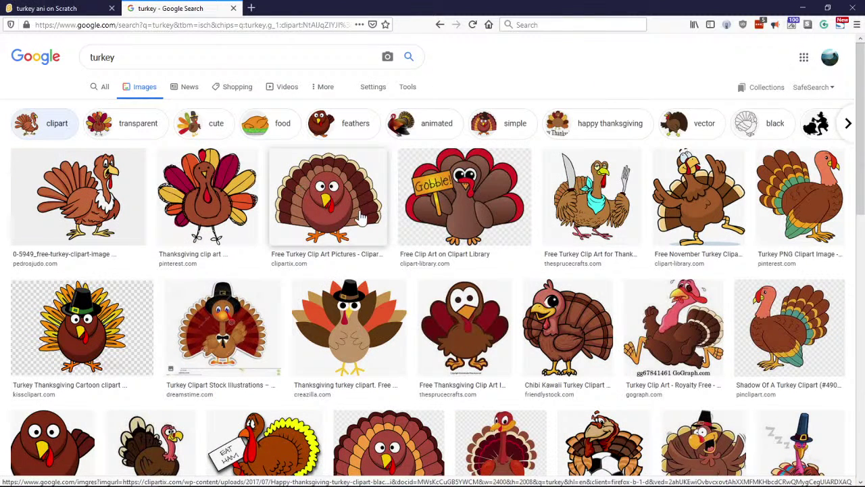
pyautogui.click(67, 9)
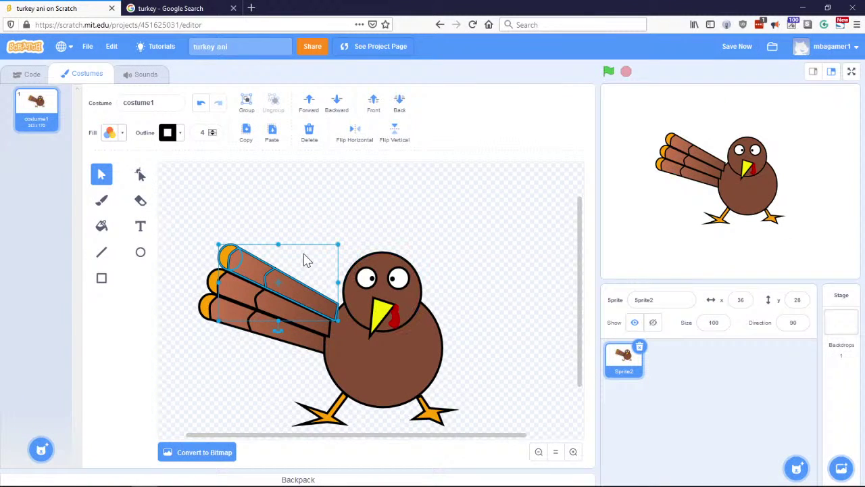
pyautogui.click(243, 138)
pyautogui.click(277, 137)
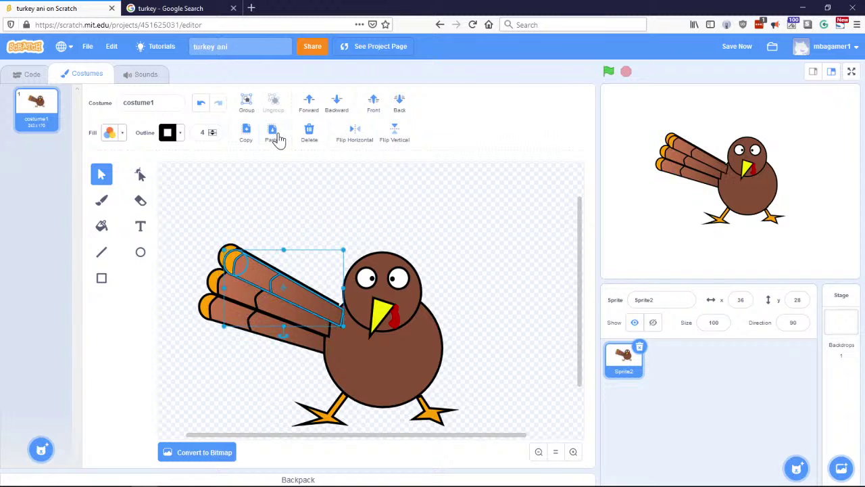
# Step: Move the pasted tail feather above the third one and rotate it slightly clockwise so it fans out as the fourth feather
pyautogui.moveTo(301, 287); pyautogui.dragTo(307, 262)
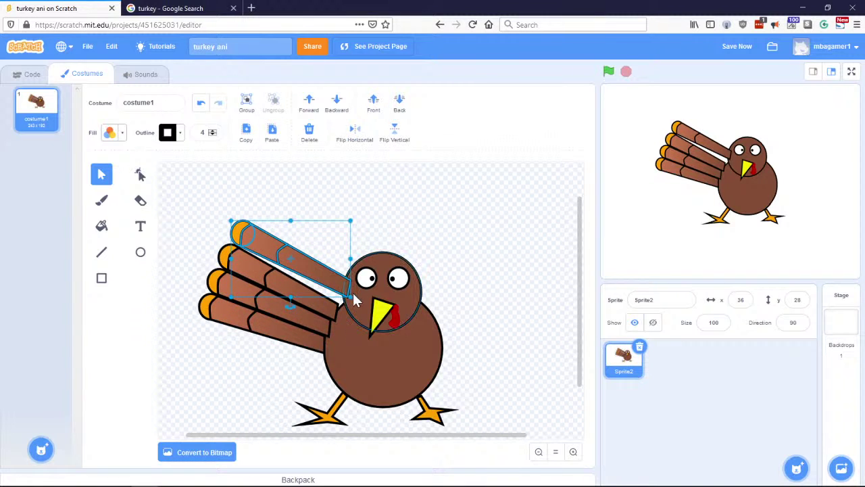
pyautogui.moveTo(291, 305); pyautogui.dragTo(287, 312)
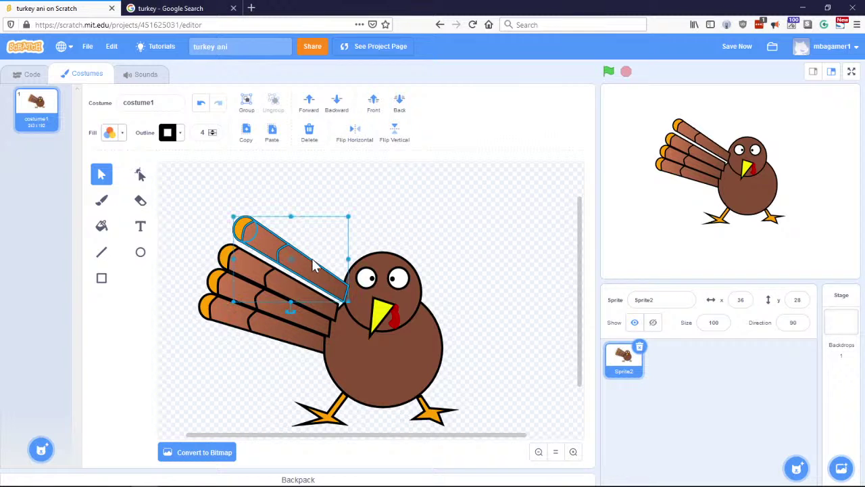
pyautogui.moveTo(310, 268); pyautogui.dragTo(313, 270)
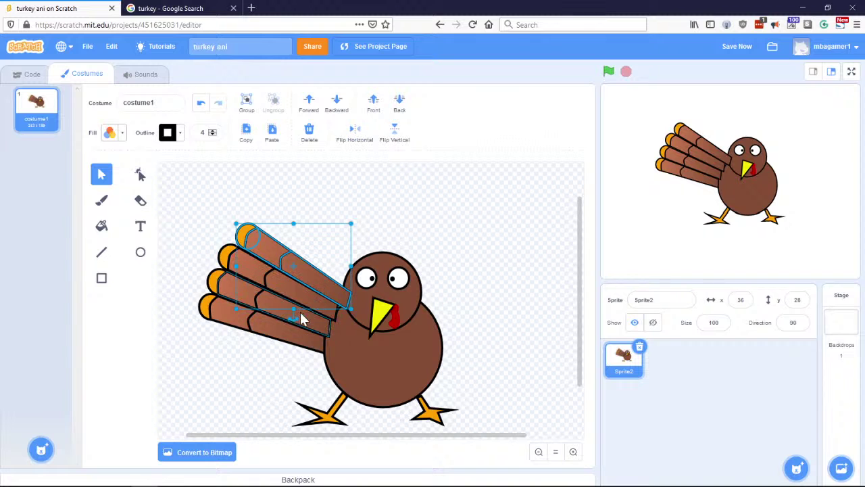
pyautogui.moveTo(297, 315); pyautogui.dragTo(292, 317)
pyautogui.moveTo(309, 278); pyautogui.dragTo(309, 285)
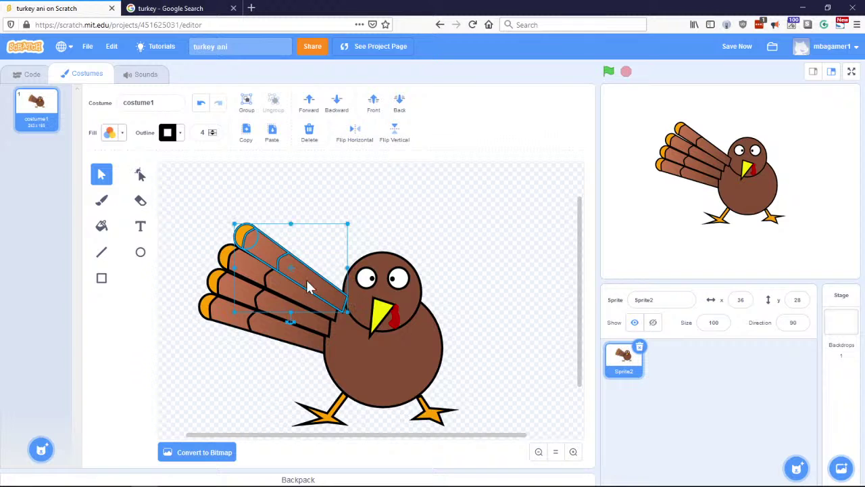
# Step: Duplicate the fourth tail feather, rotate the copy slightly clockwise and fit it against the fan as the fifth feather
pyautogui.click(246, 135)
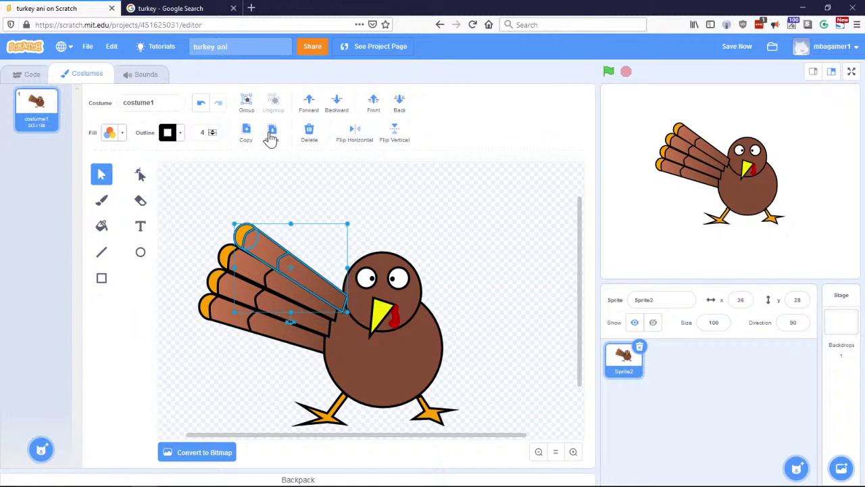
pyautogui.click(271, 136)
pyautogui.moveTo(278, 261); pyautogui.dragTo(289, 228)
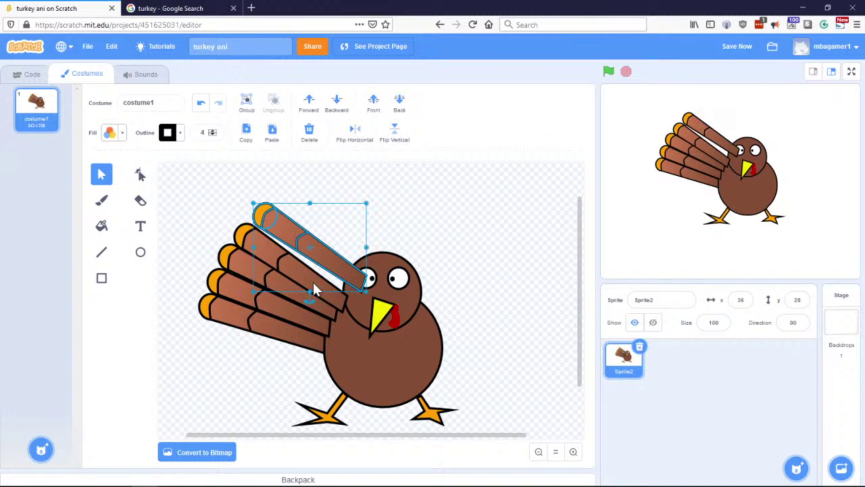
pyautogui.moveTo(308, 302)
pyautogui.mouseDown()
pyautogui.moveTo(293, 305)
pyautogui.moveTo(305, 302)
pyautogui.mouseUp()
pyautogui.moveTo(321, 251); pyautogui.dragTo(309, 253)
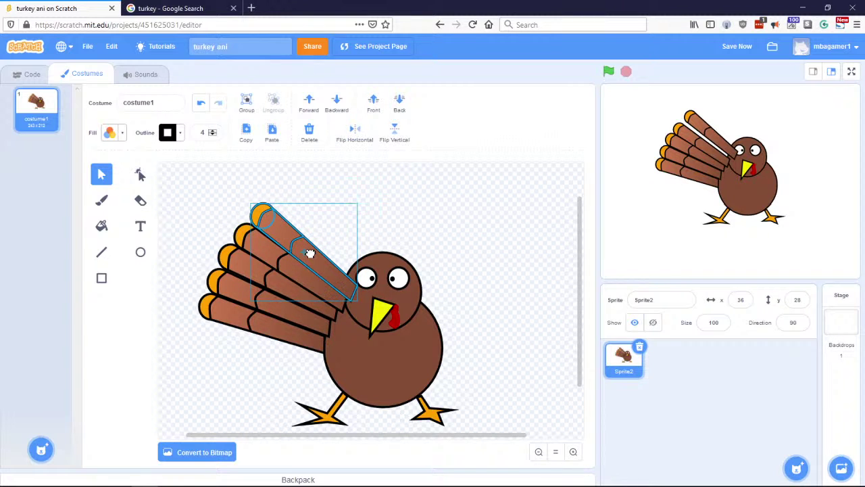
pyautogui.moveTo(311, 254); pyautogui.dragTo(311, 254)
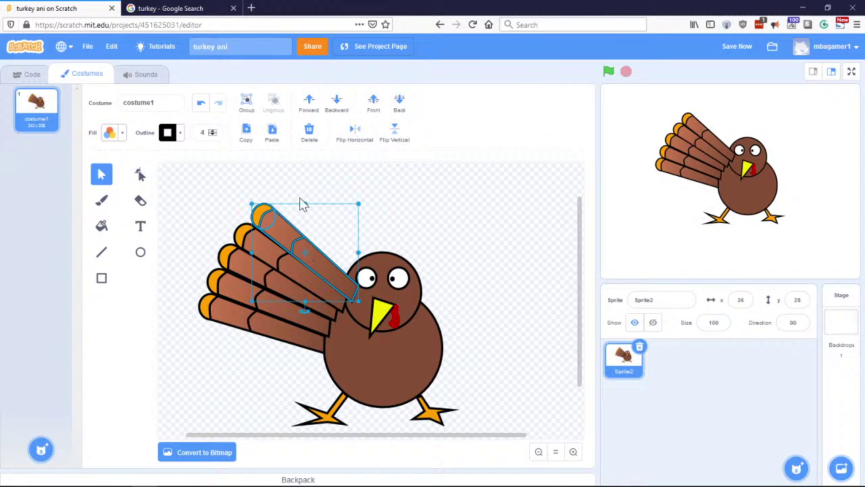
pyautogui.click(246, 135)
pyautogui.click(272, 134)
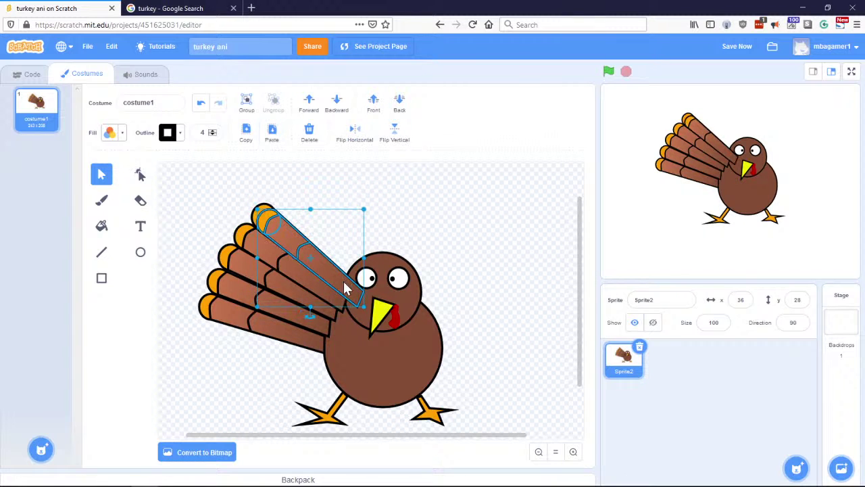
pyautogui.moveTo(337, 276); pyautogui.dragTo(318, 294)
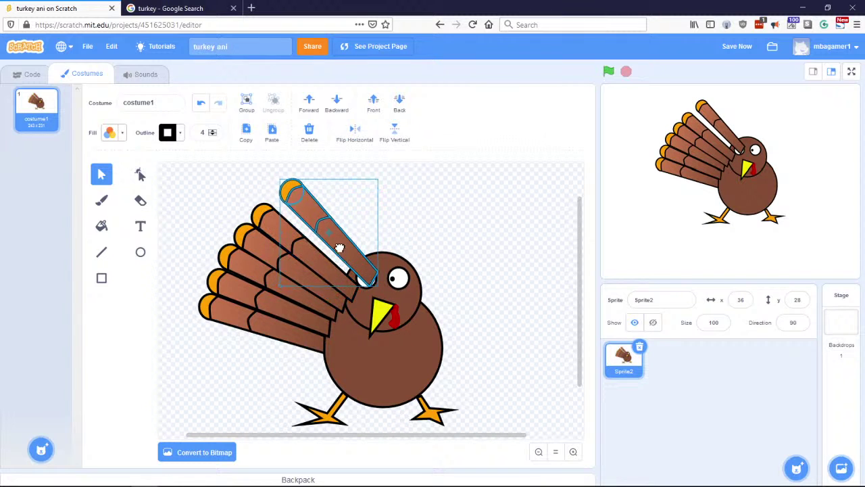
pyautogui.moveTo(341, 248)
pyautogui.mouseDown()
pyautogui.moveTo(341, 266)
pyautogui.moveTo(334, 256)
pyautogui.mouseUp()
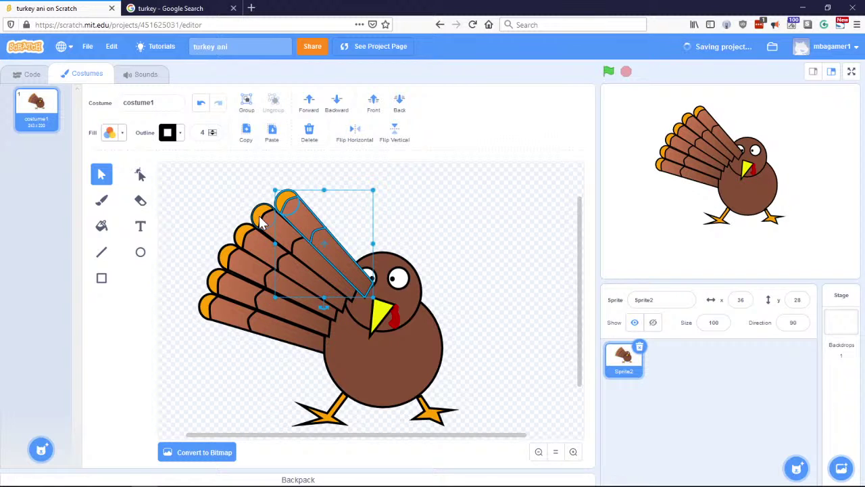
pyautogui.click(205, 110)
pyautogui.click(205, 110)
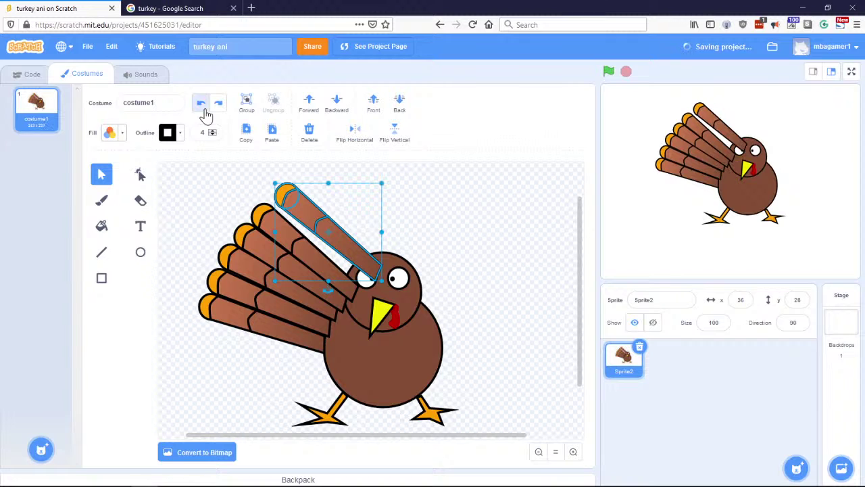
pyautogui.click(205, 110)
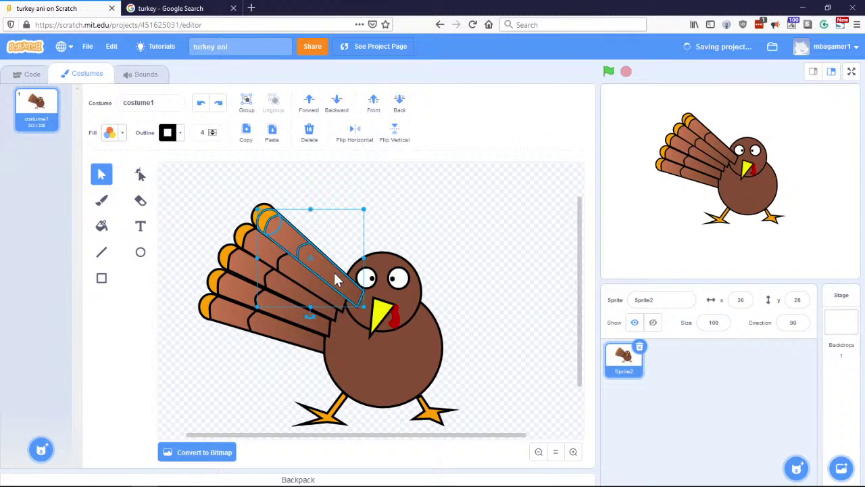
pyautogui.click(202, 110)
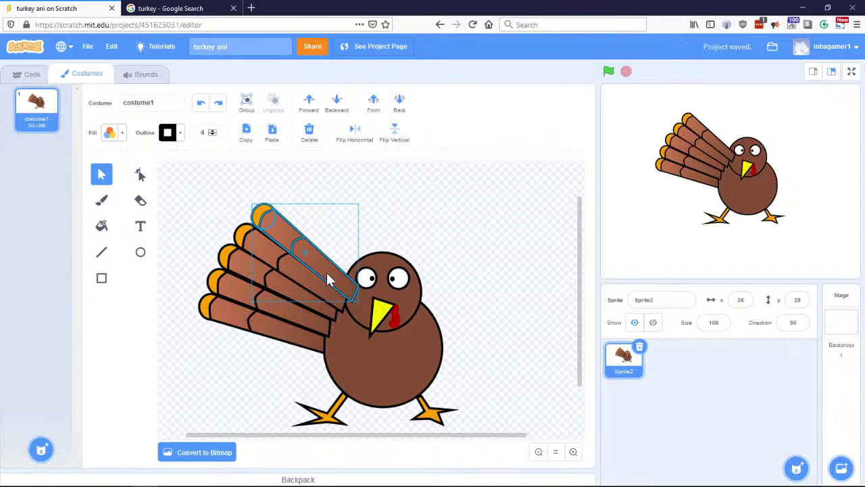
# Step: Nudge the fifth tail feather, then duplicate it and place the copy, rotated clockwise, beside it as the sixth feather
pyautogui.moveTo(326, 273); pyautogui.dragTo(328, 271)
pyautogui.click(246, 132)
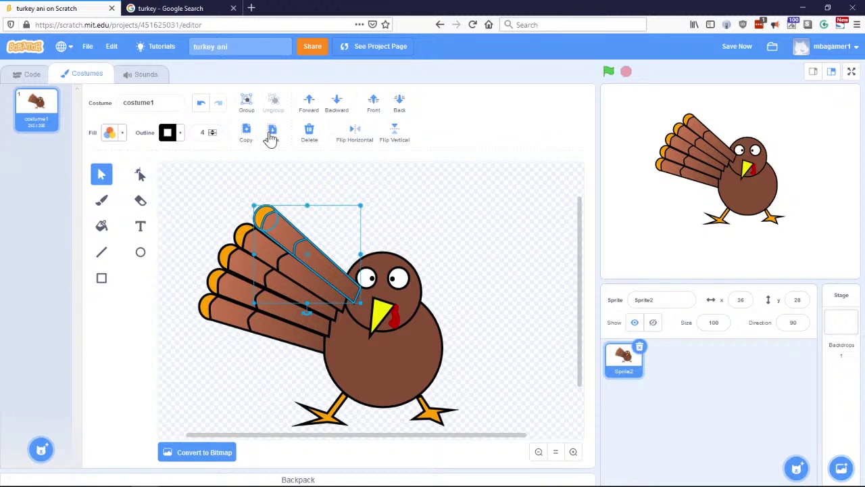
pyautogui.click(272, 131)
pyautogui.moveTo(321, 264); pyautogui.dragTo(334, 234)
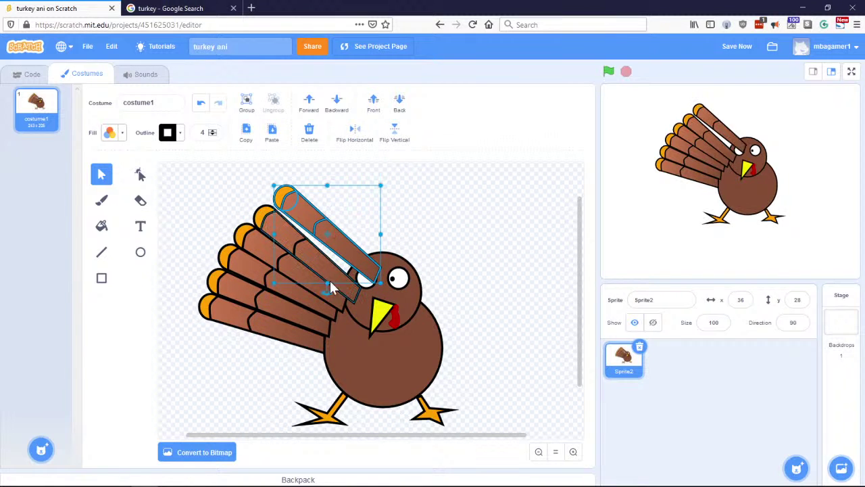
pyautogui.moveTo(331, 297); pyautogui.dragTo(318, 295)
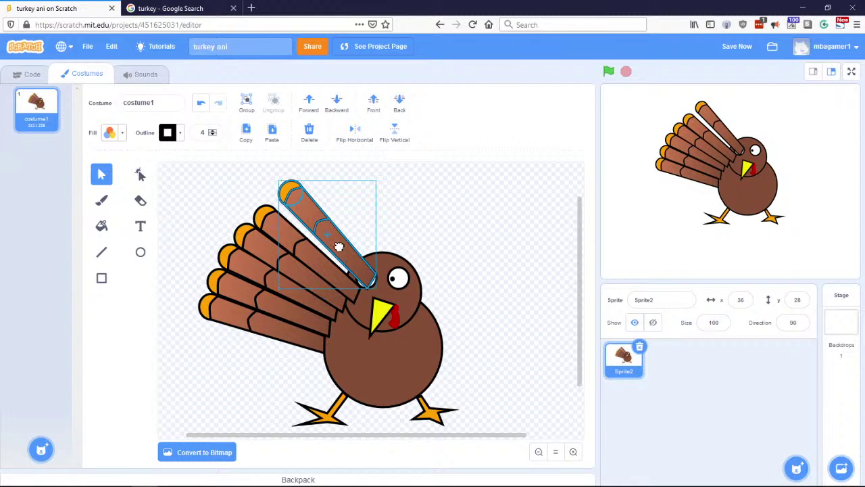
pyautogui.moveTo(335, 246); pyautogui.dragTo(369, 249)
# Step: Paste a seventh tail feather, rotate it clockwise and place it next to the sixth one, angled over the turkey's head
pyautogui.click(271, 143)
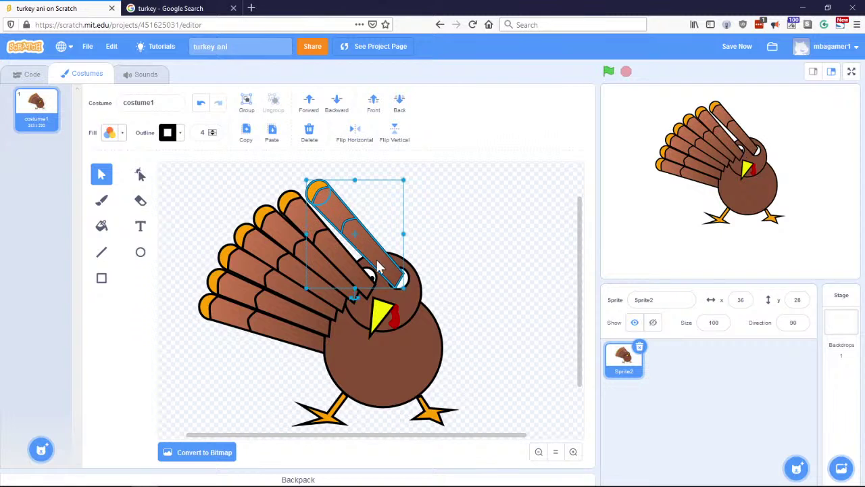
pyautogui.moveTo(354, 296); pyautogui.dragTo(337, 302)
pyautogui.moveTo(362, 243); pyautogui.dragTo(347, 247)
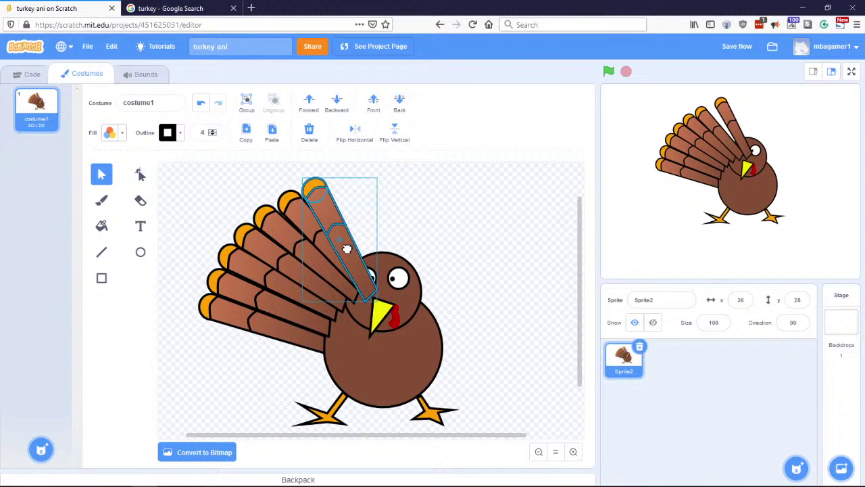
# Step: Duplicate the seventh tail feather, turn the copy steeper and fit it beside the original as the eighth feather
pyautogui.click(246, 133)
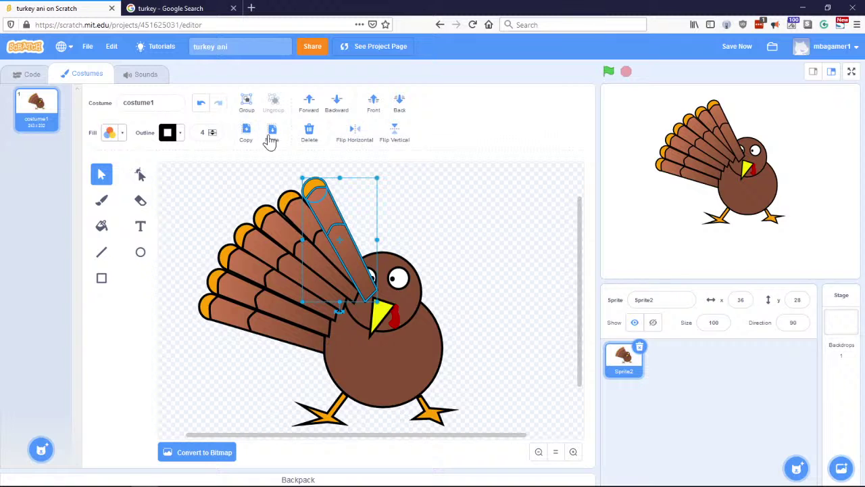
pyautogui.click(271, 133)
pyautogui.moveTo(353, 251); pyautogui.dragTo(373, 237)
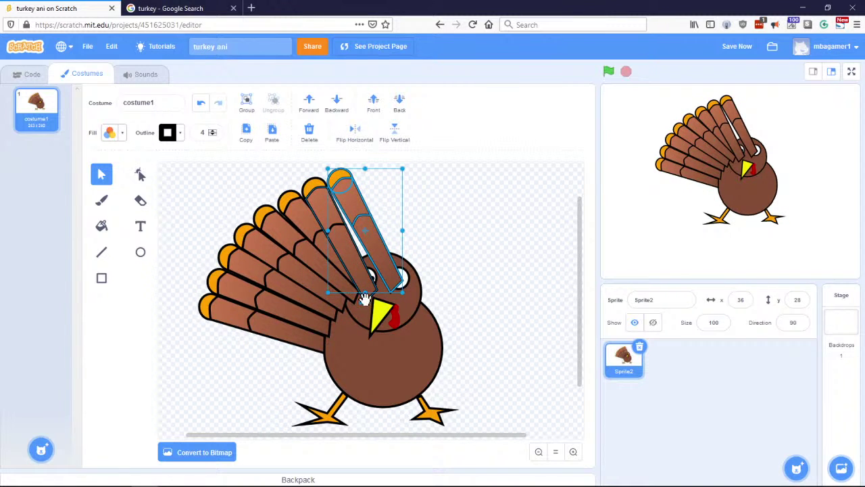
pyautogui.moveTo(365, 299); pyautogui.dragTo(354, 306)
pyautogui.moveTo(374, 242); pyautogui.dragTo(402, 251)
# Step: Duplicate the eighth tail feather, rotate the copy to nearly upright and place it beside the original as the ninth feather
pyautogui.click(246, 135)
pyautogui.click(271, 135)
pyautogui.moveTo(383, 298); pyautogui.dragTo(374, 299)
pyautogui.moveTo(390, 236); pyautogui.dragTo(382, 243)
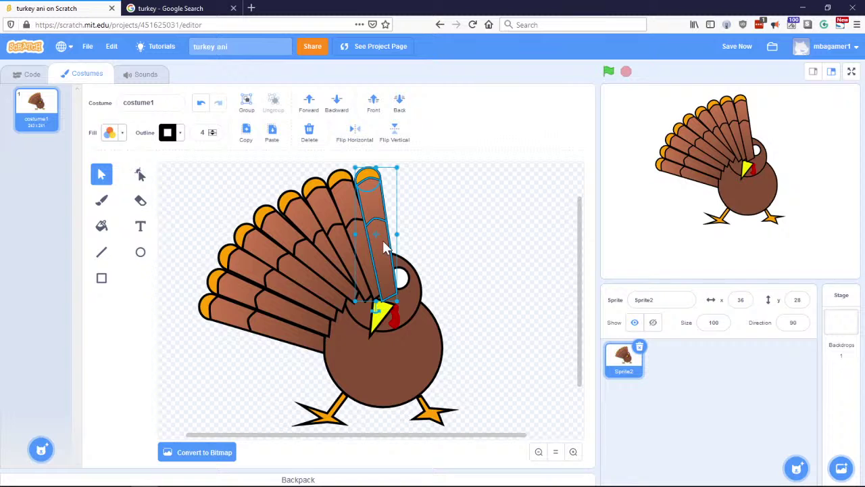
# Step: Duplicate the ninth tail feather, rotate the copy to about vertical and fit it alongside as the tenth feather
pyautogui.click(246, 133)
pyautogui.click(271, 133)
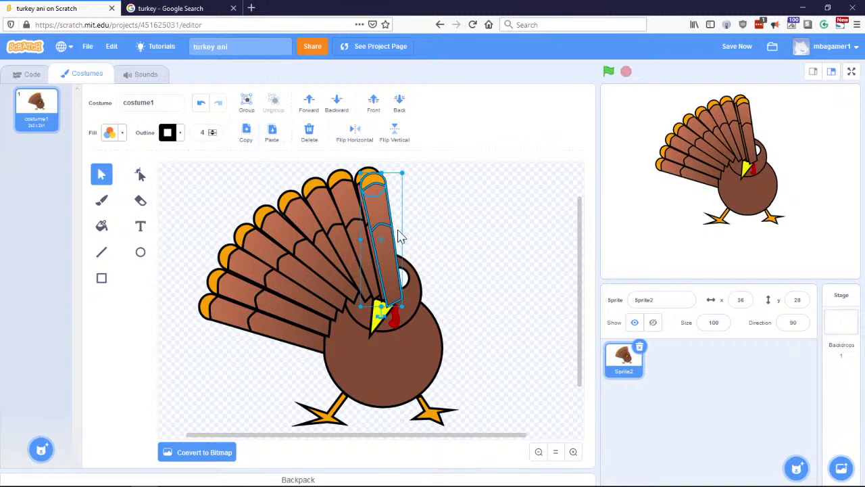
pyautogui.moveTo(394, 255); pyautogui.dragTo(422, 246)
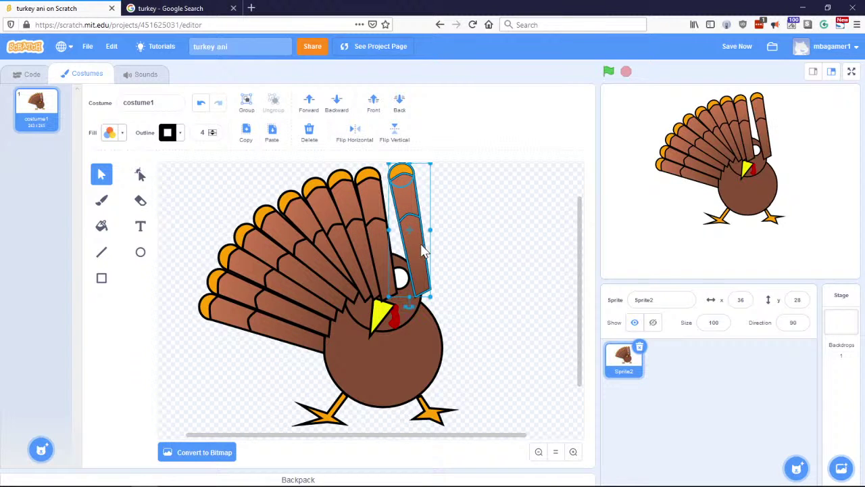
pyautogui.moveTo(410, 304); pyautogui.dragTo(394, 307)
pyautogui.moveTo(410, 245); pyautogui.dragTo(395, 250)
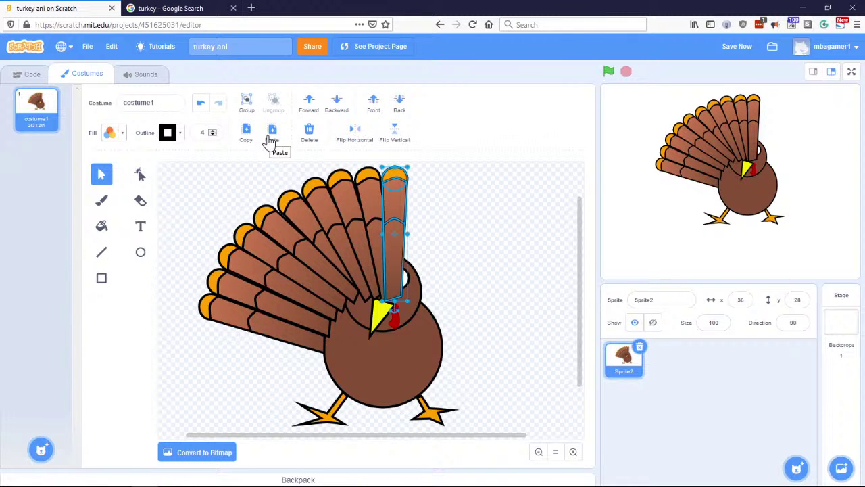
# Step: Paste an eleventh tail feather, tilt it slightly past vertical and fit it against the tenth one
pyautogui.click(269, 139)
pyautogui.moveTo(396, 253); pyautogui.dragTo(420, 247)
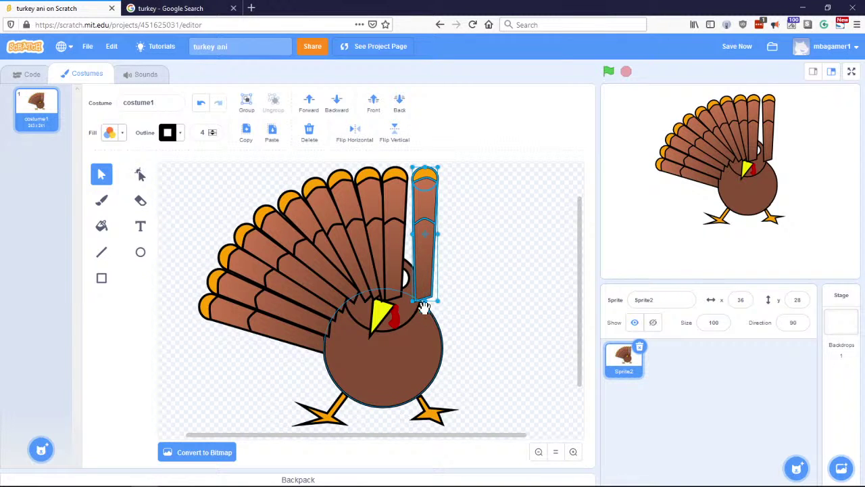
pyautogui.moveTo(424, 306); pyautogui.dragTo(413, 359)
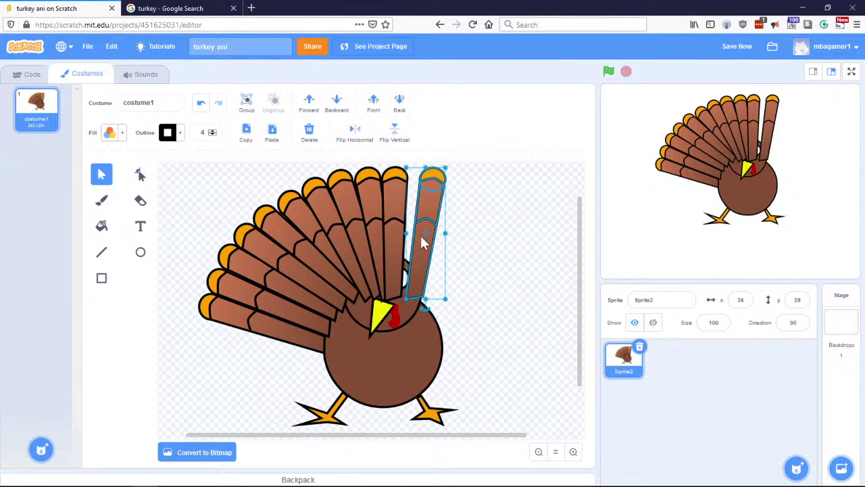
pyautogui.moveTo(421, 241); pyautogui.dragTo(411, 248)
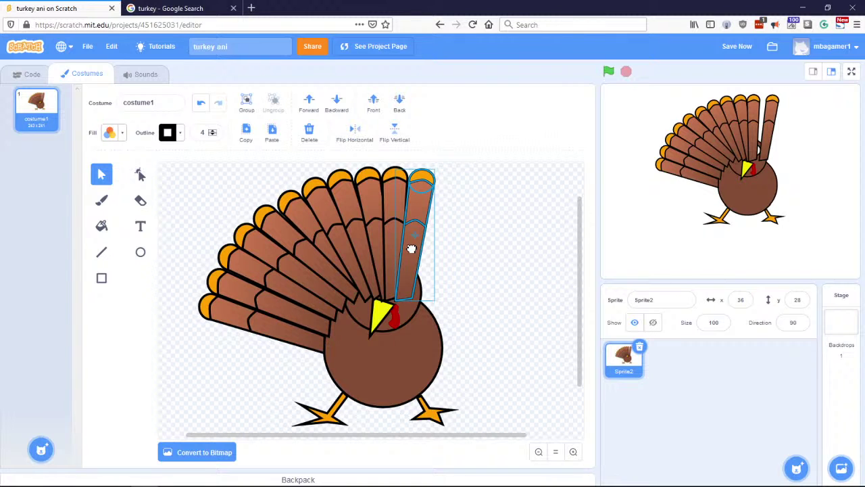
# Step: Duplicate the eleventh tail feather, rotate the copy further clockwise and place it beside the original as the twelfth feather
pyautogui.click(244, 139)
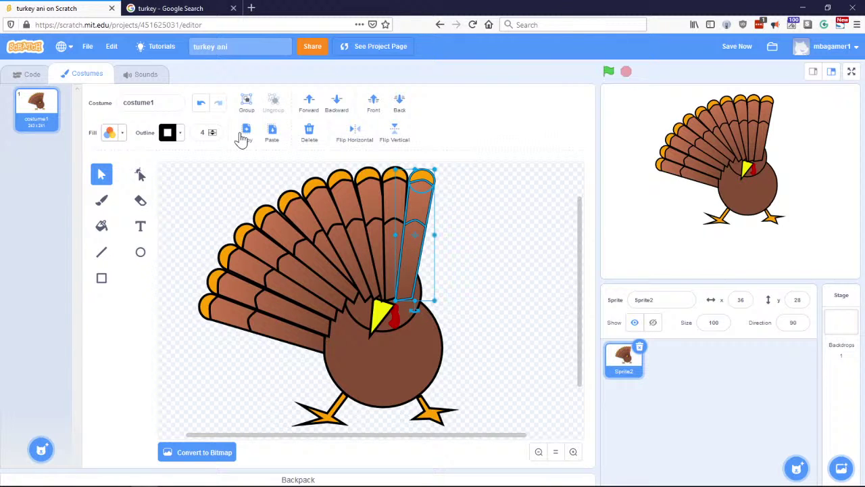
pyautogui.click(274, 139)
pyautogui.moveTo(425, 259); pyautogui.dragTo(452, 261)
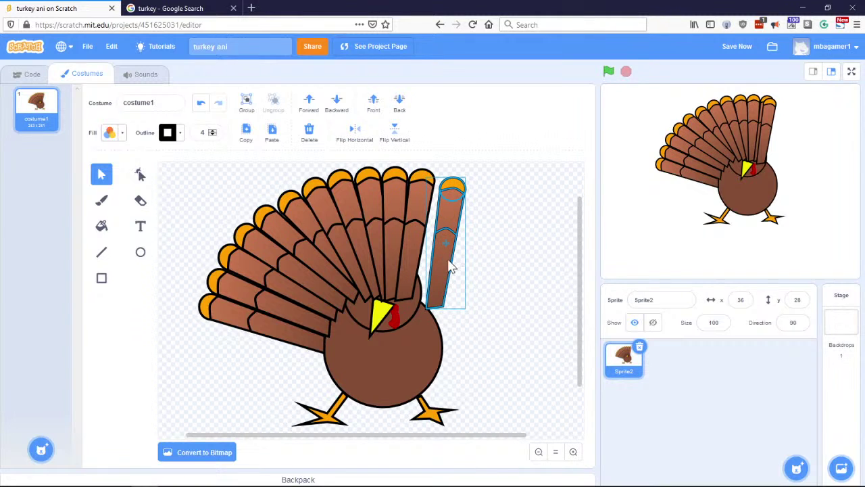
pyautogui.moveTo(447, 316); pyautogui.dragTo(434, 319)
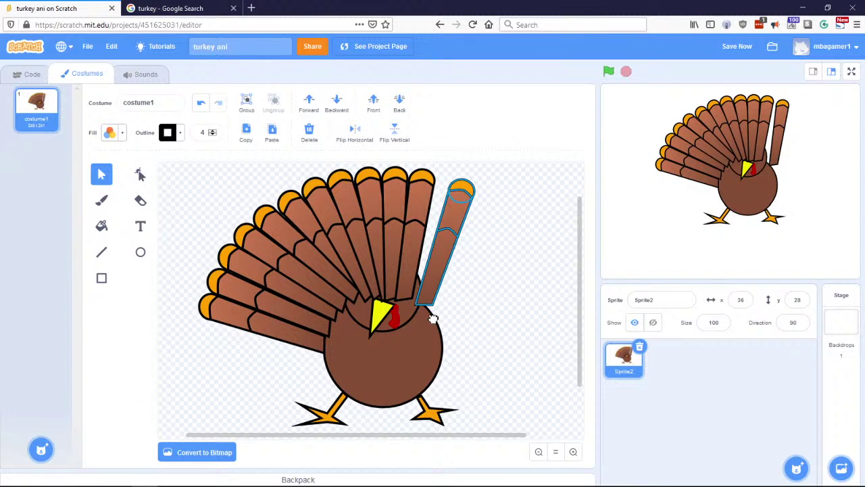
pyautogui.moveTo(440, 265); pyautogui.dragTo(423, 253)
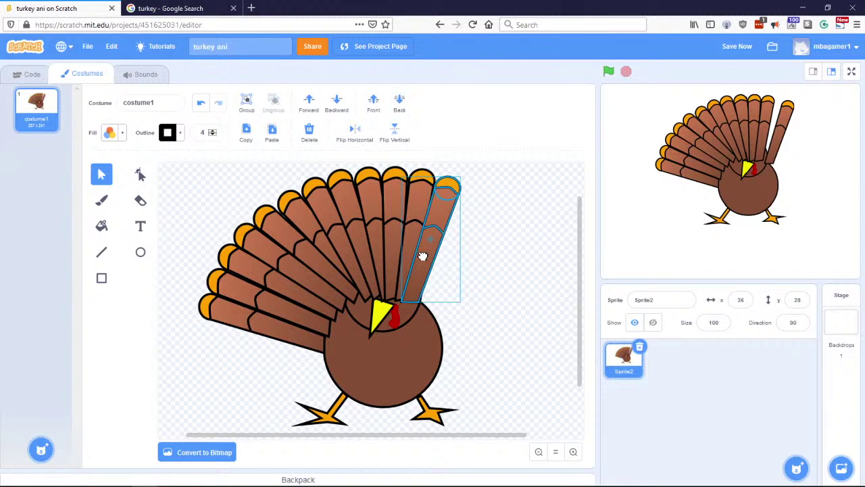
# Step: Paste a thirteenth tail feather, rotate it further clockwise and align its base with the fan beside the twelfth one
pyautogui.click(271, 132)
pyautogui.moveTo(456, 276); pyautogui.dragTo(459, 256)
pyautogui.moveTo(455, 318); pyautogui.dragTo(441, 321)
pyautogui.moveTo(434, 289); pyautogui.dragTo(425, 276)
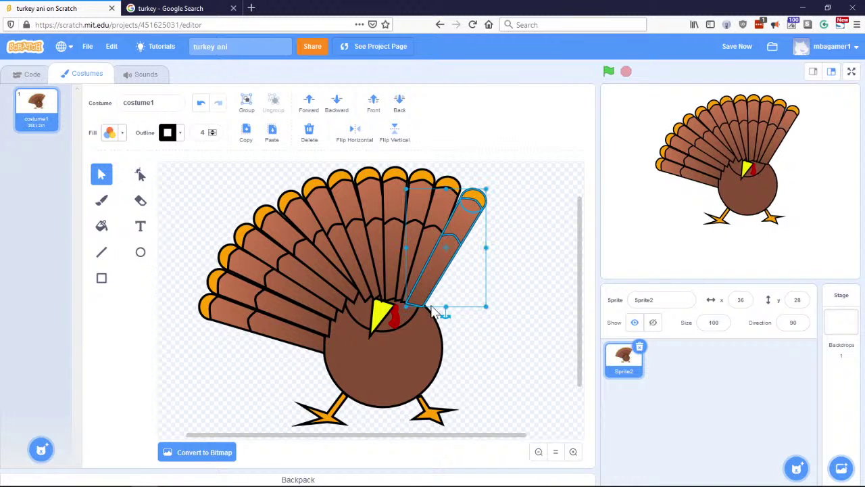
pyautogui.moveTo(444, 315); pyautogui.dragTo(443, 318)
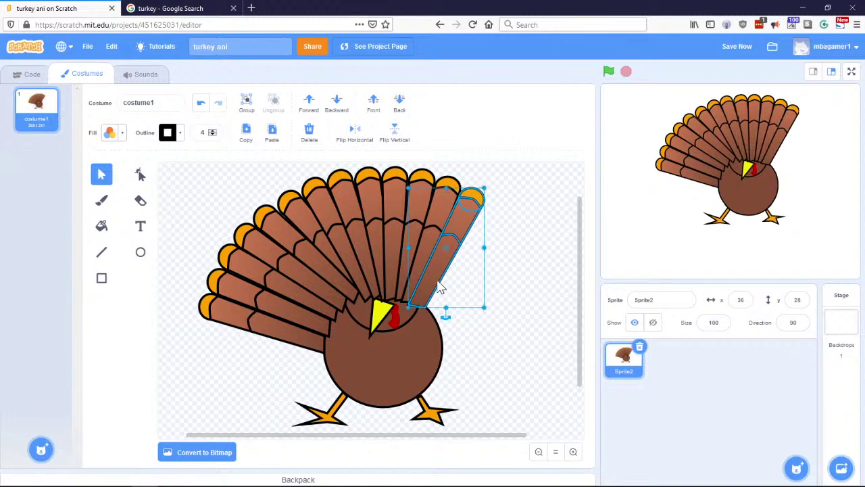
# Step: Duplicate the thirteenth tail feather, rotate the copy further clockwise and fit it alongside as the fourteenth feather
pyautogui.moveTo(440, 284); pyautogui.dragTo(459, 289)
pyautogui.click(246, 132)
pyautogui.click(272, 133)
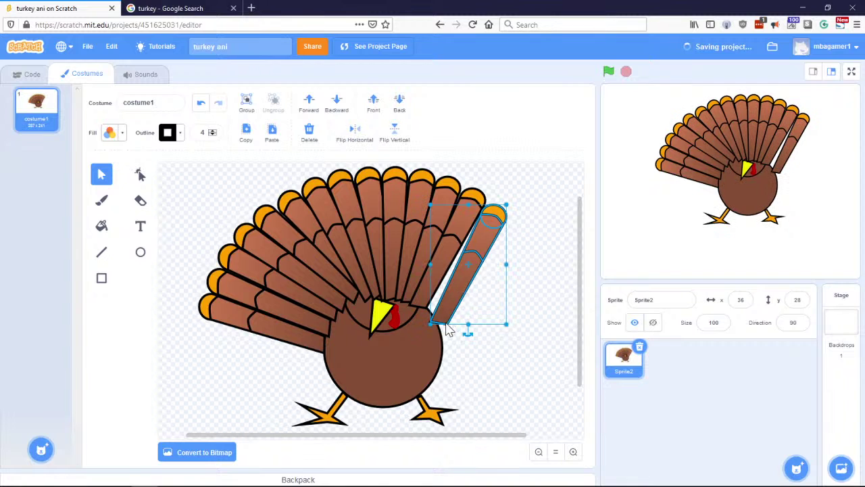
pyautogui.click(469, 335)
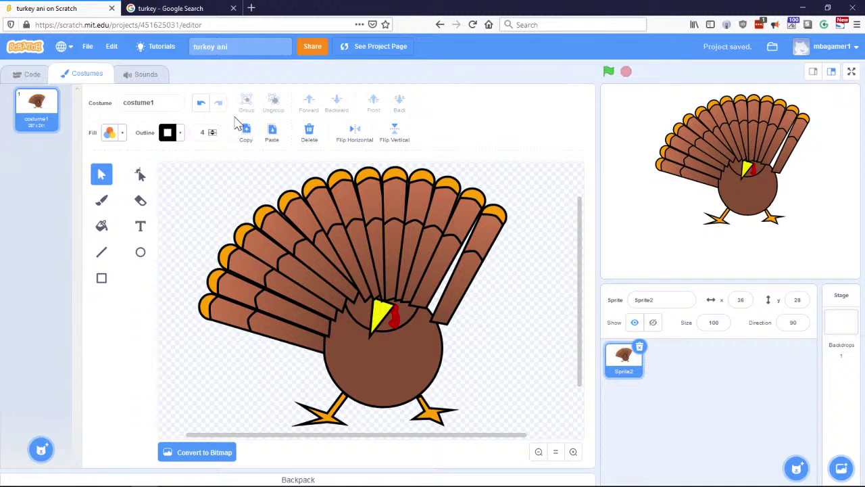
pyautogui.click(201, 102)
pyautogui.moveTo(453, 324); pyautogui.dragTo(460, 276)
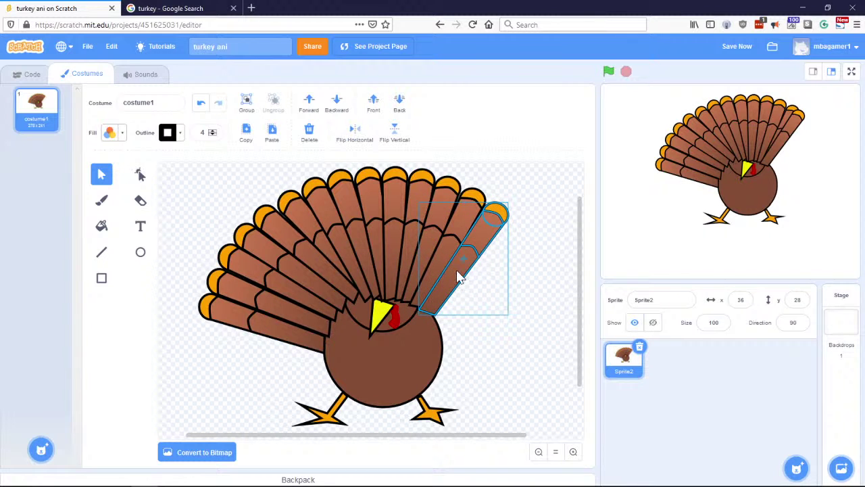
# Step: Duplicate the fourteenth tail feather, tilt the copy further clockwise and fit it beside the original as the fifteenth feather
pyautogui.click(245, 132)
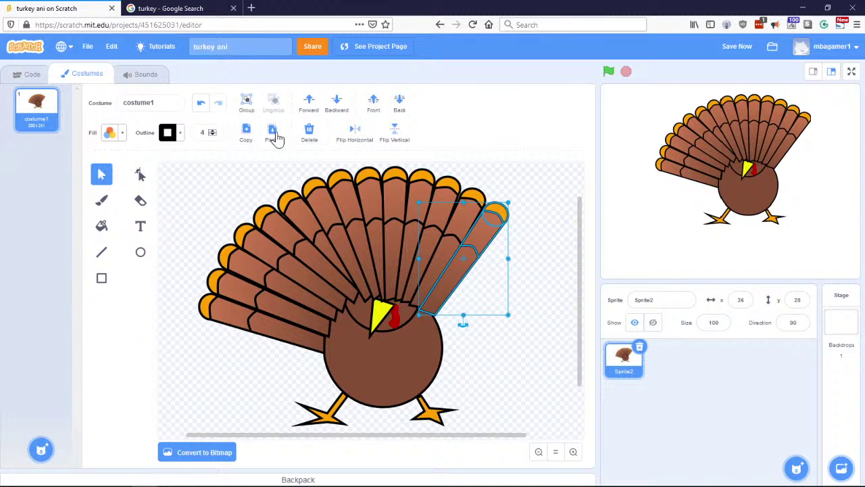
pyautogui.click(273, 136)
pyautogui.moveTo(469, 291); pyautogui.dragTo(485, 298)
pyautogui.moveTo(487, 338); pyautogui.dragTo(477, 348)
pyautogui.moveTo(473, 300); pyautogui.dragTo(467, 289)
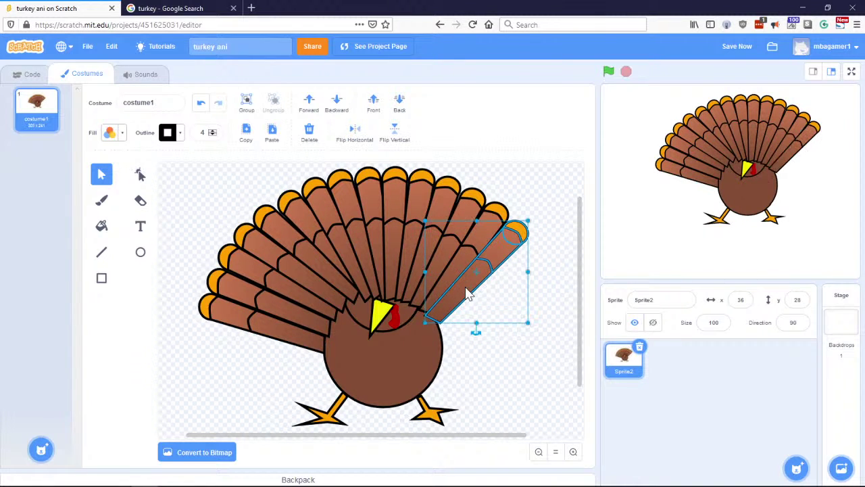
# Step: Paste a sixteenth tail feather, rotate it further clockwise and align its base with the body beside the fifteenth one
pyautogui.click(271, 139)
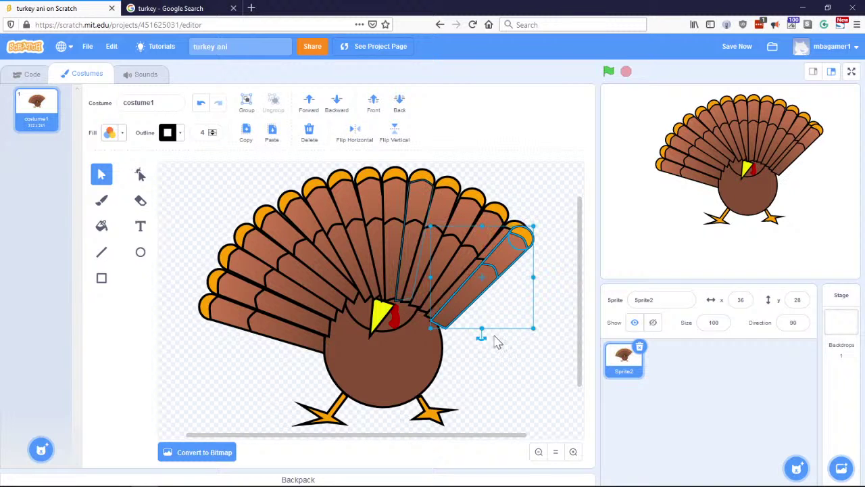
pyautogui.moveTo(471, 304); pyautogui.dragTo(480, 322)
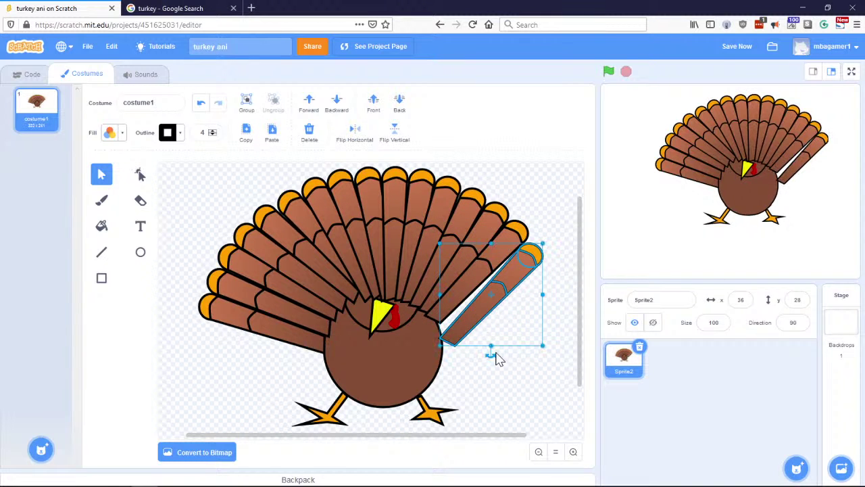
pyautogui.moveTo(490, 354)
pyautogui.mouseDown()
pyautogui.moveTo(468, 359)
pyautogui.moveTo(492, 348)
pyautogui.mouseUp()
pyautogui.moveTo(487, 318); pyautogui.dragTo(474, 309)
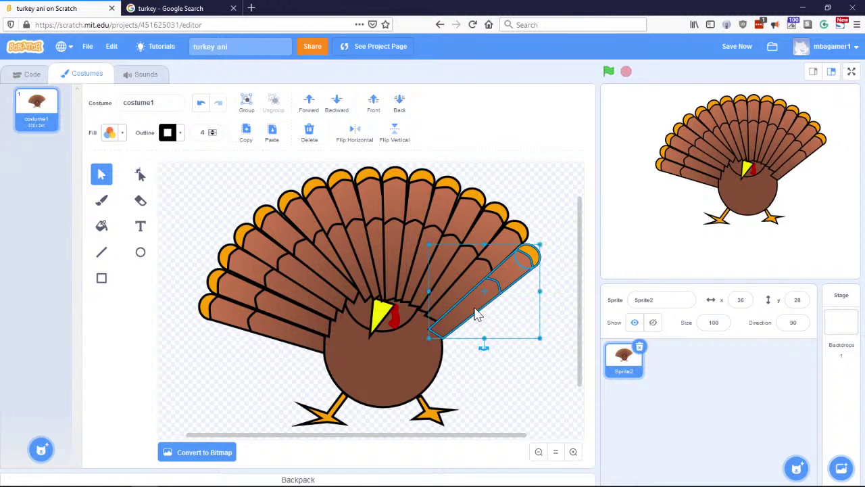
# Step: Paste a seventeenth tail feather, rotate it closer to horizontal and place it just below the sixteenth one
pyautogui.click(271, 134)
pyautogui.moveTo(490, 309)
pyautogui.mouseDown()
pyautogui.moveTo(491, 333)
pyautogui.moveTo(489, 322)
pyautogui.mouseUp()
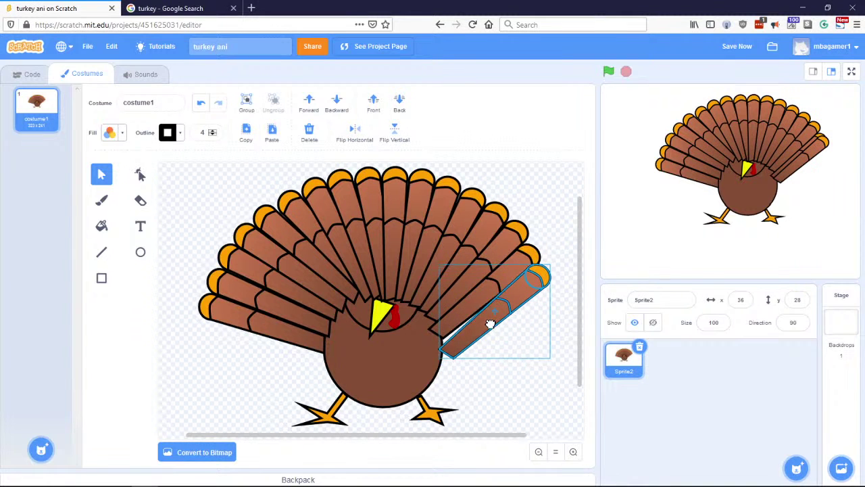
pyautogui.click(498, 369)
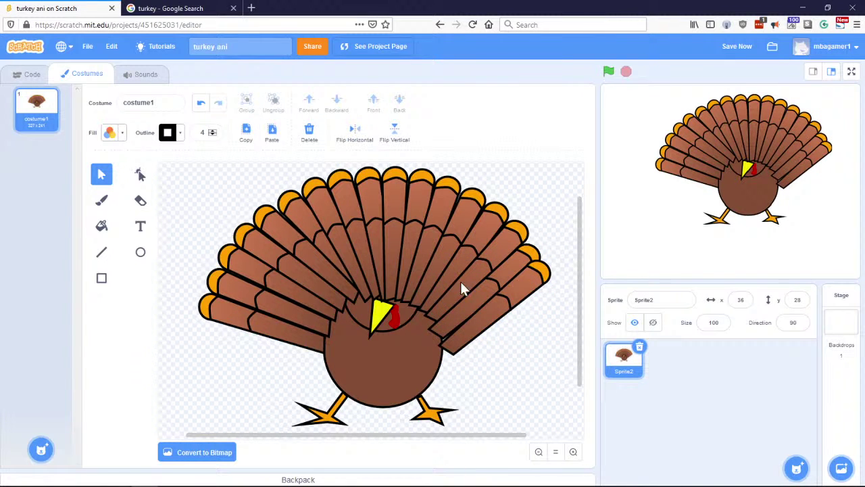
pyautogui.click(202, 103)
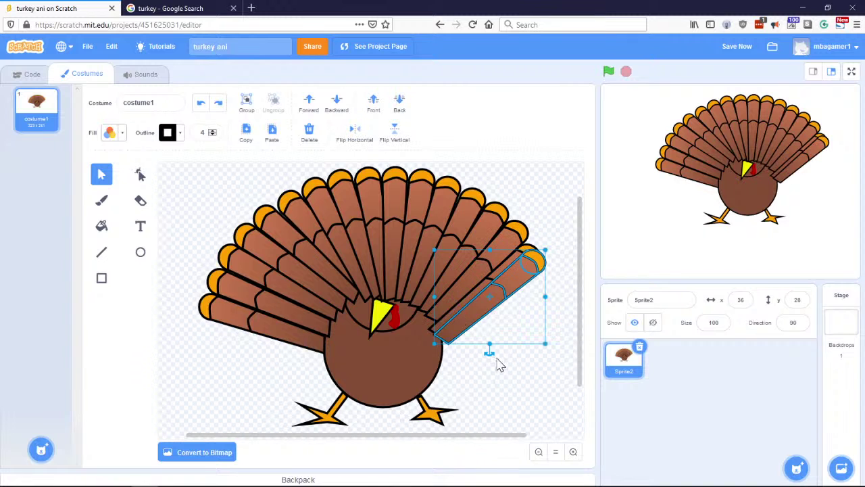
pyautogui.moveTo(490, 352); pyautogui.dragTo(482, 356)
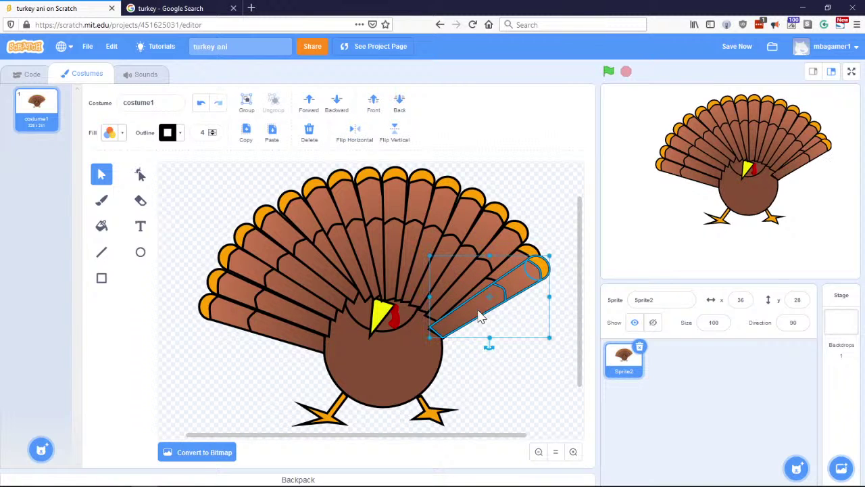
pyautogui.moveTo(479, 315)
pyautogui.mouseDown()
pyautogui.moveTo(493, 329)
pyautogui.moveTo(476, 326)
pyautogui.mouseUp()
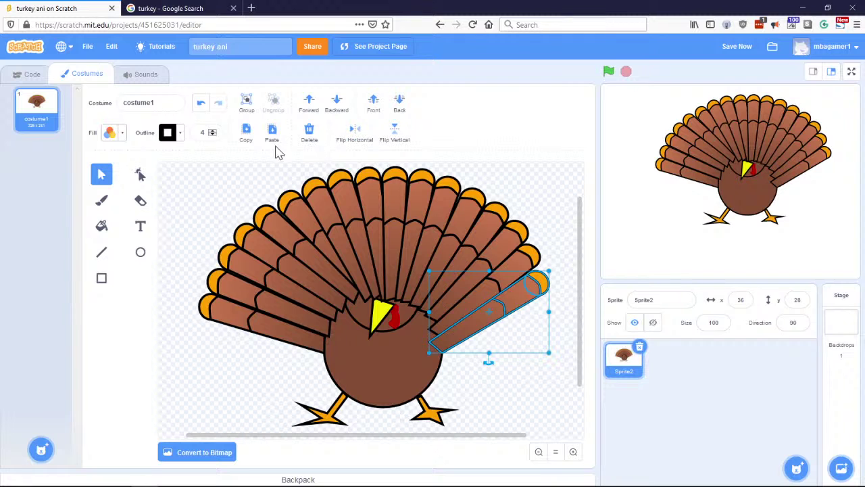
# Step: Duplicate the seventeenth tail feather, rotate the copy further toward horizontal and fit it below as the eighteenth feather
pyautogui.click(246, 138)
pyautogui.click(272, 135)
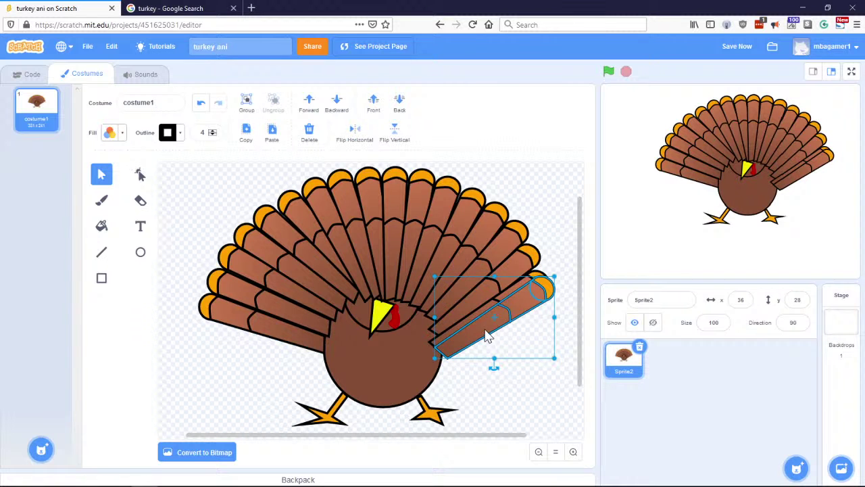
pyautogui.moveTo(485, 334)
pyautogui.mouseDown()
pyautogui.moveTo(498, 344)
pyautogui.moveTo(484, 342)
pyautogui.mouseUp()
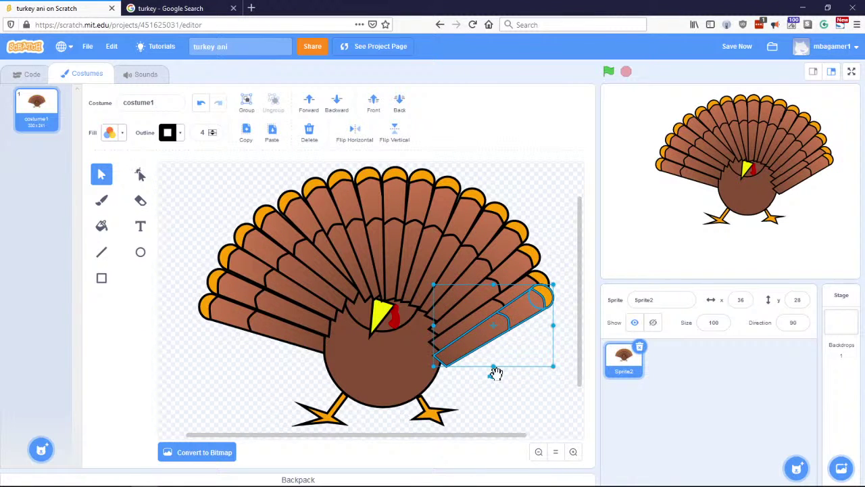
pyautogui.moveTo(496, 373); pyautogui.dragTo(471, 354)
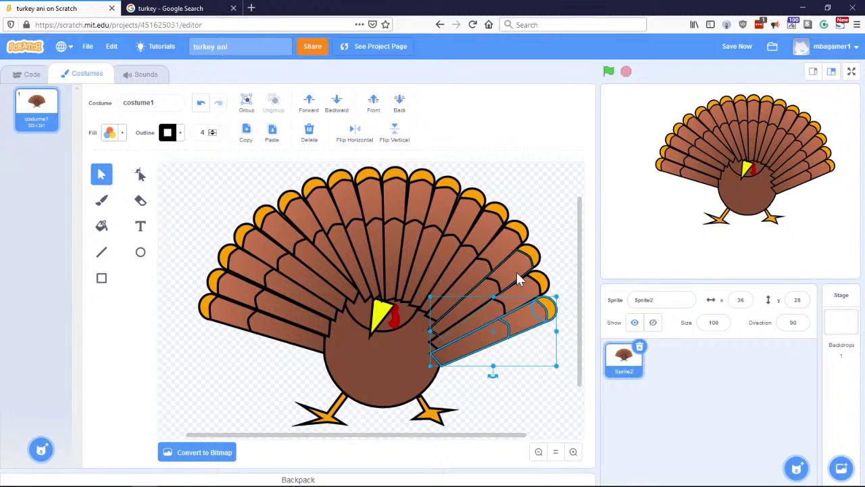
pyautogui.click(540, 206)
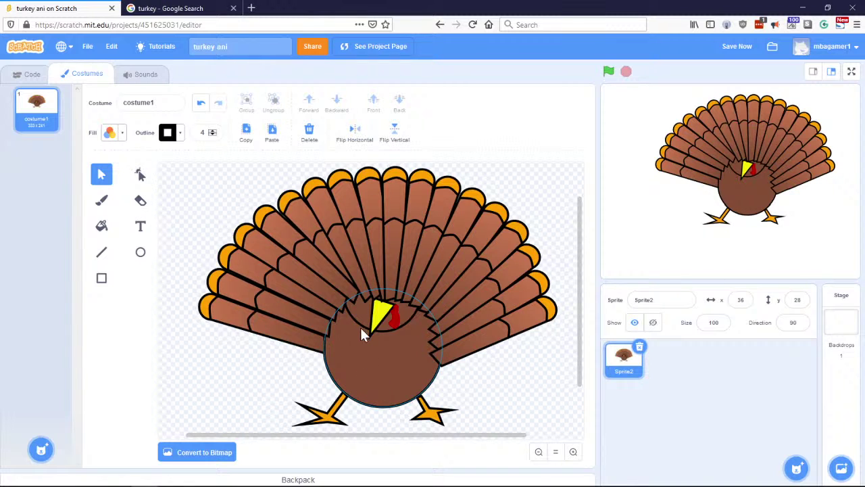
# Step: Bring the turkey's round body to the front, over the bases of the tail feathers
pyautogui.click(358, 381)
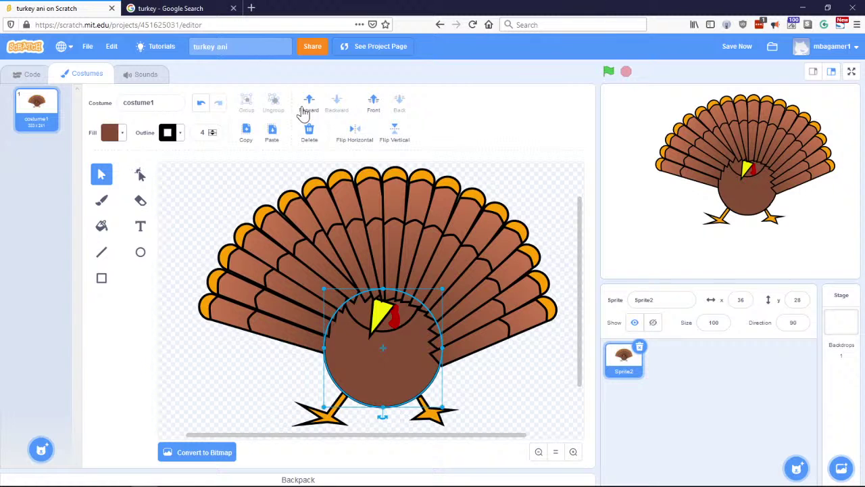
pyautogui.click(373, 108)
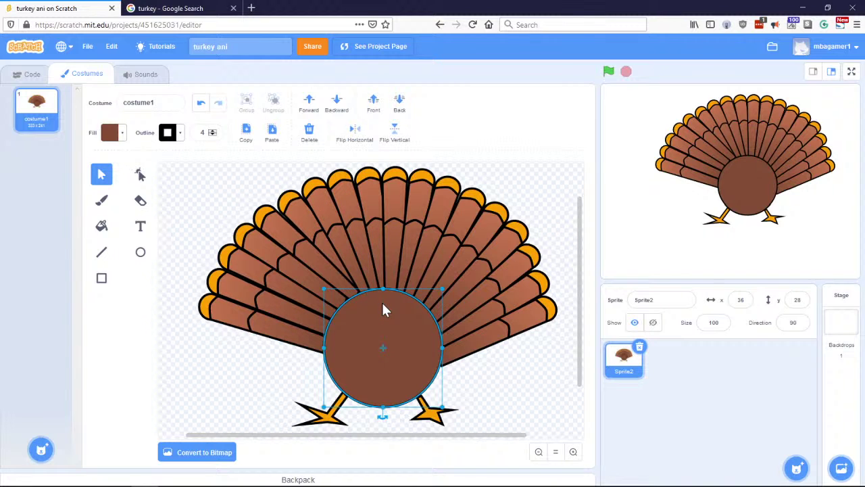
pyautogui.click(297, 372)
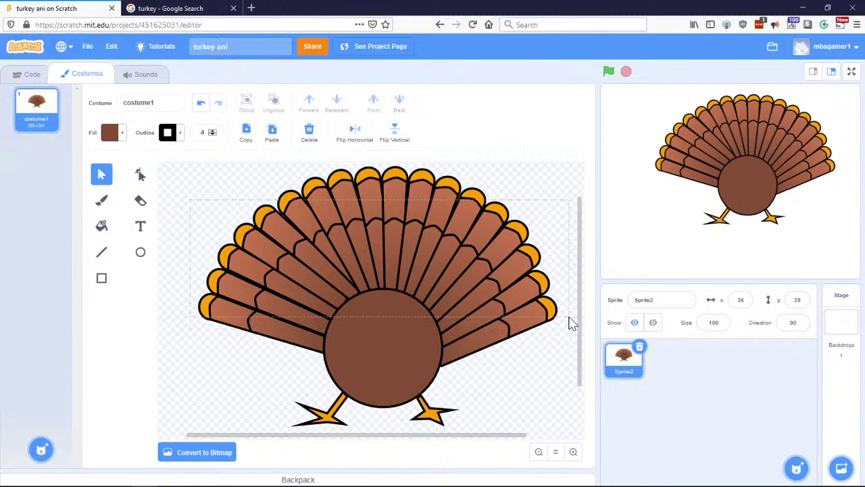
# Step: Select the six feathers on the left side of the tail and send them to the back
pyautogui.hotkey('ctrl', 'a')
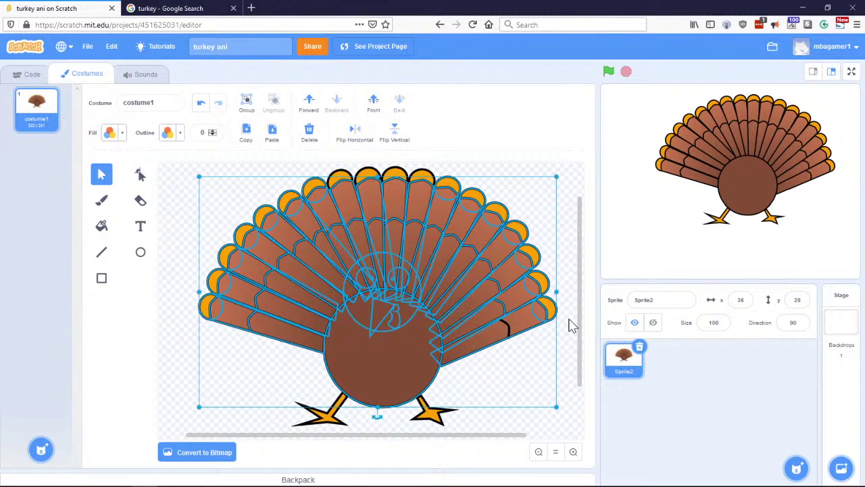
pyautogui.click(170, 248)
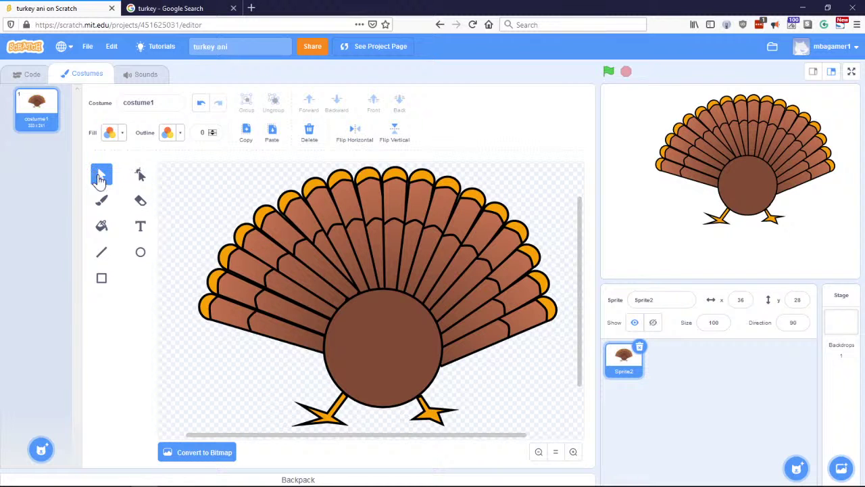
pyautogui.moveTo(180, 206); pyautogui.dragTo(286, 353)
pyautogui.moveTo(287, 352); pyautogui.dragTo(287, 354)
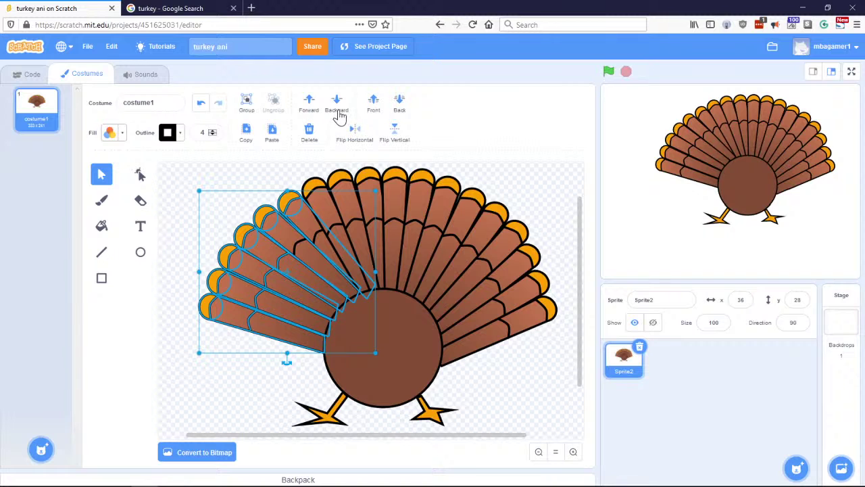
pyautogui.click(399, 107)
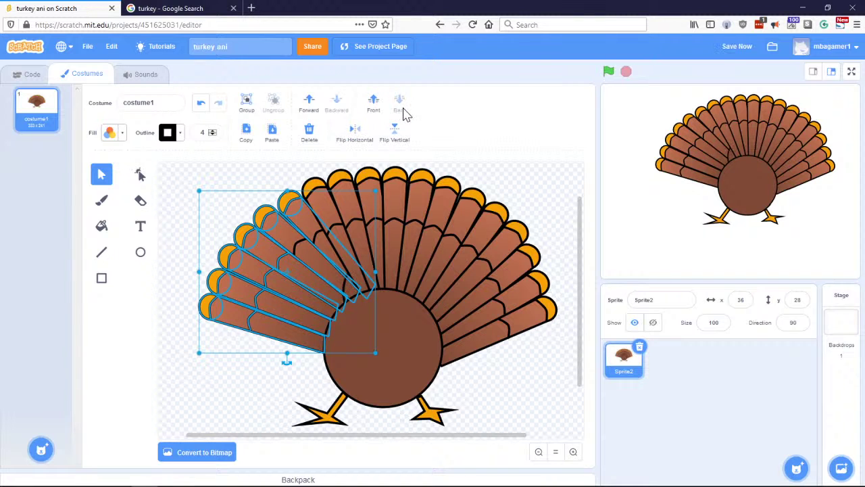
pyautogui.click(493, 170)
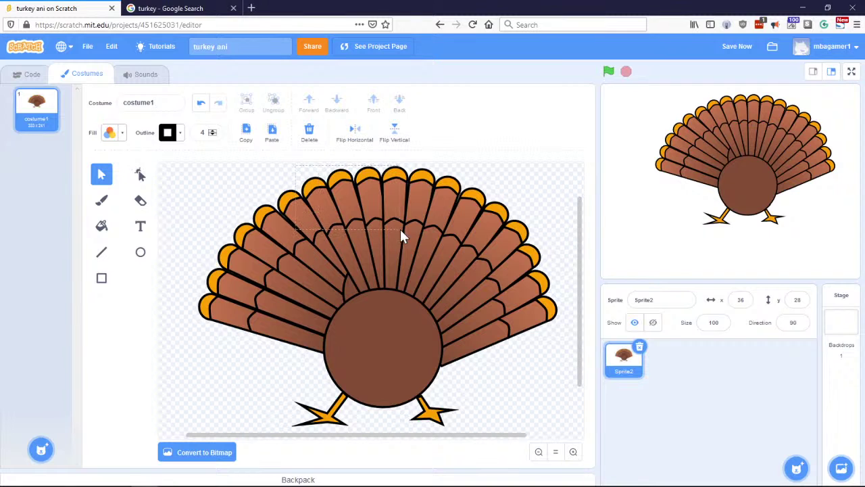
# Step: Send the upper tail feathers to the back, followed by the feathers on the tail's right side
pyautogui.moveTo(530, 287); pyautogui.dragTo(515, 230)
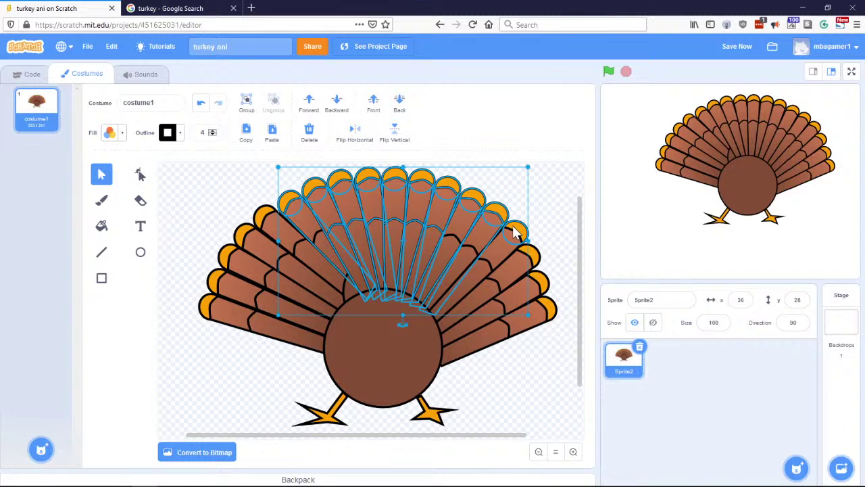
pyautogui.click(399, 105)
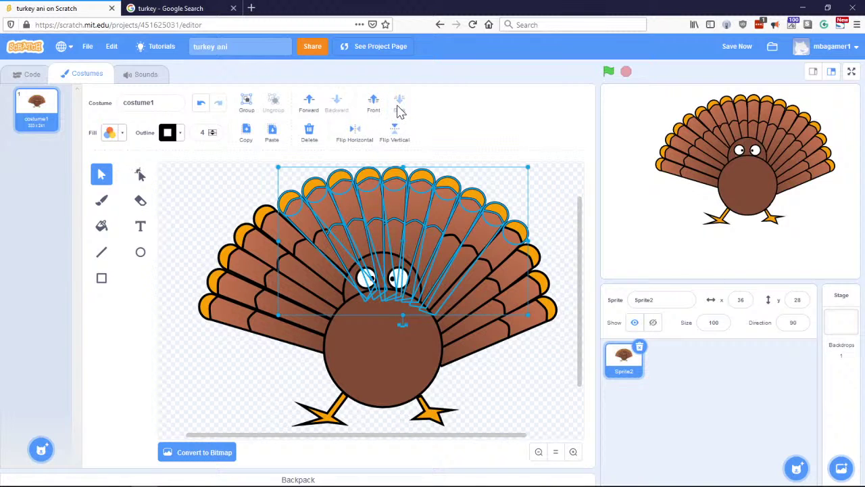
pyautogui.click(554, 225)
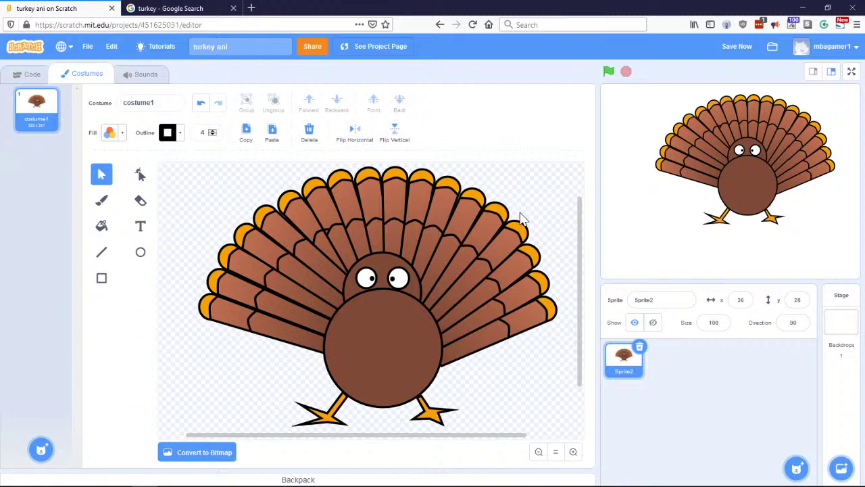
pyautogui.moveTo(553, 356); pyautogui.dragTo(565, 358)
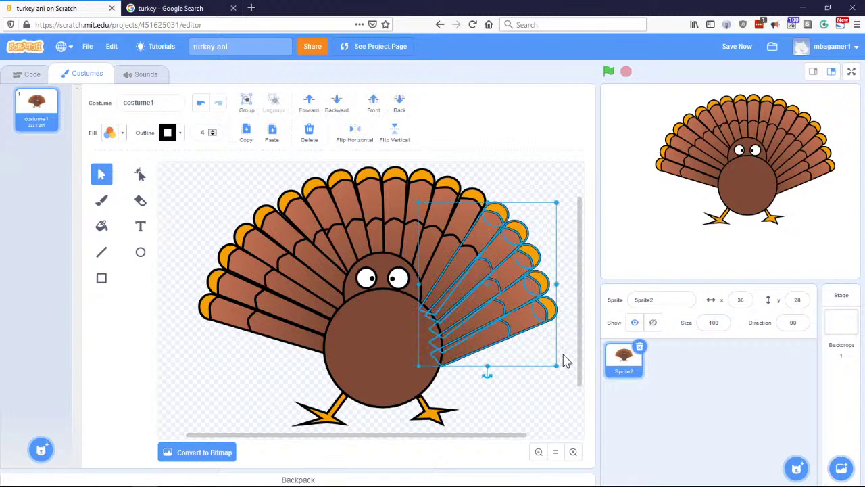
pyautogui.click(399, 108)
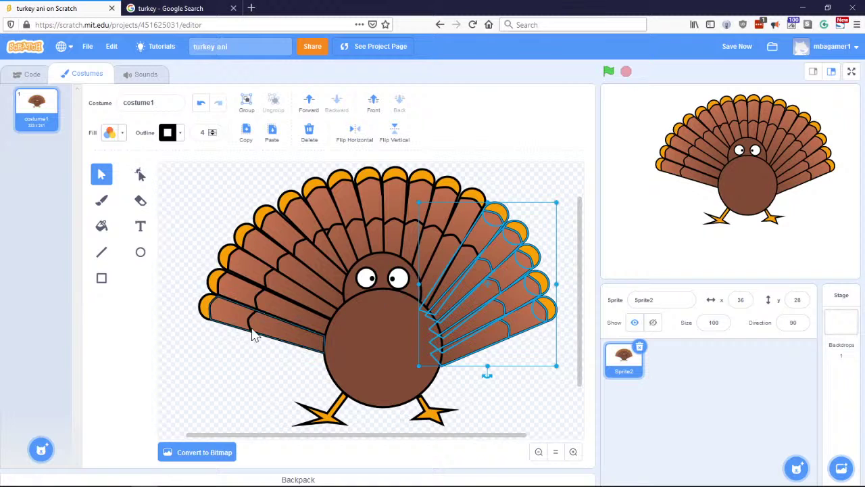
# Step: Move the round body backward layer by layer until it sits behind the beak, wattle and head but above the feathers
pyautogui.click(366, 356)
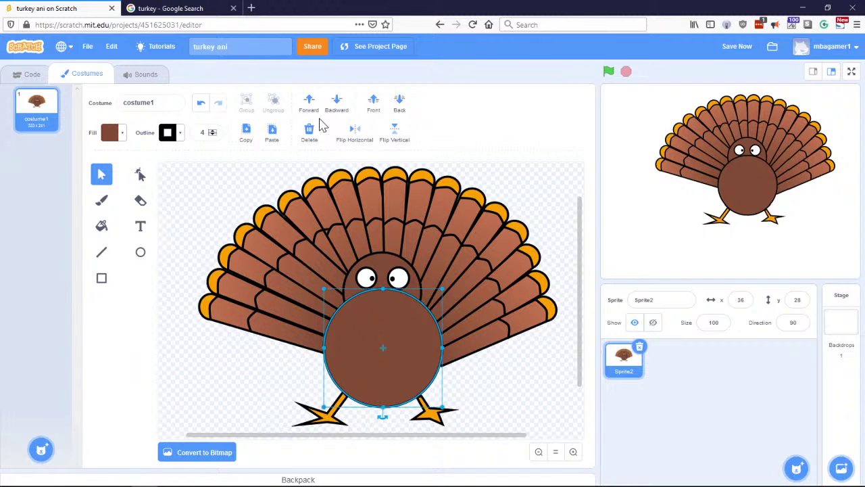
pyautogui.click(339, 115)
pyautogui.click(339, 116)
pyautogui.click(340, 116)
pyautogui.click(340, 116)
pyautogui.click(340, 116)
pyautogui.click(340, 116)
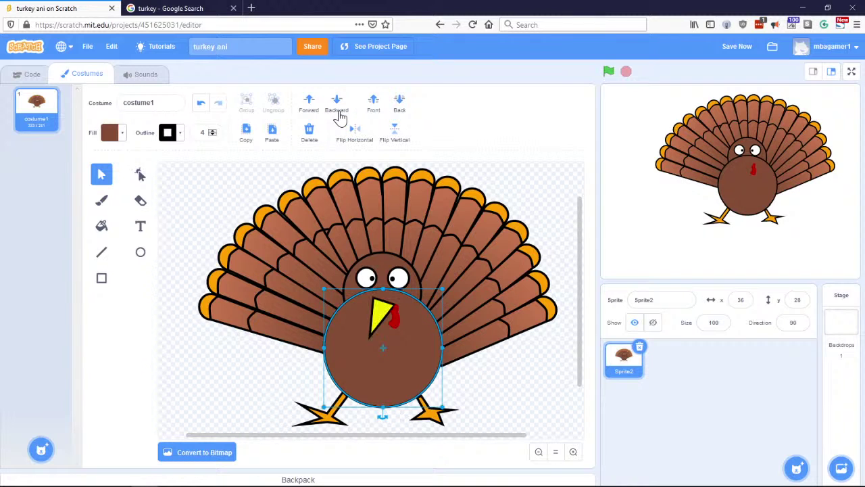
pyautogui.click(340, 116)
pyautogui.click(340, 116)
pyautogui.click(340, 116)
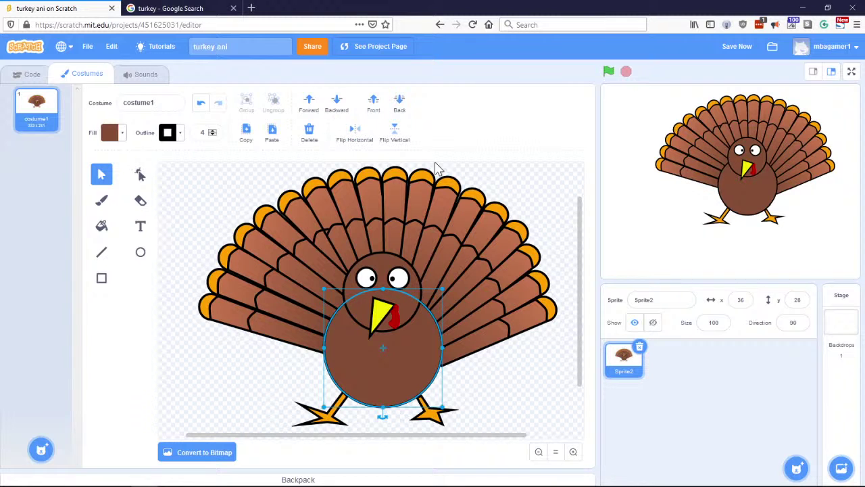
pyautogui.click(542, 189)
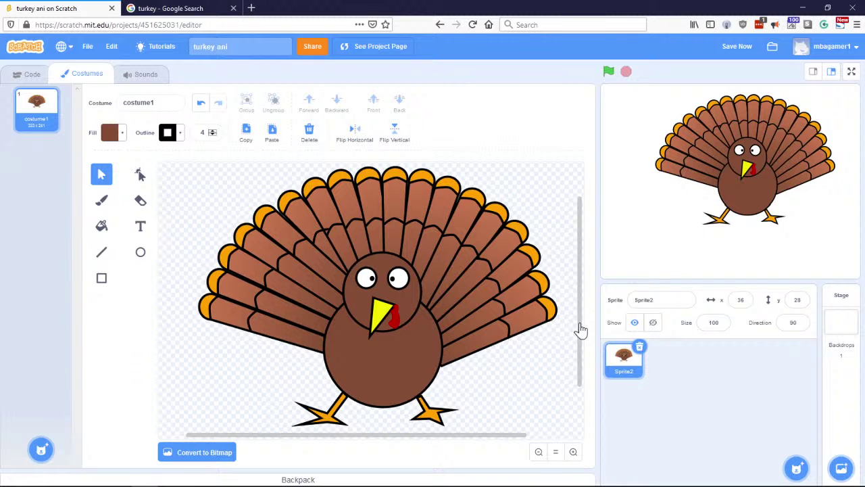
pyautogui.moveTo(579, 331)
pyautogui.mouseDown()
pyautogui.moveTo(577, 350)
pyautogui.moveTo(575, 325)
pyautogui.moveTo(579, 331)
pyautogui.mouseUp()
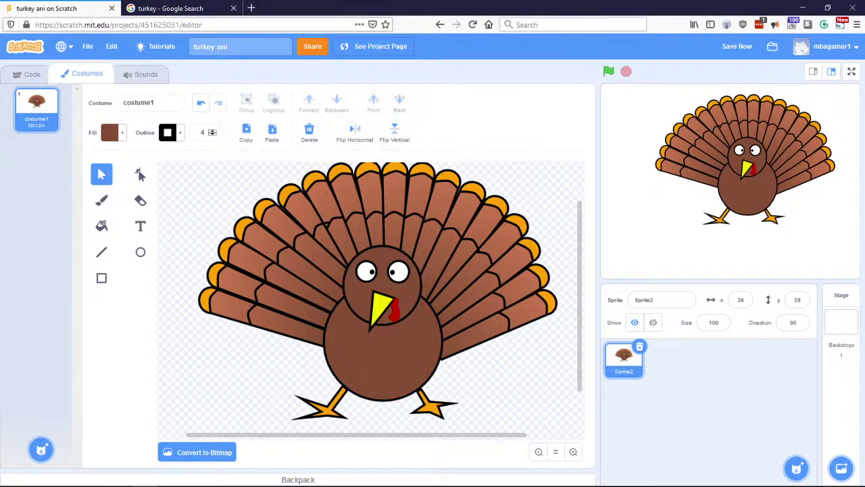
pyautogui.click(169, 9)
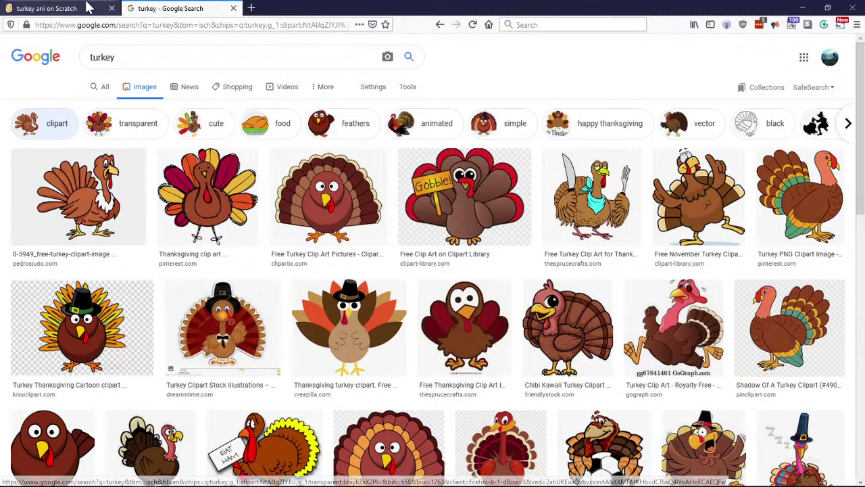
pyautogui.click(86, 9)
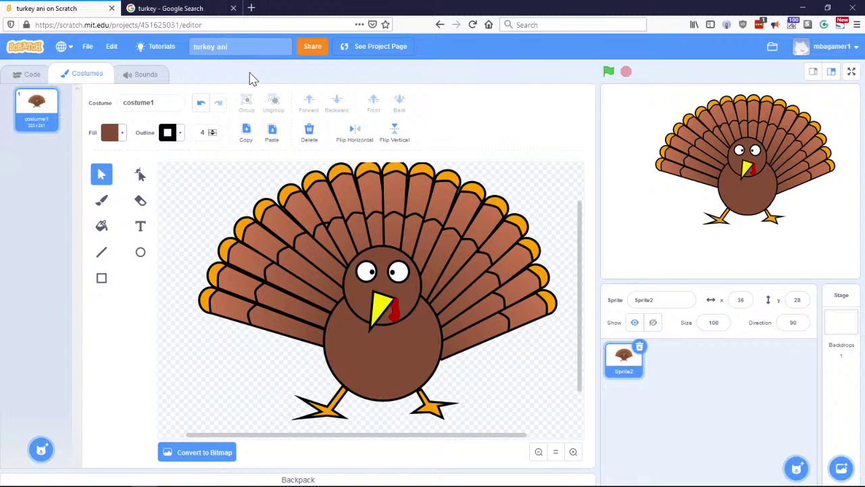
# Step: Play the turkey sprite's pop sound in the sound editor
pyautogui.click(146, 75)
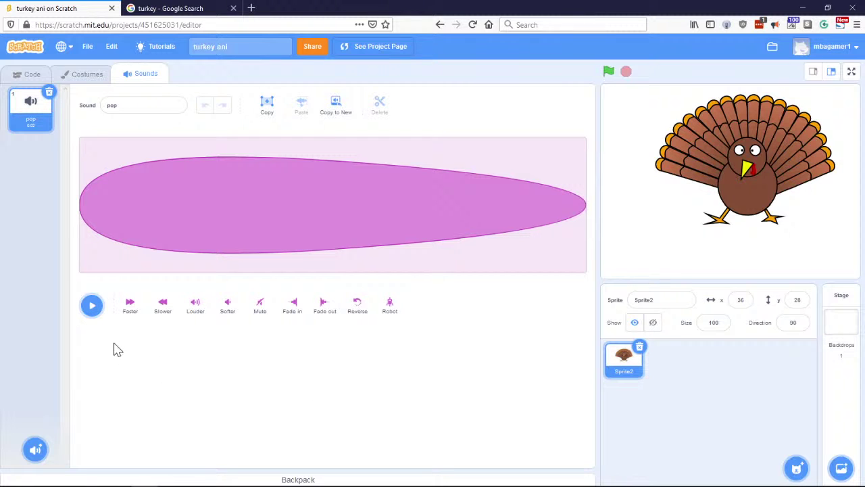
pyautogui.click(93, 309)
pyautogui.click(94, 308)
pyautogui.moveTo(37, 454)
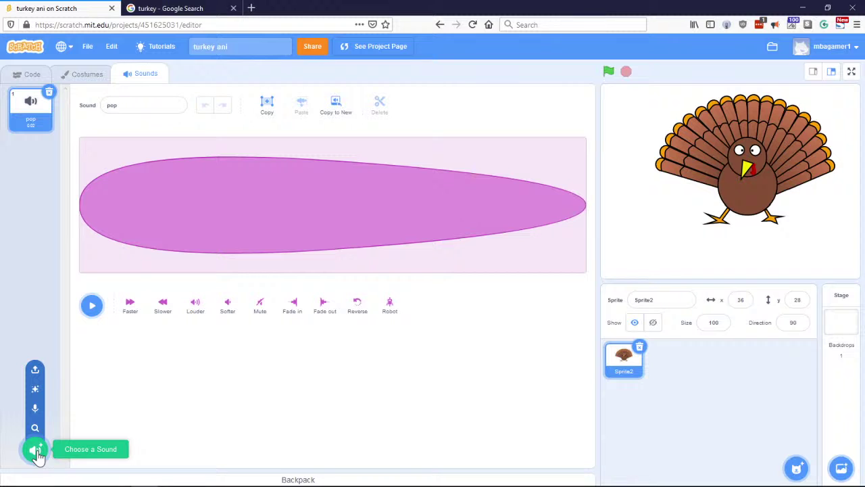
pyautogui.click(36, 373)
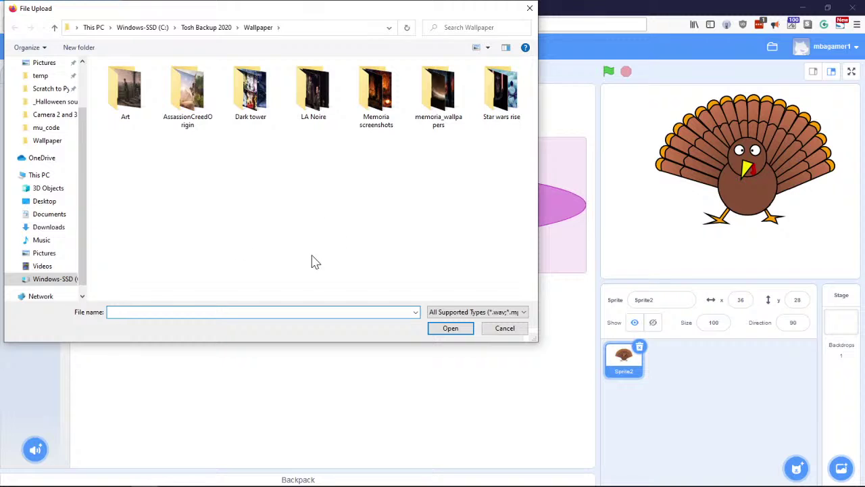
pyautogui.click(523, 313)
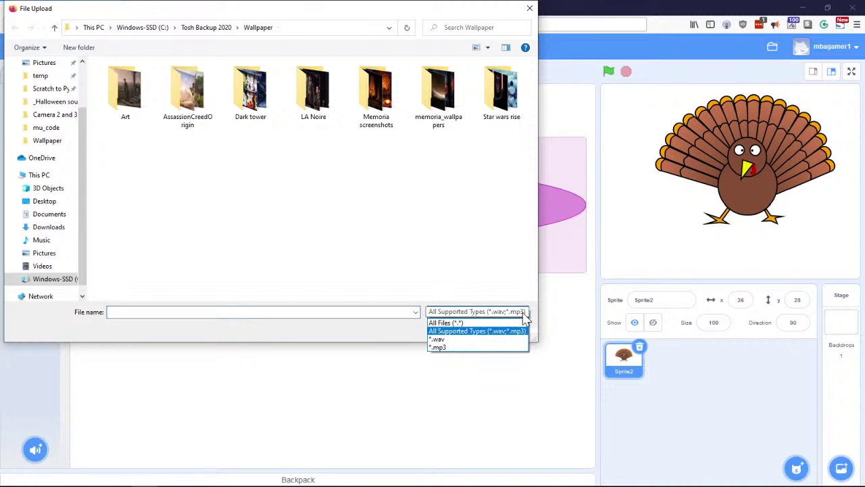
pyautogui.click(417, 346)
pyautogui.click(505, 329)
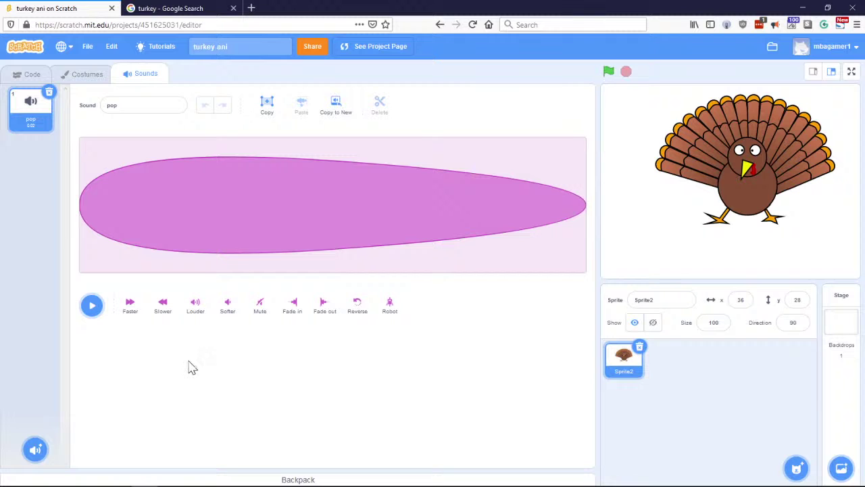
# Step: Start a new sound recording for the turkey and allow the site to use the Desktop Microphone
pyautogui.moveTo(37, 452)
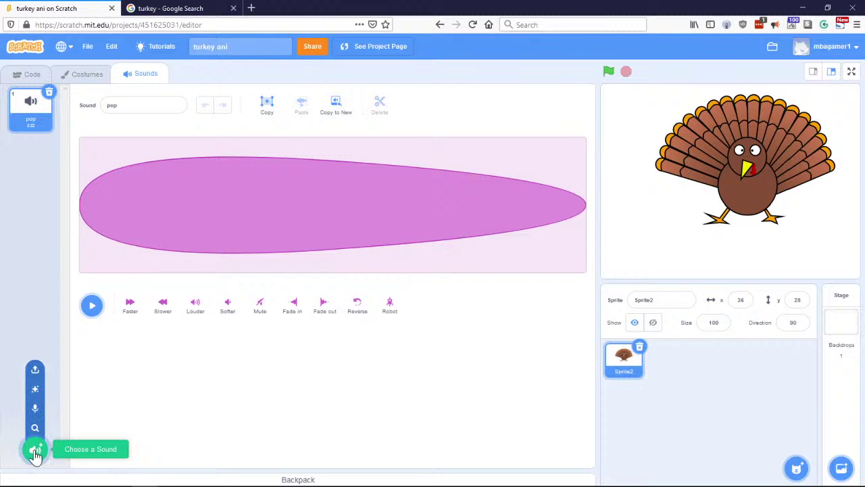
pyautogui.click(35, 410)
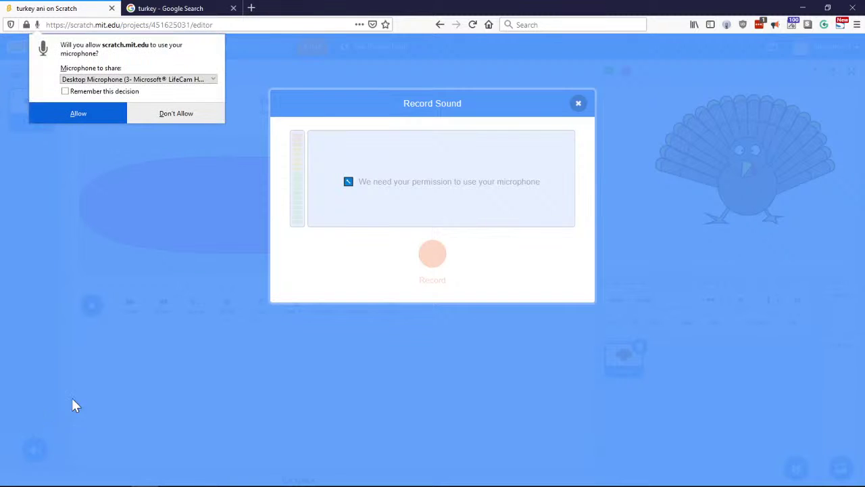
pyautogui.click(213, 80)
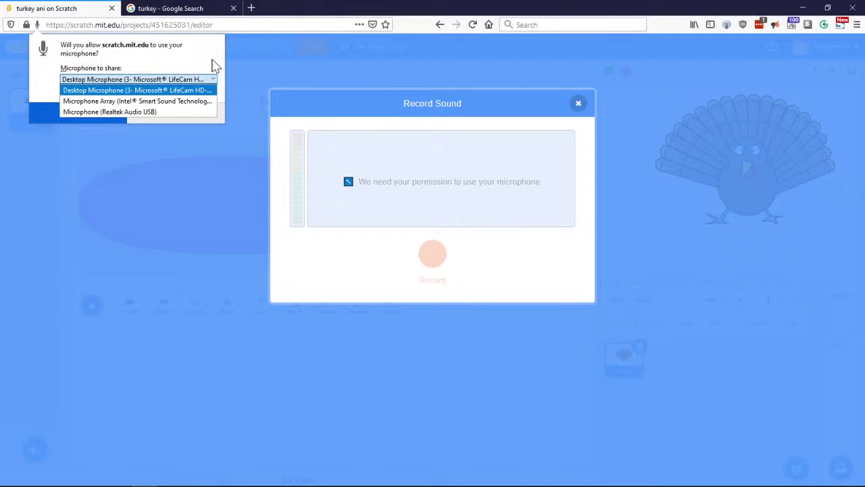
pyautogui.click(215, 66)
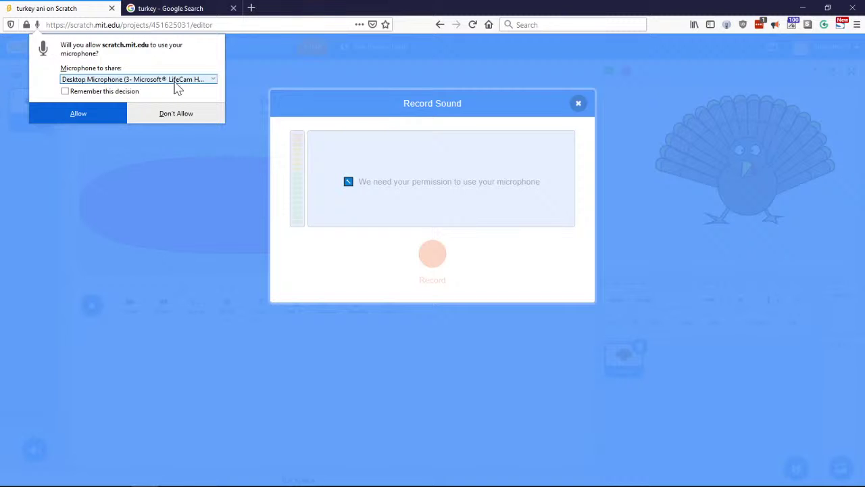
pyautogui.click(94, 118)
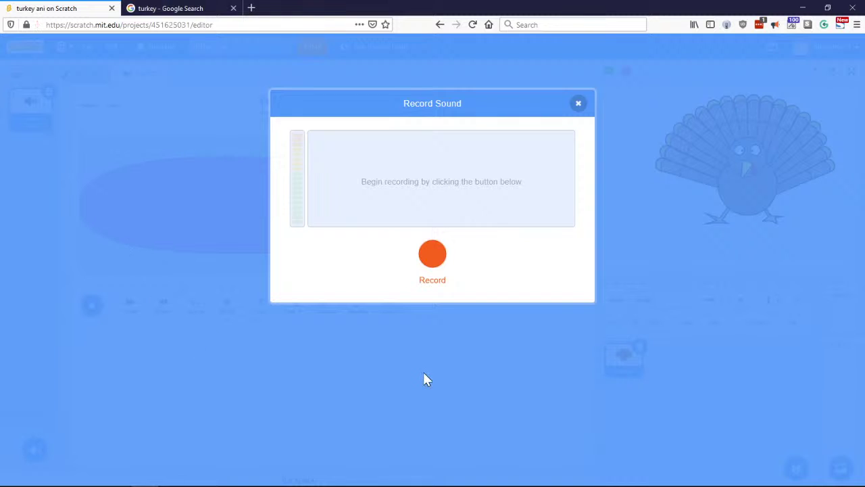
# Step: Record a short gobble sound for the turkey and play the recording back
pyautogui.click(433, 268)
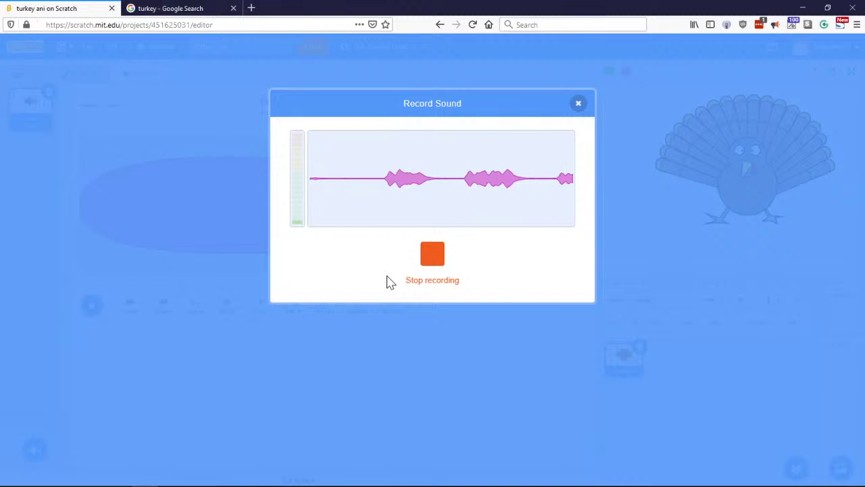
pyautogui.click(433, 256)
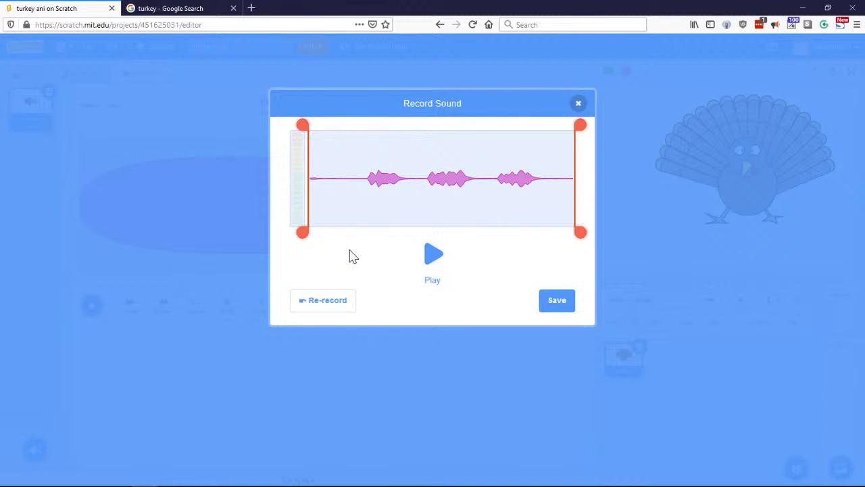
pyautogui.click(434, 256)
# Step: Trim the silence from the beginning and end of the recording, preview it and save it
pyautogui.moveTo(304, 241); pyautogui.dragTo(352, 244)
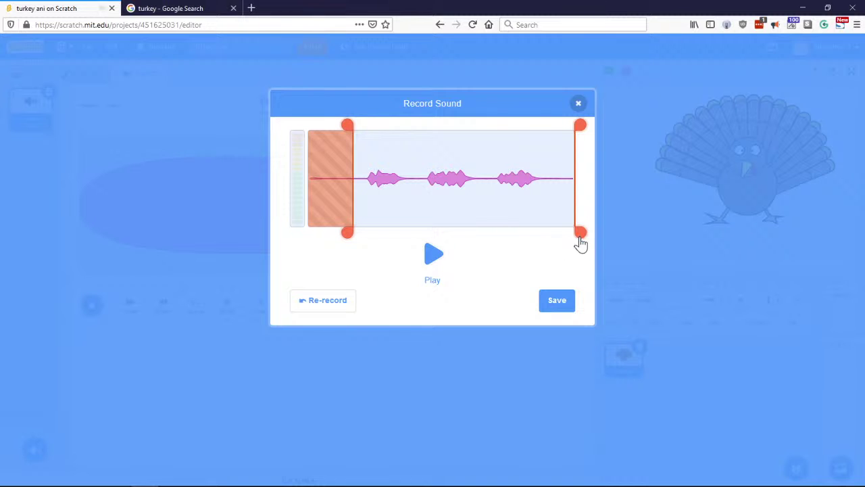
pyautogui.moveTo(581, 243); pyautogui.dragTo(558, 242)
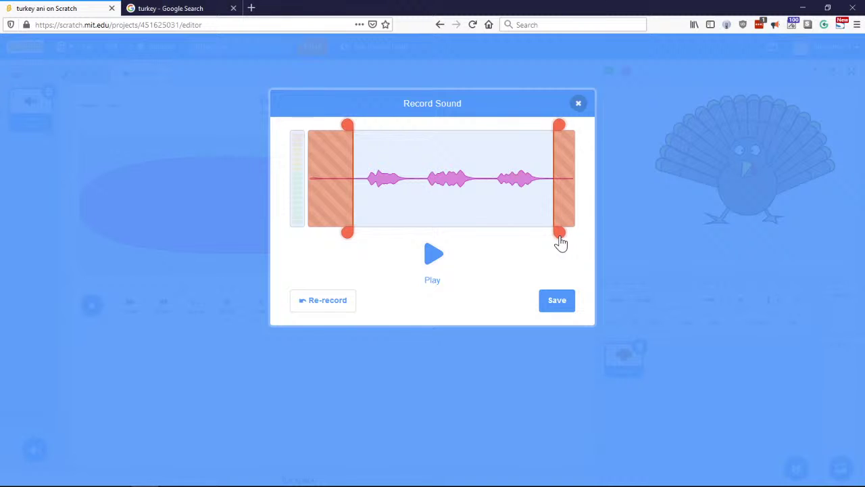
pyautogui.click(436, 257)
pyautogui.click(558, 302)
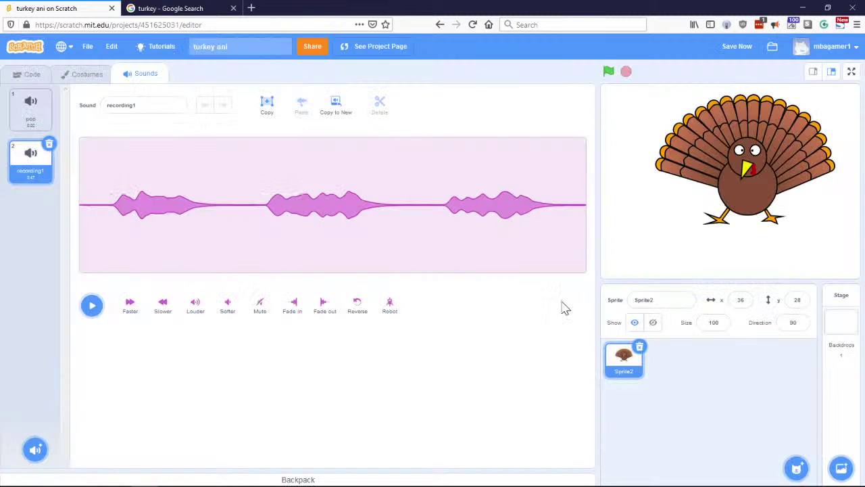
# Step: Play the saved recording, try the Robot effect on it and undo the effect
pyautogui.click(93, 308)
pyautogui.click(387, 308)
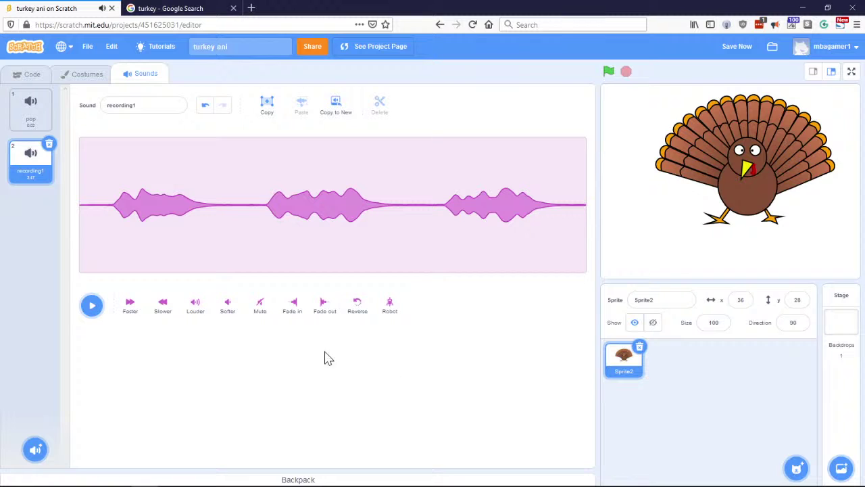
pyautogui.click(205, 108)
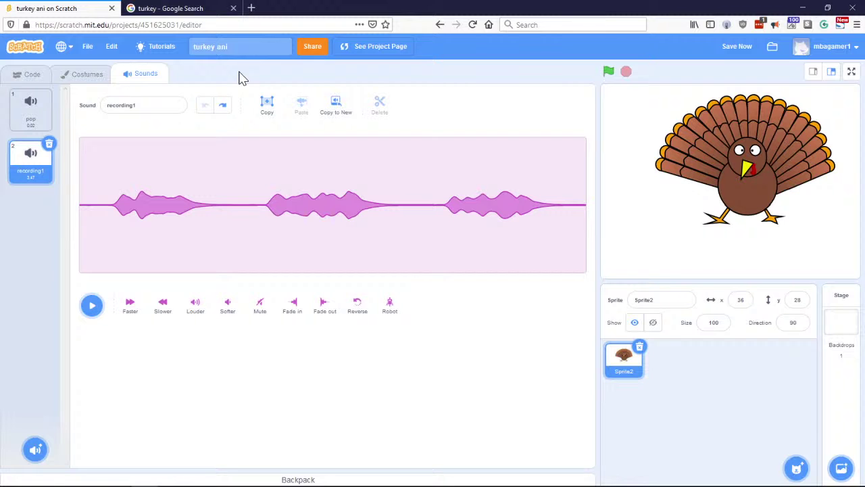
# Step: Place a "when green flag clicked" block in the turkey's empty script area
pyautogui.click(27, 77)
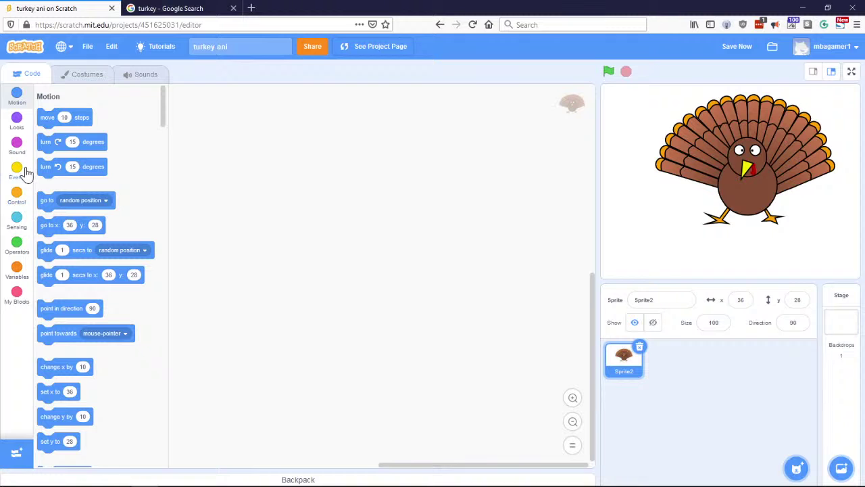
pyautogui.click(18, 200)
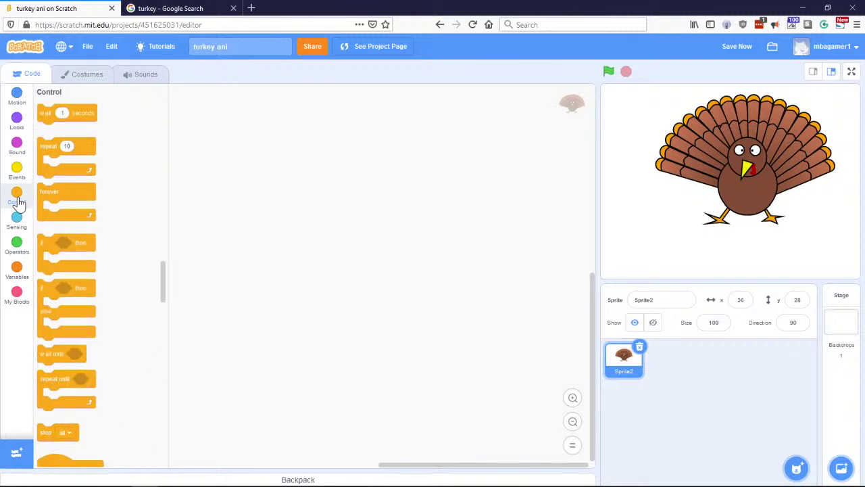
pyautogui.click(19, 177)
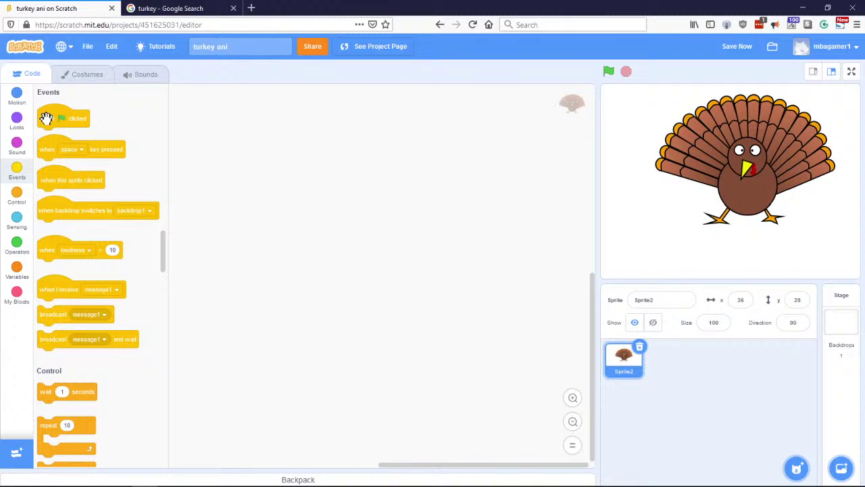
pyautogui.moveTo(45, 120); pyautogui.dragTo(228, 134)
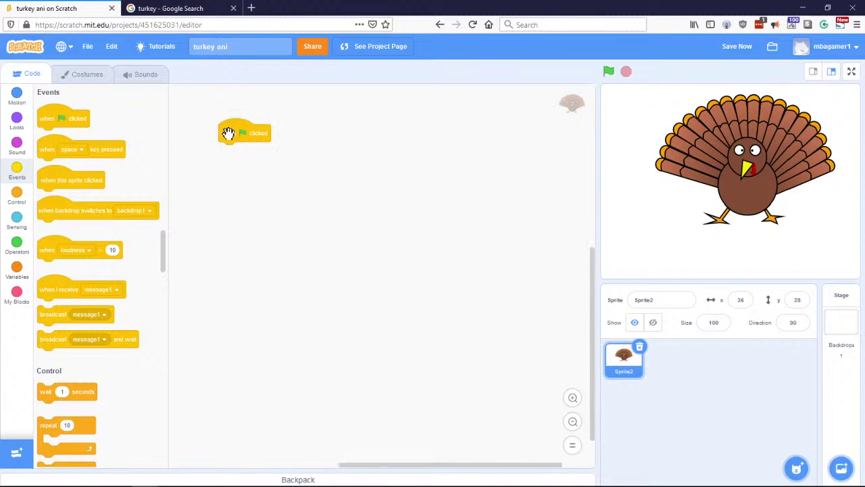
pyautogui.click(17, 120)
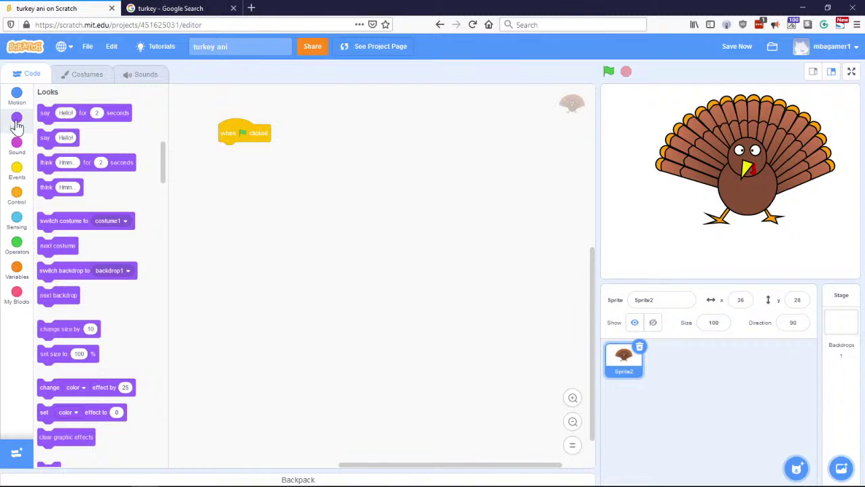
pyautogui.click(17, 144)
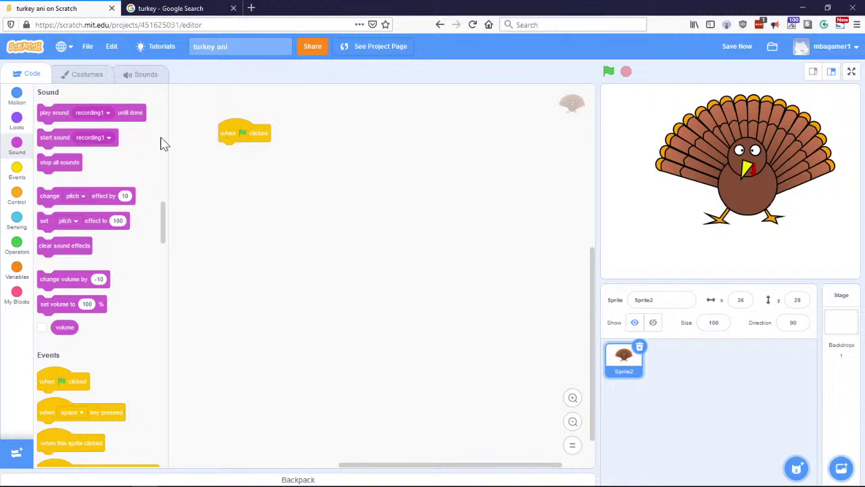
pyautogui.click(105, 112)
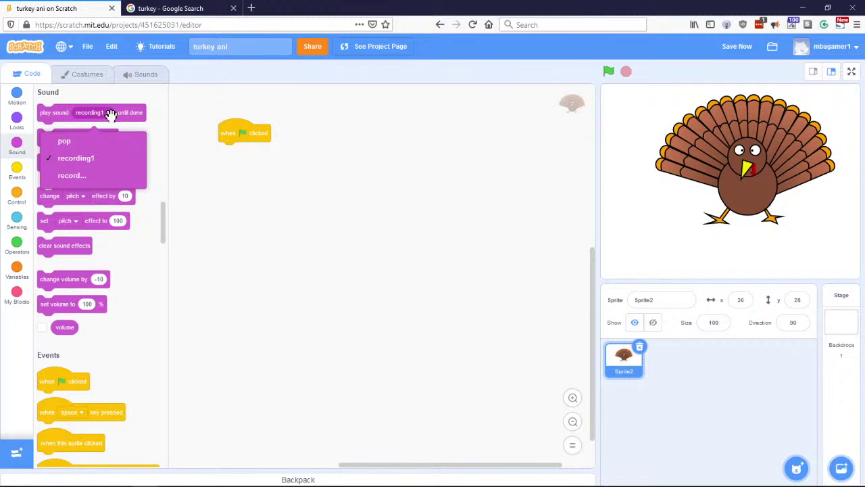
pyautogui.click(156, 128)
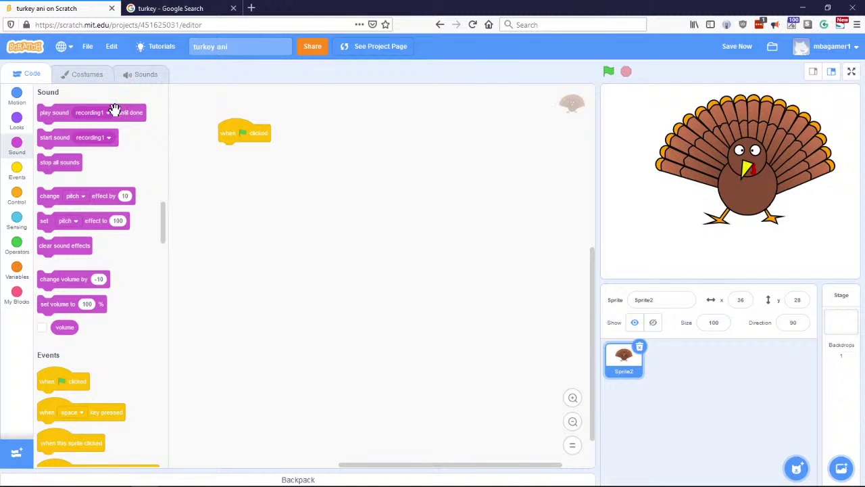
# Step: Rename the recording1 sound as Gobble
pyautogui.click(140, 79)
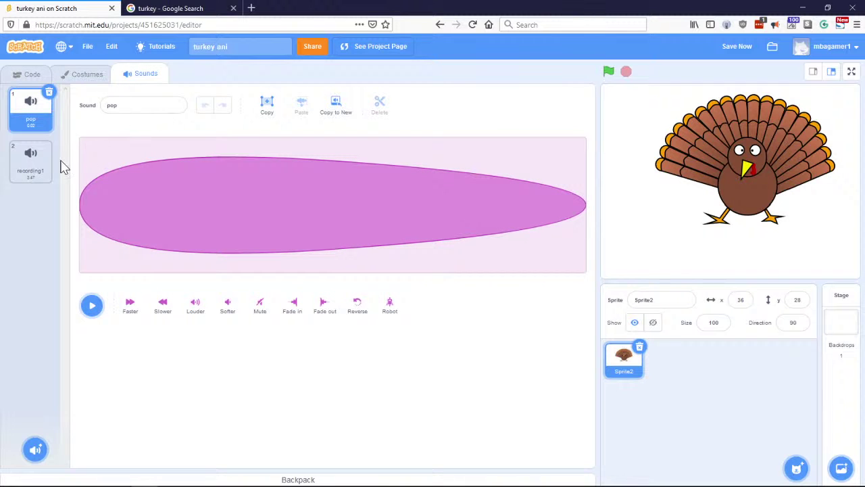
pyautogui.click(26, 169)
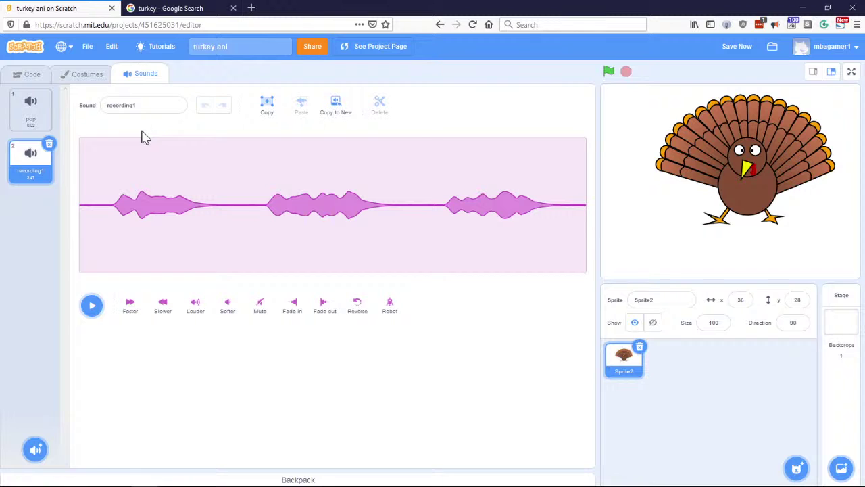
pyautogui.click(142, 105)
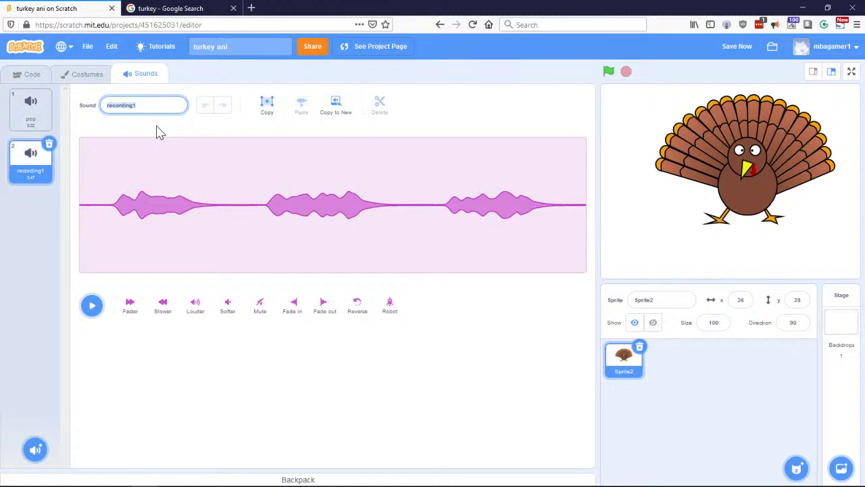
pyautogui.write('Gobble')
# Step: Add "play sound Gobble until done" and "say Happy Thanksgiving! for 2 seconds" blocks beneath the green flag block
pyautogui.click(32, 76)
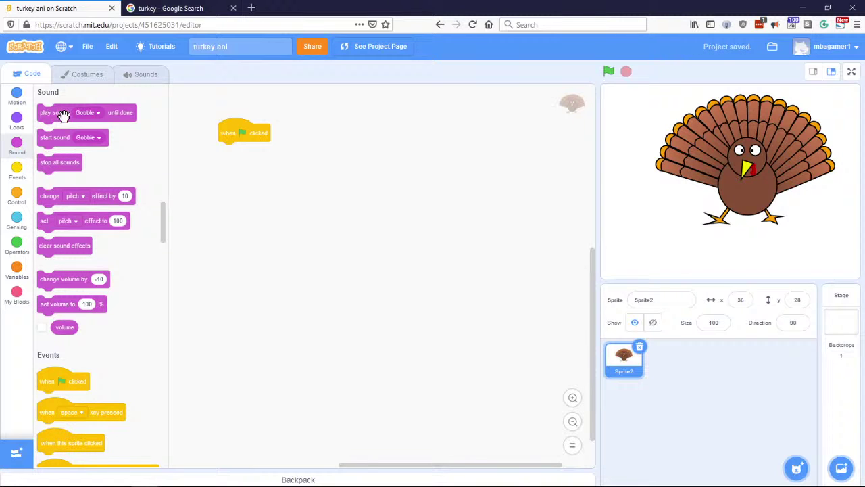
pyautogui.moveTo(63, 115); pyautogui.dragTo(237, 168)
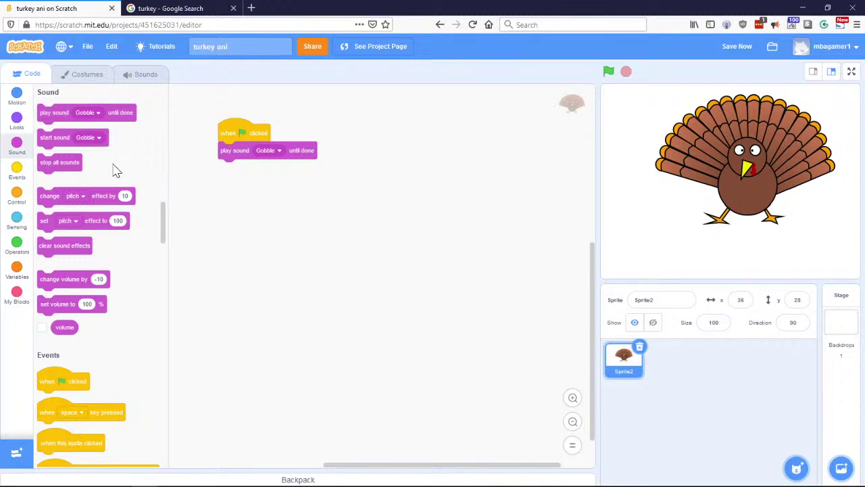
pyautogui.click(20, 124)
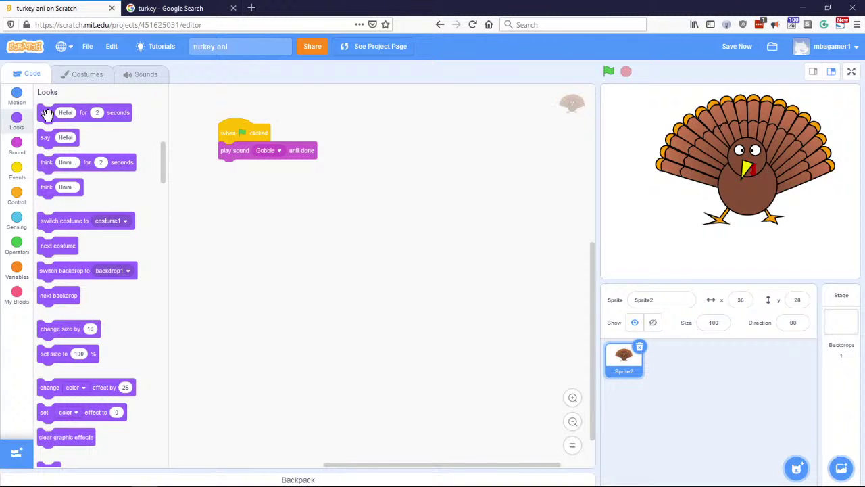
pyautogui.moveTo(47, 113); pyautogui.dragTo(223, 177)
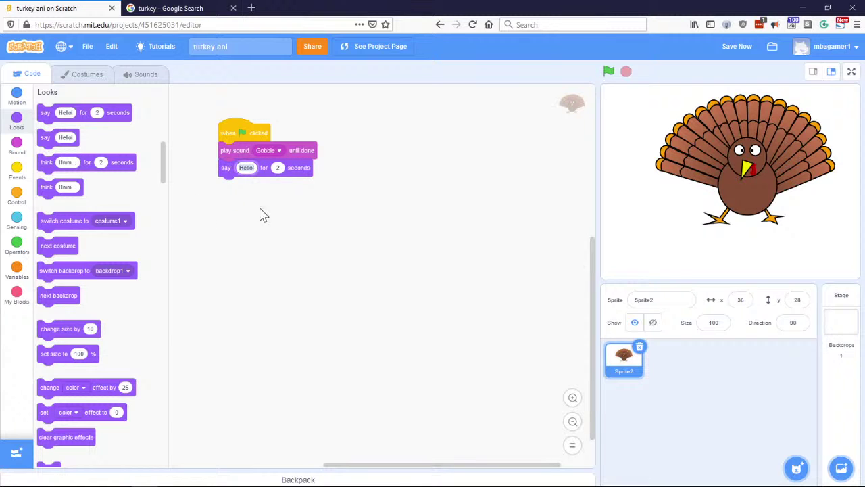
pyautogui.write('Ha')
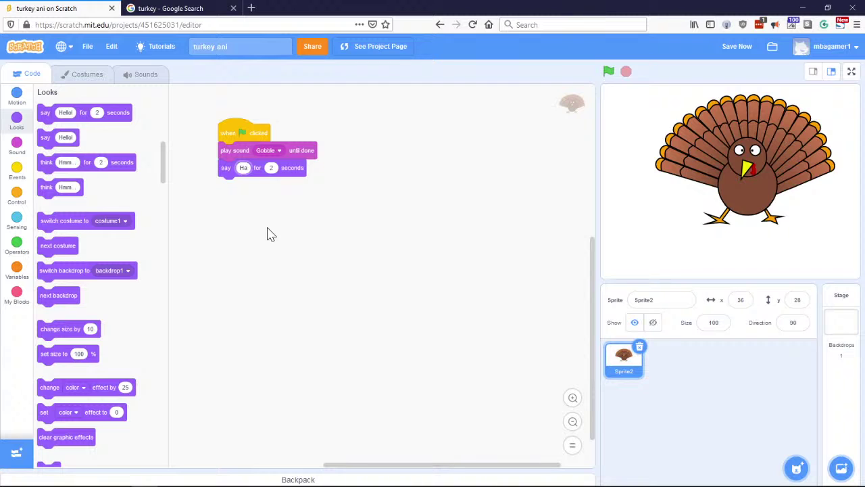
pyautogui.write('ppy T')
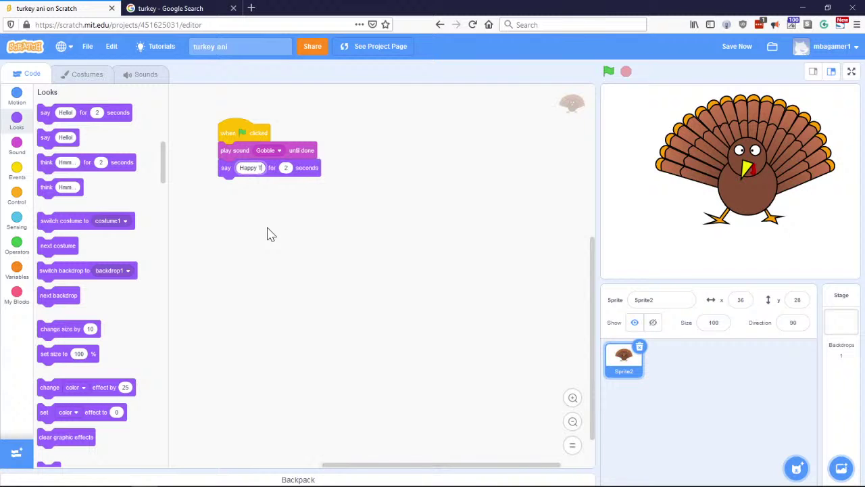
pyautogui.write('hank')
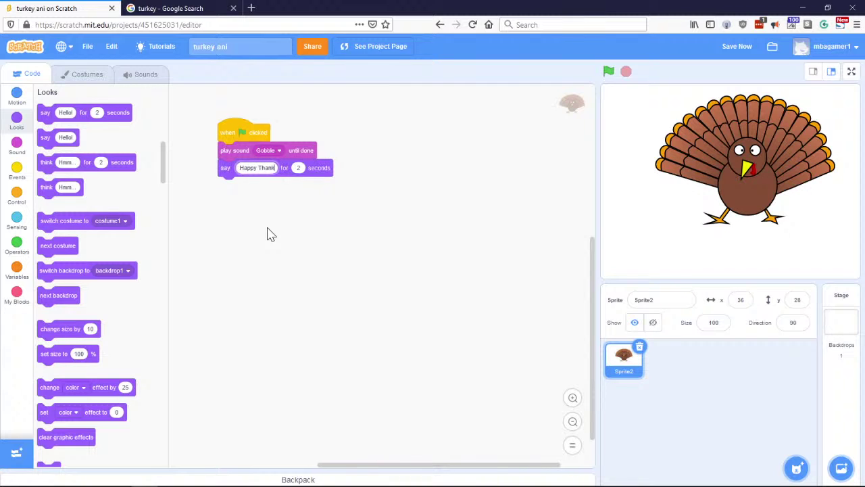
pyautogui.write('sgiv')
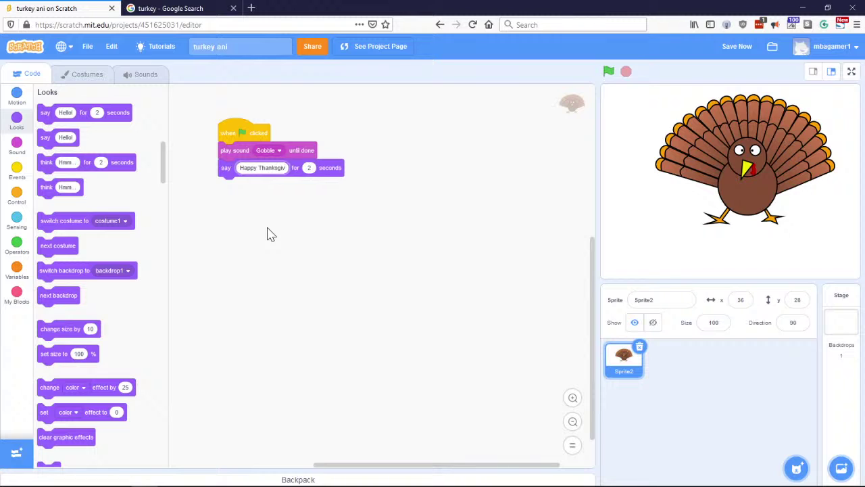
pyautogui.write('ing')
pyautogui.press('Return')
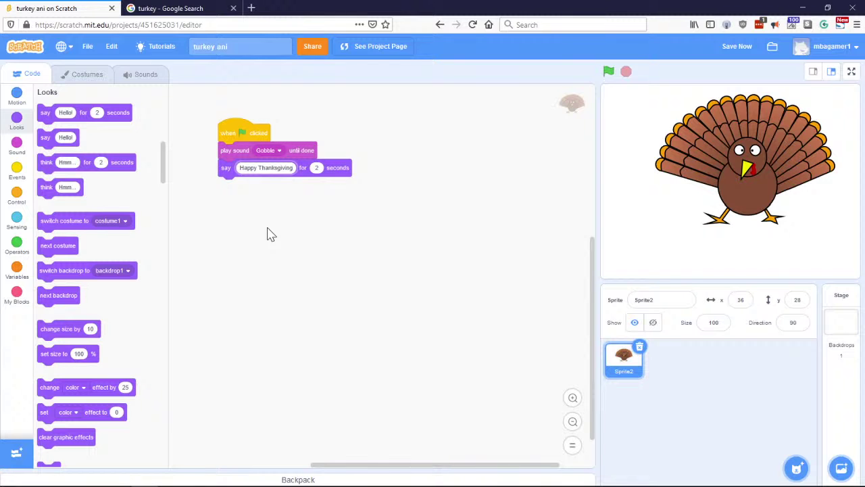
pyautogui.write('!')
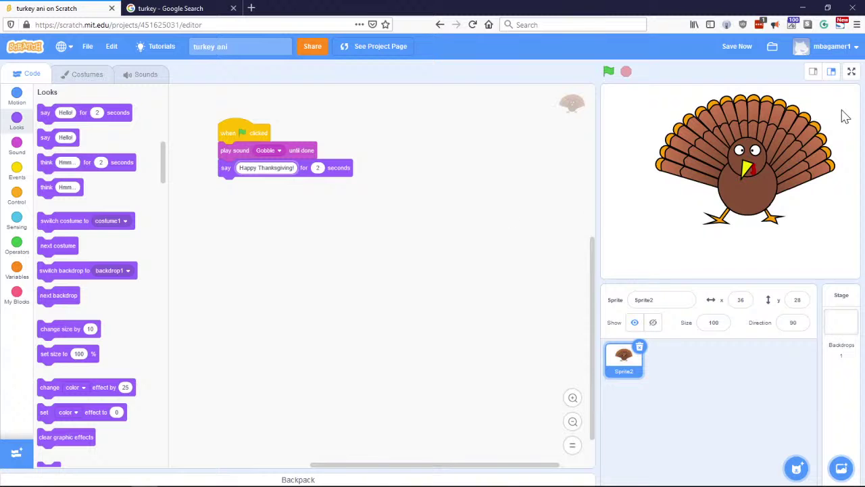
# Step: Run the turkey script in full screen, return to the editor and run it again
pyautogui.click(852, 73)
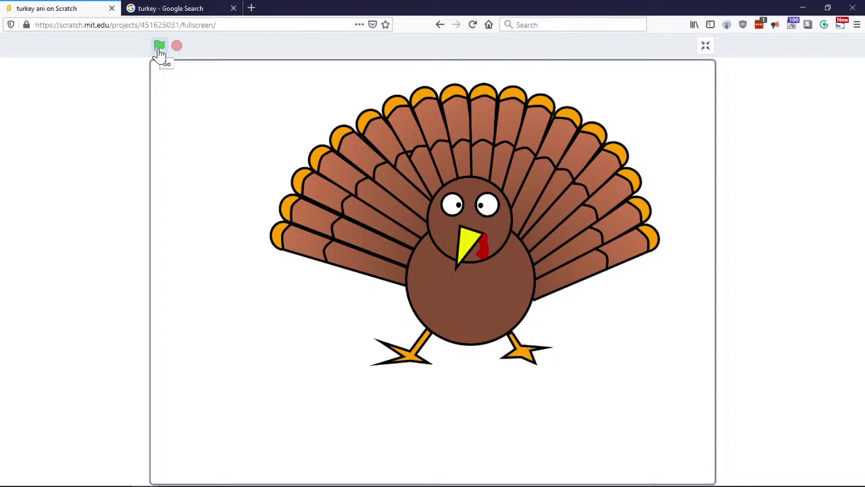
pyautogui.click(160, 49)
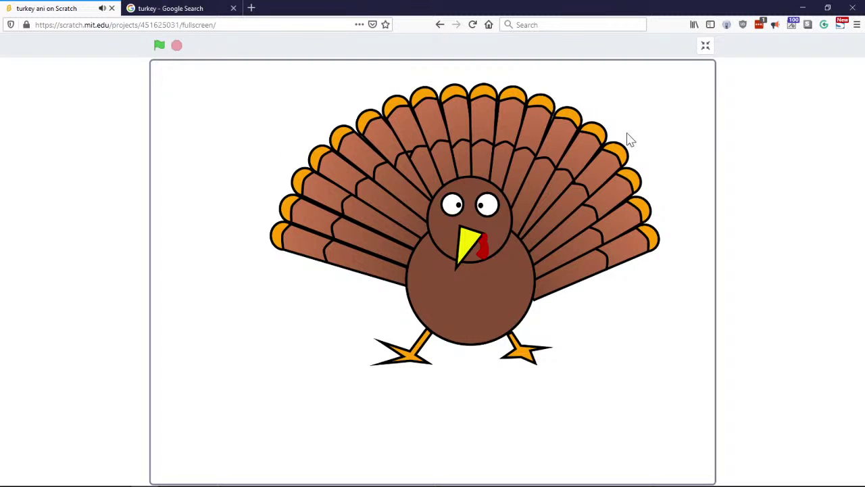
pyautogui.click(704, 47)
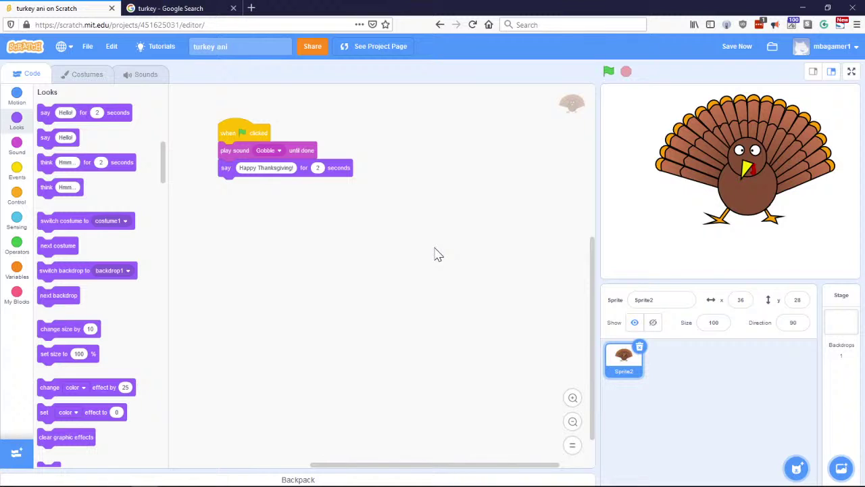
pyautogui.click(608, 71)
# Step: Duplicate the turkey's costume1
pyautogui.click(86, 76)
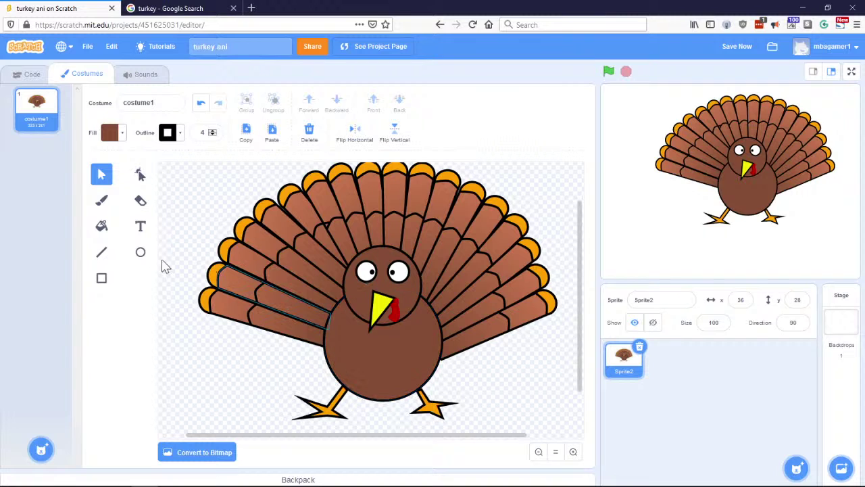
pyautogui.rightClick(36, 126)
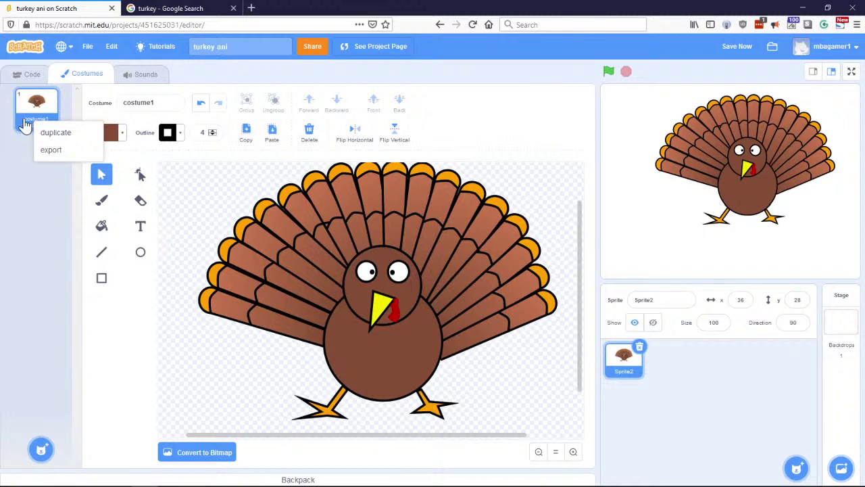
pyautogui.click(56, 132)
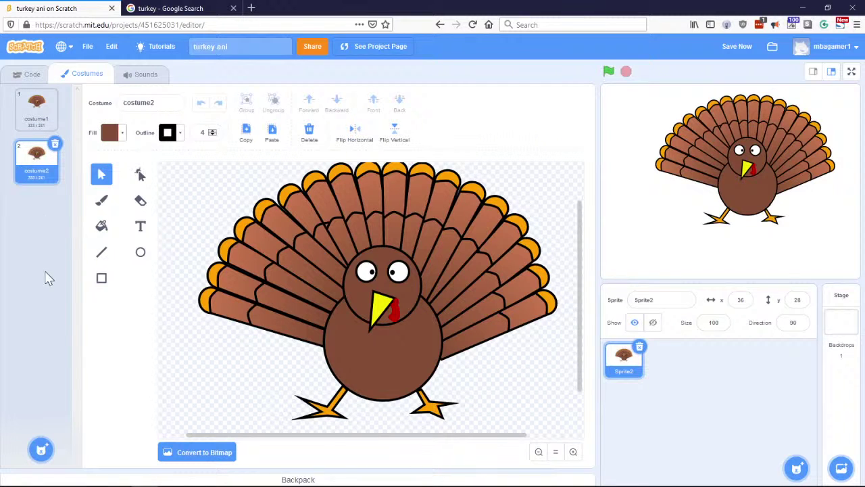
# Step: Switch back and forth between costume1 and its duplicate costume2 to compare the two identical poses
pyautogui.click(35, 111)
pyautogui.click(38, 159)
pyautogui.click(35, 113)
pyautogui.click(37, 163)
pyautogui.click(37, 116)
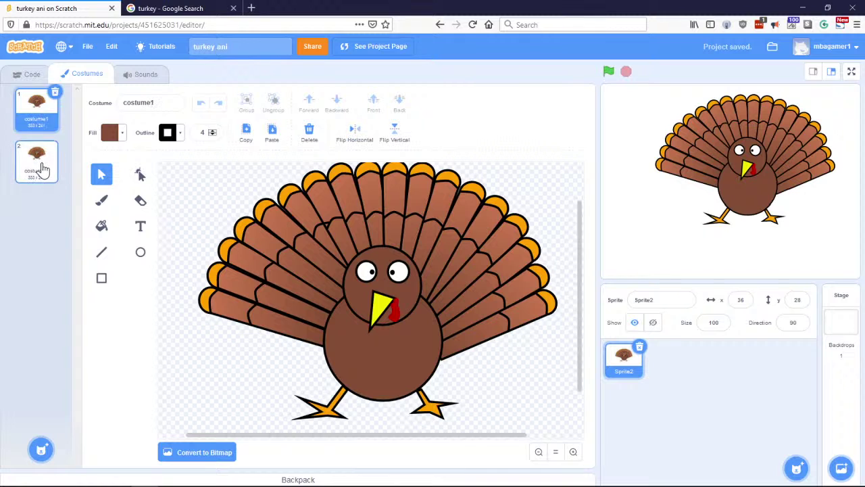
pyautogui.click(42, 168)
pyautogui.click(35, 119)
pyautogui.click(36, 168)
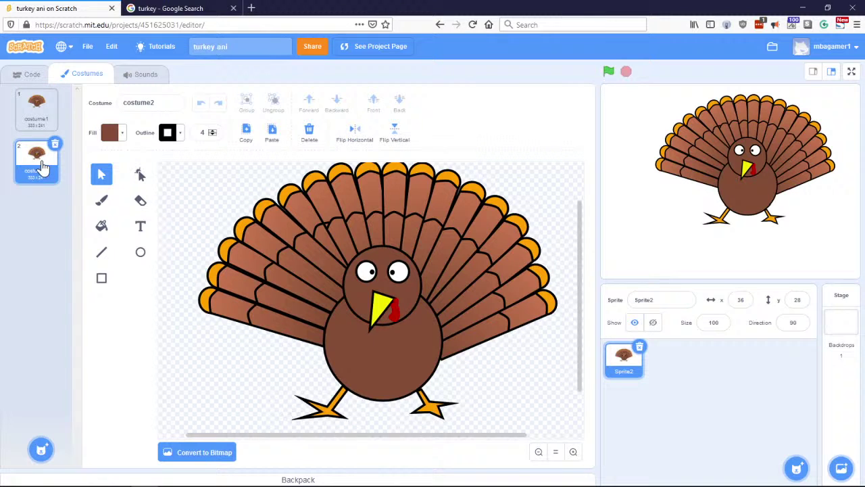
pyautogui.click(37, 116)
pyautogui.click(35, 164)
pyautogui.click(37, 120)
pyautogui.click(36, 167)
pyautogui.click(39, 122)
pyautogui.click(37, 166)
pyautogui.click(38, 120)
pyautogui.click(36, 166)
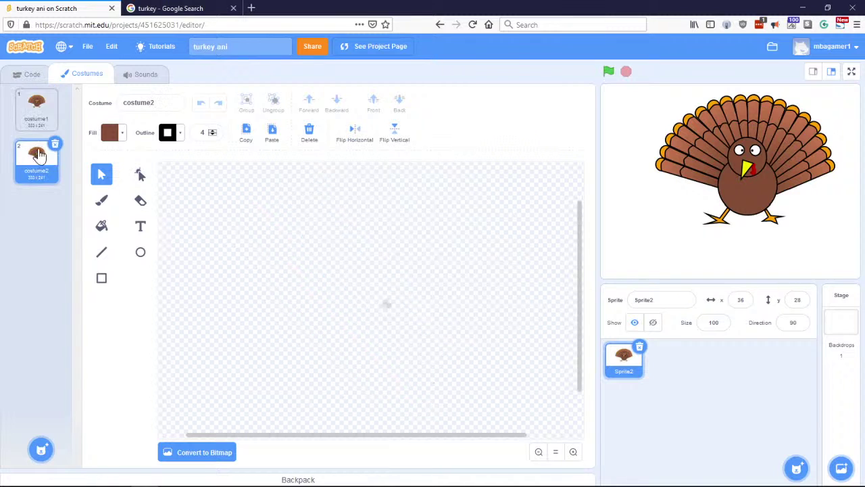
pyautogui.click(38, 121)
pyautogui.click(36, 162)
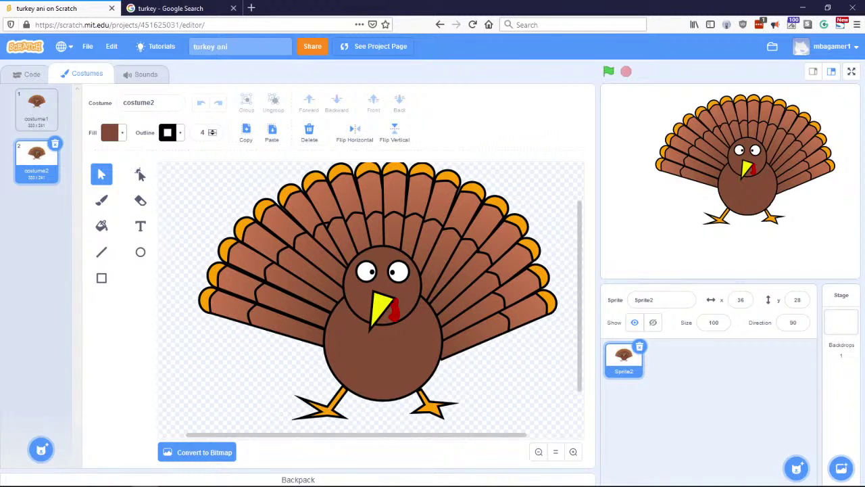
pyautogui.click(36, 122)
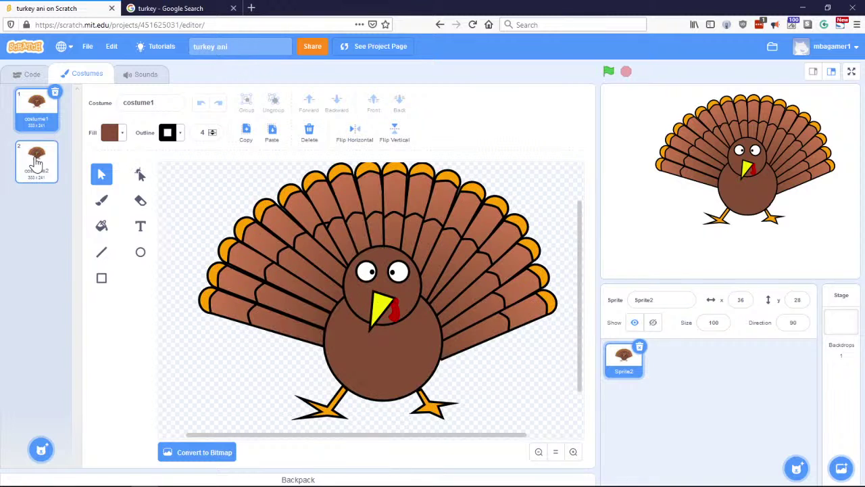
# Step: Flip the turkey drawing in costume2 horizontally
pyautogui.click(36, 162)
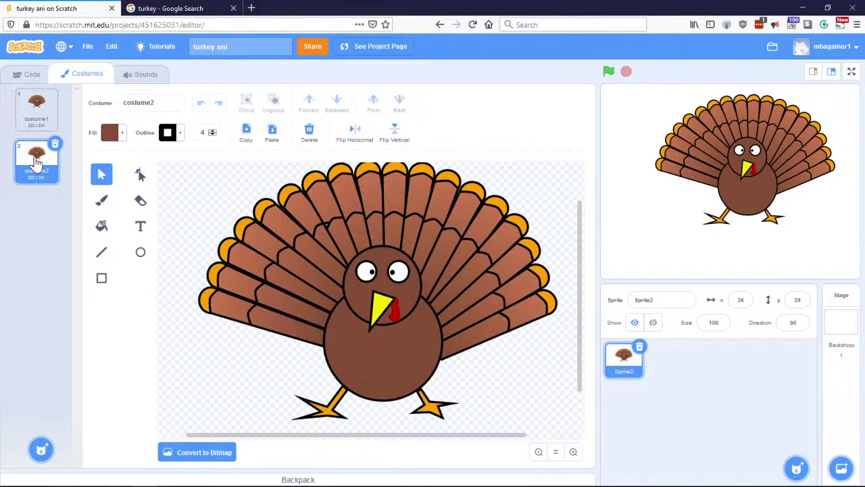
pyautogui.click(355, 135)
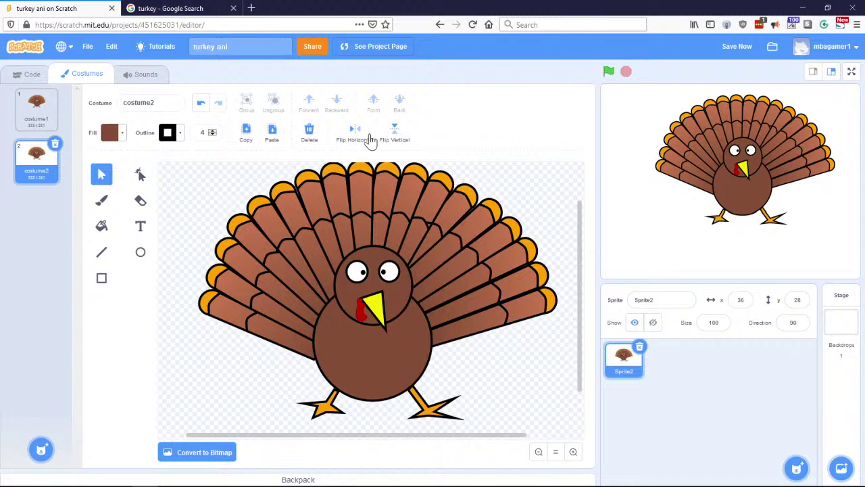
# Step: Alternate quickly between costume1 and the mirrored costume2 to preview the turkey's dancing motion
pyautogui.click(37, 114)
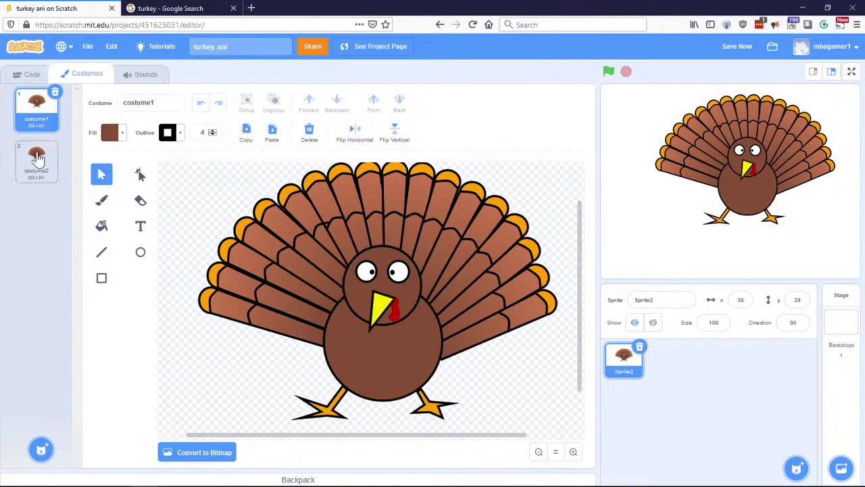
pyautogui.click(38, 158)
pyautogui.click(35, 125)
pyautogui.click(37, 154)
pyautogui.click(34, 125)
pyautogui.click(35, 157)
pyautogui.click(34, 125)
pyautogui.click(35, 157)
pyautogui.click(34, 125)
pyautogui.click(33, 162)
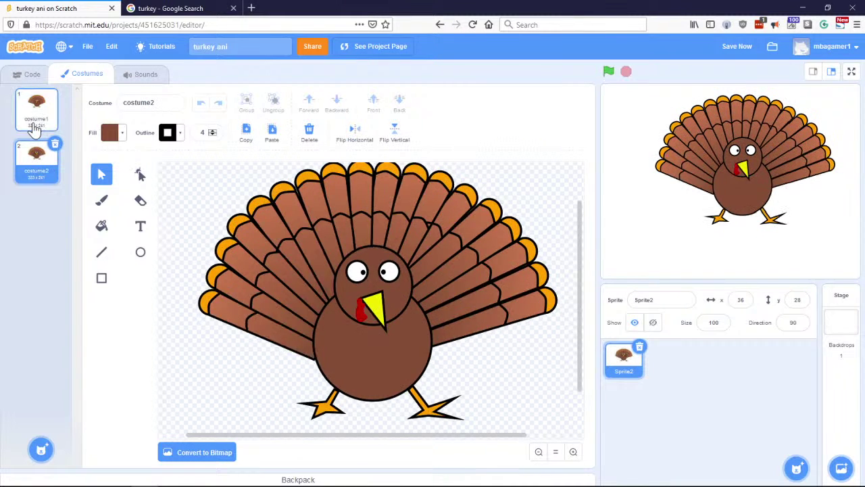
pyautogui.click(34, 129)
pyautogui.click(36, 164)
pyautogui.click(35, 125)
pyautogui.click(35, 162)
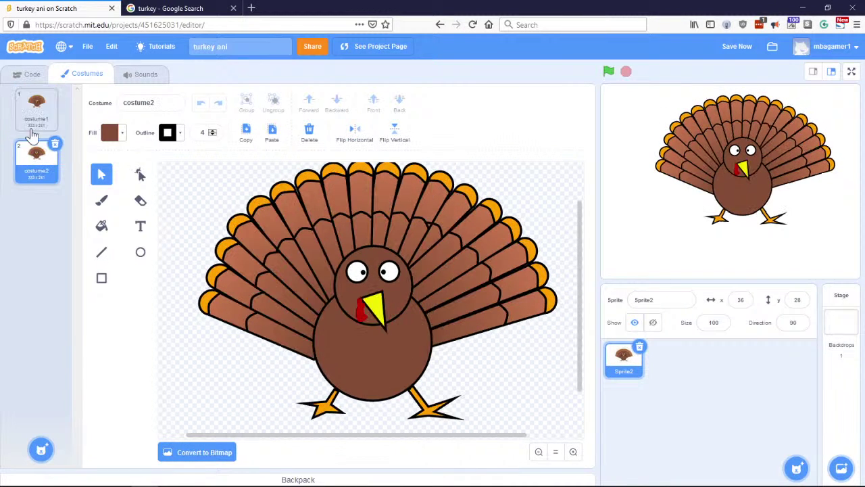
pyautogui.click(34, 125)
pyautogui.click(36, 154)
pyautogui.click(34, 125)
pyautogui.click(35, 162)
pyautogui.click(35, 124)
pyautogui.click(36, 162)
# Step: Attach a "repeat" loop block beneath the "say Happy Thanksgiving!" block in the turkey's script
pyautogui.click(29, 78)
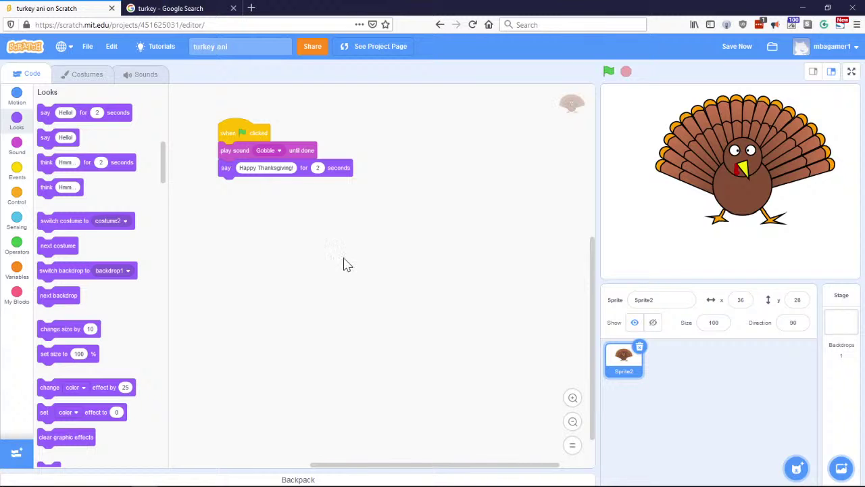
pyautogui.click(17, 194)
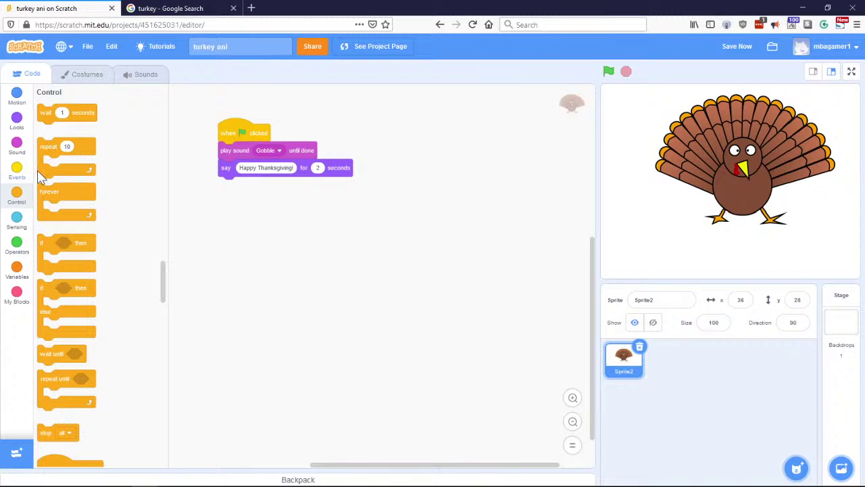
pyautogui.moveTo(43, 149); pyautogui.dragTo(228, 192)
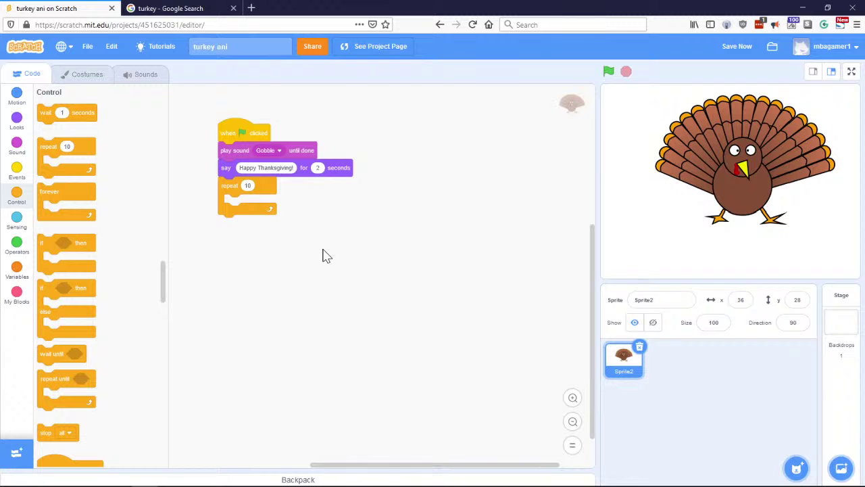
# Step: Put a "next costume" block inside the repeat loop and set the loop count to 6
pyautogui.click(16, 121)
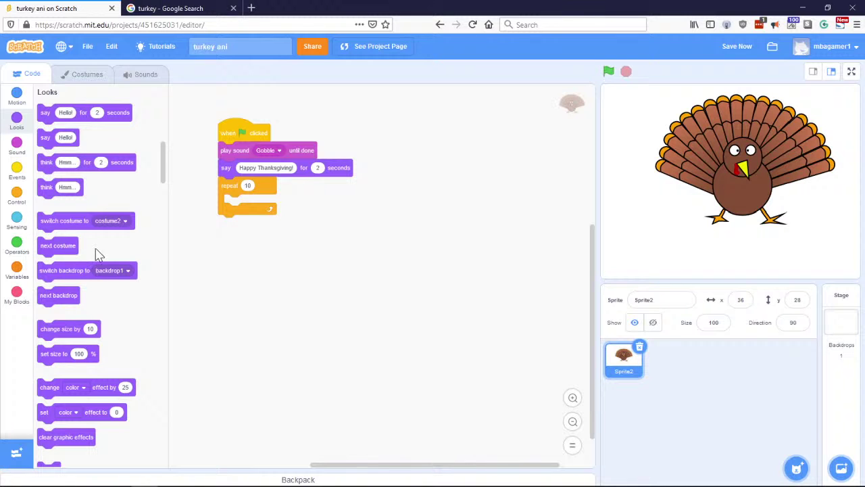
pyautogui.moveTo(50, 247); pyautogui.dragTo(77, 237)
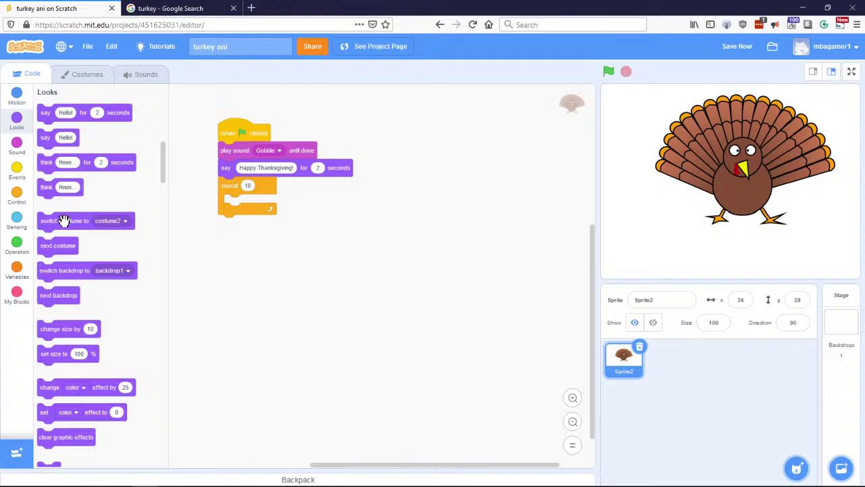
pyautogui.click(126, 222)
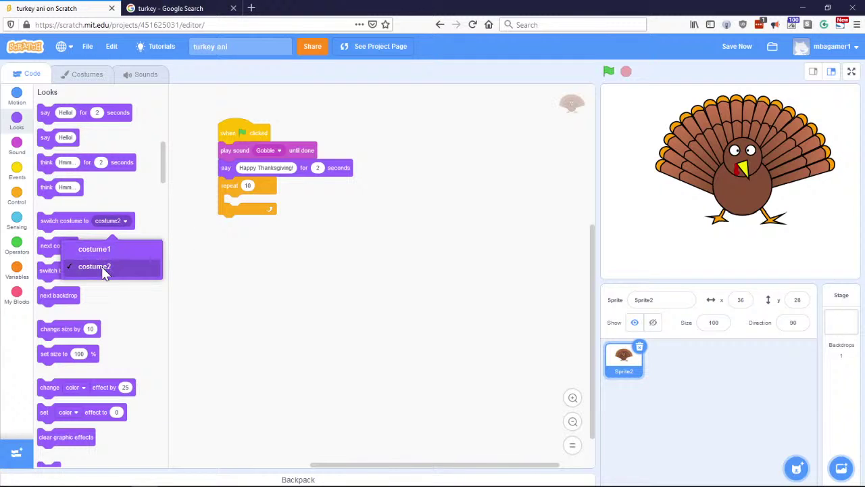
pyautogui.click(144, 225)
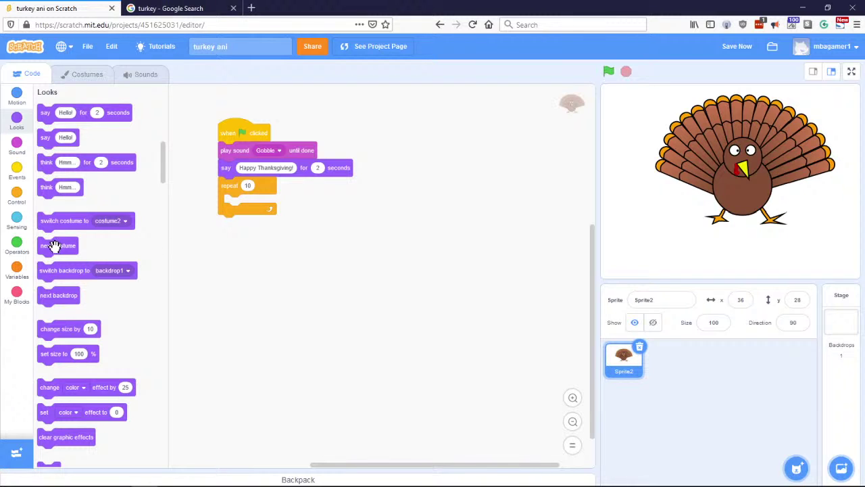
pyautogui.moveTo(55, 245); pyautogui.dragTo(247, 200)
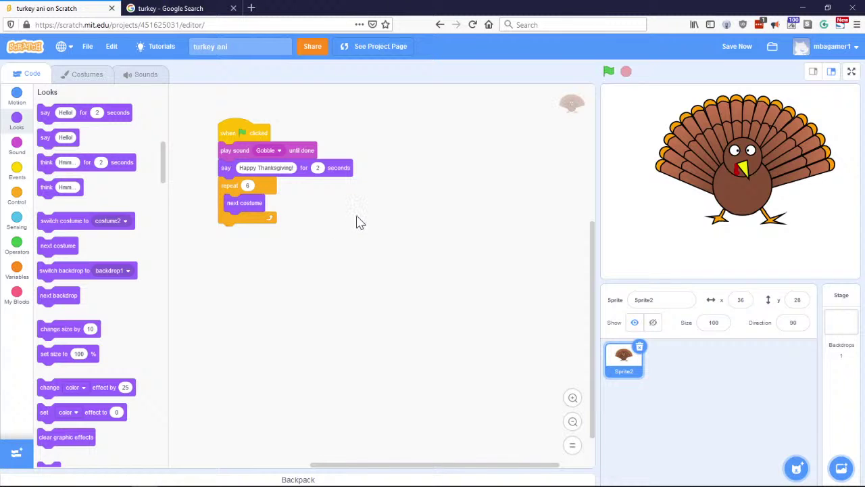
# Step: Run the turkey script in full screen to check the costume-switching loop, and return to the editor
pyautogui.click(851, 72)
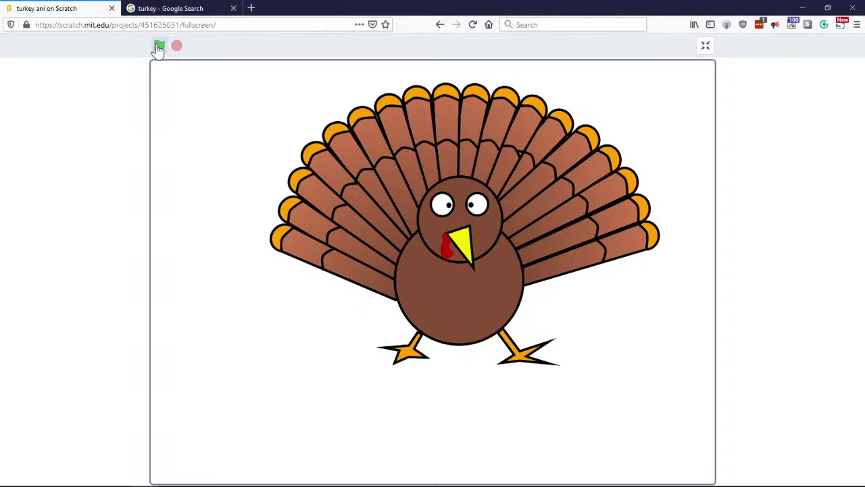
pyautogui.click(159, 45)
pyautogui.click(705, 46)
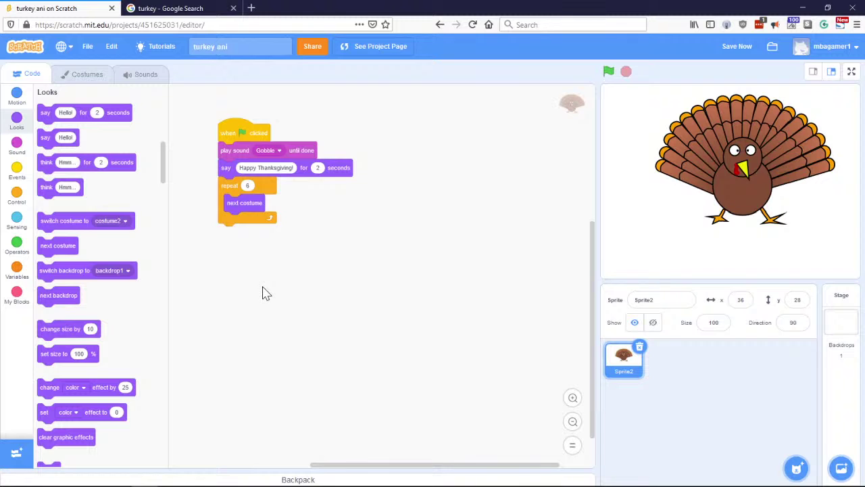
# Step: Add a wait block beneath "next costume" inside the repeat loop and set it to .5 seconds
pyautogui.click(18, 195)
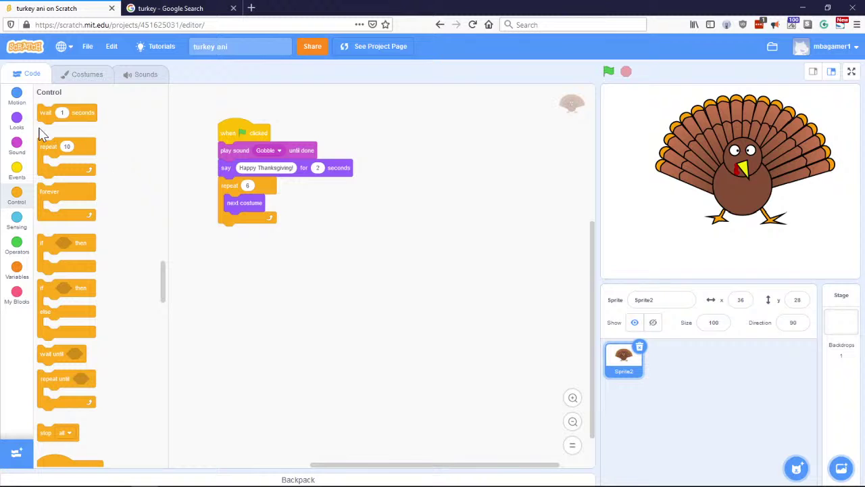
pyautogui.moveTo(42, 112); pyautogui.dragTo(235, 225)
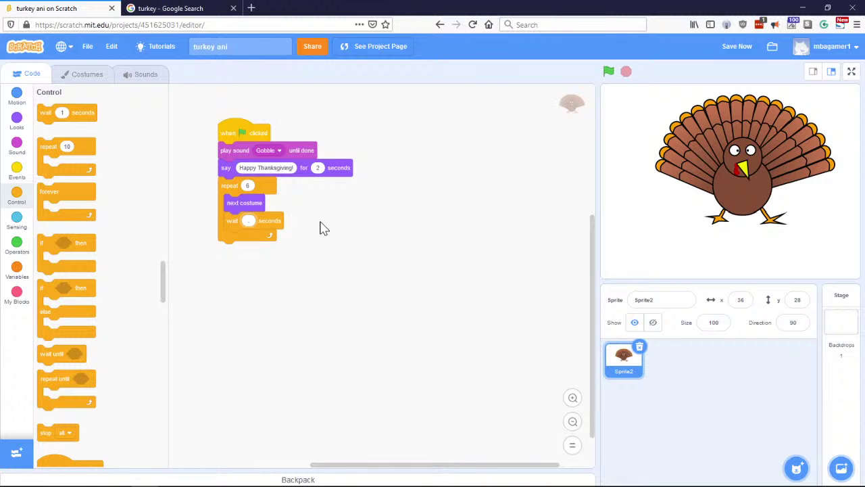
pyautogui.write('.5')
# Step: Play the animation in full screen to check the dance with the added wait, and return to the editor
pyautogui.click(851, 71)
pyautogui.click(159, 45)
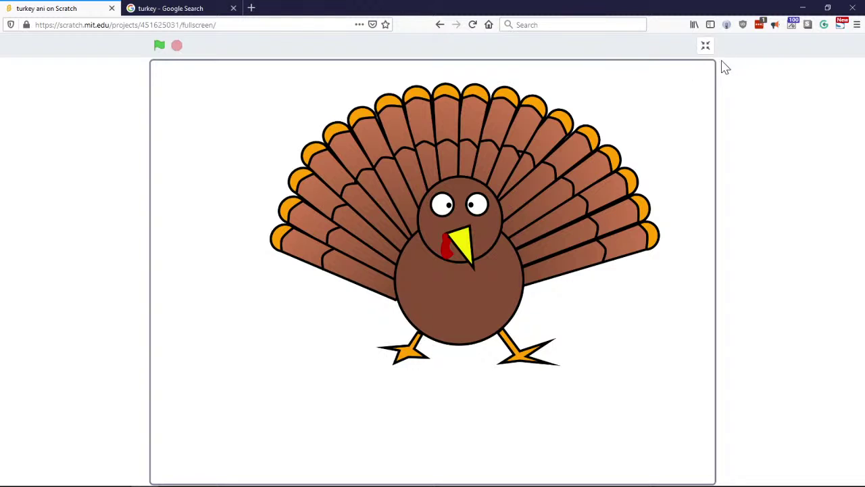
pyautogui.click(705, 48)
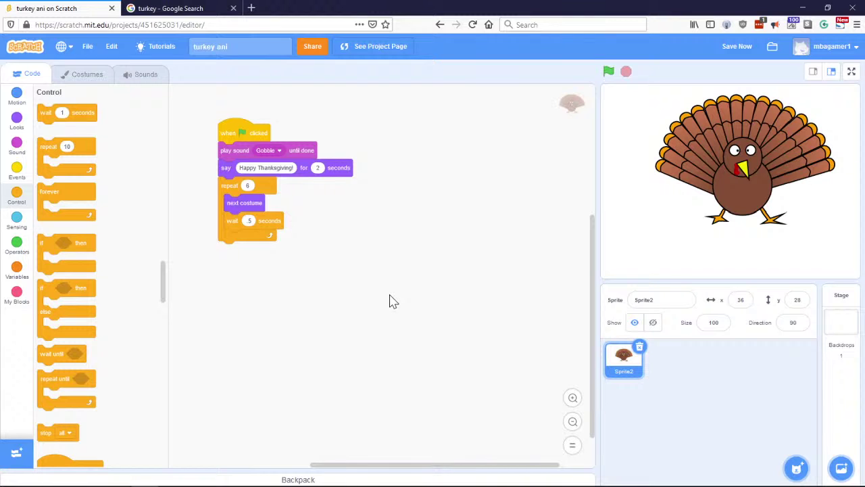
# Step: Detach the repeat loop, attach the "say Happy Thanksgiving!" block directly beneath the green flag block, and delete the "play sound Gobble until done" block
pyautogui.moveTo(230, 186); pyautogui.dragTo(421, 227)
pyautogui.moveTo(222, 167); pyautogui.dragTo(225, 228)
pyautogui.moveTo(225, 149); pyautogui.dragTo(228, 302)
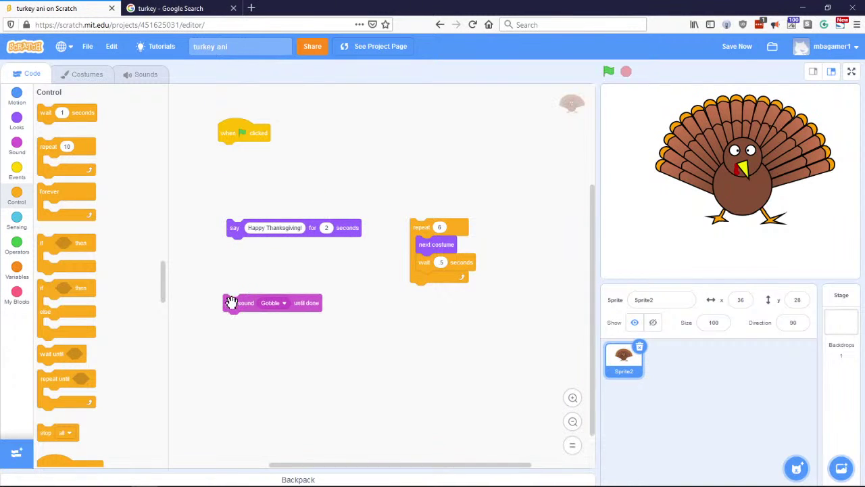
pyautogui.moveTo(235, 230); pyautogui.dragTo(232, 157)
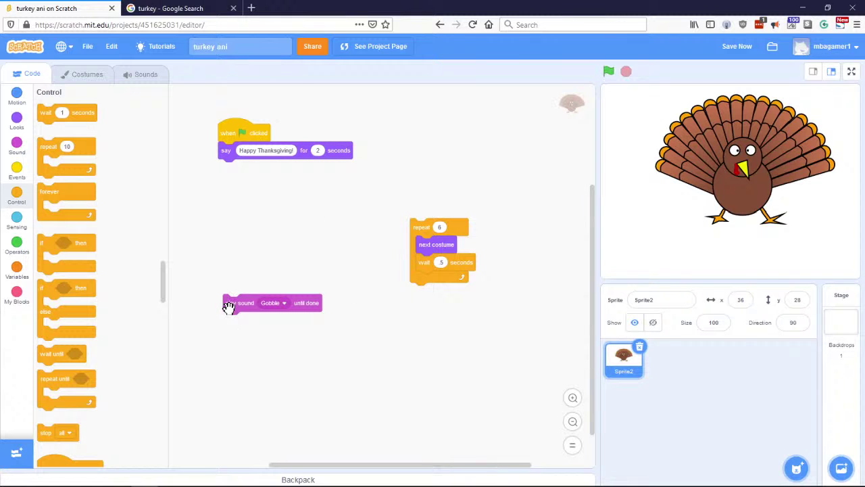
pyautogui.moveTo(230, 305); pyautogui.dragTo(64, 229)
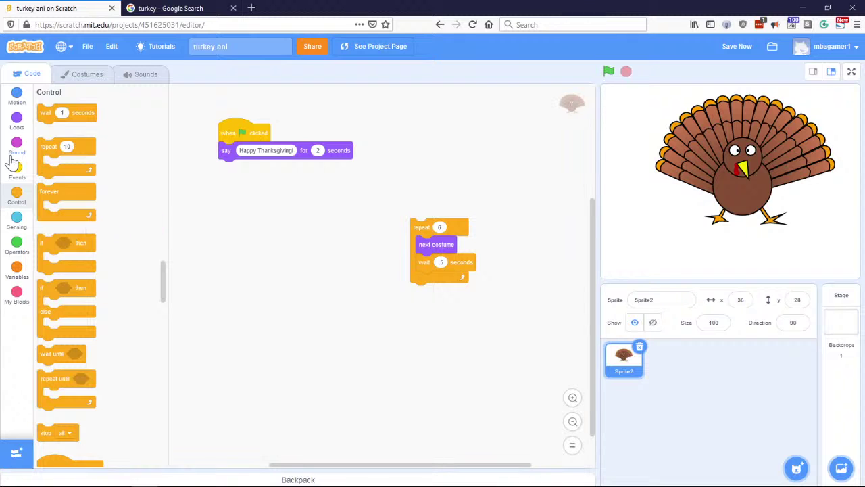
# Step: Attach a "start sound Gobble" block beneath the say block and reattach the repeat loop under it
pyautogui.click(16, 146)
pyautogui.moveTo(60, 141); pyautogui.dragTo(245, 180)
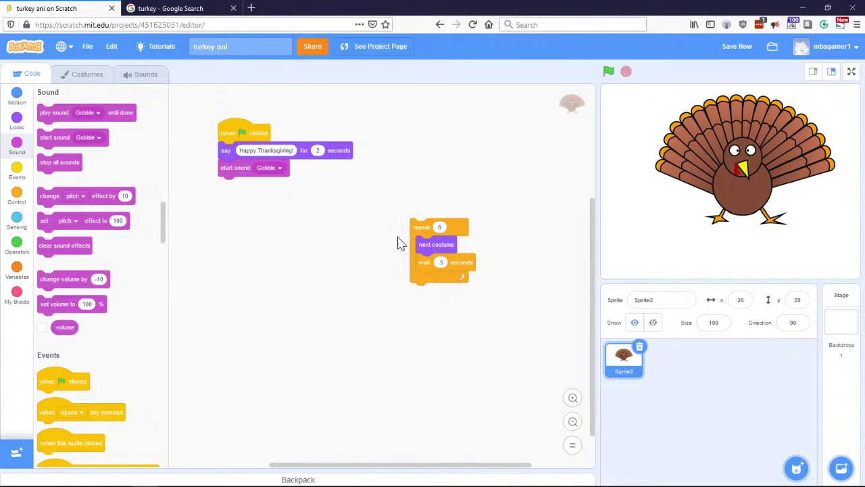
pyautogui.moveTo(415, 228); pyautogui.dragTo(222, 187)
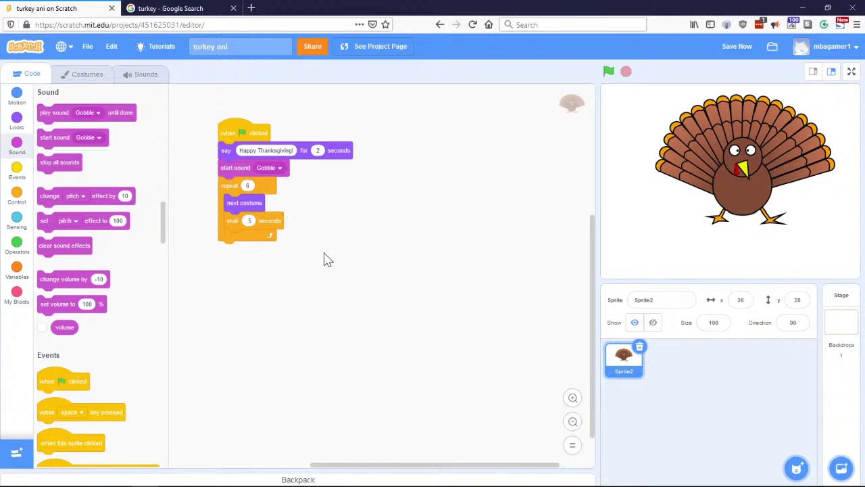
# Step: Test the reordered script in full screen to check that the turkey gobbles while dancing, and return to the editor
pyautogui.click(853, 72)
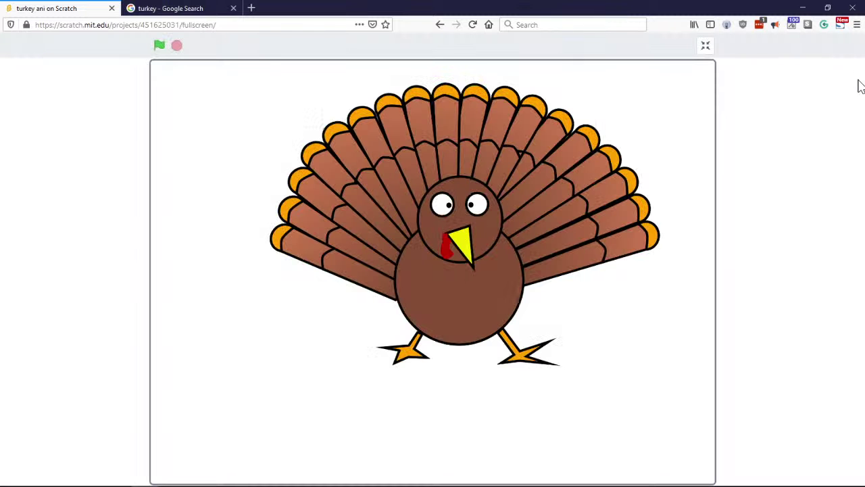
pyautogui.click(158, 46)
pyautogui.click(706, 49)
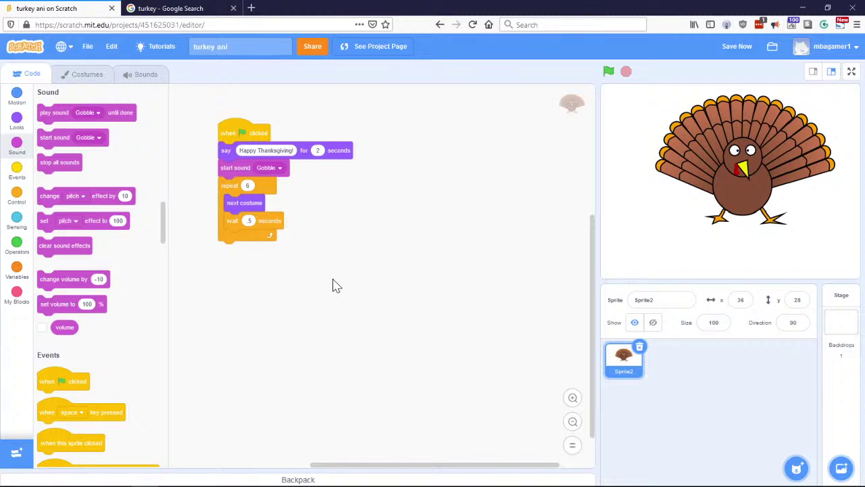
# Step: Duplicate the turkey sprite's costume1
pyautogui.click(80, 80)
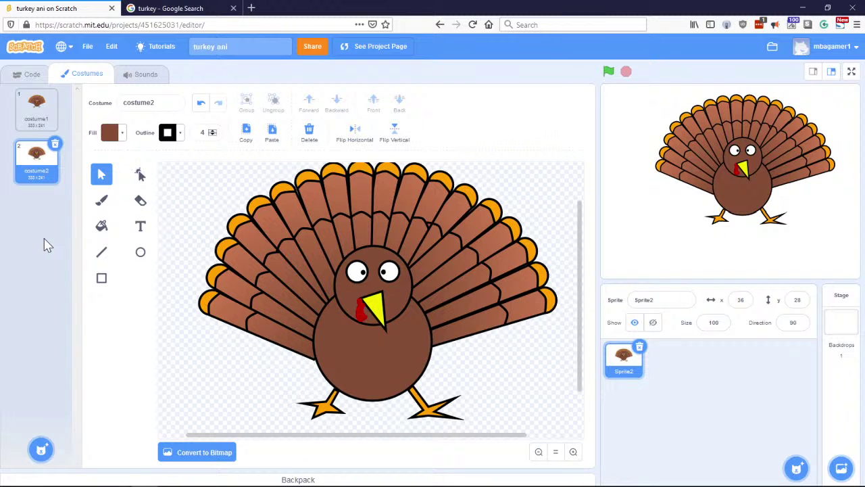
pyautogui.click(37, 119)
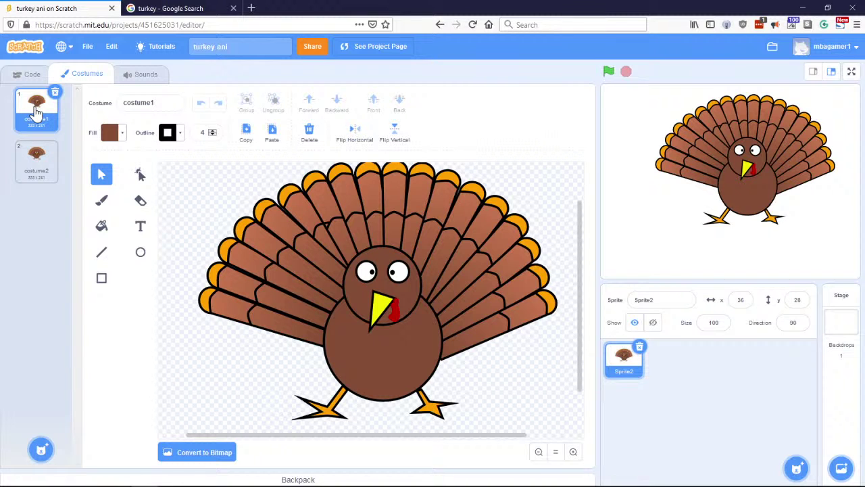
pyautogui.rightClick(37, 111)
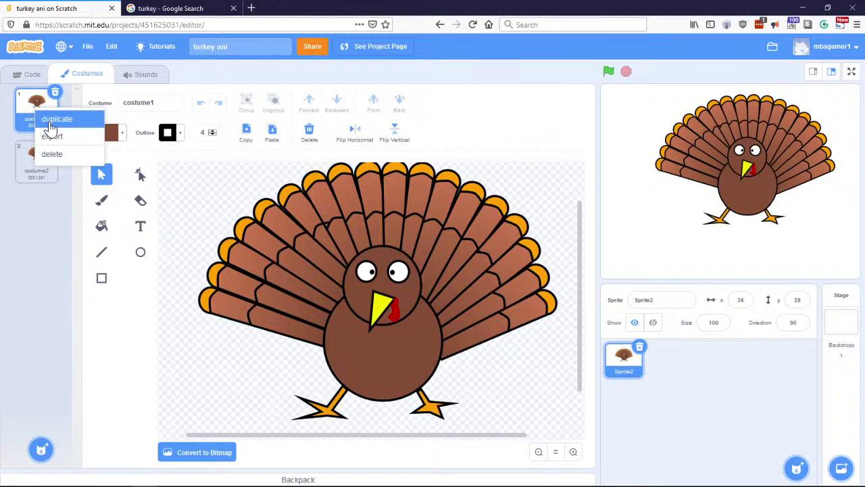
pyautogui.click(50, 121)
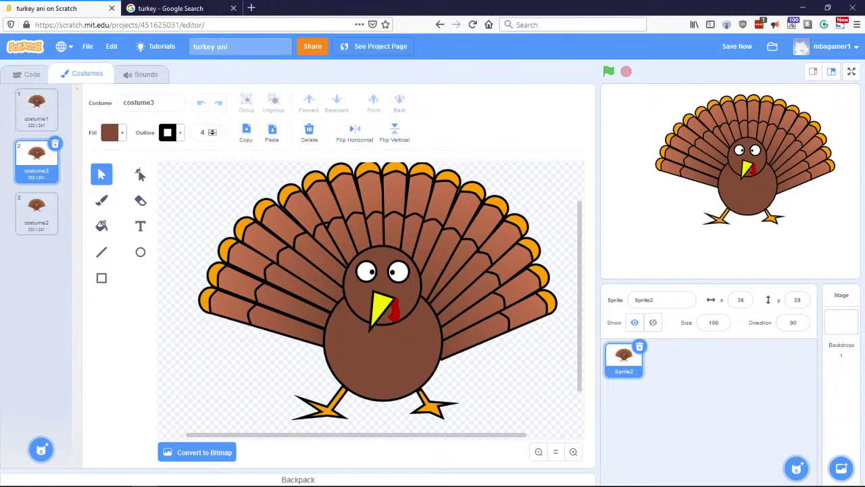
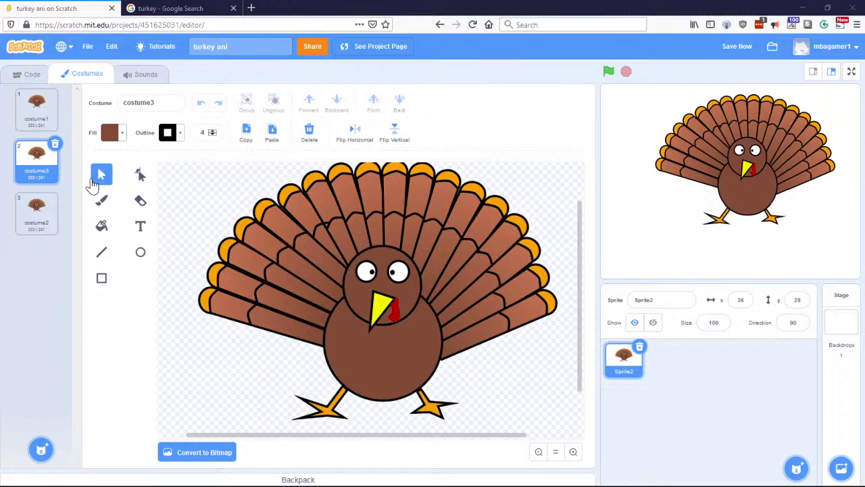
# Step: Reorder the costumes so that costume2 comes directly after costume1, ahead of the duplicate costume3
pyautogui.click(44, 113)
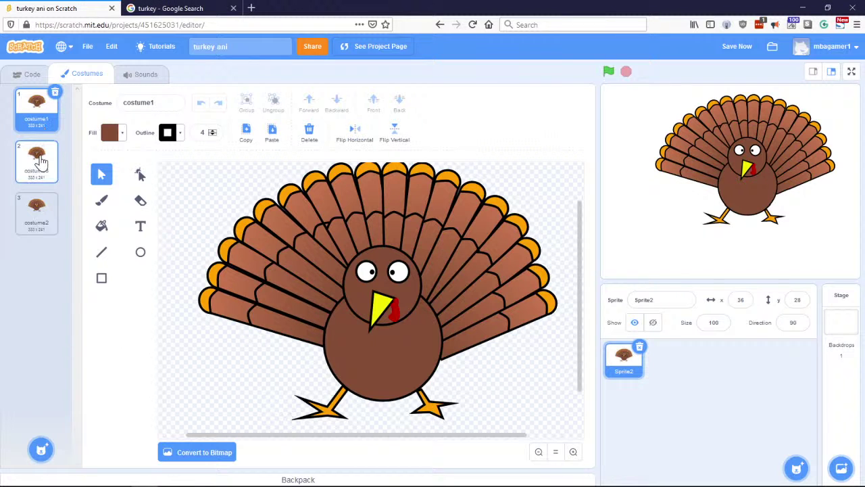
pyautogui.click(35, 156)
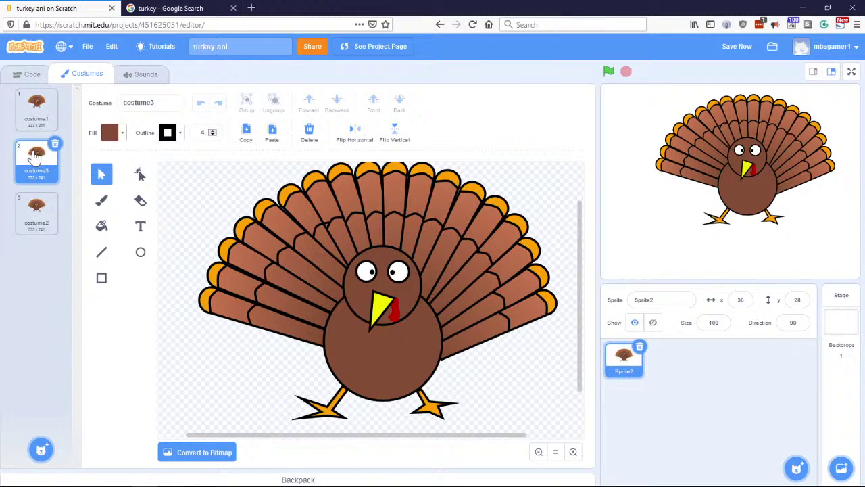
pyautogui.click(38, 217)
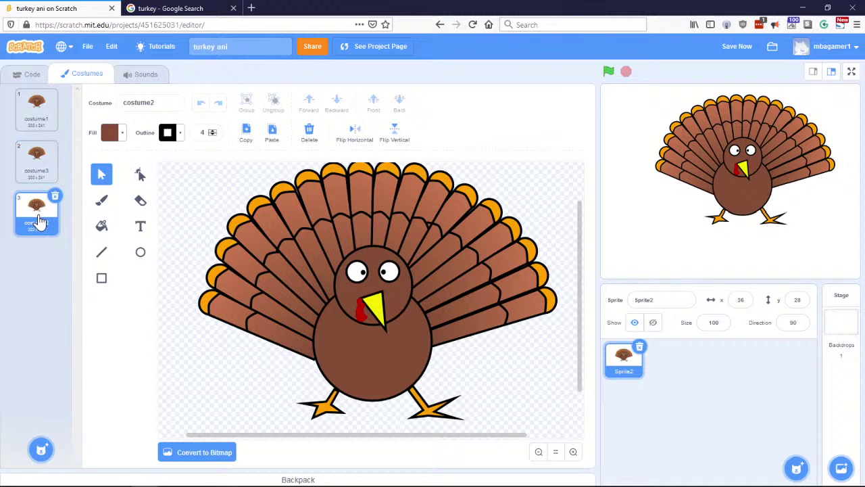
pyautogui.moveTo(38, 221); pyautogui.dragTo(40, 175)
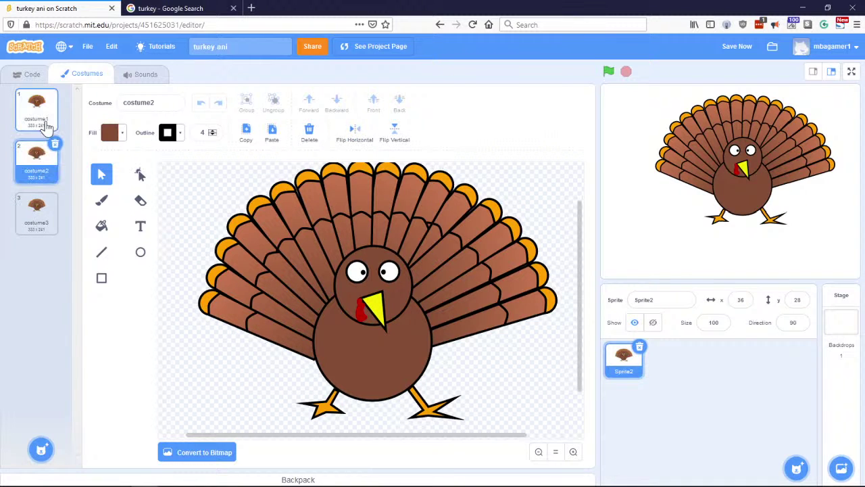
# Step: Alternate between costume1 and costume2 to preview the dance, and compare them with the duplicate costume3
pyautogui.click(35, 160)
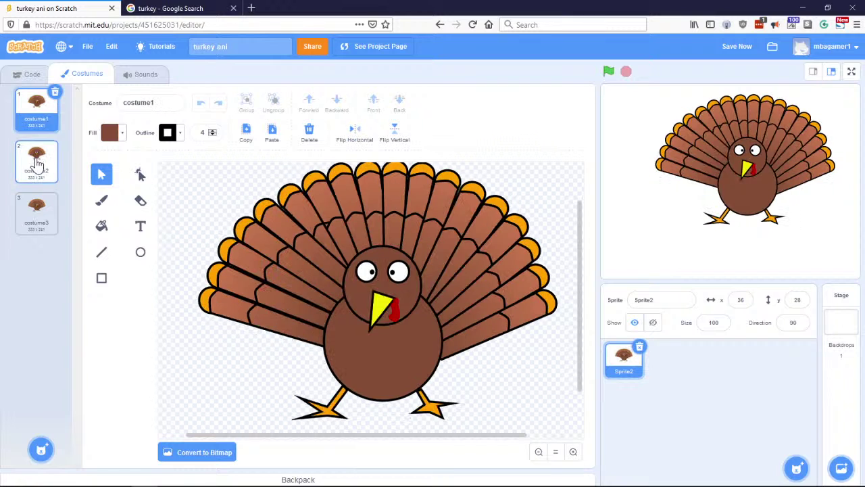
pyautogui.click(33, 126)
pyautogui.click(34, 166)
pyautogui.click(33, 129)
pyautogui.click(33, 168)
pyautogui.click(34, 129)
pyautogui.click(38, 165)
pyautogui.click(33, 122)
pyautogui.click(33, 170)
pyautogui.click(38, 215)
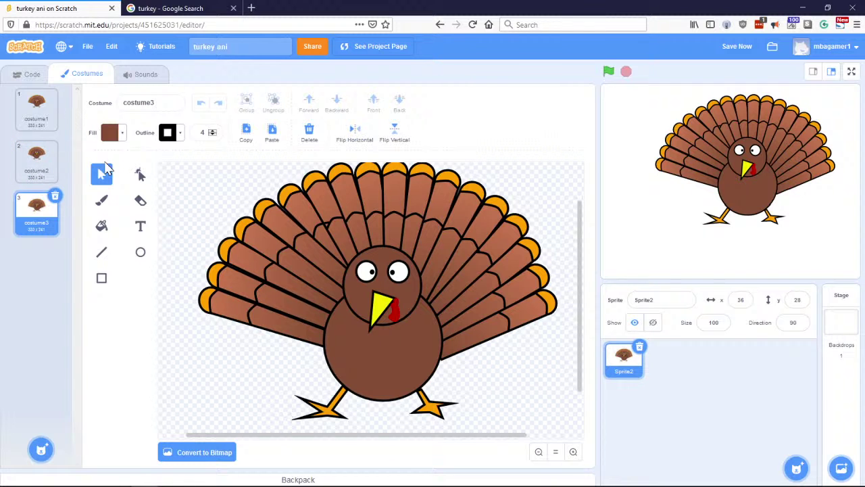
pyautogui.click(50, 119)
pyautogui.click(50, 169)
pyautogui.click(43, 224)
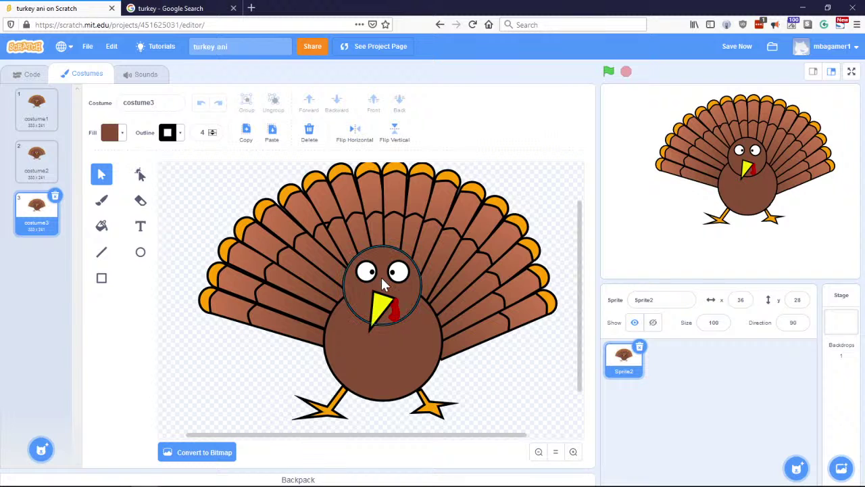
pyautogui.click(573, 452)
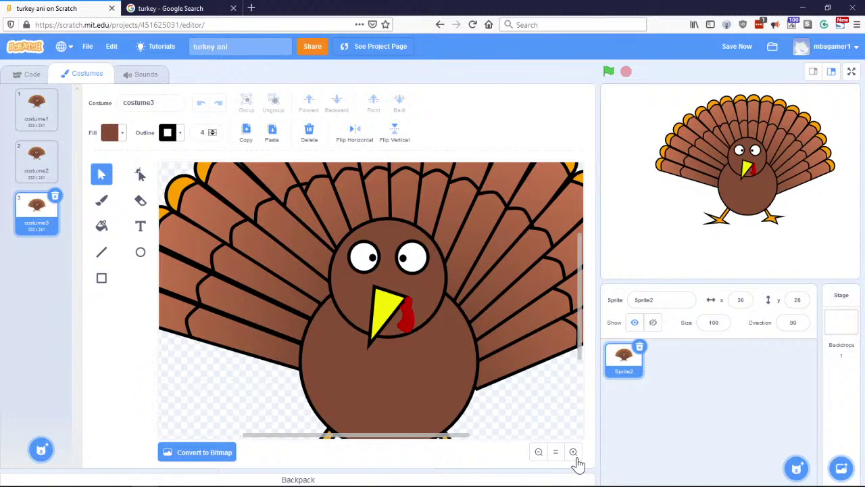
pyautogui.click(538, 452)
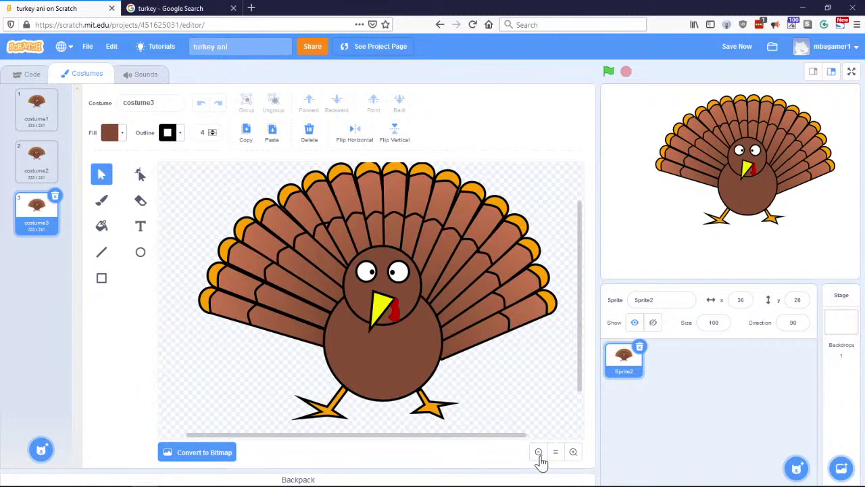
pyautogui.click(28, 116)
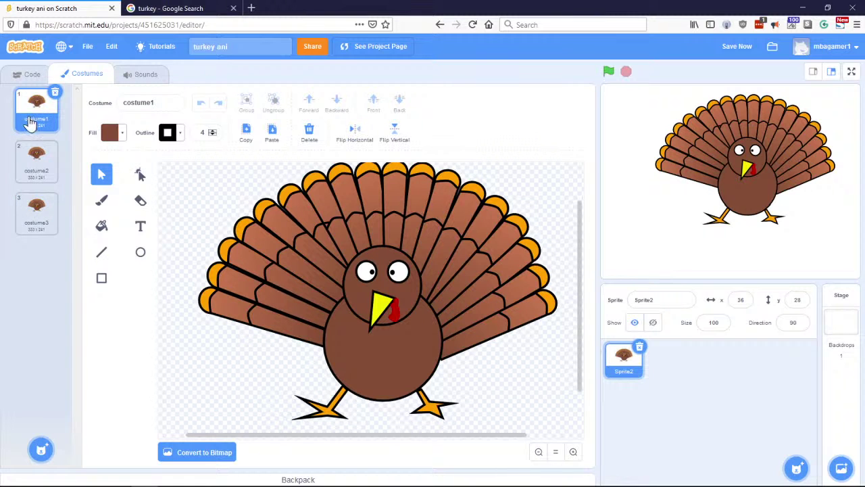
# Step: Rename costume3 as eyeroll1
pyautogui.click(42, 223)
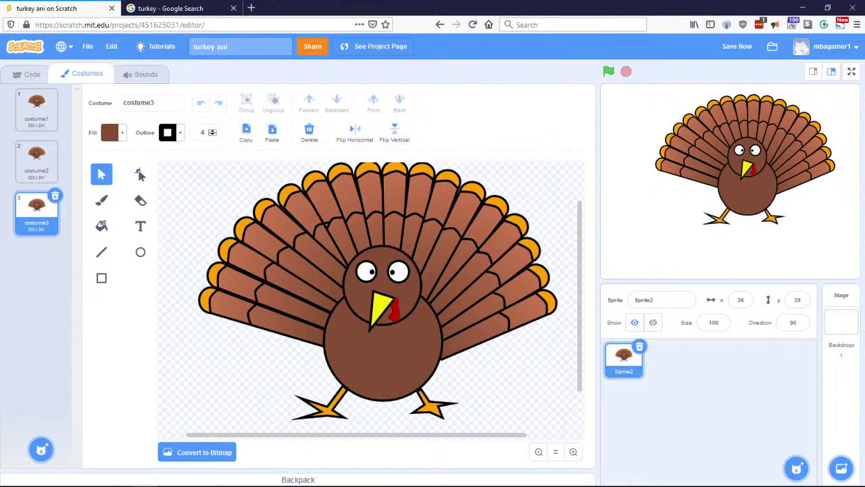
pyautogui.click(145, 102)
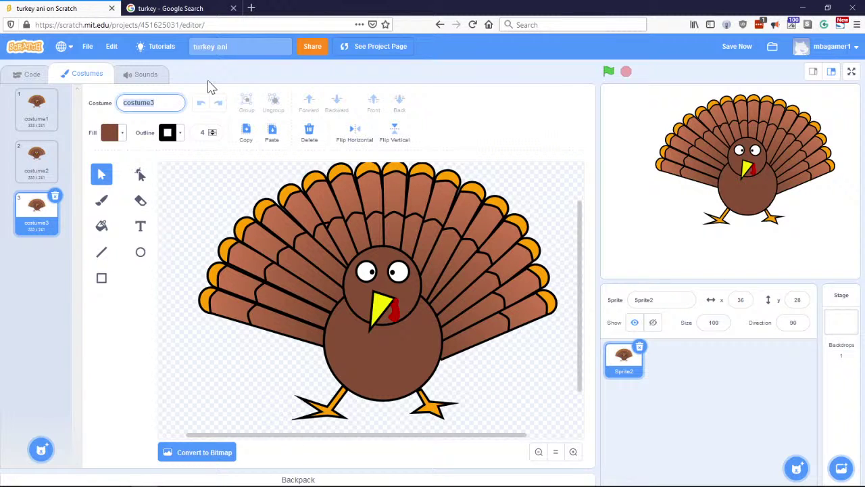
pyautogui.write('eyeroll1')
pyautogui.press('Return')
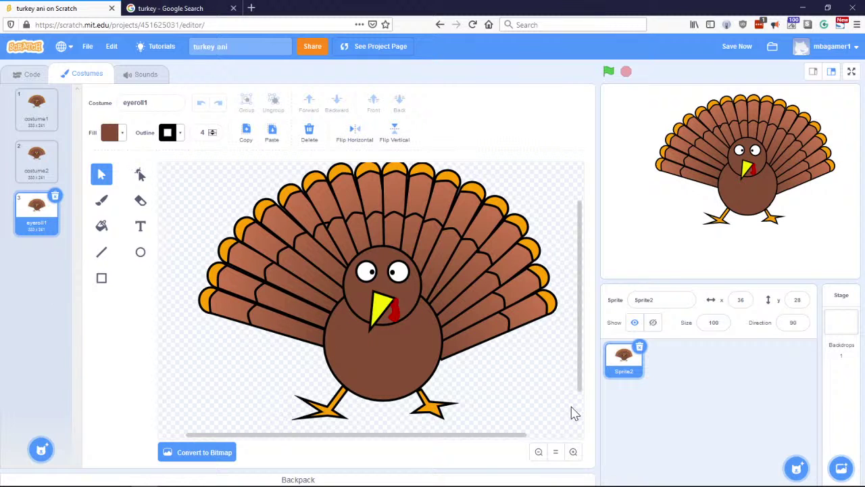
# Step: In costume eyeroll1, move both of the turkey's pupils to the top centre of the eyes
pyautogui.click(573, 452)
pyautogui.click(573, 452)
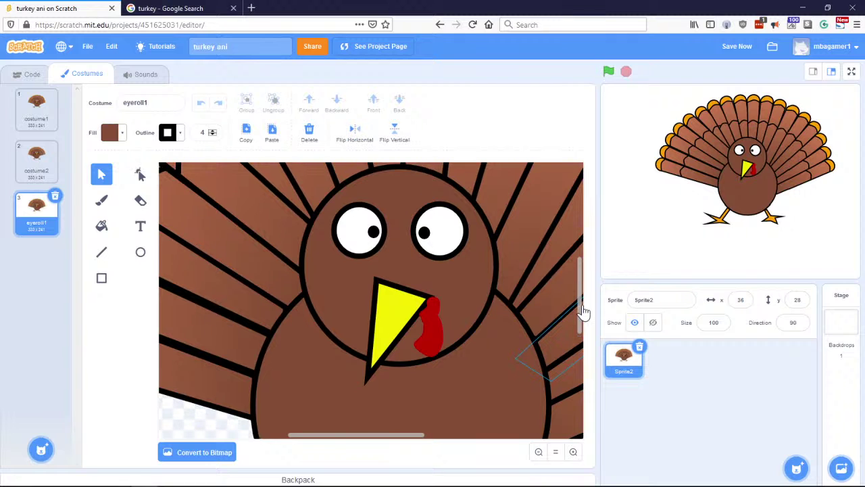
pyautogui.moveTo(581, 313); pyautogui.dragTo(583, 295)
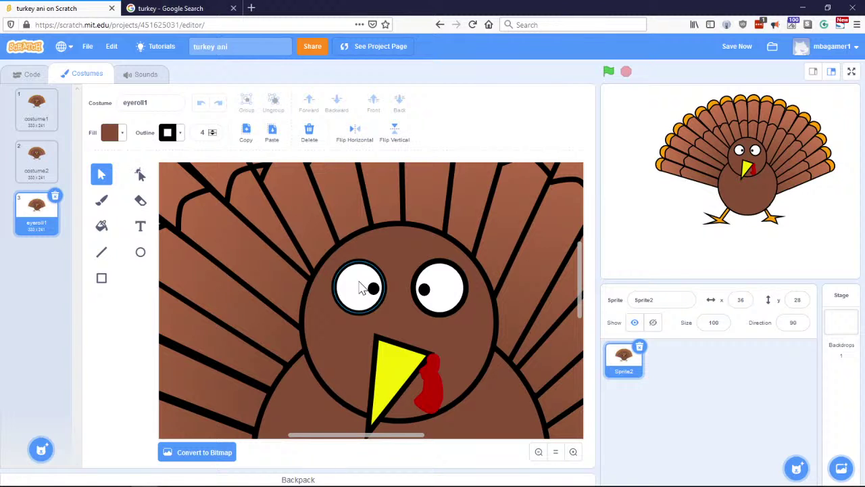
pyautogui.click(40, 116)
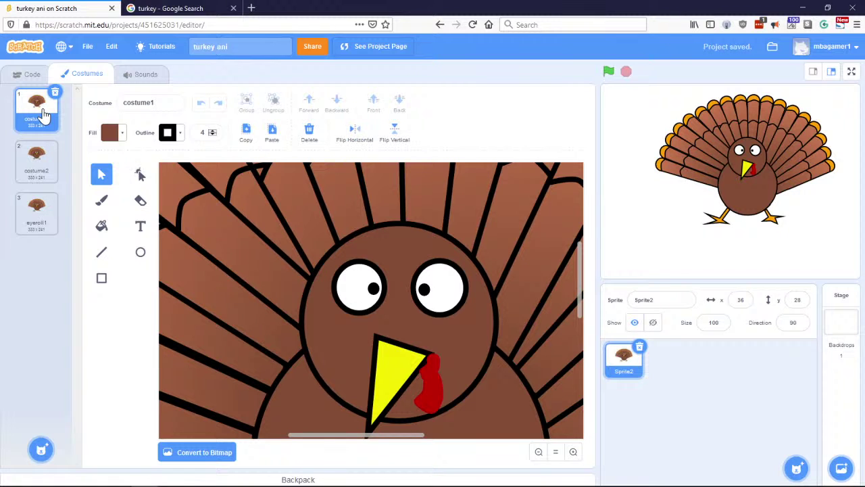
pyautogui.click(35, 220)
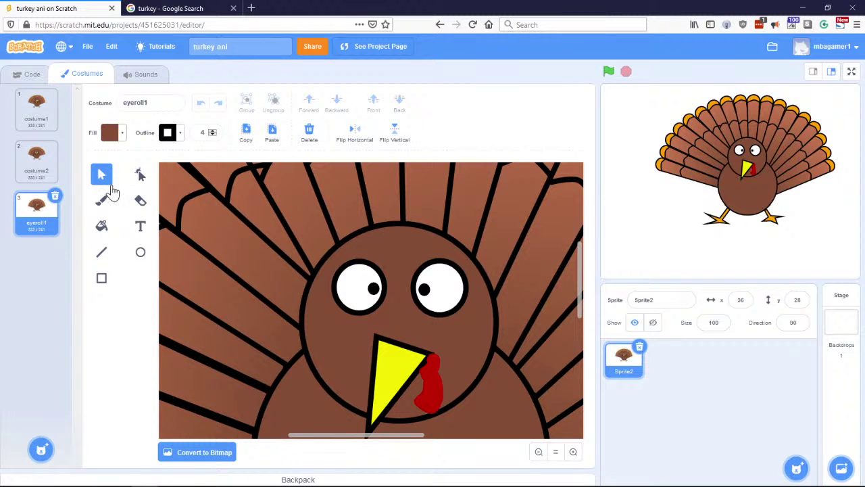
pyautogui.click(323, 262)
pyautogui.click(375, 289)
pyautogui.click(375, 291)
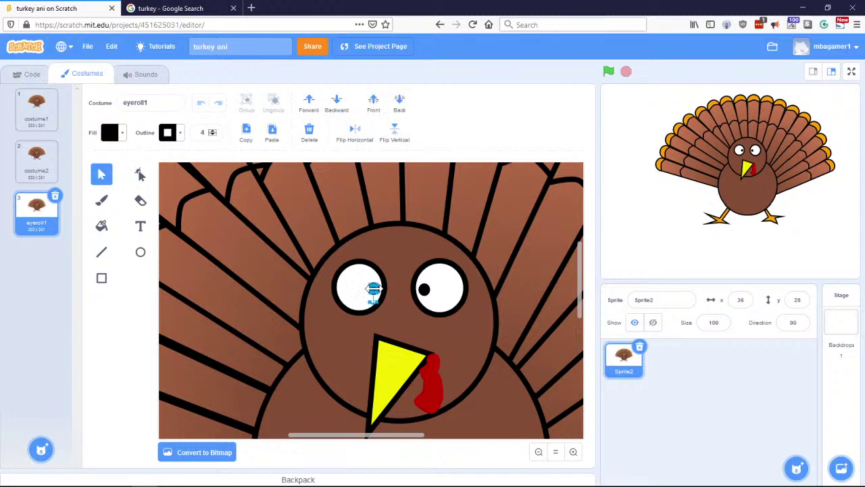
pyautogui.click(573, 452)
pyautogui.click(573, 451)
pyautogui.click(573, 452)
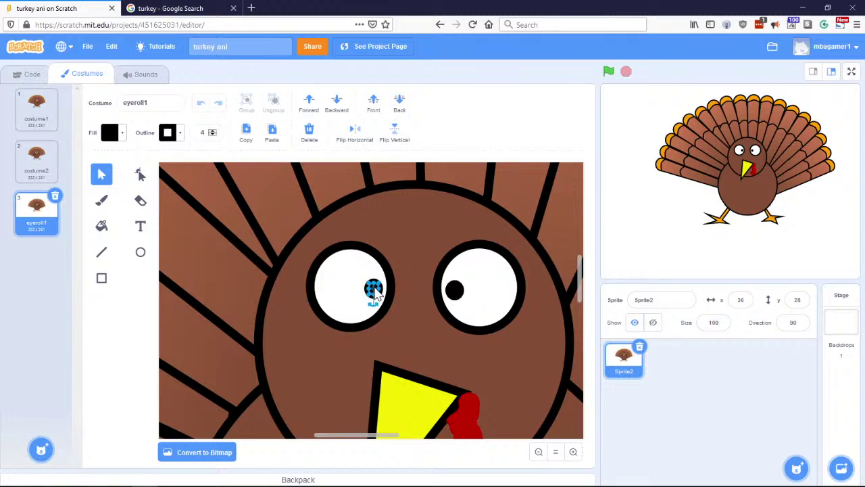
pyautogui.moveTo(373, 291); pyautogui.dragTo(351, 267)
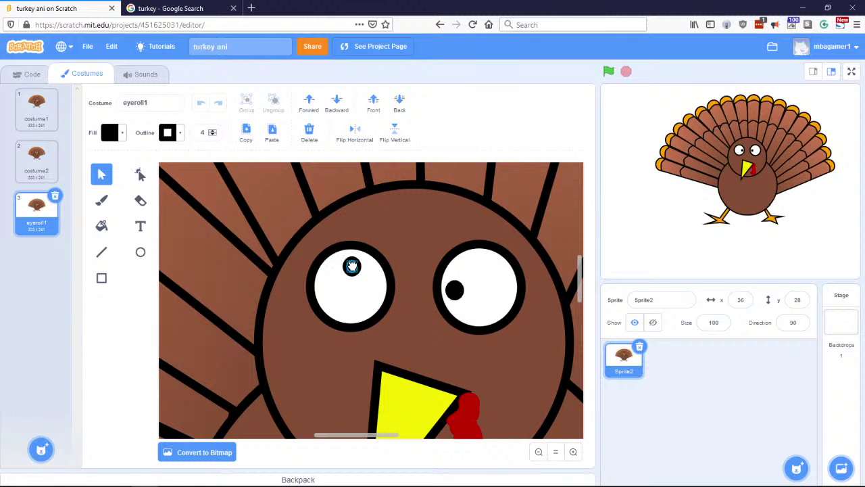
pyautogui.click(454, 291)
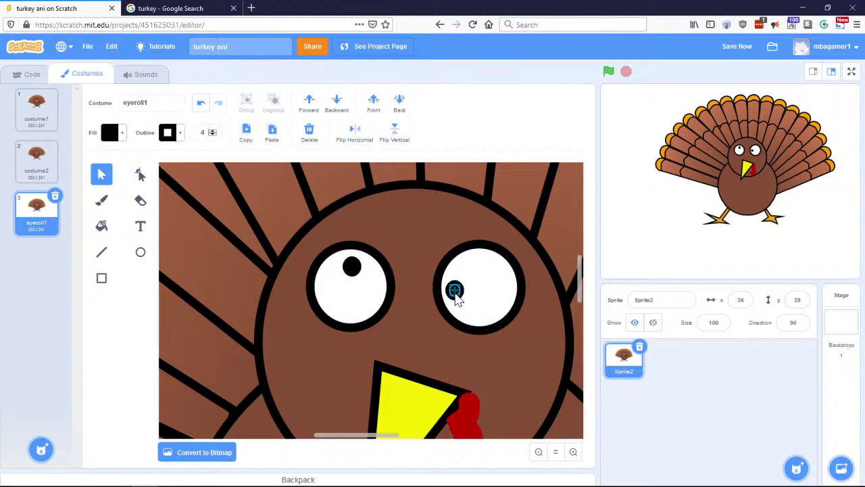
pyautogui.moveTo(456, 298); pyautogui.dragTo(479, 264)
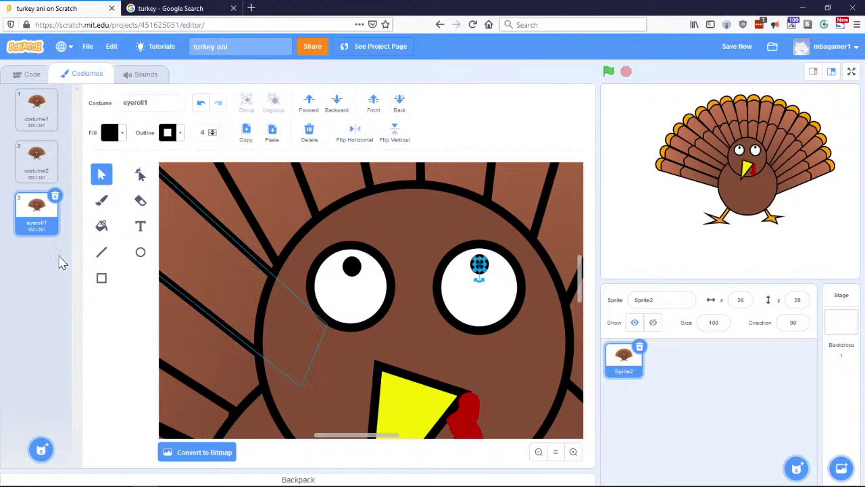
# Step: Duplicate eyeroll1 and, in the copy, move both pupils to the outer sides of the eyes
pyautogui.rightClick(36, 215)
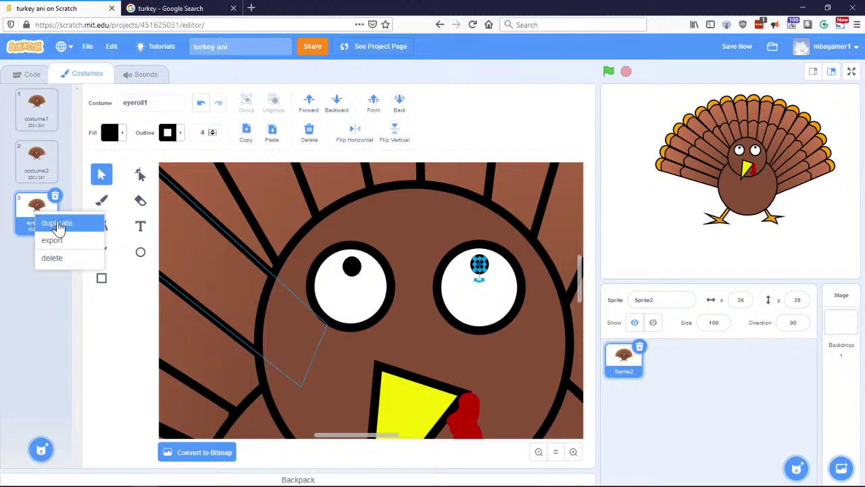
pyautogui.click(57, 223)
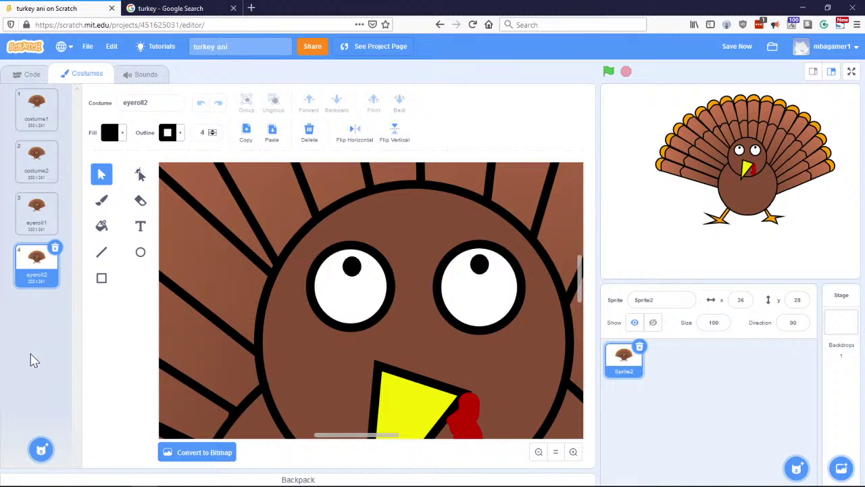
pyautogui.click(351, 268)
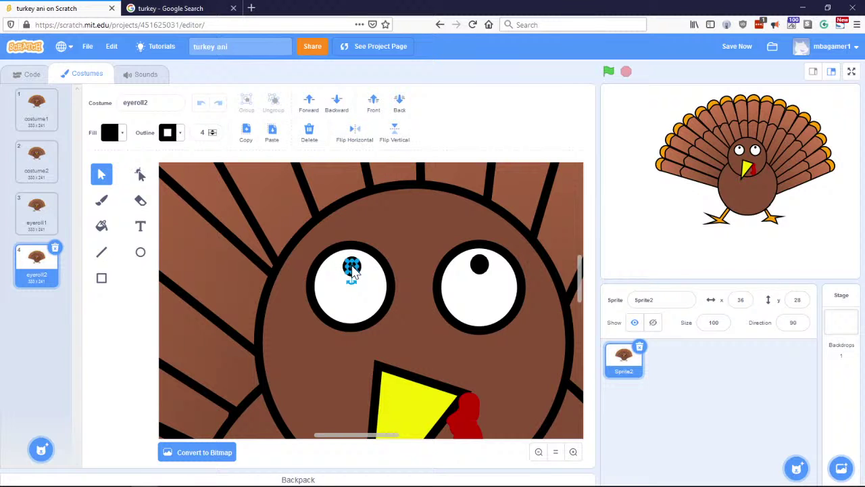
pyautogui.moveTo(352, 269); pyautogui.dragTo(329, 284)
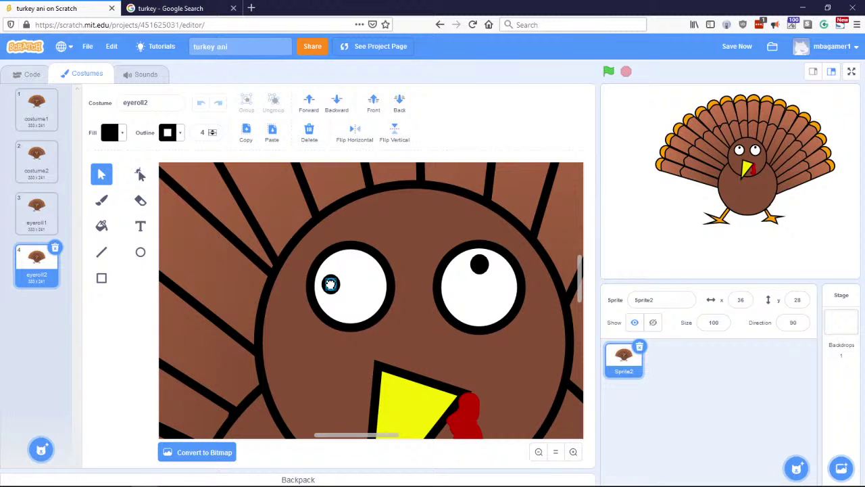
pyautogui.moveTo(477, 265); pyautogui.dragTo(499, 285)
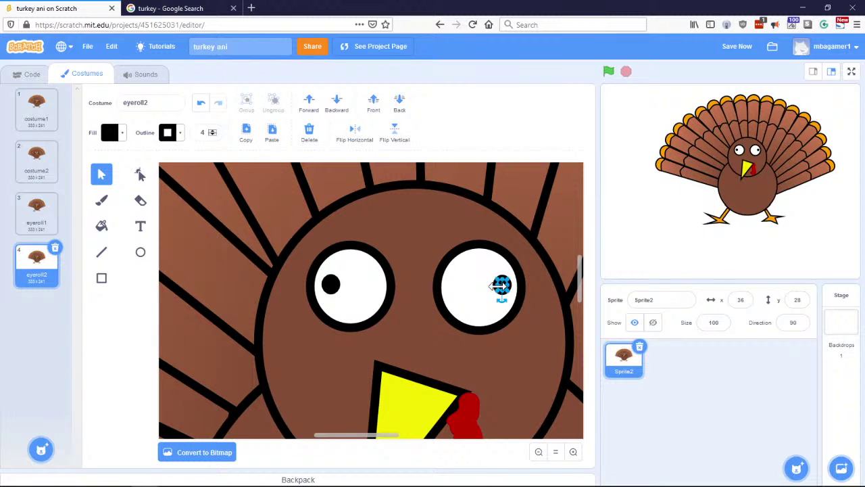
# Step: Duplicate eyeroll2 and, in the copy, move both pupils to the bottom centre of the eyes
pyautogui.rightClick(32, 267)
pyautogui.click(47, 273)
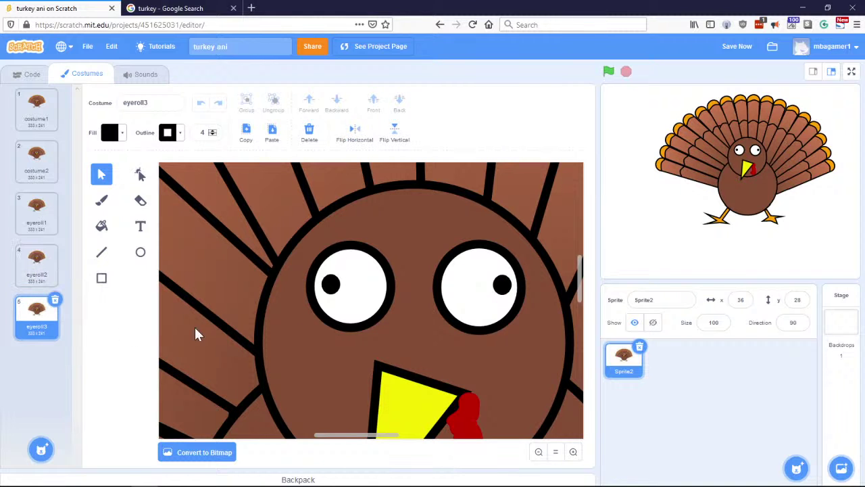
pyautogui.moveTo(331, 284); pyautogui.dragTo(348, 308)
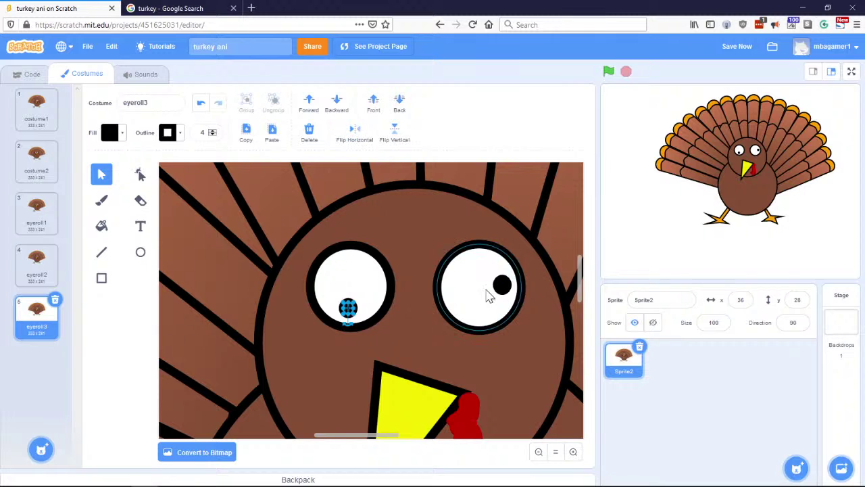
pyautogui.moveTo(499, 289); pyautogui.dragTo(482, 310)
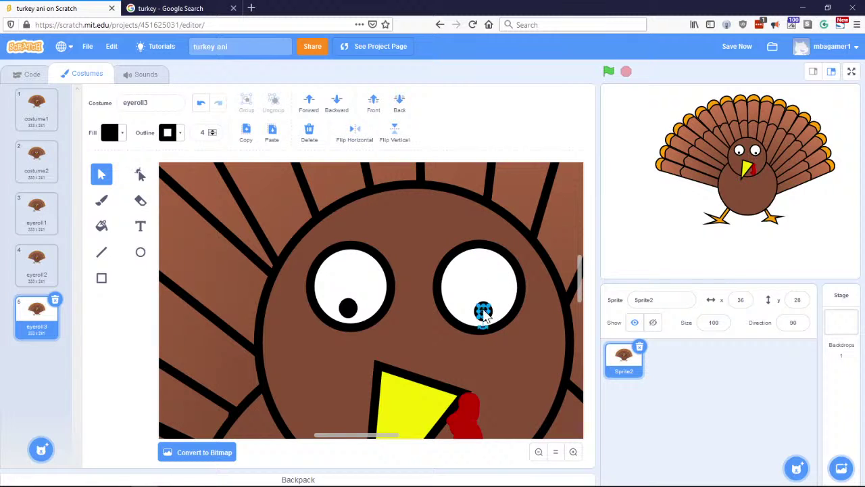
# Step: Preview the eye roll close up by cycling repeatedly through costume1, eyeroll1, eyeroll2 and eyeroll3
pyautogui.click(38, 213)
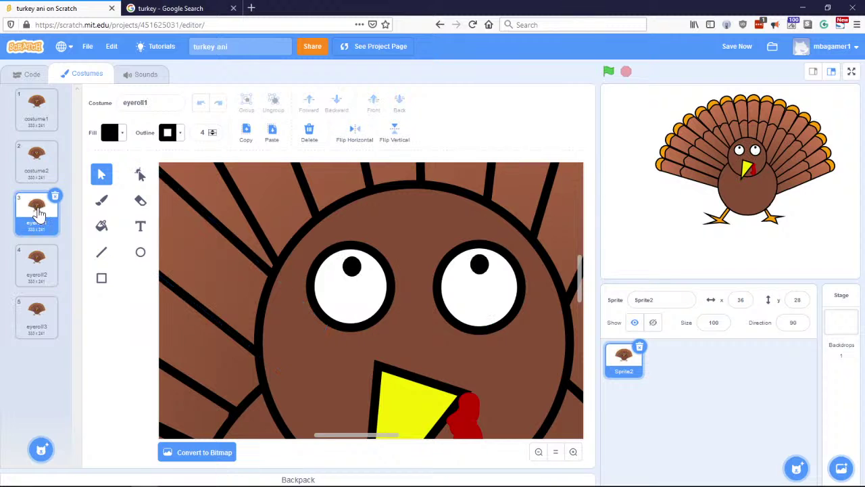
pyautogui.click(35, 267)
pyautogui.click(37, 304)
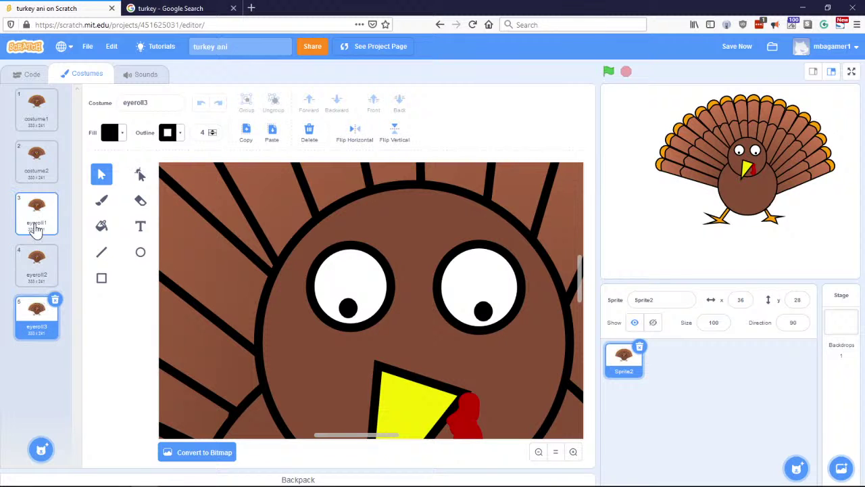
pyautogui.click(33, 215)
pyautogui.click(31, 262)
pyautogui.click(33, 304)
pyautogui.click(35, 213)
pyautogui.click(42, 115)
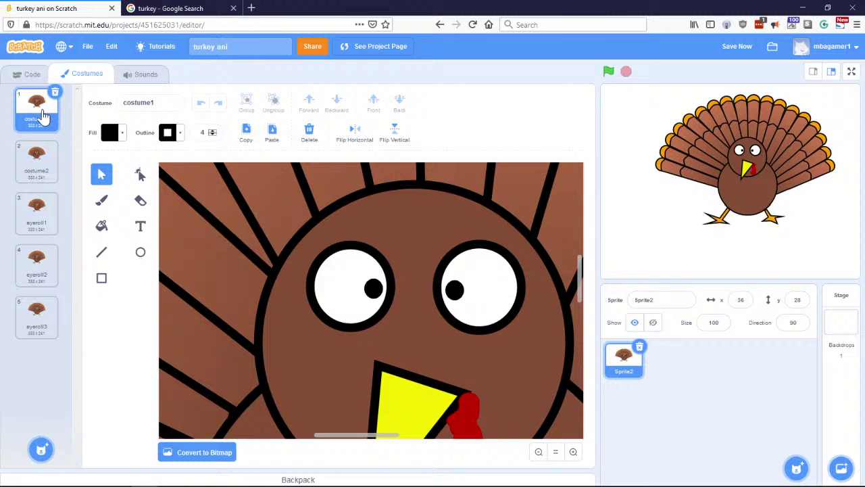
pyautogui.click(39, 222)
pyautogui.click(32, 264)
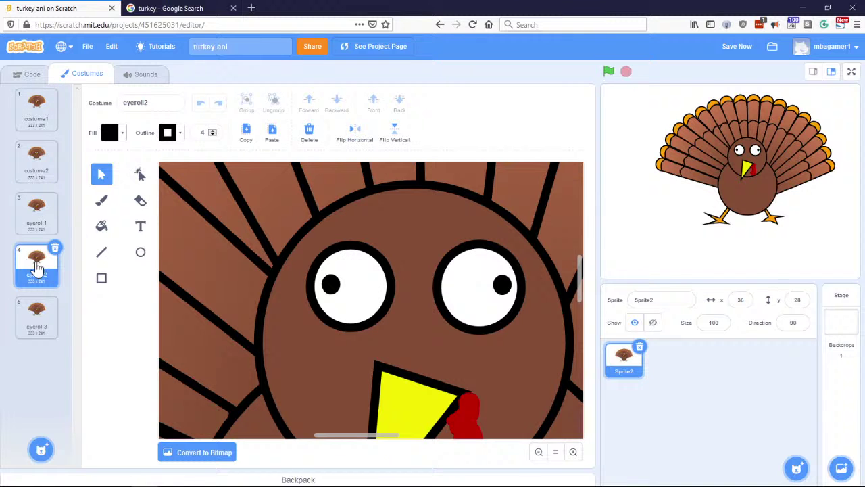
pyautogui.click(32, 305)
pyautogui.click(37, 111)
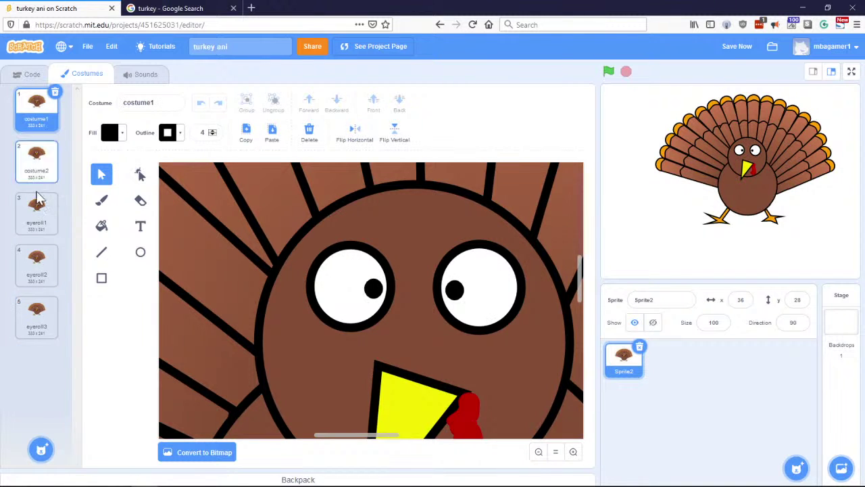
pyautogui.click(36, 210)
pyautogui.click(30, 262)
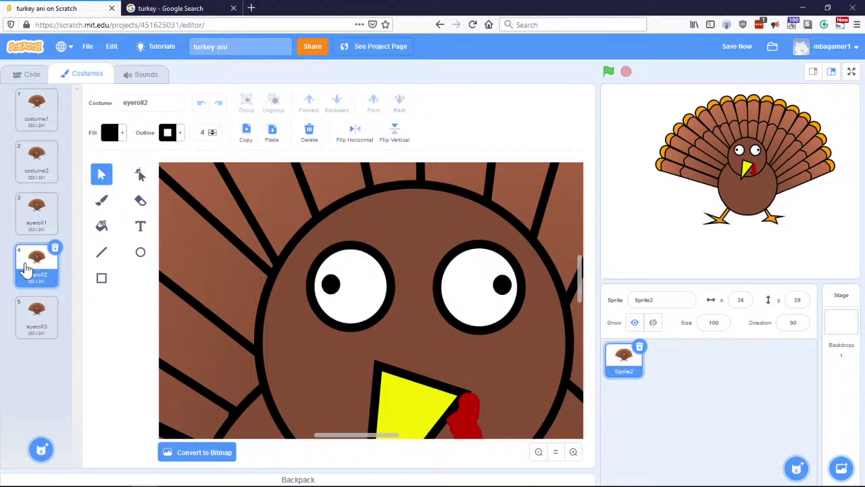
pyautogui.click(27, 309)
# Step: Preview the eye roll on the whole turkey, going from costume1 through eyeroll1, eyeroll2 and eyeroll3 back to costume1
pyautogui.click(539, 451)
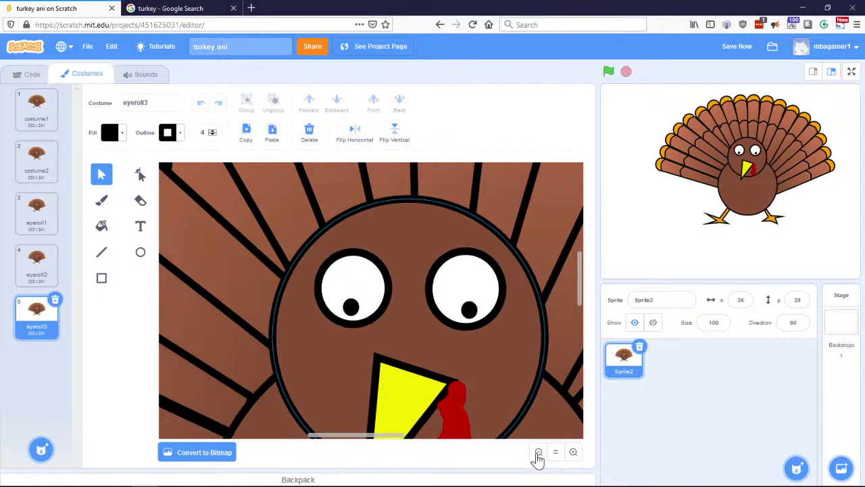
pyautogui.click(538, 451)
pyautogui.click(539, 451)
pyautogui.click(539, 451)
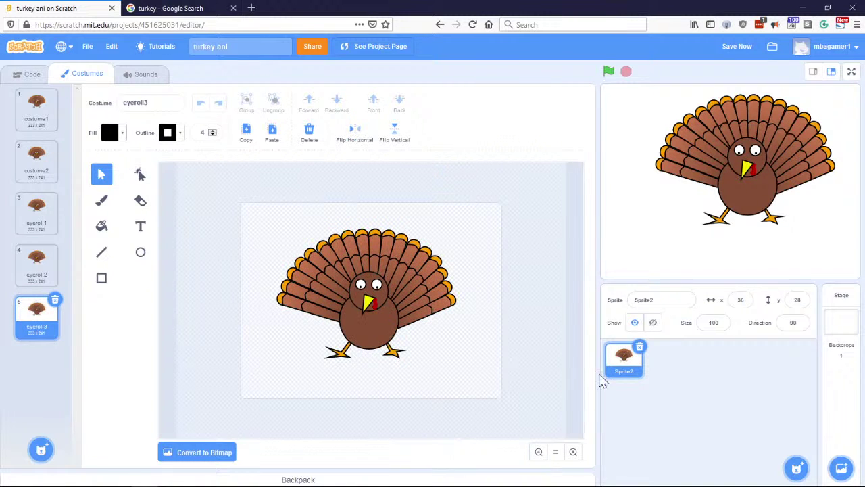
pyautogui.click(573, 452)
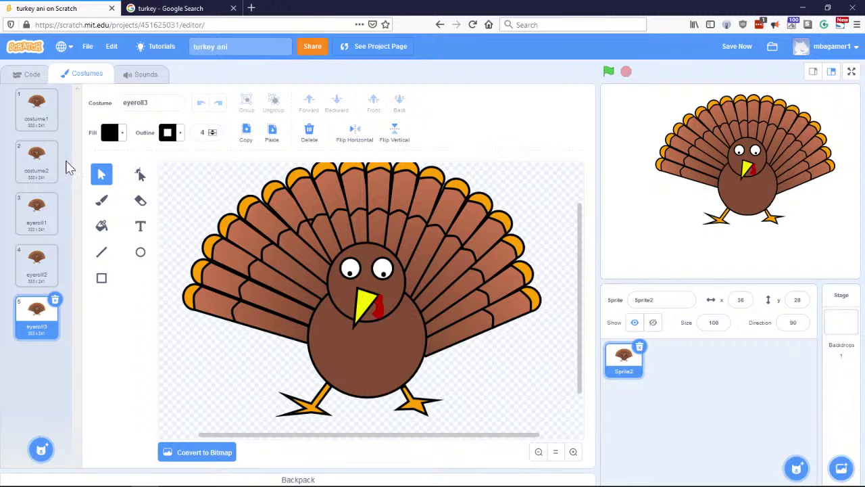
pyautogui.click(34, 118)
pyautogui.click(33, 223)
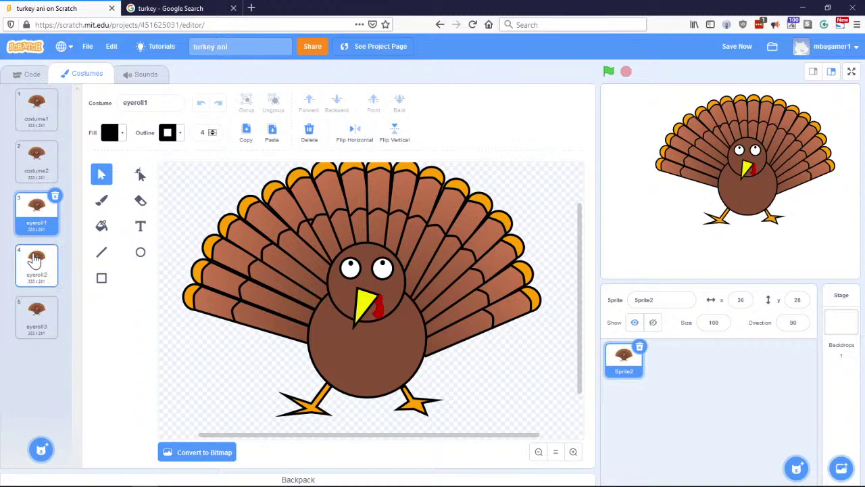
pyautogui.click(36, 261)
pyautogui.click(34, 318)
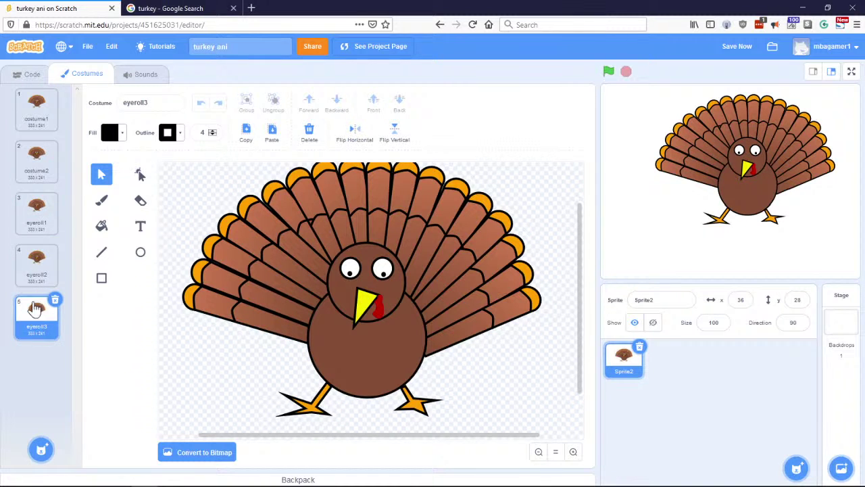
pyautogui.click(39, 127)
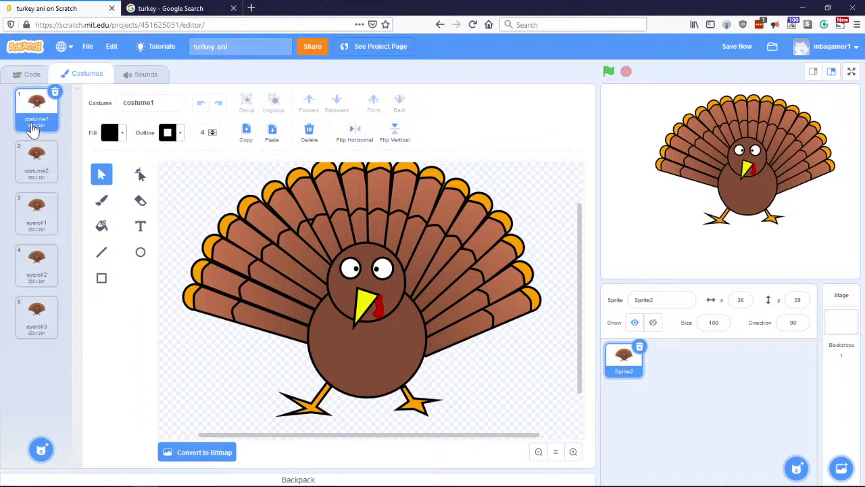
# Step: In the sprite's script, empty the repeat 6 loop, discarding the next costume block but keeping the wait .5 seconds block aside
pyautogui.click(20, 77)
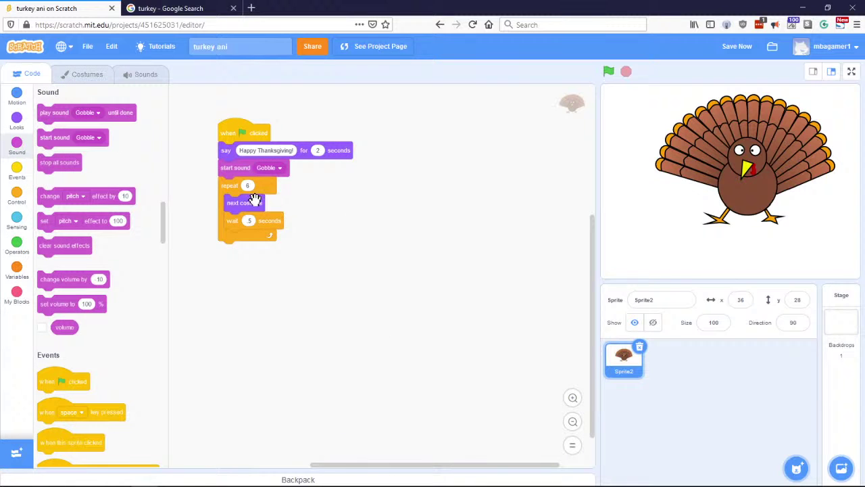
pyautogui.moveTo(250, 200); pyautogui.dragTo(301, 304)
pyautogui.moveTo(308, 253); pyautogui.dragTo(79, 225)
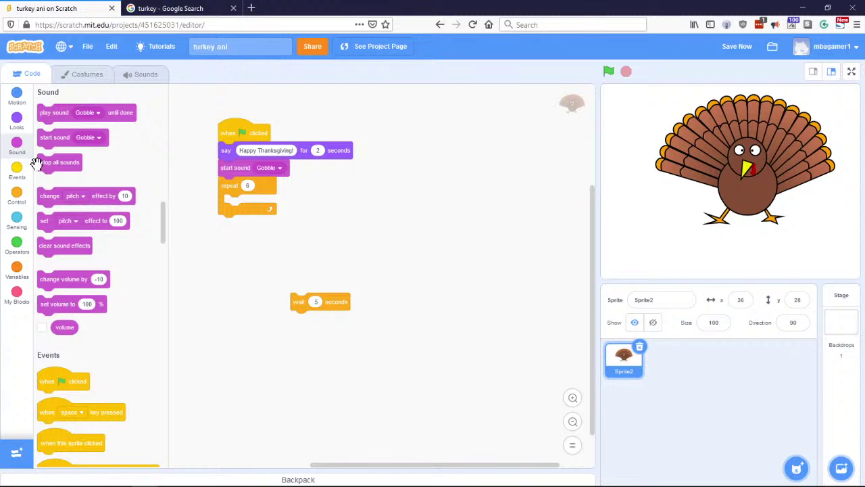
# Step: Fill the repeat 6 loop with a switch costume to costume1 block followed by the wait .5 seconds block
pyautogui.click(16, 121)
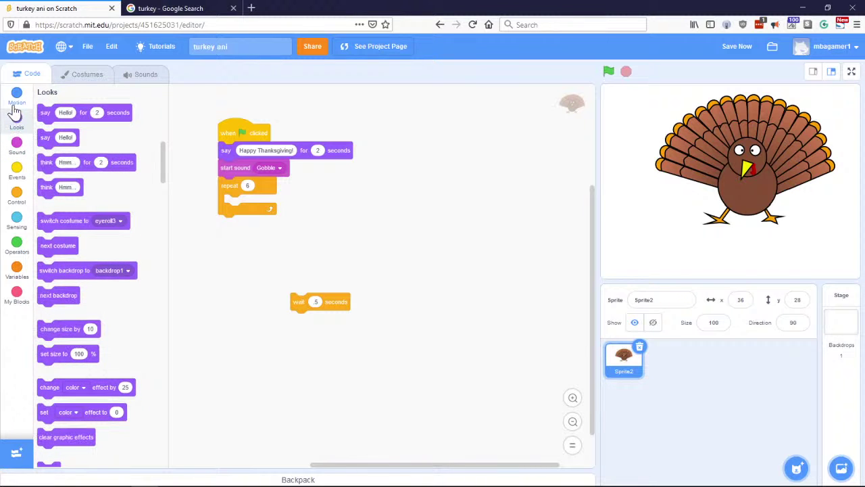
pyautogui.click(14, 103)
pyautogui.click(16, 118)
pyautogui.moveTo(74, 223); pyautogui.dragTo(247, 202)
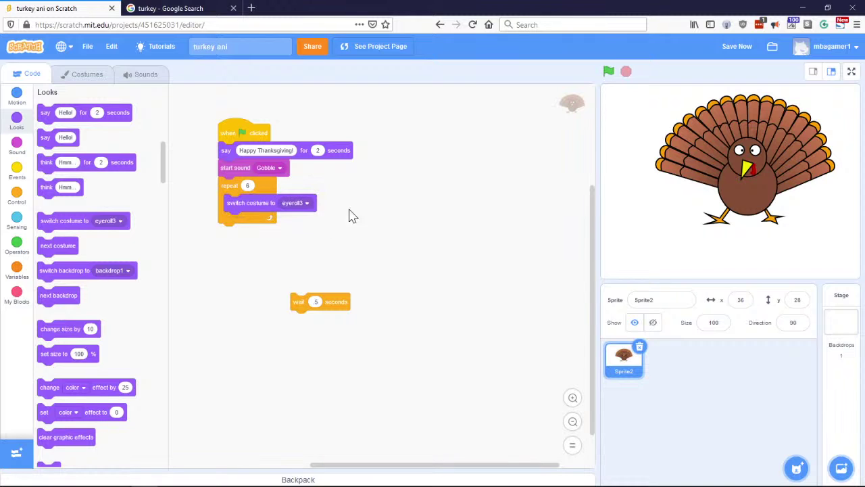
pyautogui.click(306, 204)
pyautogui.click(313, 229)
pyautogui.moveTo(302, 301); pyautogui.dragTo(240, 214)
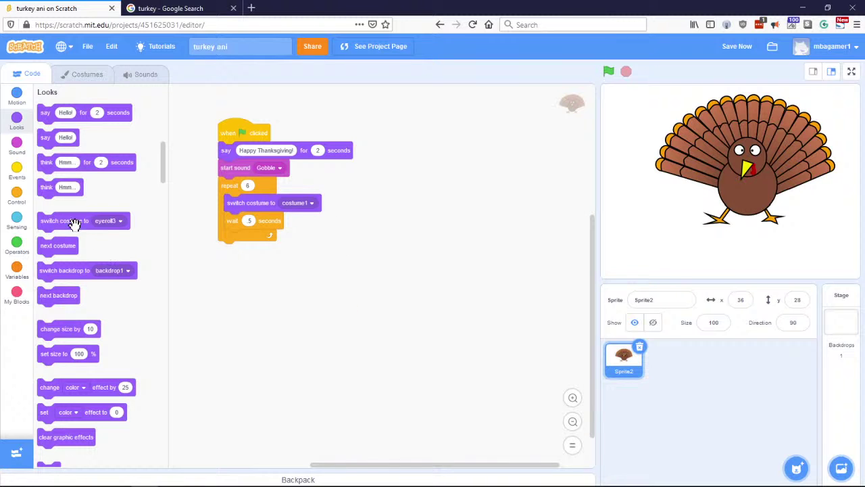
# Step: Add a switch costume to costume2 block after the wait block inside the repeat 6 loop
pyautogui.moveTo(74, 224); pyautogui.dragTo(264, 244)
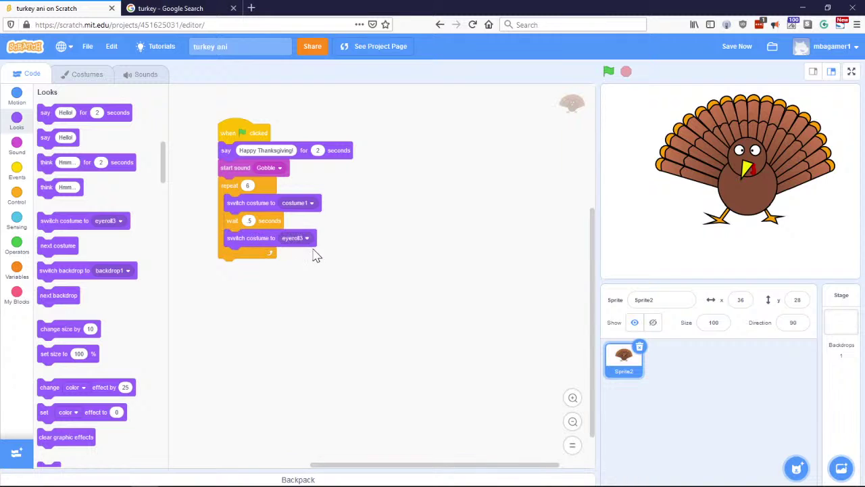
pyautogui.click(308, 242)
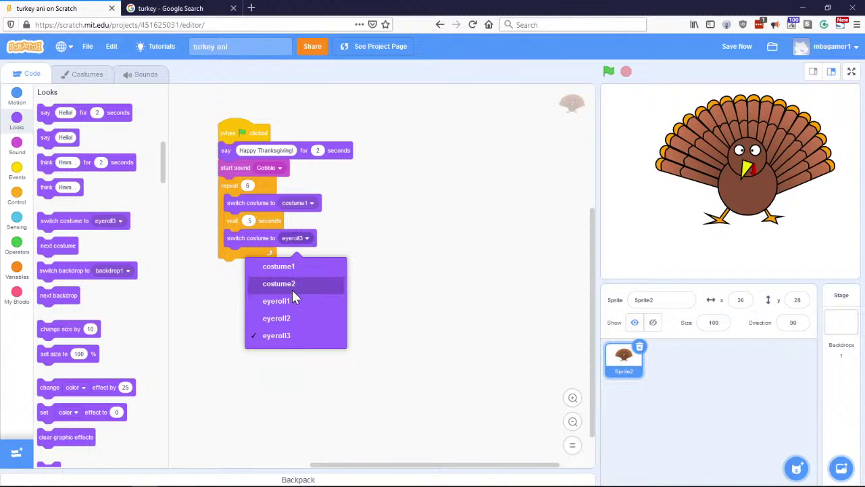
pyautogui.click(292, 288)
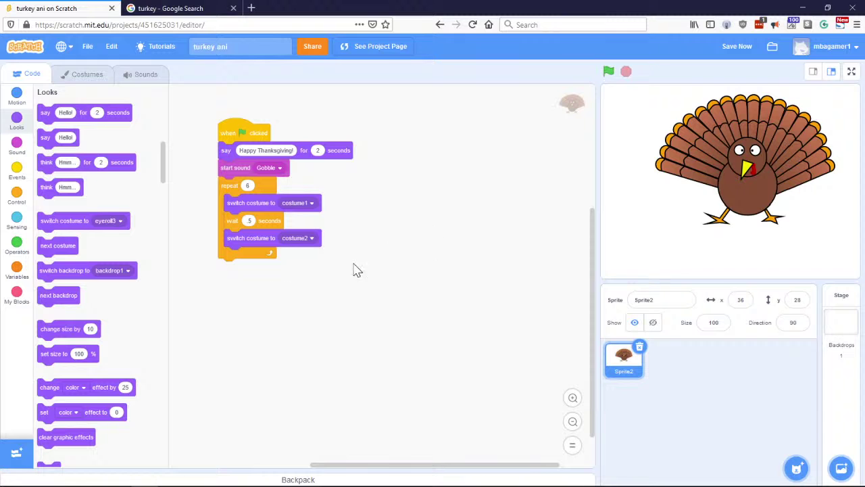
# Step: Run the project full screen to check the dance between costume1 and costume2, and return to the editor
pyautogui.click(852, 73)
pyautogui.click(158, 47)
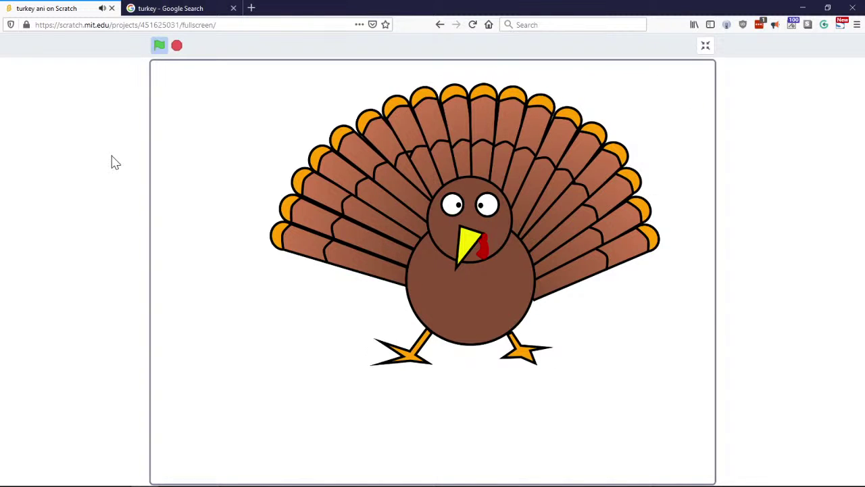
pyautogui.click(707, 47)
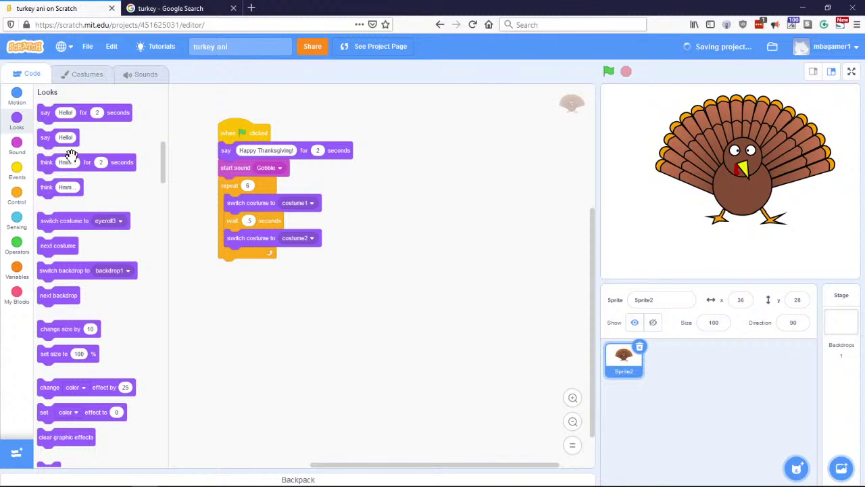
# Step: Add a wait .5 seconds block after the switch costume to costume2 block in the repeat 6 loop
pyautogui.click(17, 145)
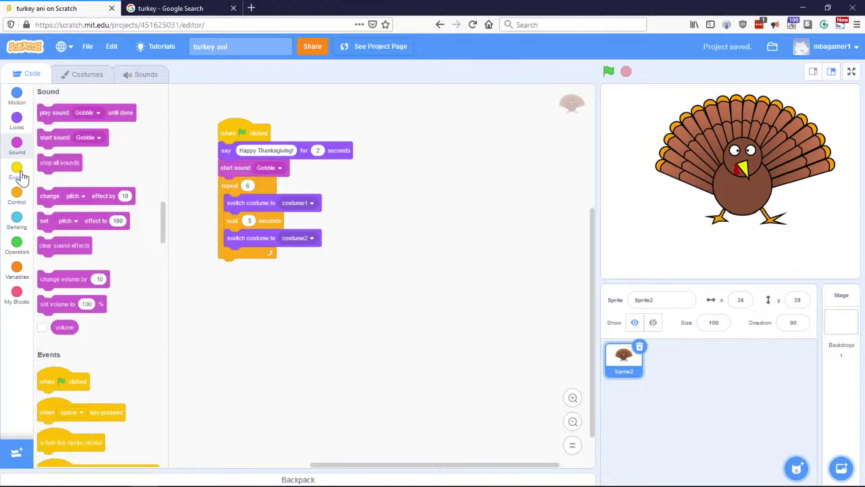
pyautogui.click(18, 170)
pyautogui.click(17, 195)
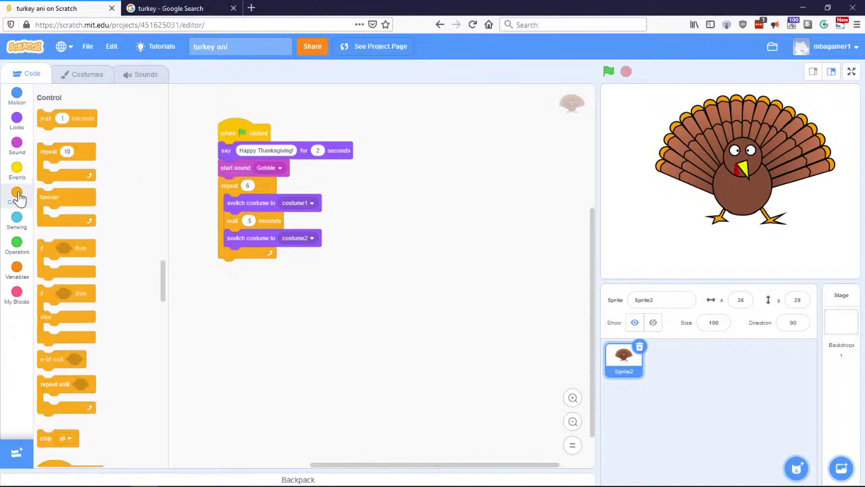
pyautogui.moveTo(47, 125); pyautogui.dragTo(244, 256)
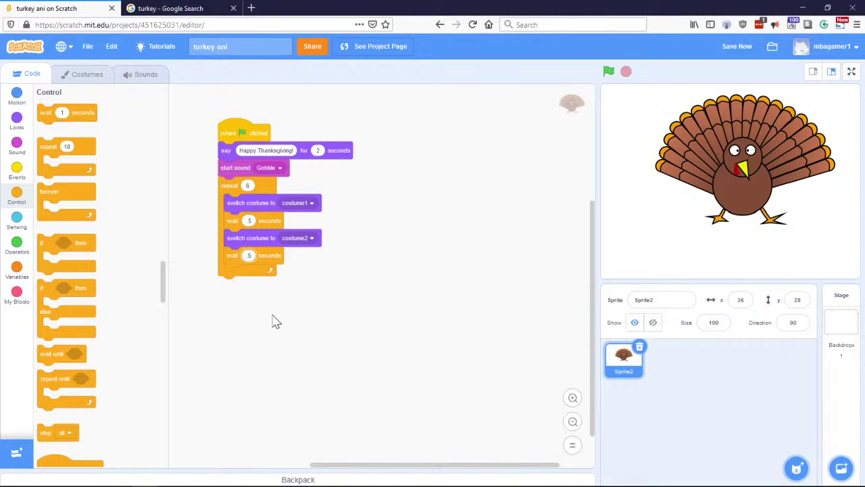
pyautogui.click(329, 298)
# Step: Play the project full screen again to check the dance timing with the second wait, and return to the editor
pyautogui.click(851, 71)
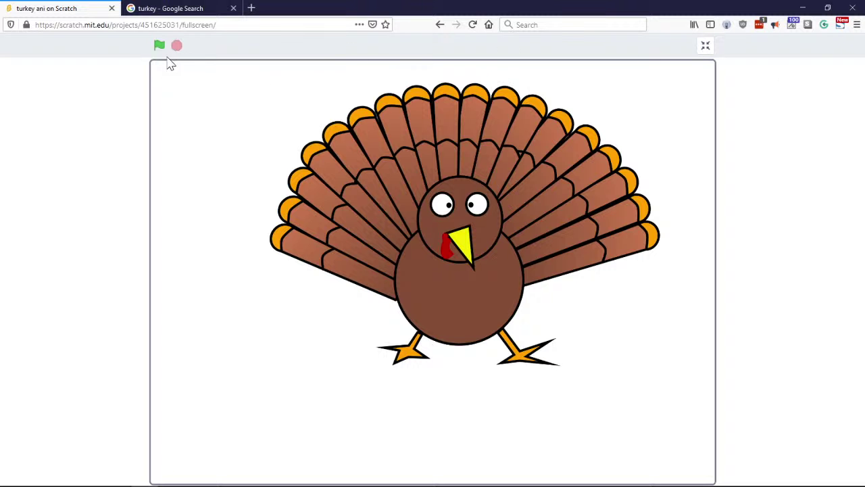
pyautogui.click(159, 46)
pyautogui.click(705, 45)
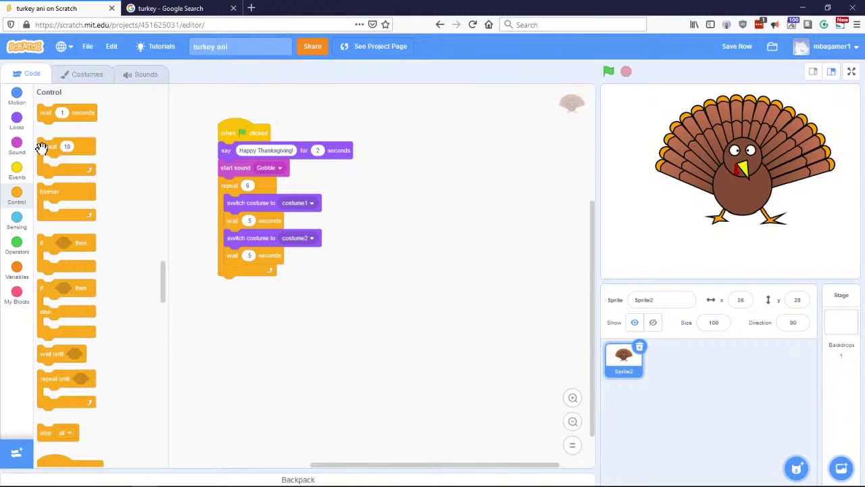
# Step: Attach a repeat 3 loop below the repeat 6 loop, containing switch costume to costume1 and wait .5 seconds
pyautogui.moveTo(39, 147); pyautogui.dragTo(221, 298)
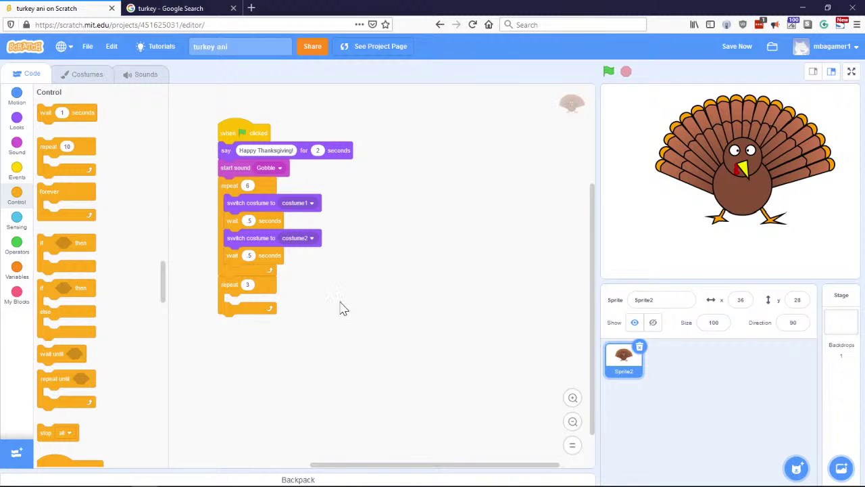
pyautogui.click(20, 128)
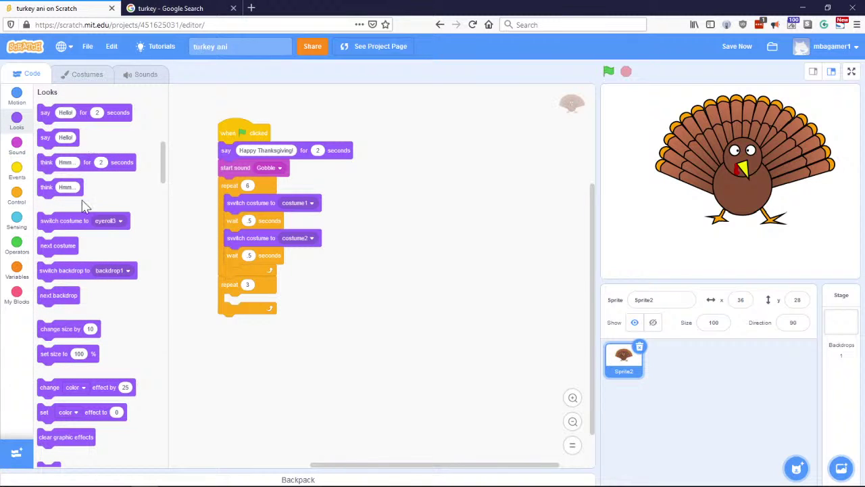
pyautogui.moveTo(43, 220); pyautogui.dragTo(229, 303)
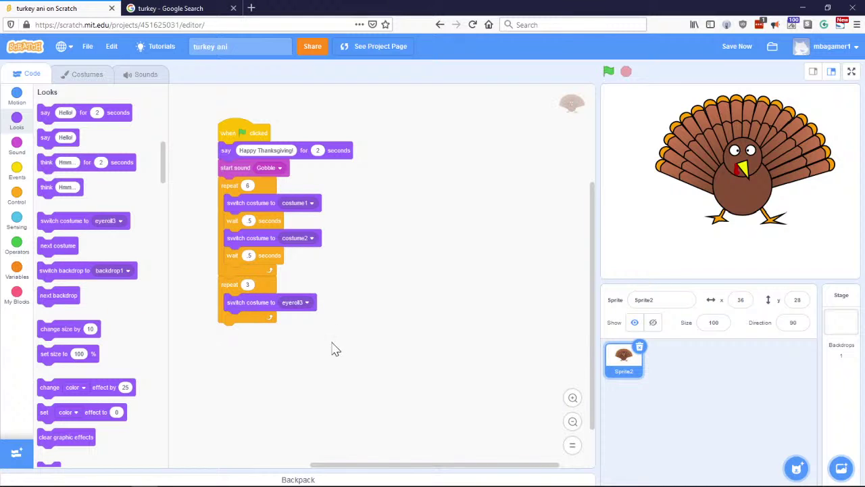
pyautogui.click(308, 304)
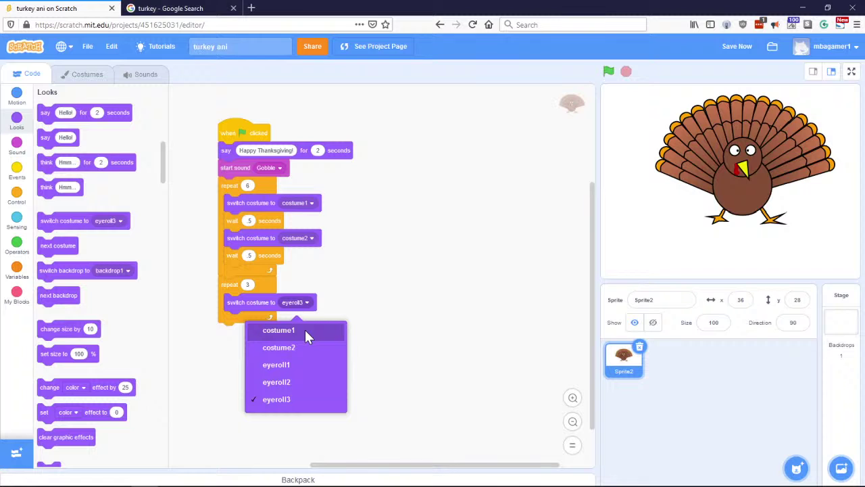
pyautogui.click(304, 333)
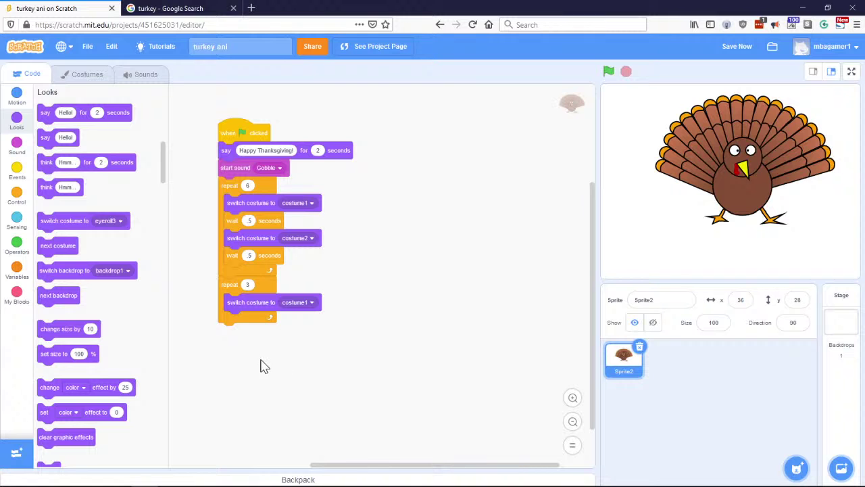
pyautogui.click(15, 173)
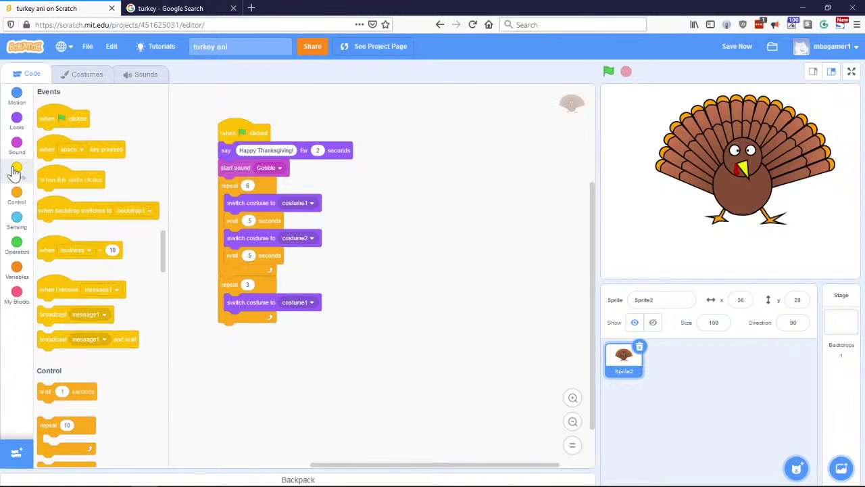
pyautogui.click(16, 195)
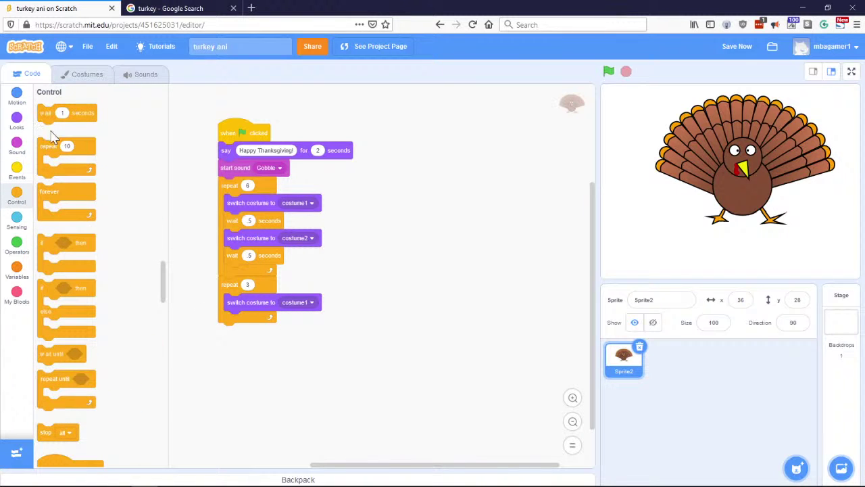
pyautogui.moveTo(44, 114); pyautogui.dragTo(236, 323)
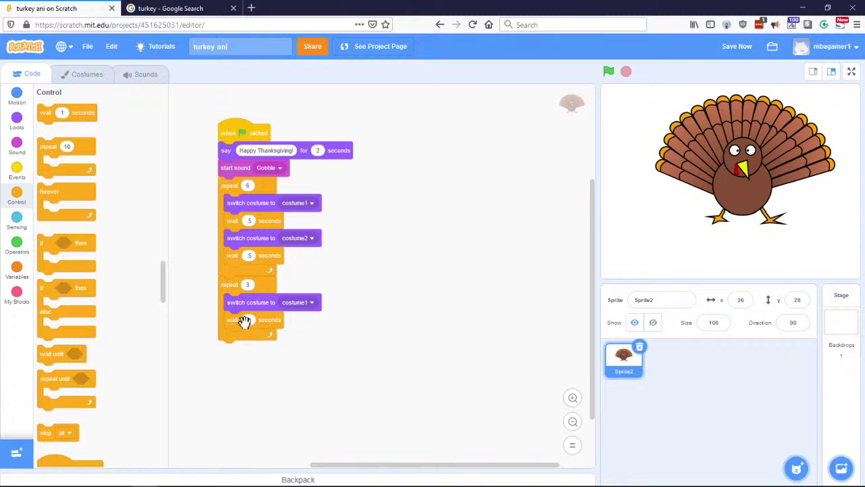
pyautogui.click(331, 358)
# Step: Extend the repeat 3 loop with a switch costume to eyeroll1 block followed by wait .5 seconds
pyautogui.click(17, 121)
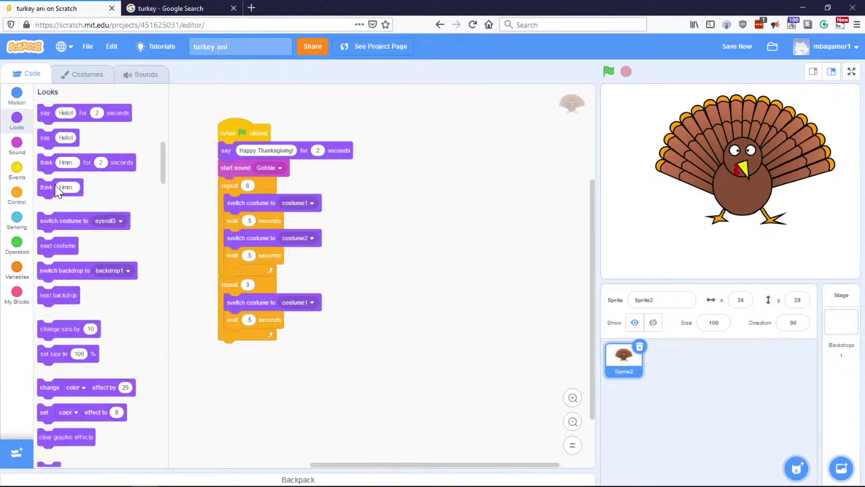
pyautogui.moveTo(58, 222); pyautogui.dragTo(236, 343)
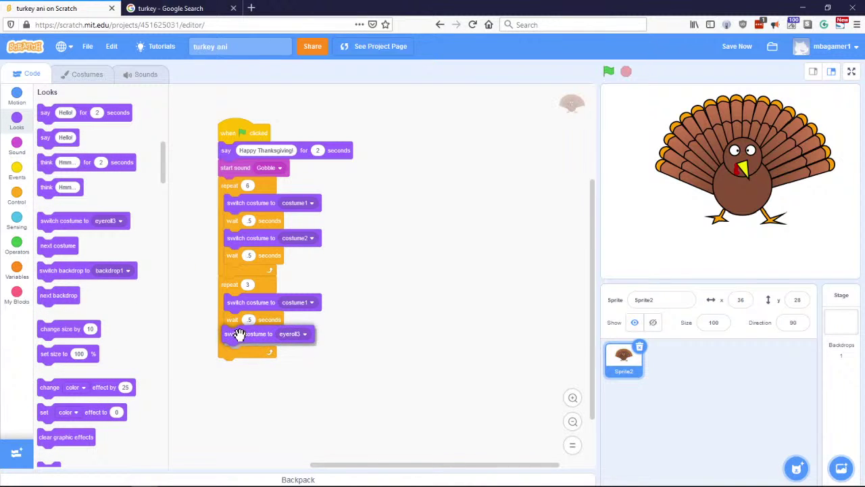
pyautogui.click(307, 337)
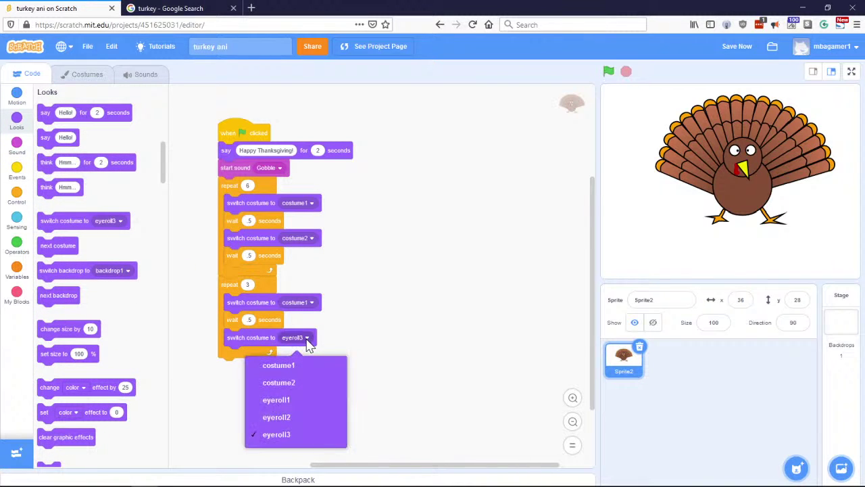
pyautogui.click(294, 399)
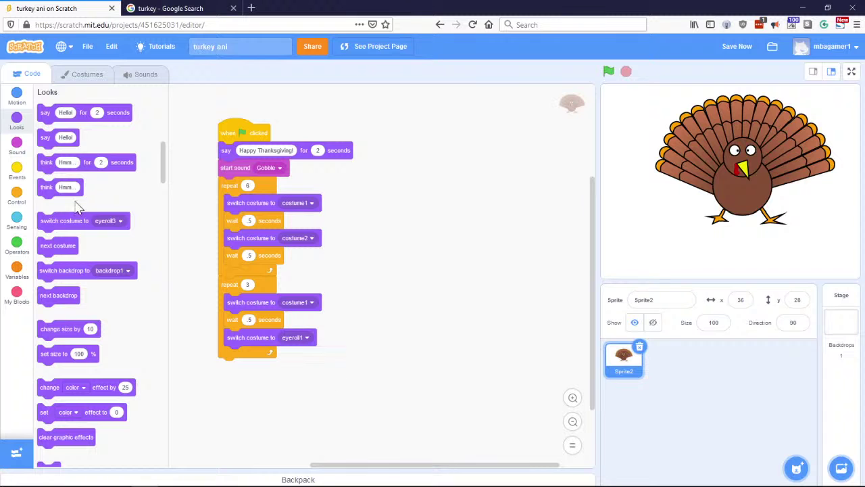
pyautogui.click(17, 194)
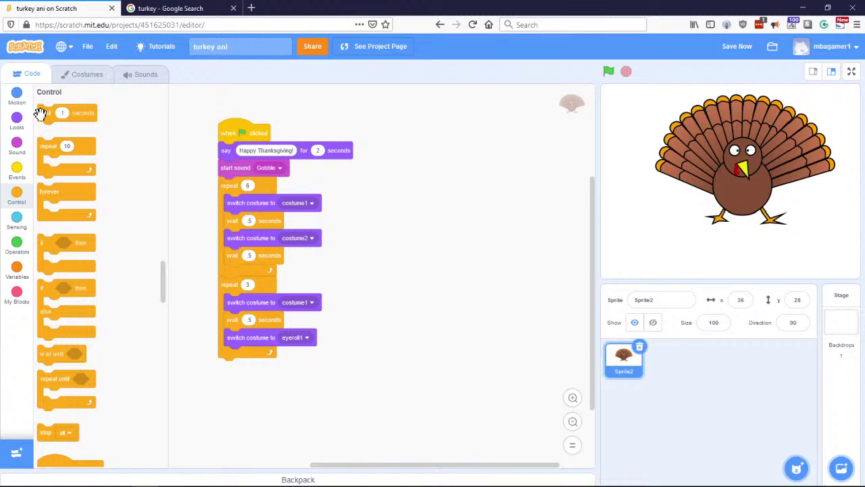
pyautogui.moveTo(40, 113); pyautogui.dragTo(232, 353)
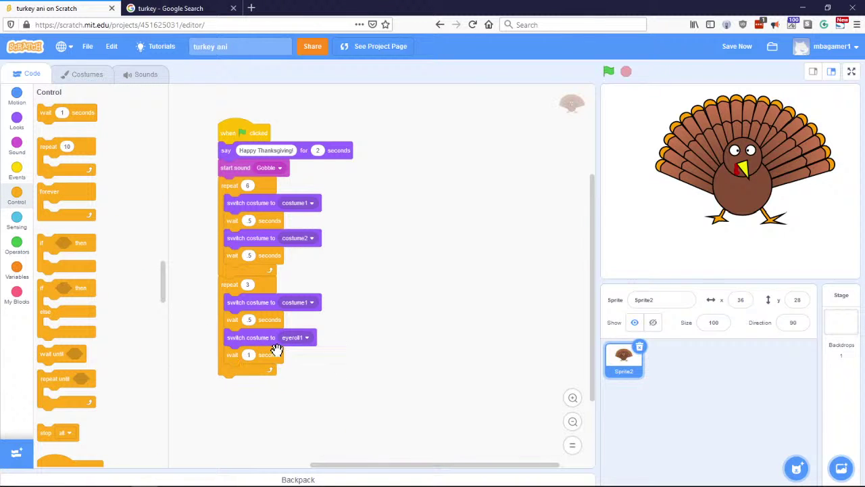
pyautogui.click(248, 355)
pyautogui.click(363, 334)
# Step: Extend the repeat 3 loop with a switch costume to eyeroll2 block followed by wait .5 seconds
pyautogui.click(17, 123)
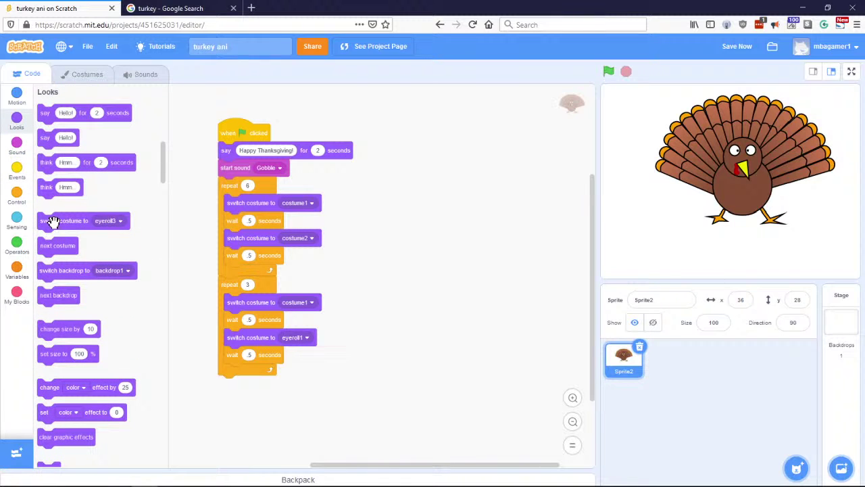
pyautogui.moveTo(52, 222); pyautogui.dragTo(240, 372)
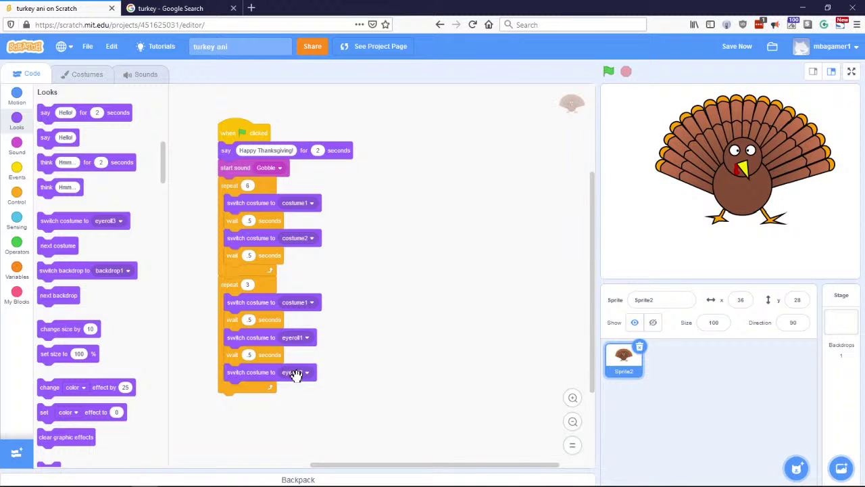
pyautogui.click(305, 373)
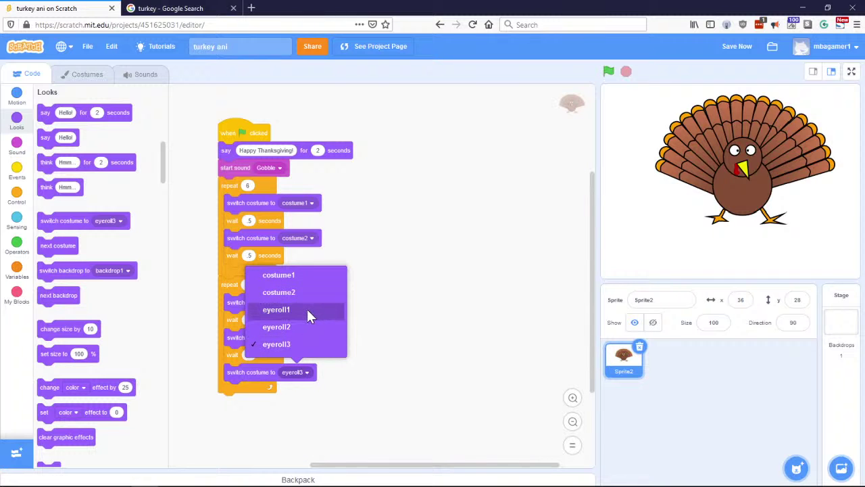
pyautogui.click(302, 325)
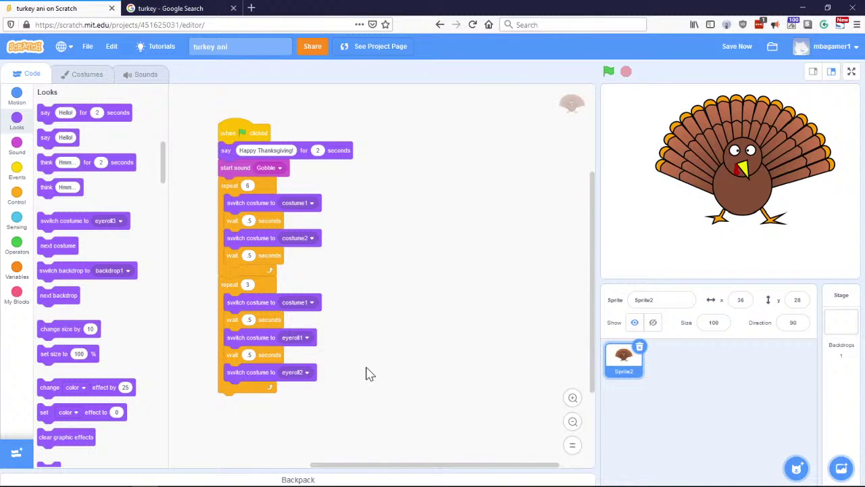
pyautogui.click(16, 196)
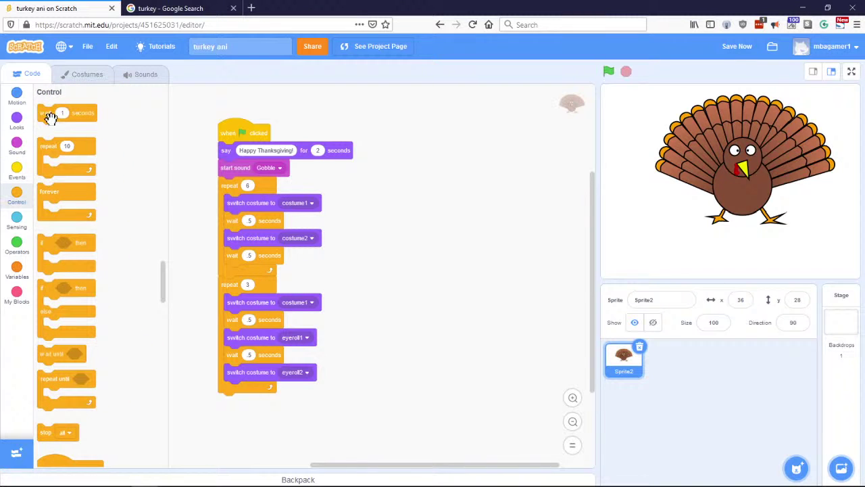
pyautogui.moveTo(46, 114); pyautogui.dragTo(238, 390)
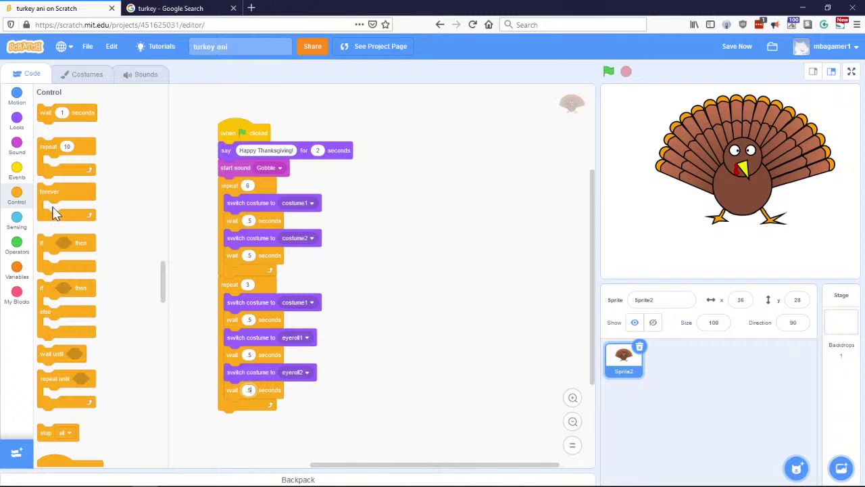
# Step: Finish the repeat 3 loop with a switch costume to eyeroll3 block followed by wait .5 seconds
pyautogui.click(17, 170)
pyautogui.click(22, 126)
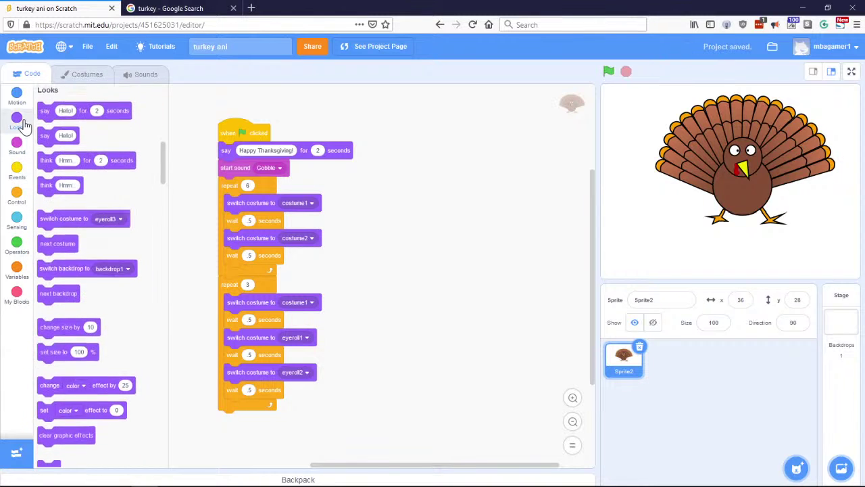
pyautogui.moveTo(61, 219); pyautogui.dragTo(245, 411)
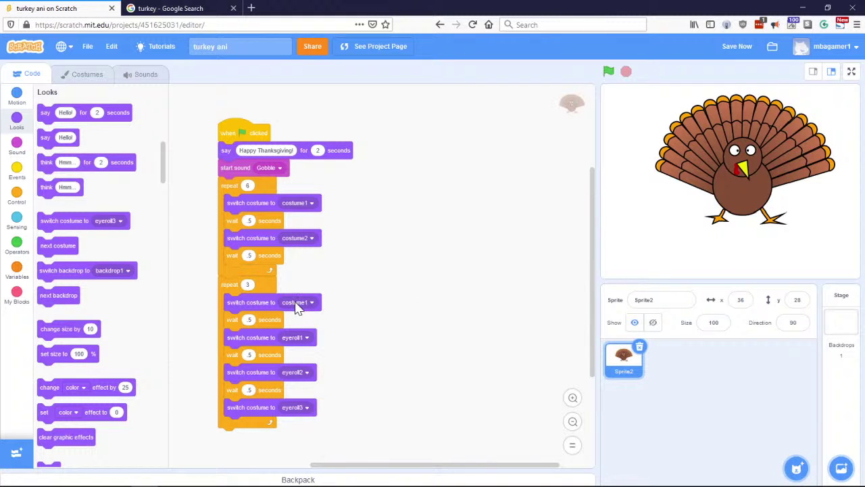
pyautogui.click(16, 193)
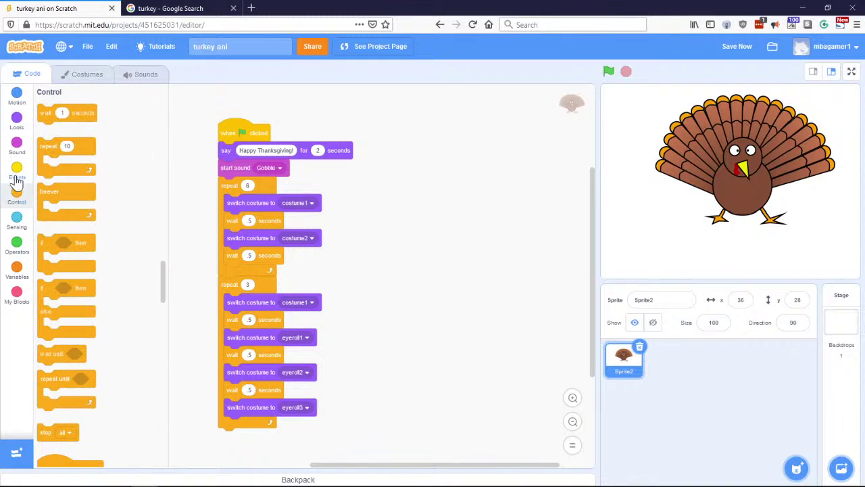
pyautogui.moveTo(46, 113); pyautogui.dragTo(243, 429)
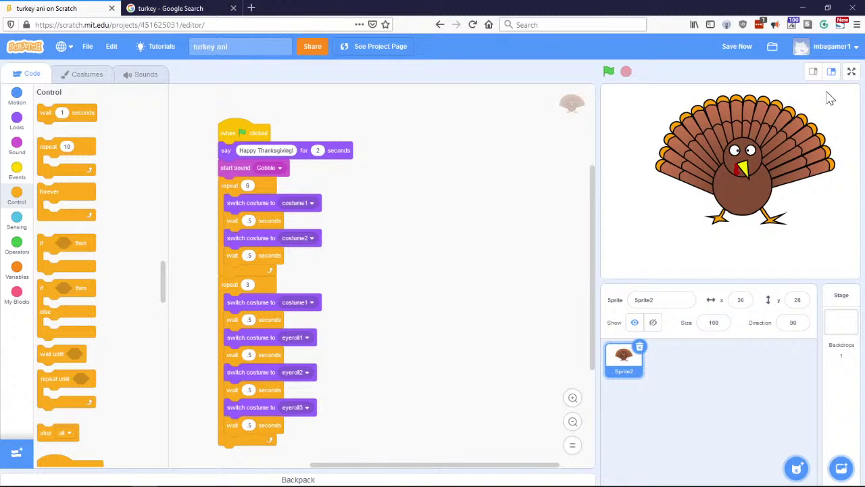
# Step: Play the turkey animation in full screen, then return to the editor
pyautogui.click(851, 72)
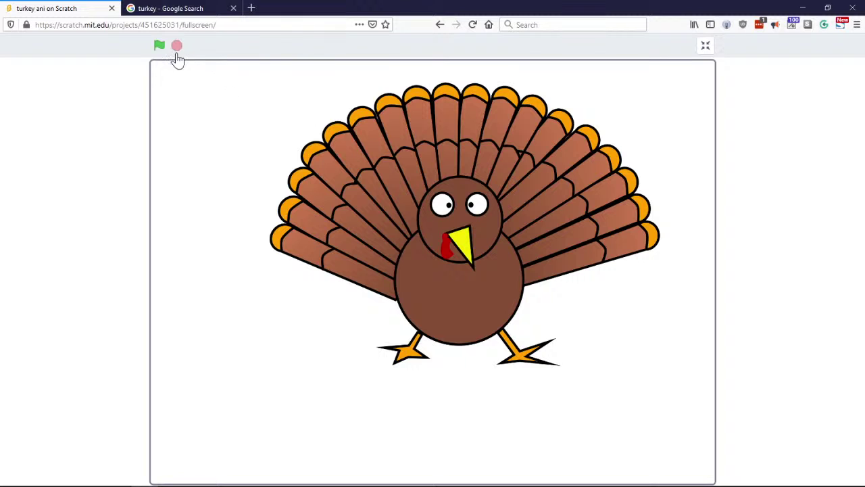
pyautogui.click(159, 47)
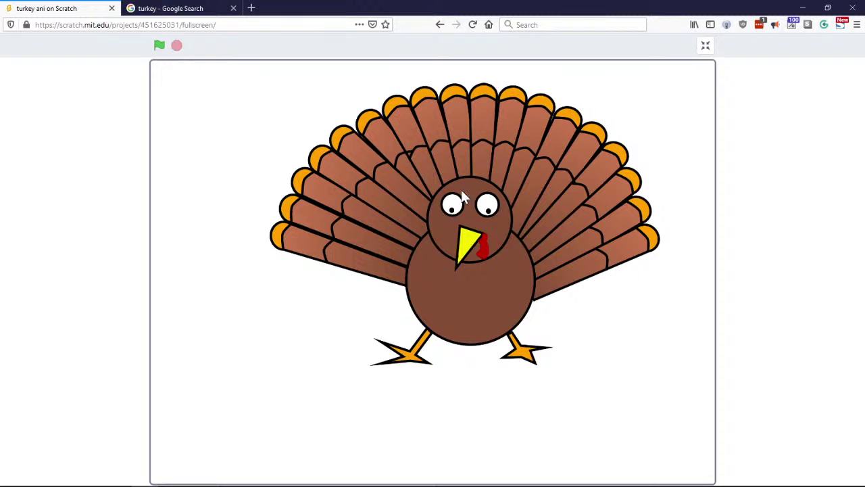
pyautogui.click(706, 47)
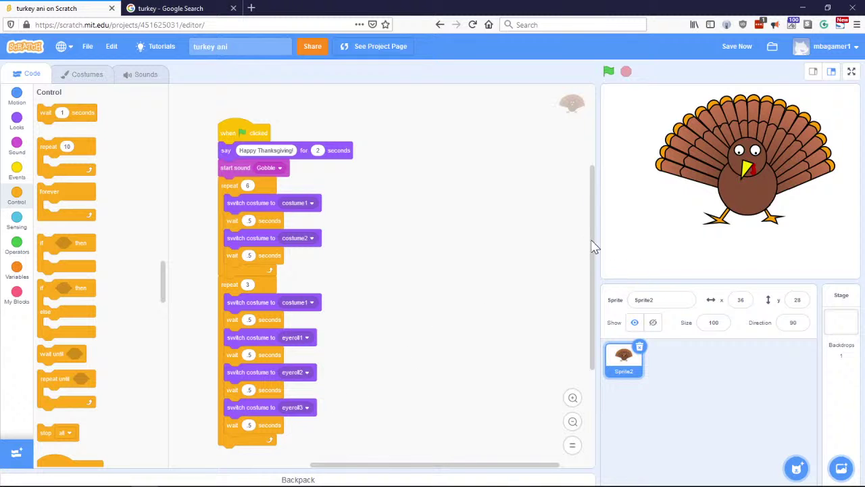
# Step: Reorder the repeat 3 loop so eyeroll1, eyeroll2, eyeroll3 and costume1 switch in that order, each followed by wait .5 seconds
pyautogui.moveTo(592, 247); pyautogui.dragTo(597, 290)
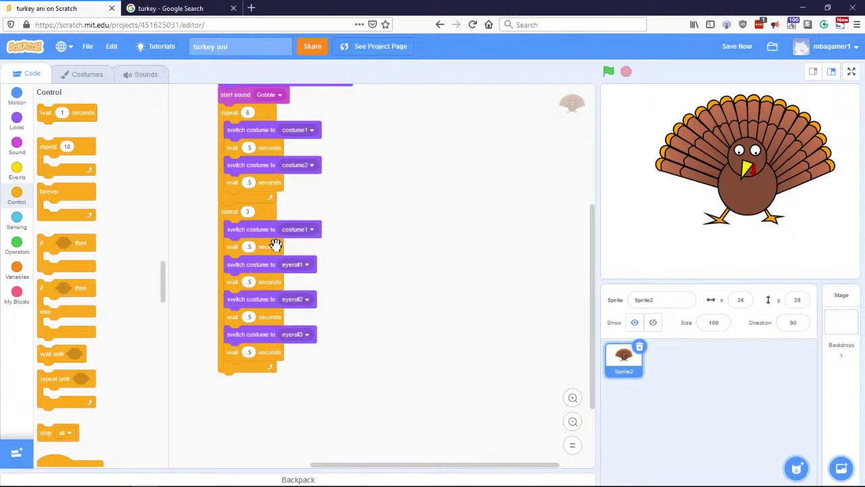
pyautogui.moveTo(261, 229); pyautogui.dragTo(307, 266)
pyautogui.moveTo(375, 227); pyautogui.dragTo(301, 382)
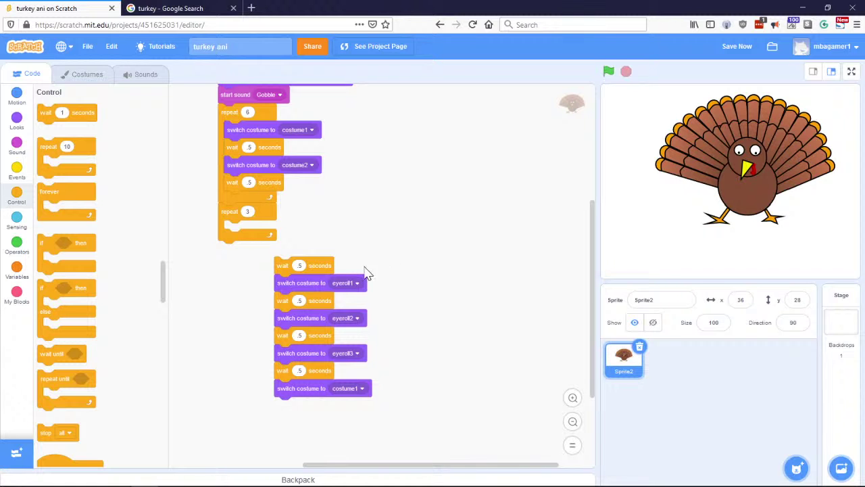
pyautogui.moveTo(323, 265); pyautogui.dragTo(354, 287)
pyautogui.moveTo(361, 246); pyautogui.dragTo(344, 412)
pyautogui.moveTo(357, 284); pyautogui.dragTo(275, 229)
pyautogui.scroll(2, 422, 354)
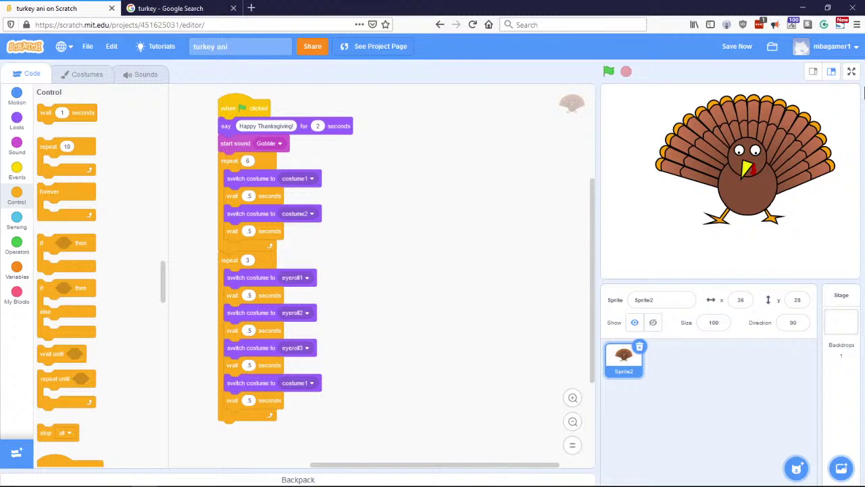
# Step: Replay the animation in full screen to check the reordered eye roll, then return to the editor
pyautogui.click(852, 71)
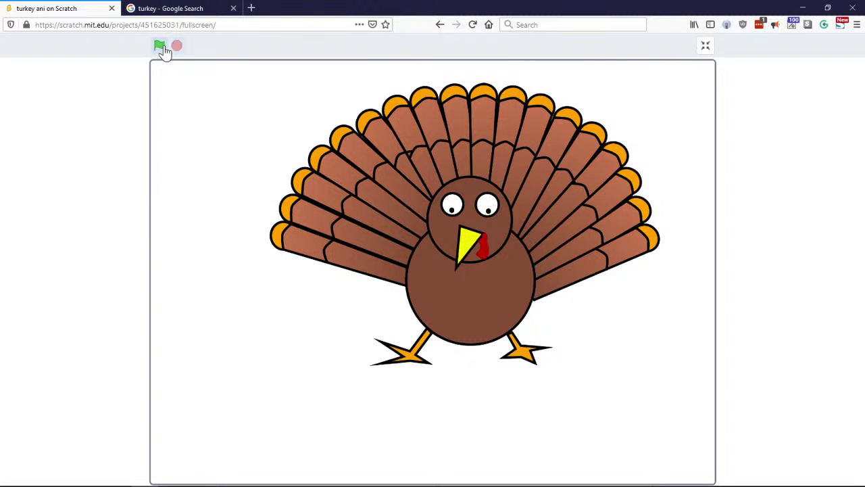
pyautogui.click(160, 47)
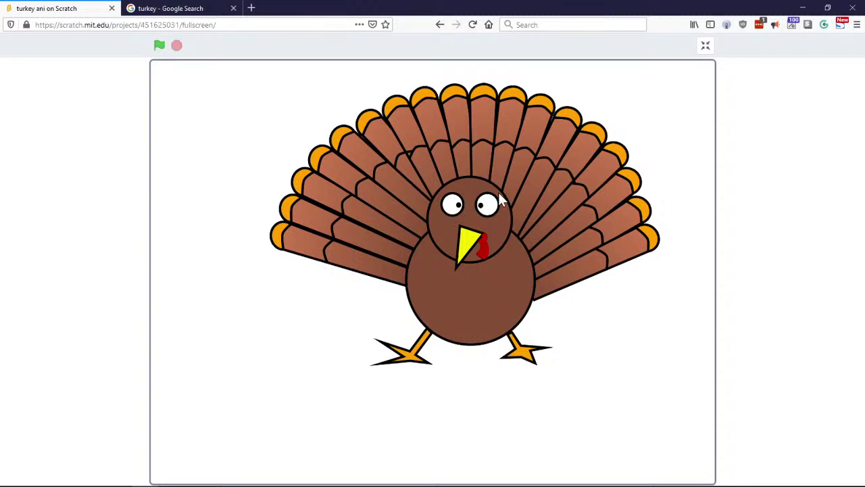
pyautogui.click(705, 46)
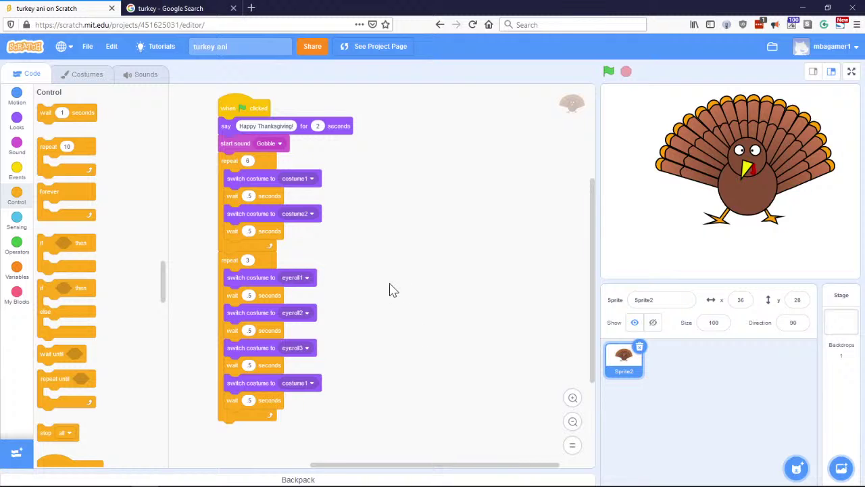
# Step: Duplicate costume1 and move the copy to the end of the costume list, after eyeroll3
pyautogui.click(83, 75)
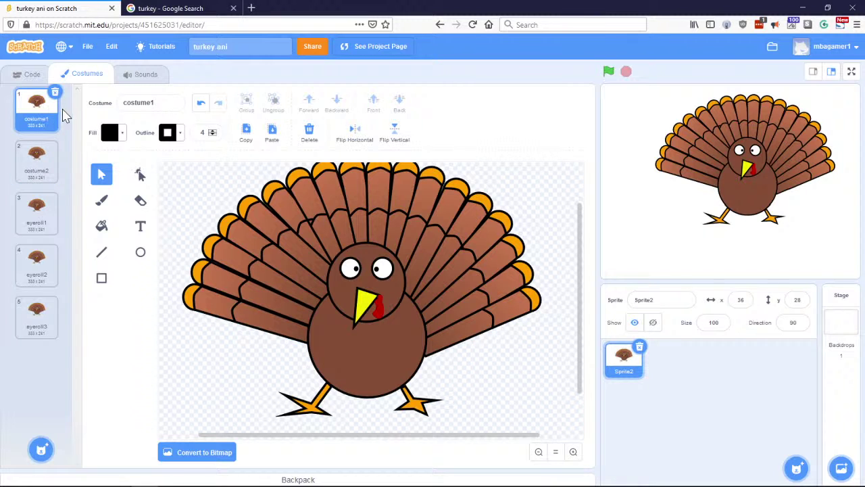
pyautogui.rightClick(42, 117)
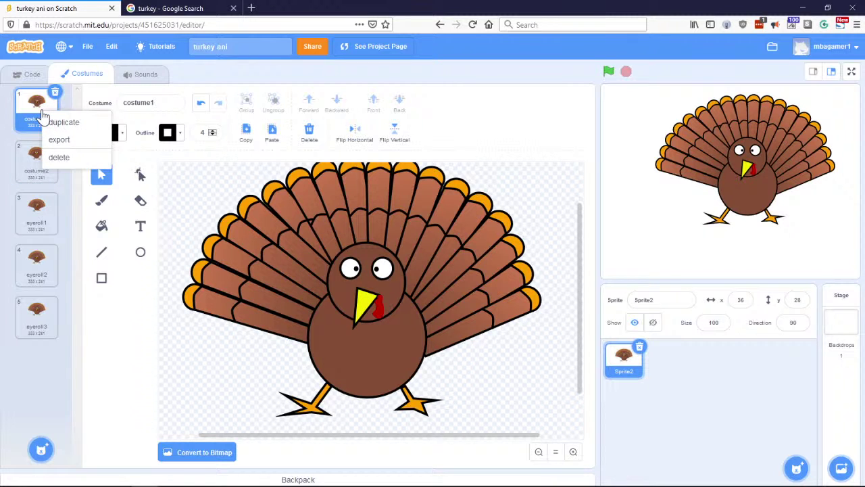
pyautogui.click(53, 131)
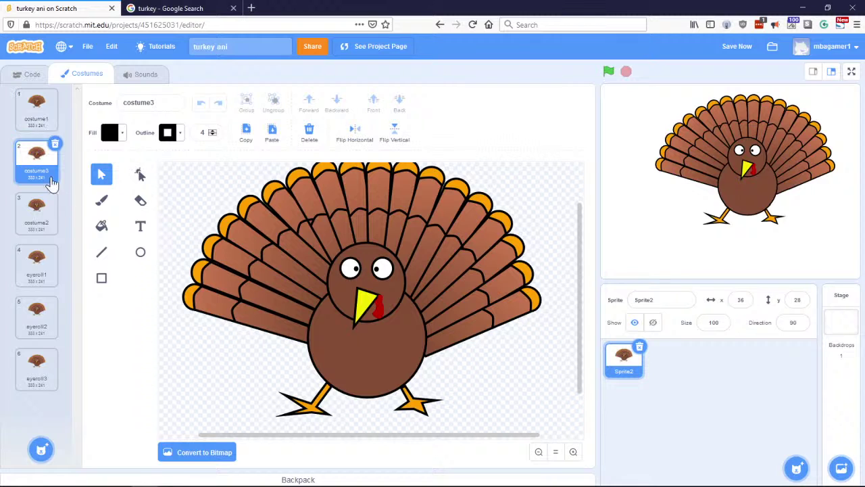
pyautogui.moveTo(52, 177); pyautogui.dragTo(39, 379)
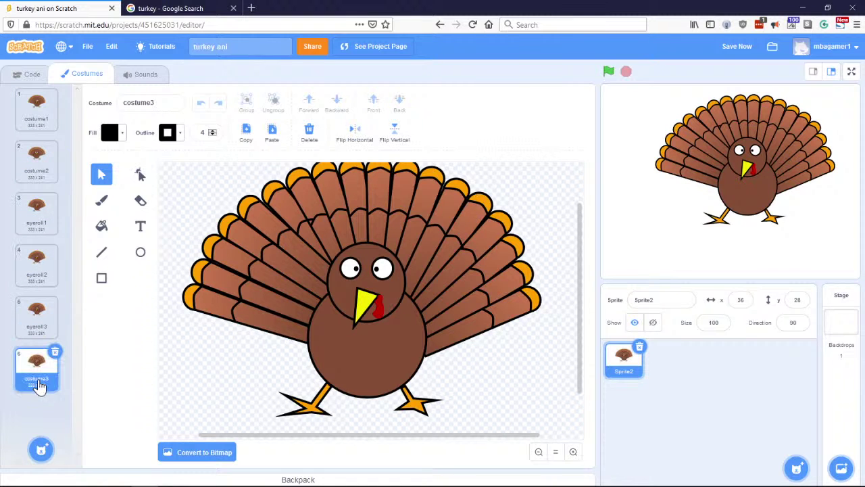
# Step: Rename the duplicated costume as dance1
pyautogui.doubleClick(138, 102)
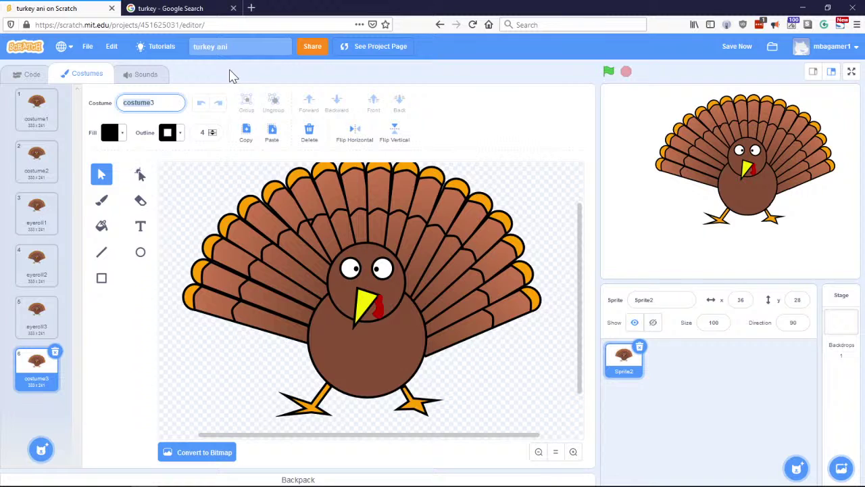
pyautogui.write('dance3')
pyautogui.press('BackSpace')
pyautogui.write('1')
pyautogui.click(48, 410)
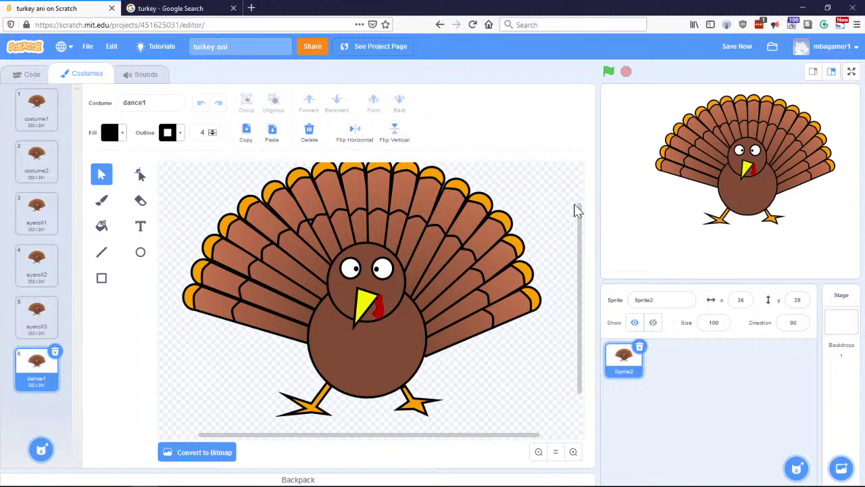
pyautogui.moveTo(580, 238); pyautogui.dragTo(577, 264)
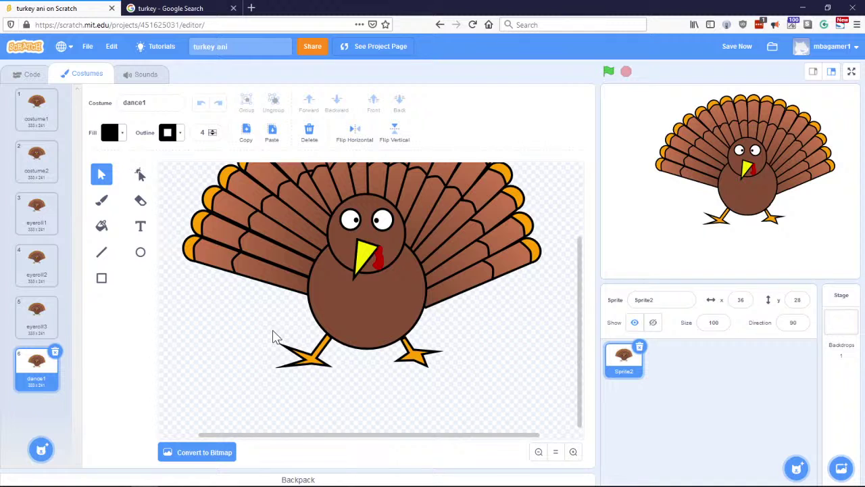
pyautogui.moveTo(273, 332); pyautogui.dragTo(307, 359)
pyautogui.click(307, 360)
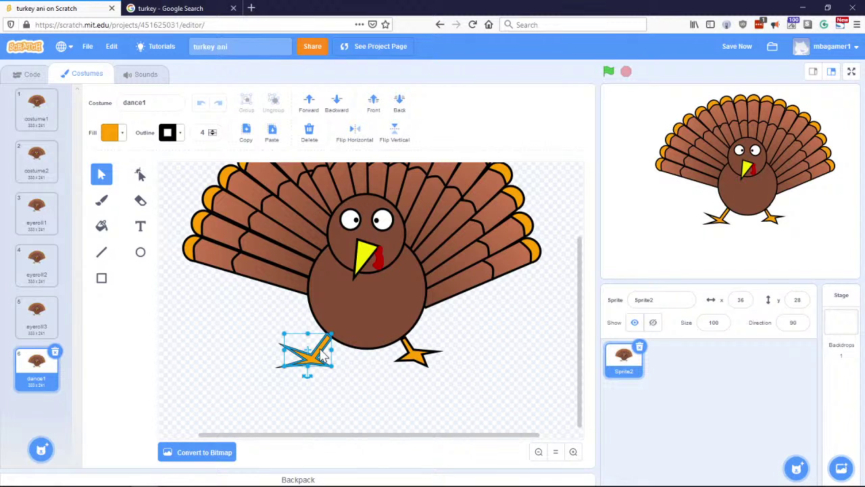
pyautogui.moveTo(323, 357); pyautogui.dragTo(330, 351)
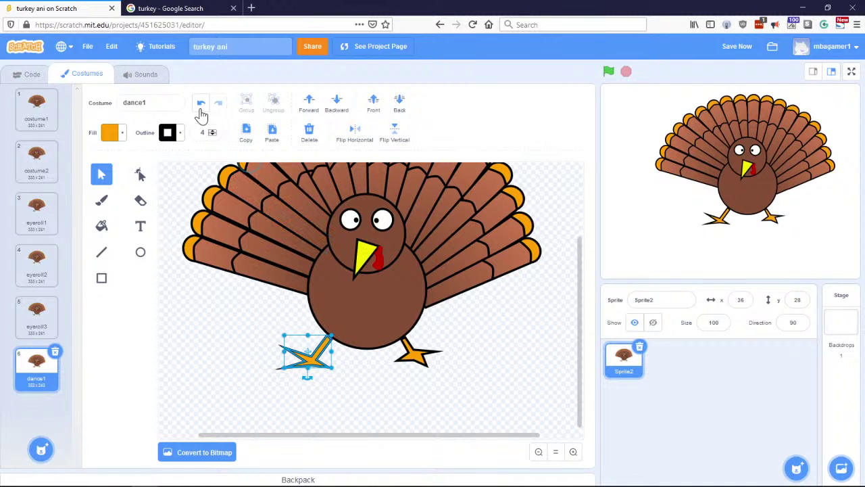
pyautogui.click(201, 103)
pyautogui.click(303, 350)
pyautogui.moveTo(307, 375)
pyautogui.mouseDown()
pyautogui.moveTo(314, 385)
pyautogui.moveTo(307, 378)
pyautogui.moveTo(326, 383)
pyautogui.moveTo(304, 374)
pyautogui.mouseUp()
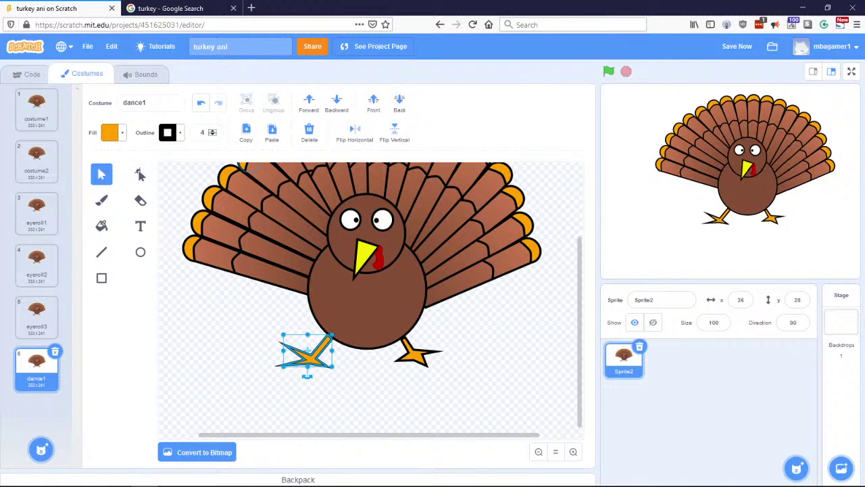
pyautogui.click(201, 107)
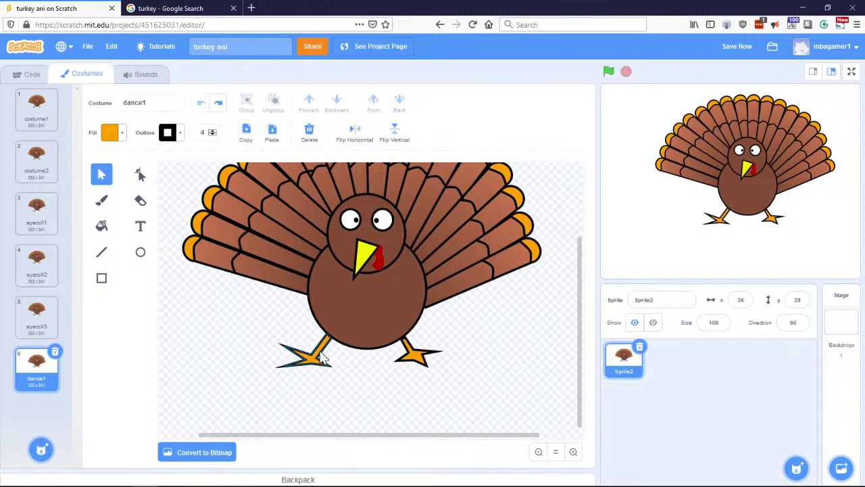
# Step: Move the turkey's left-hand leg in dance1 slightly inward and down, and send it behind the body
pyautogui.moveTo(323, 355); pyautogui.dragTo(337, 358)
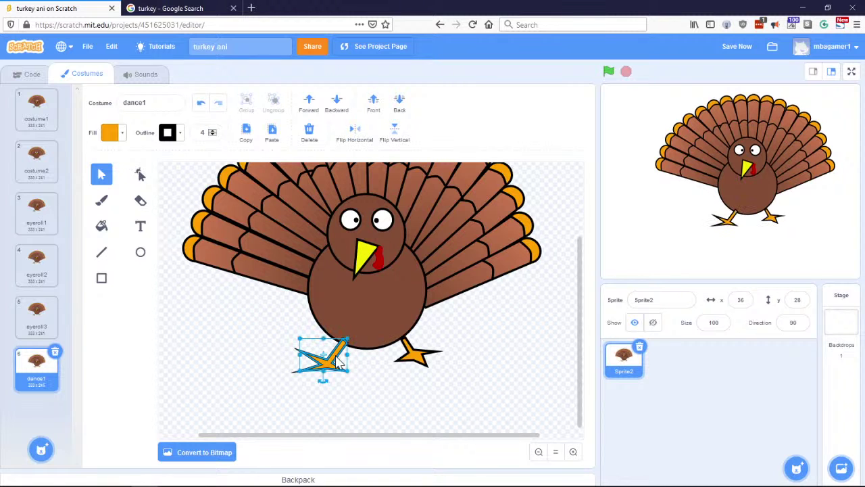
pyautogui.click(468, 380)
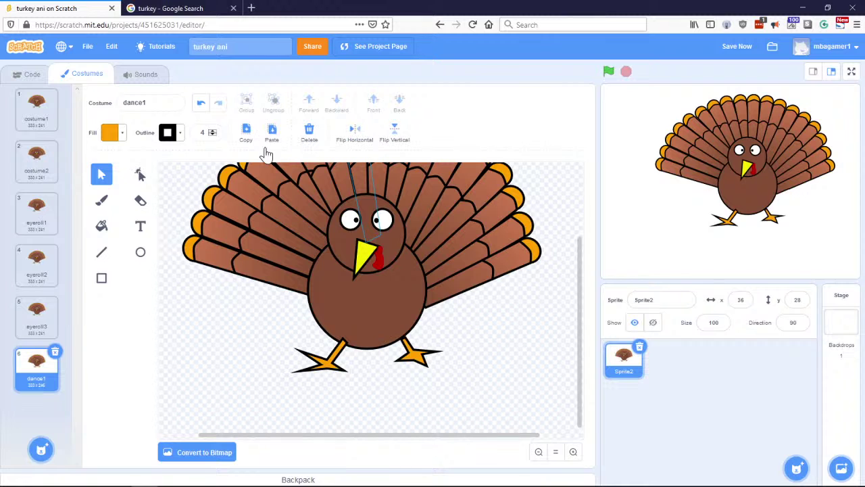
pyautogui.click(329, 350)
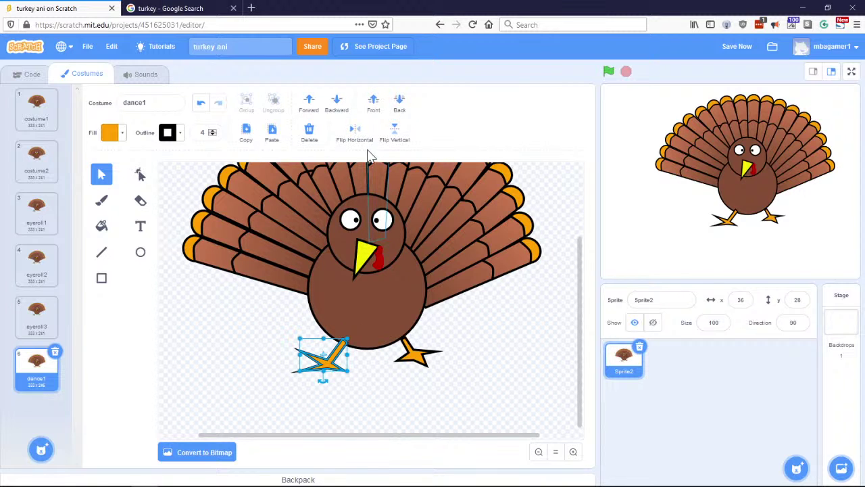
pyautogui.click(334, 113)
pyautogui.click(399, 106)
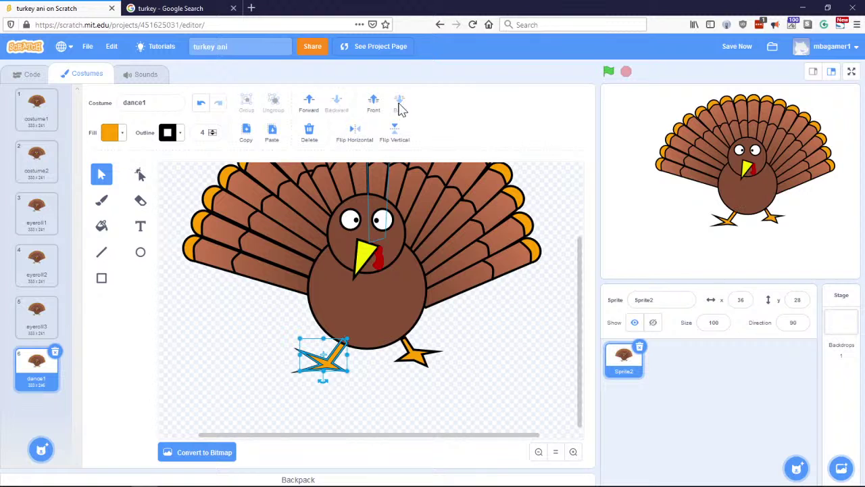
pyautogui.click(507, 340)
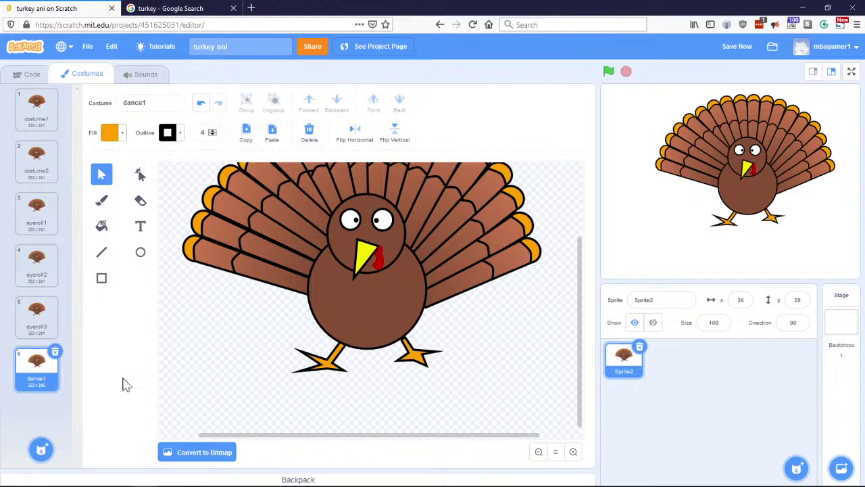
# Step: Compare dance1 with costume1 and rotate dance1's left-hand leg counterclockwise so it stands more upright
pyautogui.click(24, 116)
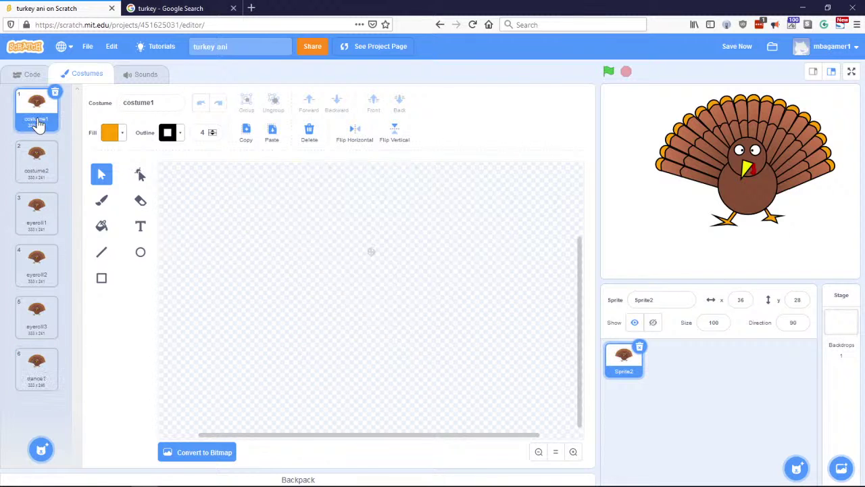
pyautogui.click(43, 373)
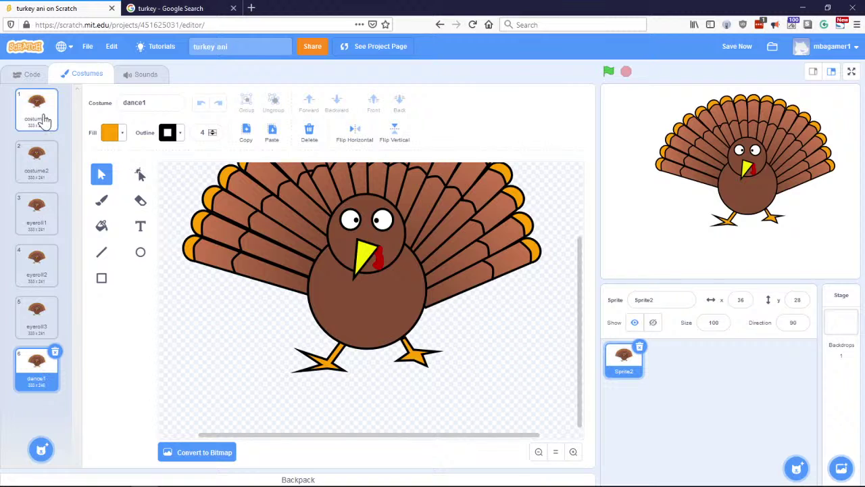
pyautogui.click(44, 120)
pyautogui.click(51, 380)
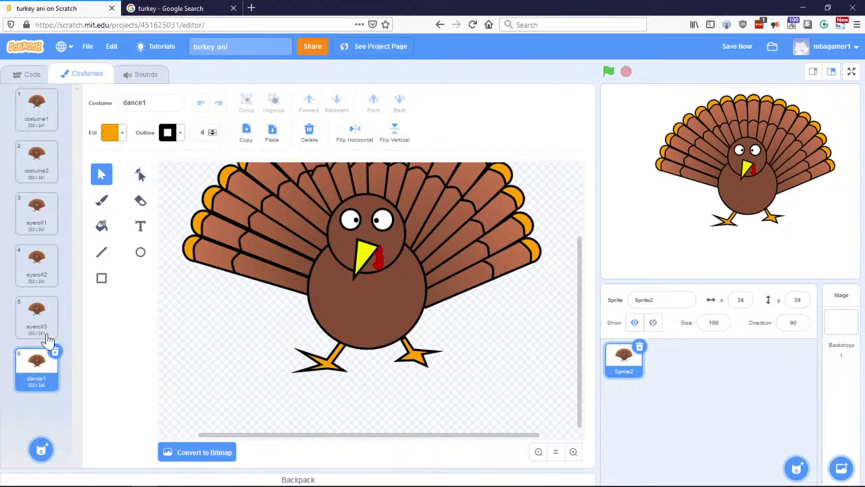
pyautogui.click(44, 121)
pyautogui.click(40, 360)
pyautogui.click(322, 354)
pyautogui.moveTo(322, 378)
pyautogui.mouseDown()
pyautogui.moveTo(337, 370)
pyautogui.moveTo(322, 379)
pyautogui.moveTo(336, 384)
pyautogui.mouseUp()
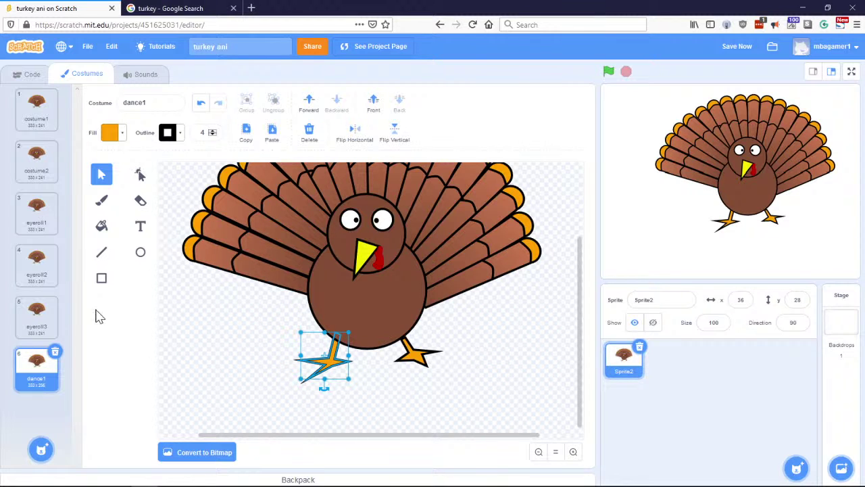
# Step: Reshape the left-hand foot in dance1 by shortening its lowest toe inward, comparing the pose with costume1
pyautogui.click(36, 119)
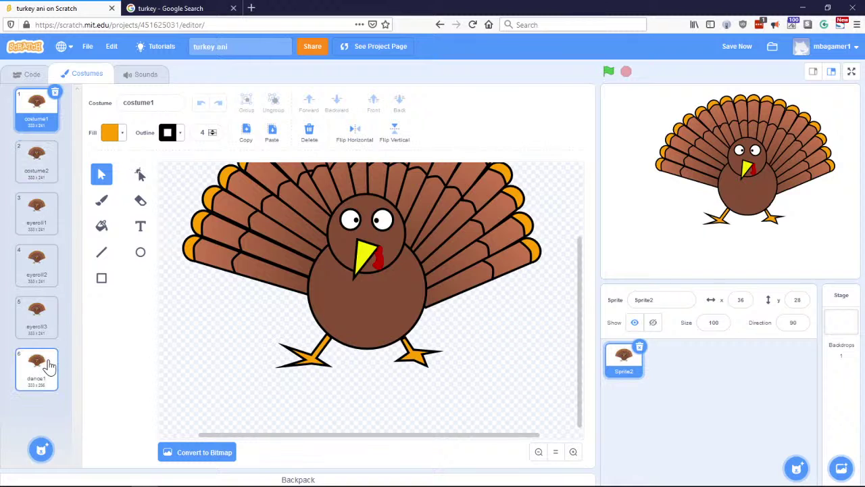
pyautogui.click(49, 362)
pyautogui.click(37, 115)
pyautogui.click(36, 370)
pyautogui.click(36, 365)
pyautogui.click(316, 380)
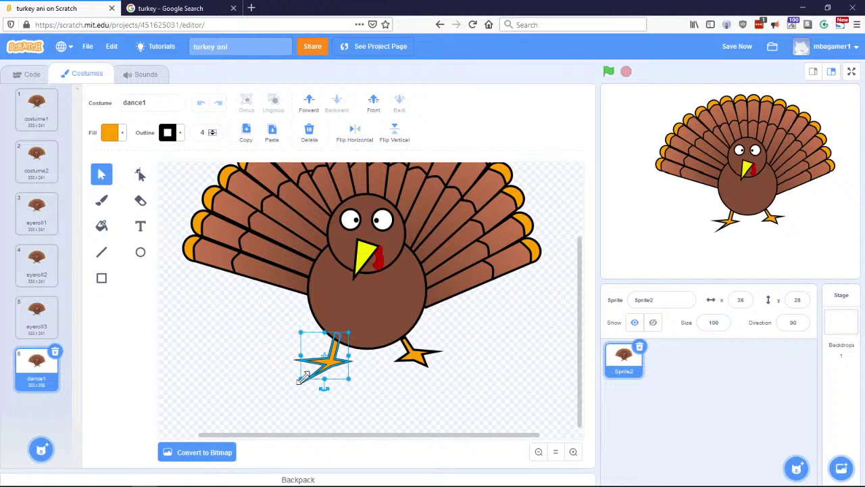
pyautogui.click(144, 175)
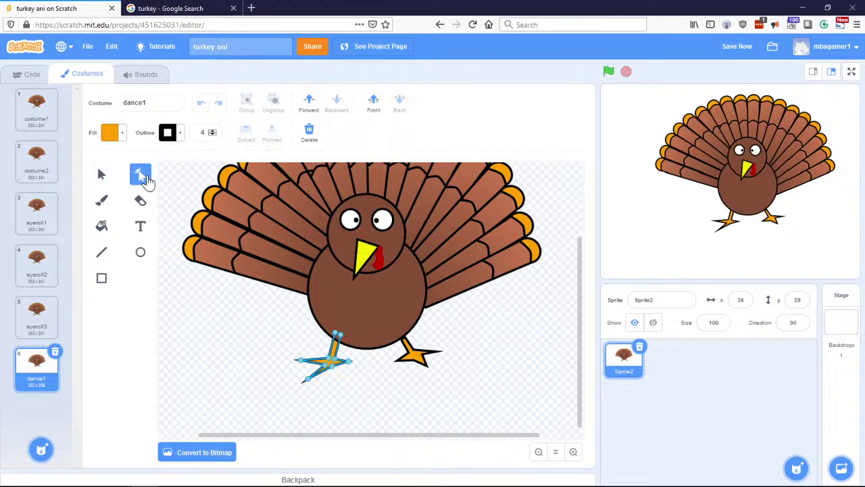
pyautogui.moveTo(307, 383)
pyautogui.mouseDown()
pyautogui.moveTo(295, 372)
pyautogui.moveTo(325, 382)
pyautogui.mouseUp()
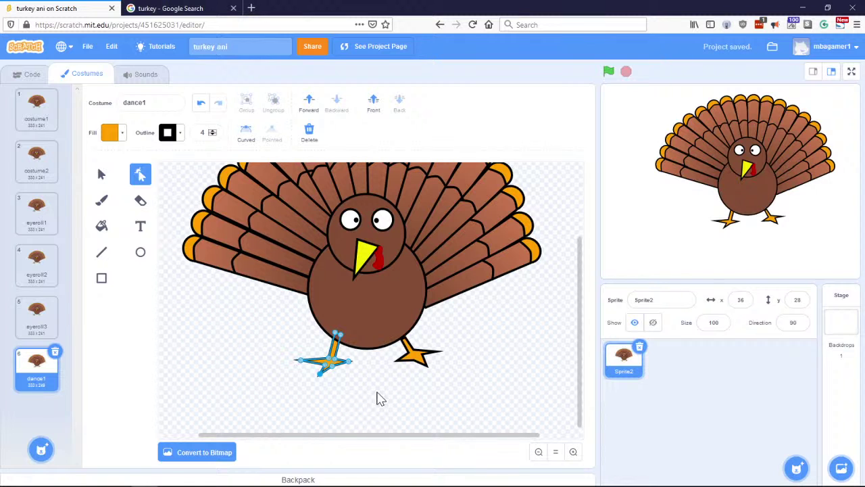
pyautogui.click(39, 115)
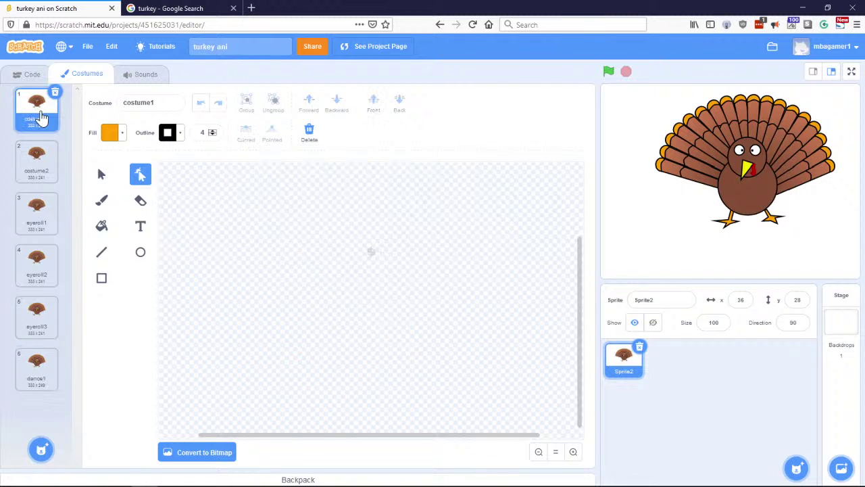
pyautogui.click(46, 370)
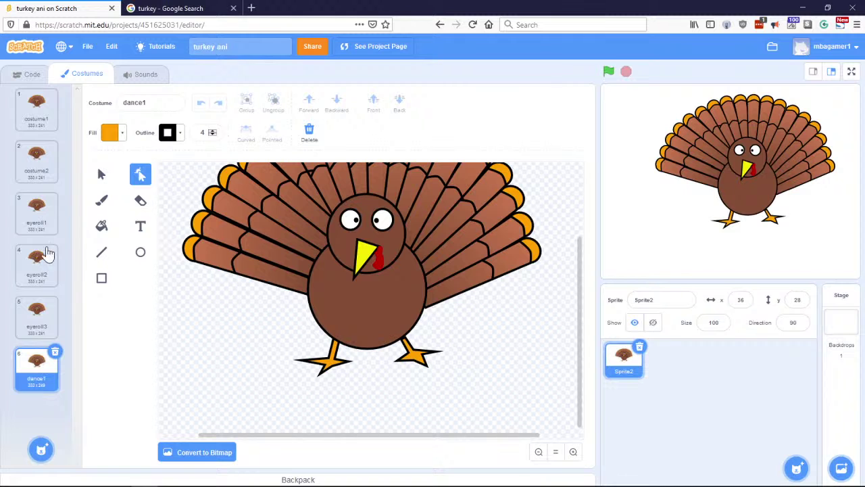
# Step: Compare the reshaped left-hand leg in dance1 with costume1 by switching back and forth between the two costumes
pyautogui.click(34, 118)
pyautogui.click(33, 365)
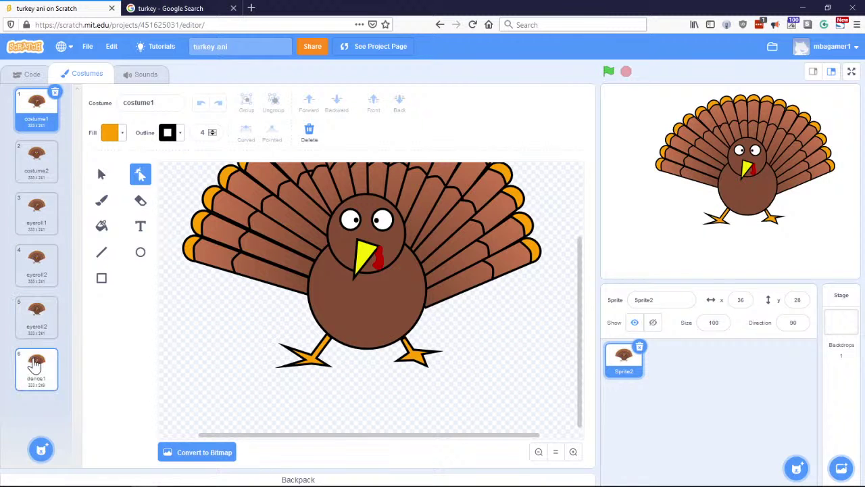
pyautogui.click(37, 121)
pyautogui.click(32, 364)
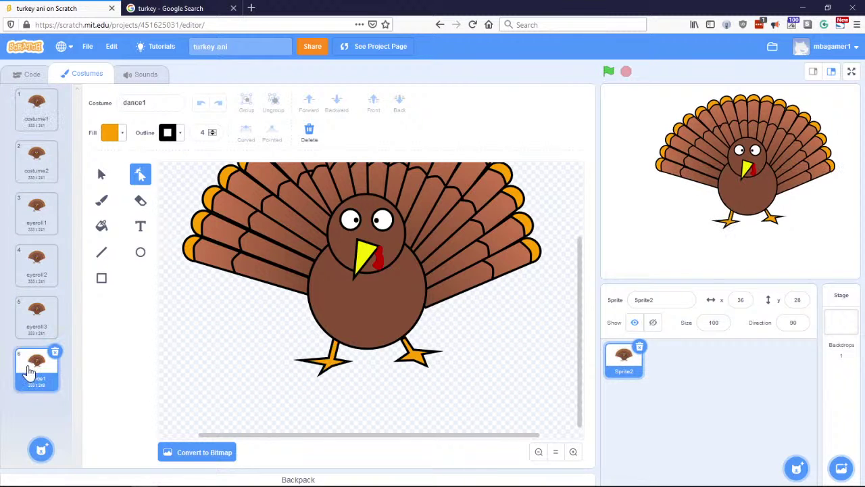
pyautogui.click(41, 123)
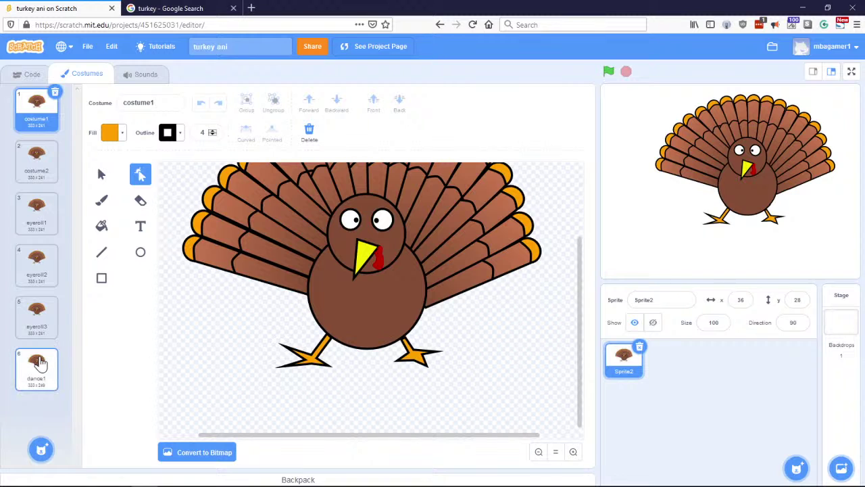
pyautogui.click(38, 362)
pyautogui.click(39, 115)
pyautogui.click(36, 364)
pyautogui.click(30, 125)
pyautogui.click(39, 361)
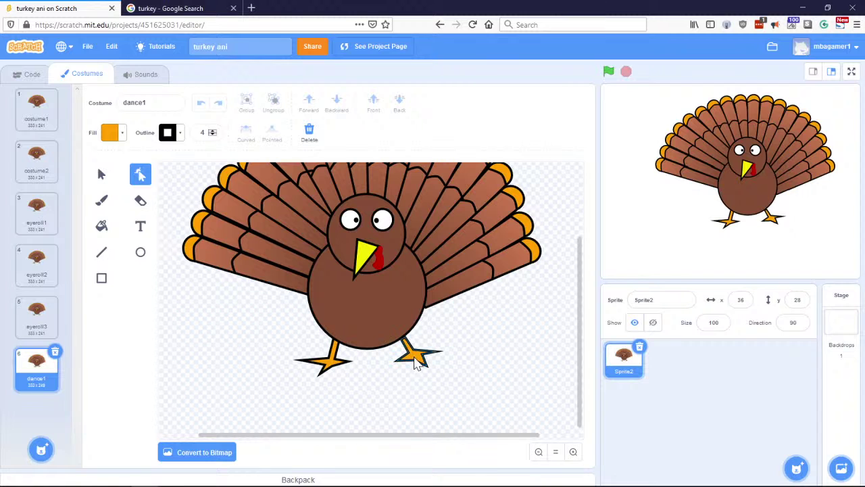
# Step: Try moving dance1's right-hand leg inward and down and rotating it clockwise to stand more upright, comparing the pose with costume1
pyautogui.moveTo(414, 358); pyautogui.dragTo(414, 377)
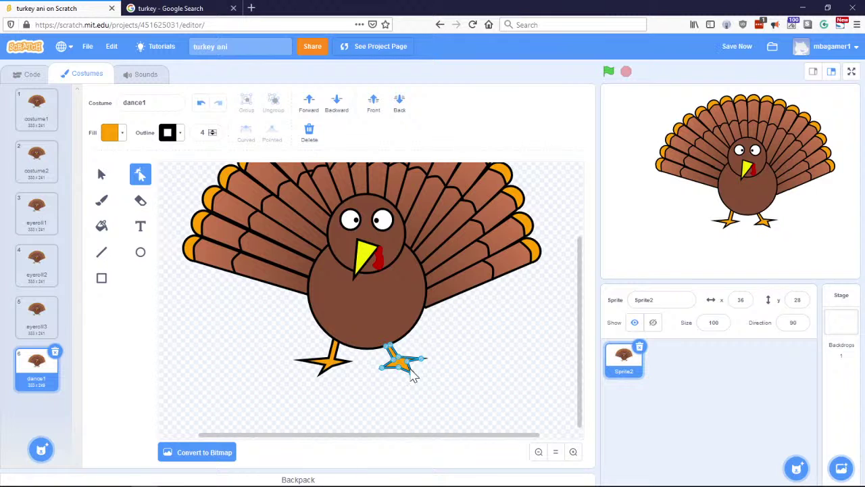
pyautogui.click(101, 174)
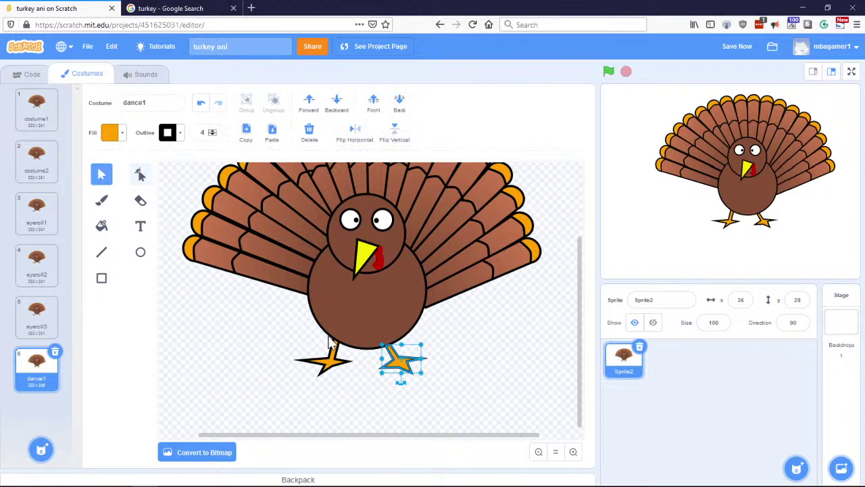
pyautogui.moveTo(404, 382); pyautogui.dragTo(396, 388)
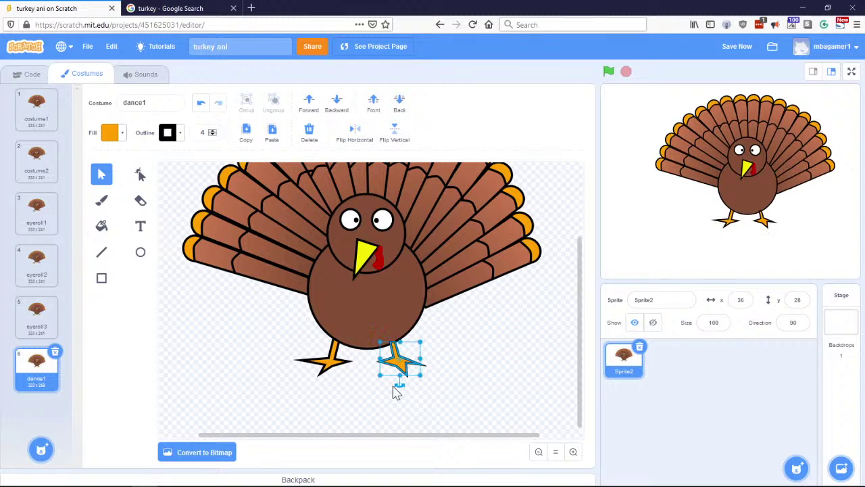
pyautogui.click(37, 116)
pyautogui.click(30, 368)
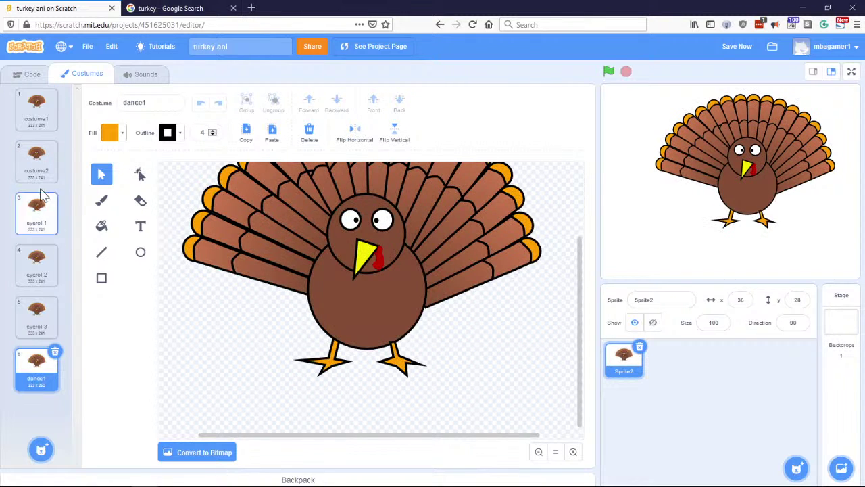
pyautogui.click(34, 118)
pyautogui.click(34, 375)
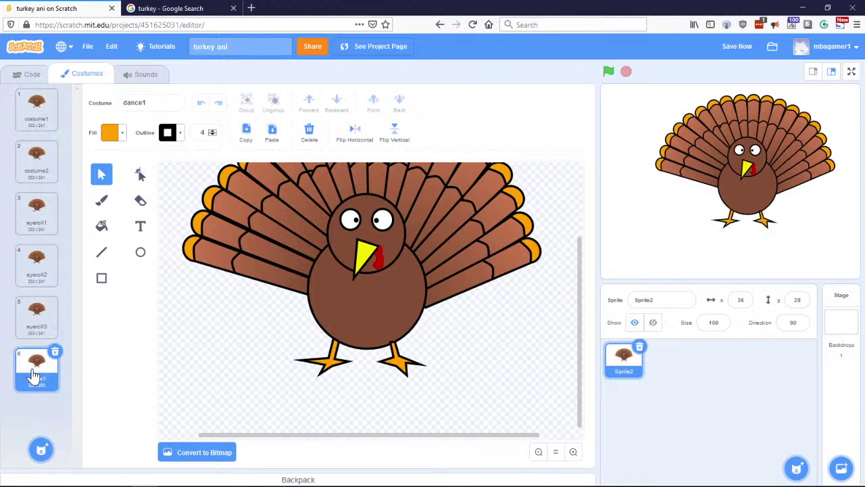
pyautogui.click(34, 109)
pyautogui.click(31, 363)
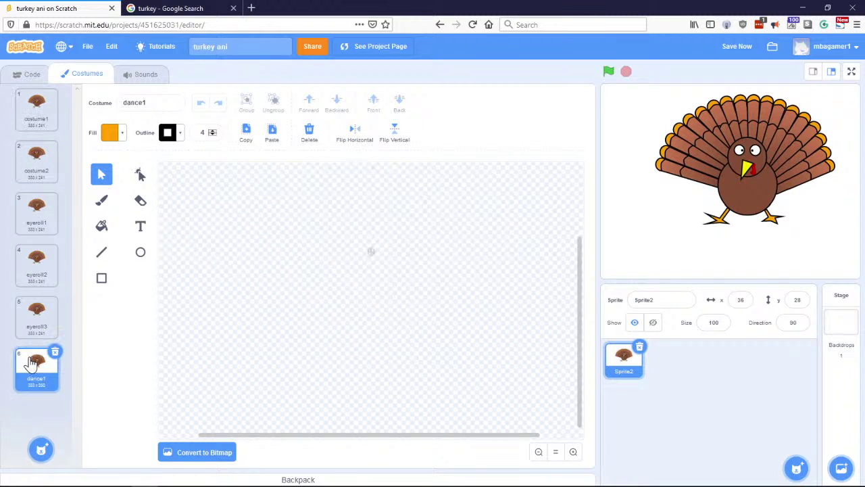
# Step: Move dance1's right-hand leg outward and up, and rotate it counterclockwise so the foot kicks out from the body
pyautogui.moveTo(396, 364); pyautogui.dragTo(420, 344)
pyautogui.click(418, 379)
pyautogui.click(432, 372)
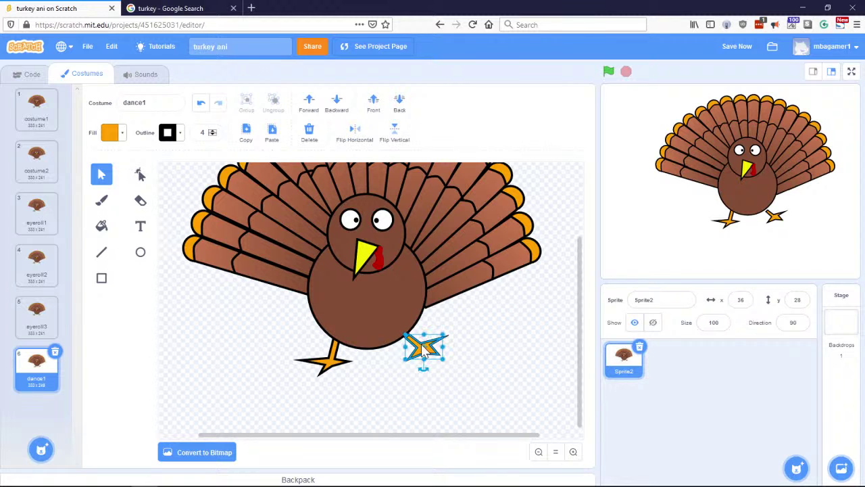
# Step: Alternate between costume1 and dance1 repeatedly to check how both legs move as a dance animation
pyautogui.click(42, 125)
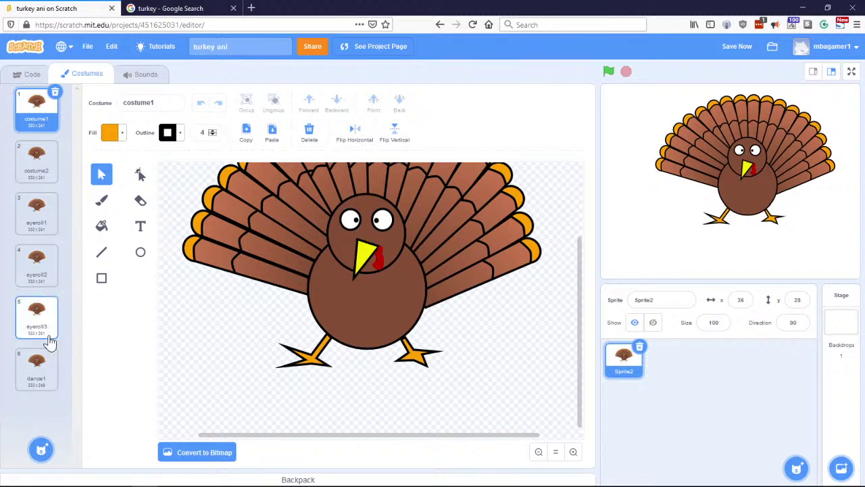
pyautogui.click(52, 377)
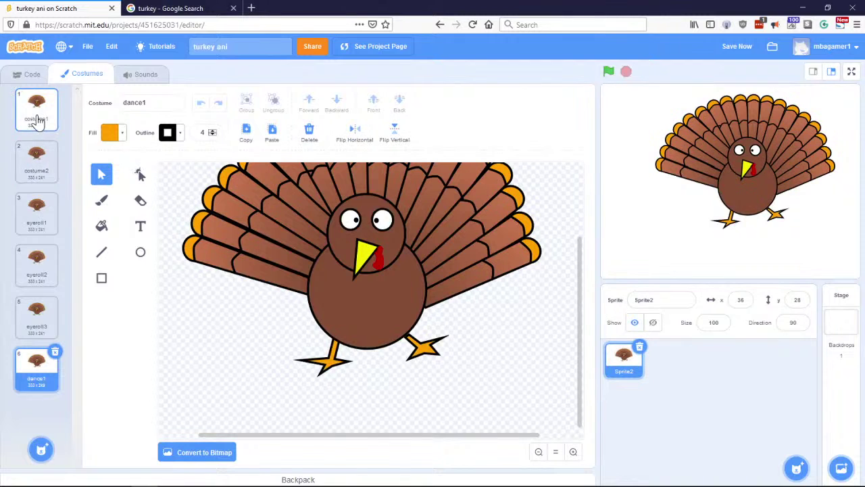
pyautogui.click(38, 117)
pyautogui.click(38, 368)
pyautogui.click(34, 116)
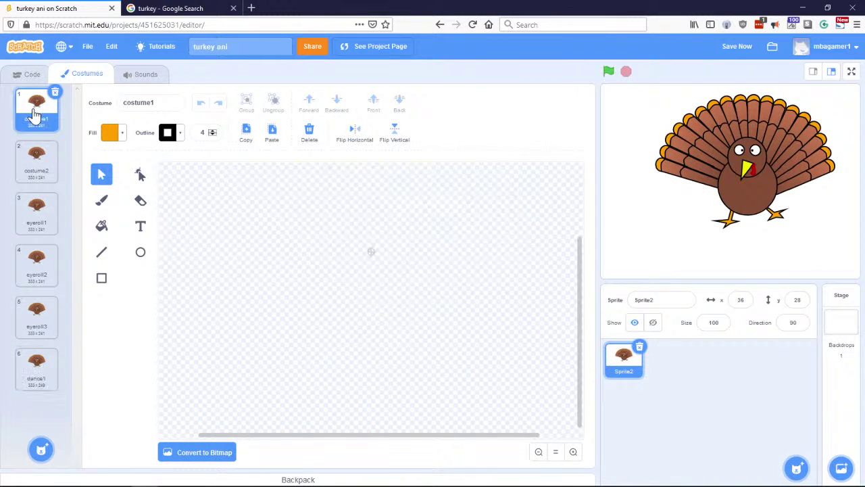
pyautogui.click(33, 364)
pyautogui.click(24, 112)
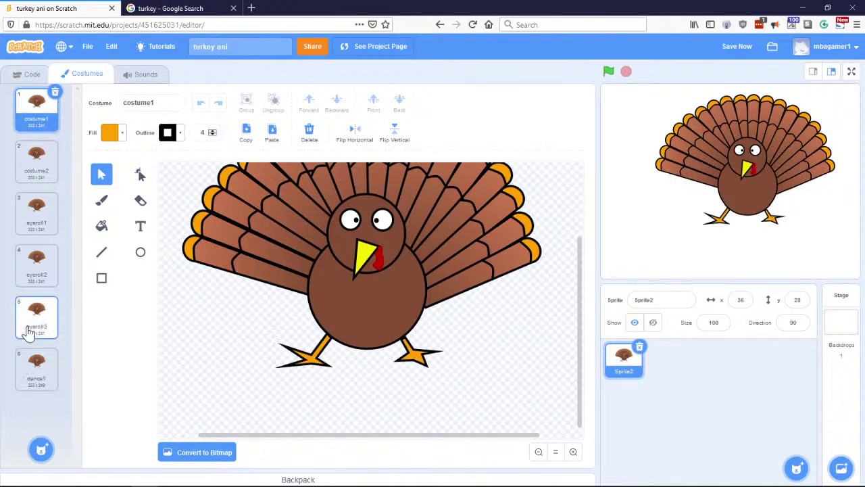
pyautogui.click(25, 365)
pyautogui.click(28, 117)
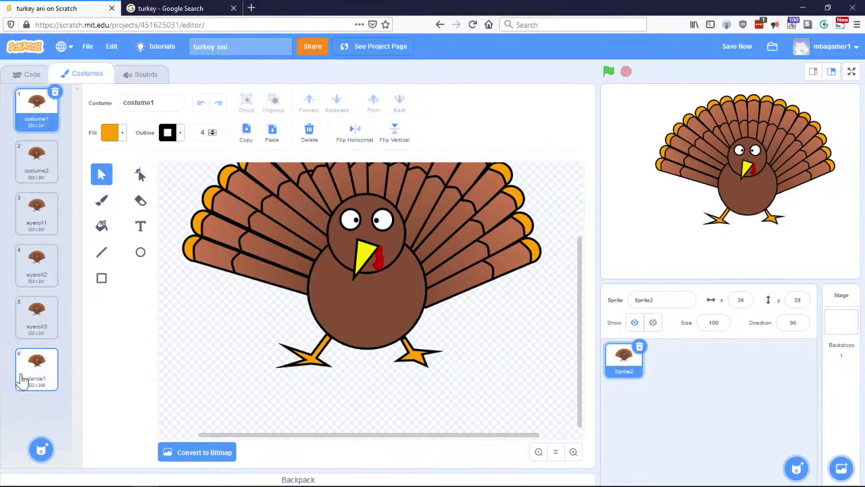
pyautogui.click(31, 375)
pyautogui.click(33, 120)
pyautogui.click(34, 382)
pyautogui.click(35, 116)
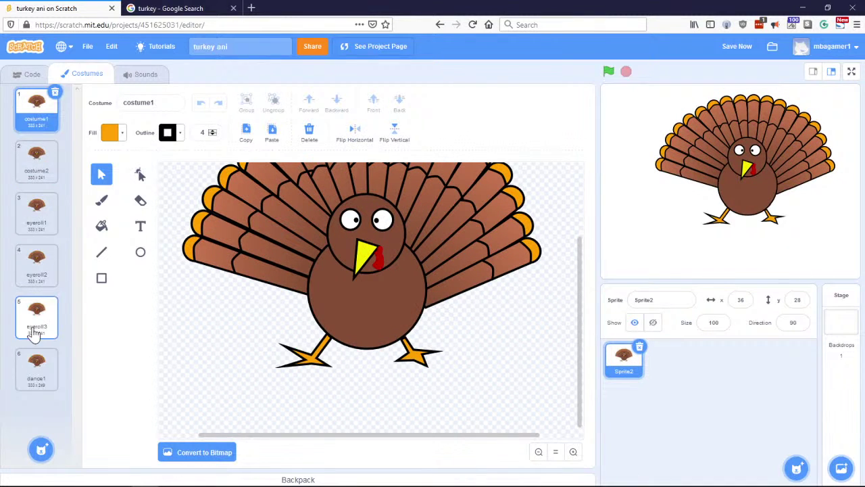
# Step: Duplicate the dance1 costume to create dance2
pyautogui.click(33, 370)
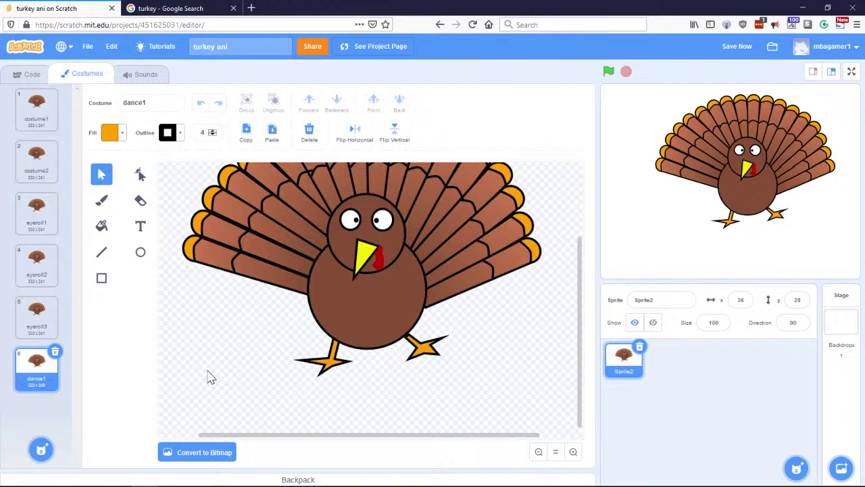
pyautogui.rightClick(38, 367)
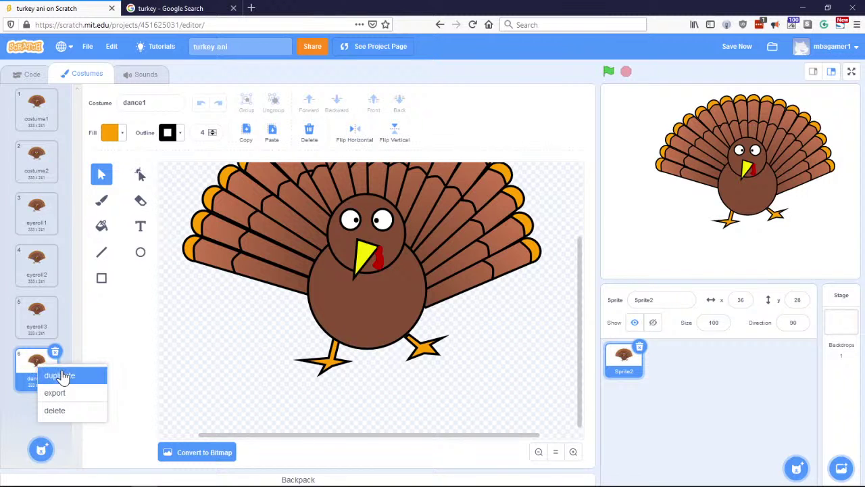
pyautogui.click(60, 375)
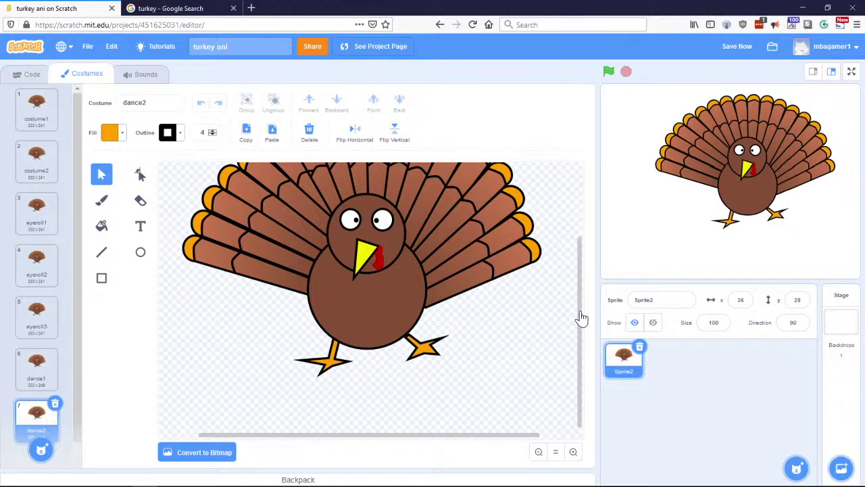
pyautogui.moveTo(580, 319); pyautogui.dragTo(580, 338)
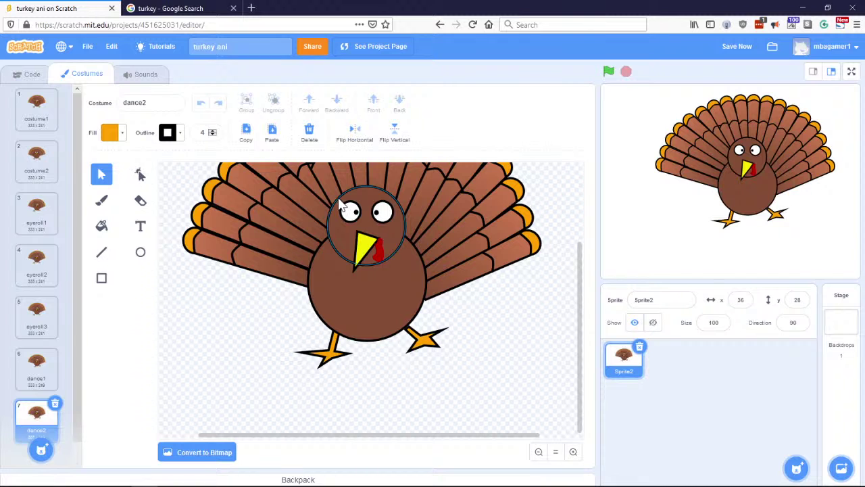
pyautogui.moveTo(341, 207); pyautogui.dragTo(346, 236)
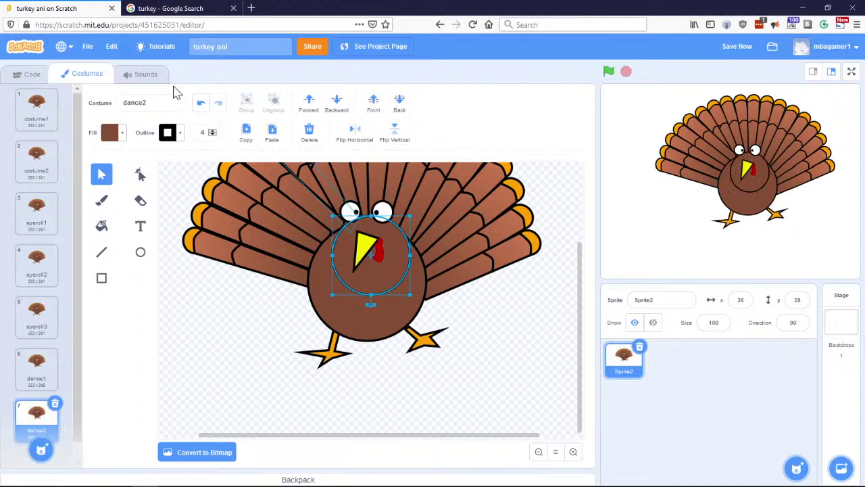
pyautogui.click(201, 103)
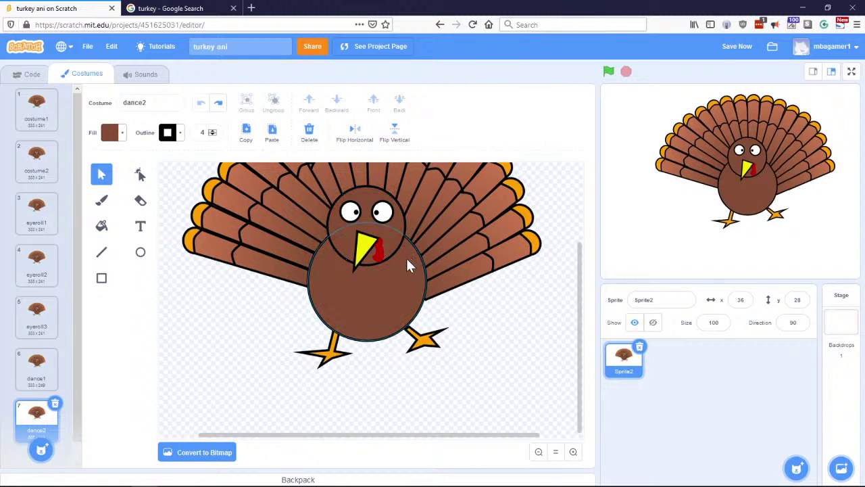
pyautogui.moveTo(402, 265); pyautogui.dragTo(382, 267)
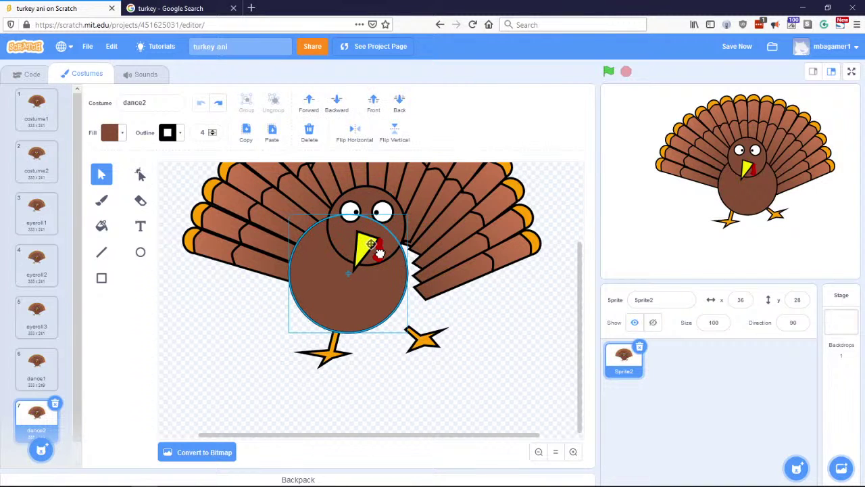
pyautogui.click(199, 107)
# Step: Select the eyes, pupils, beak and head circle in dance2 one by one to check which separate parts form the head
pyautogui.click(351, 213)
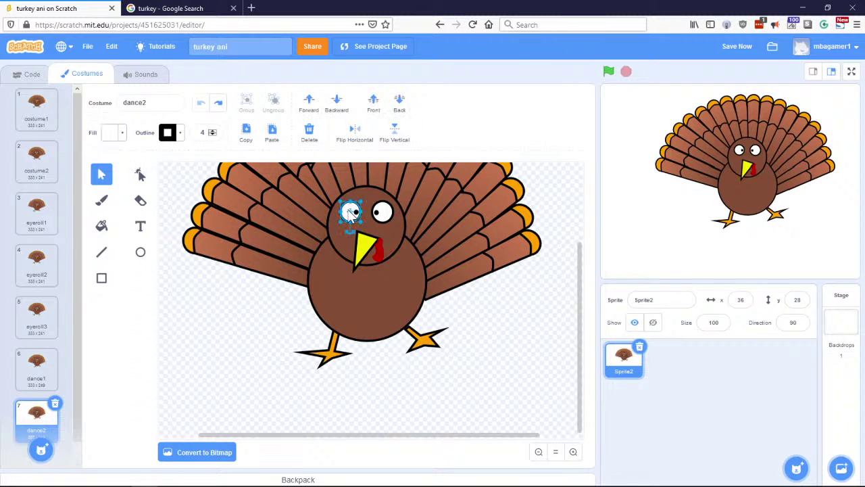
pyautogui.click(384, 213)
pyautogui.click(378, 215)
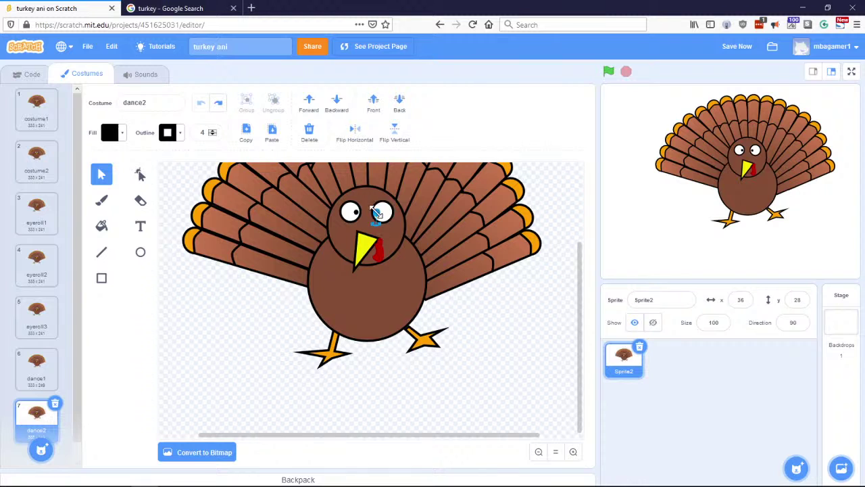
pyautogui.click(350, 215)
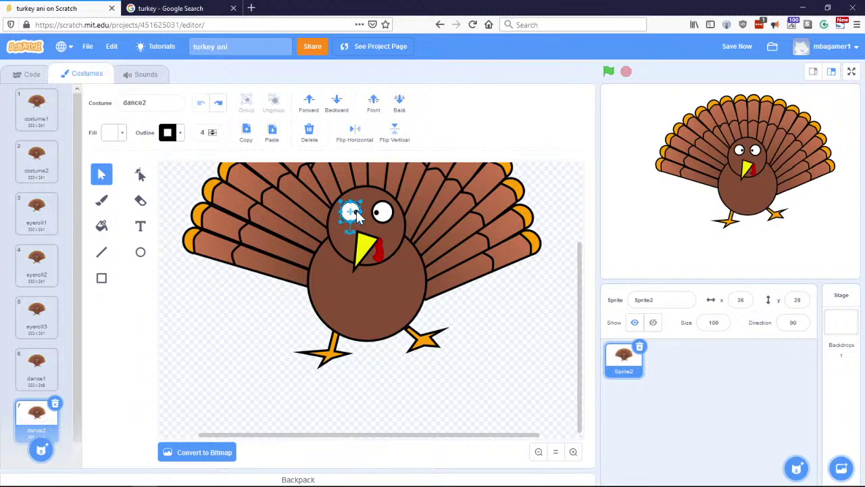
pyautogui.click(355, 213)
pyautogui.click(366, 242)
pyautogui.click(400, 243)
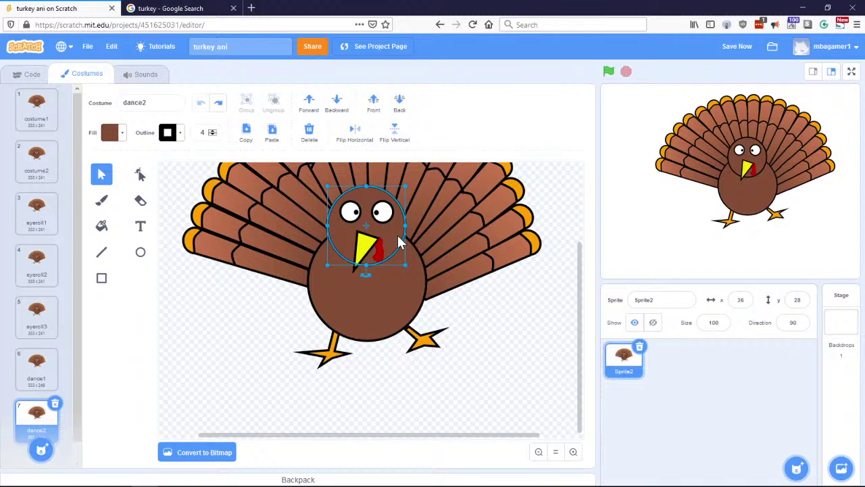
pyautogui.click(186, 304)
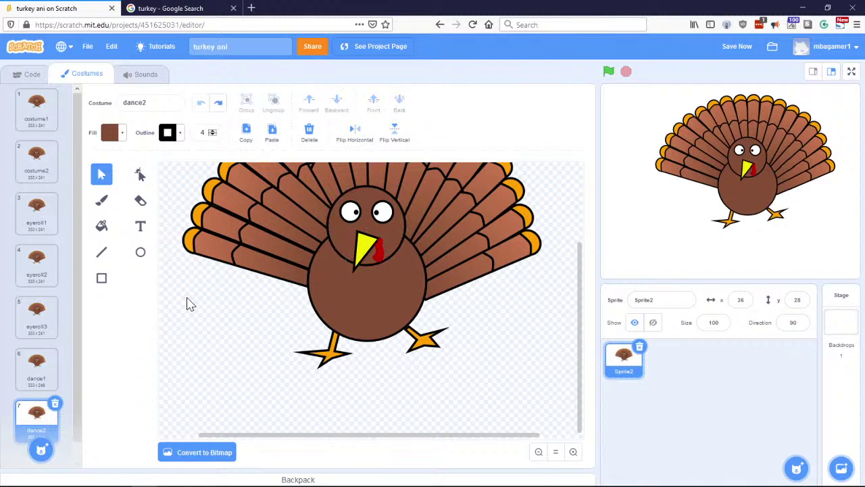
# Step: Select the head circle, both eyes with pupils, beak and wattle in dance2 together and move them slightly down over the body
pyautogui.click(351, 215)
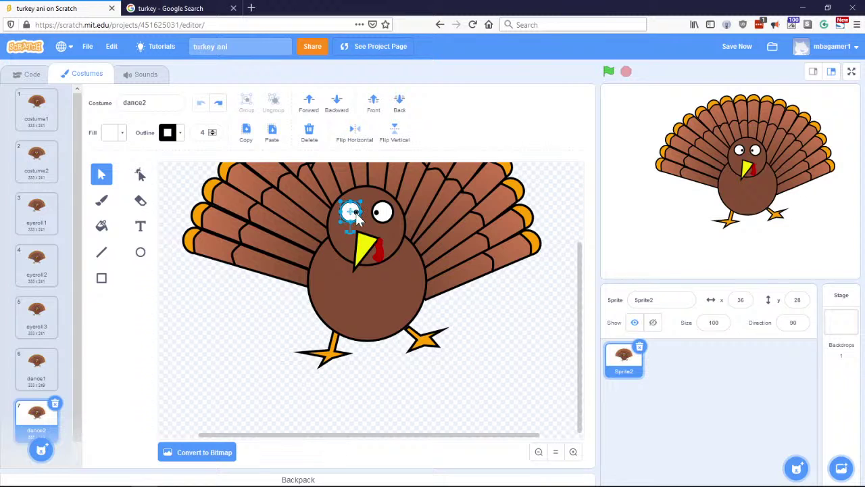
pyautogui.keyDown('shift'); pyautogui.click(357, 219); pyautogui.keyUp('shift')
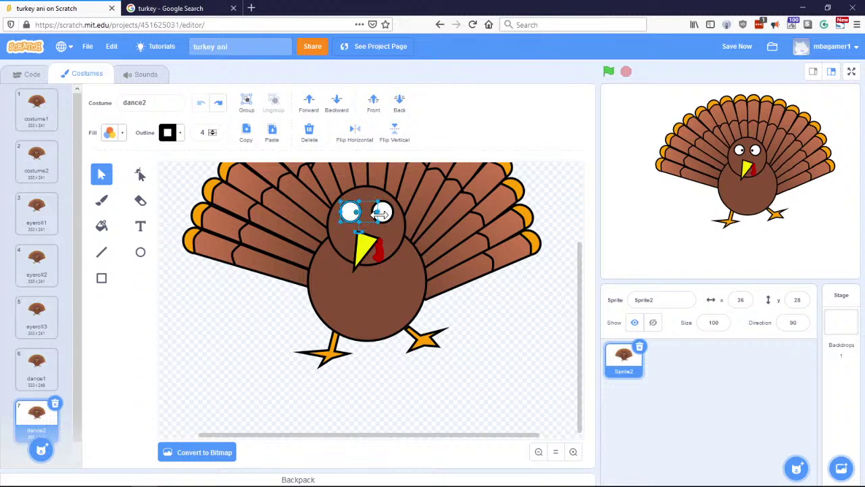
pyautogui.keyDown('shift'); pyautogui.click(383, 215); pyautogui.keyUp('shift')
pyautogui.keyDown('shift'); pyautogui.click(354, 235); pyautogui.keyUp('shift')
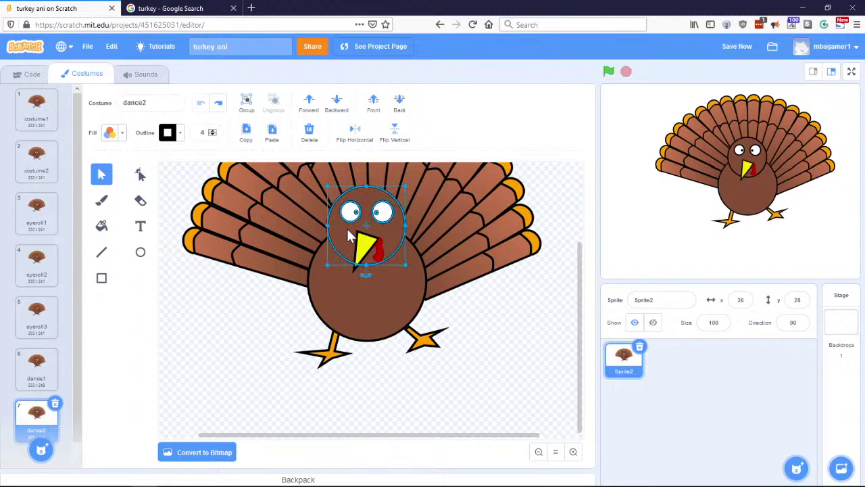
pyautogui.keyDown('shift'); pyautogui.click(380, 252); pyautogui.keyUp('shift')
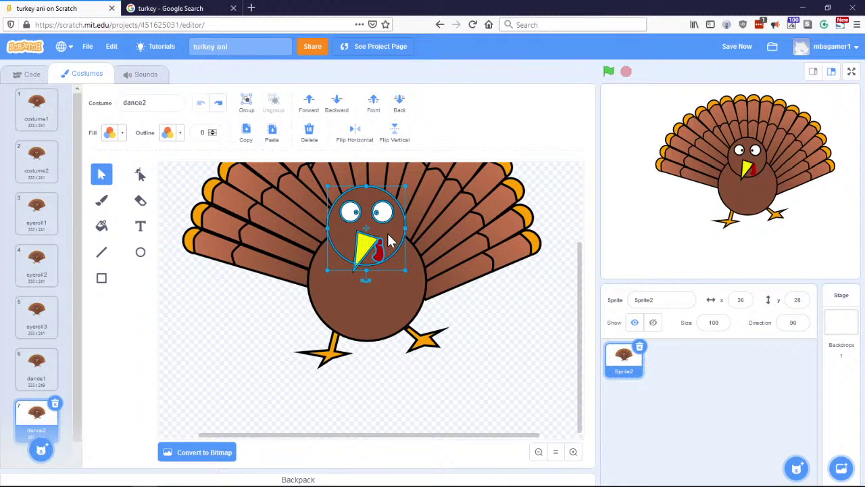
pyautogui.moveTo(388, 240); pyautogui.dragTo(388, 257)
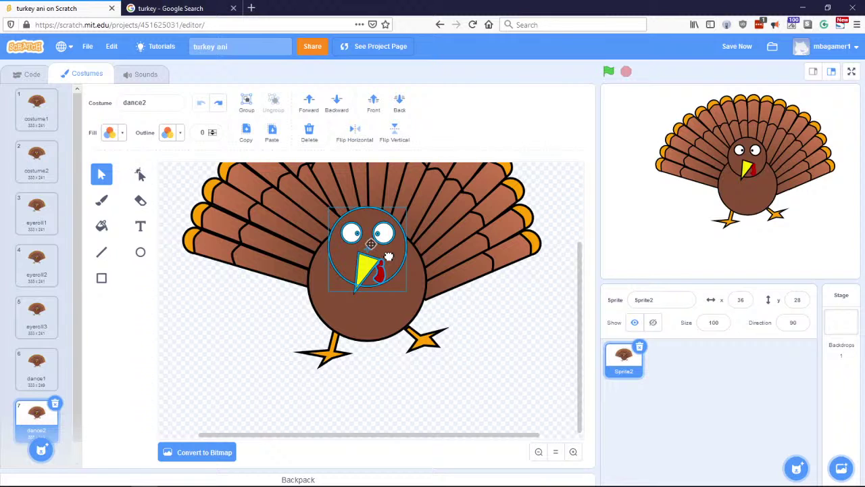
pyautogui.moveTo(389, 257); pyautogui.dragTo(388, 257)
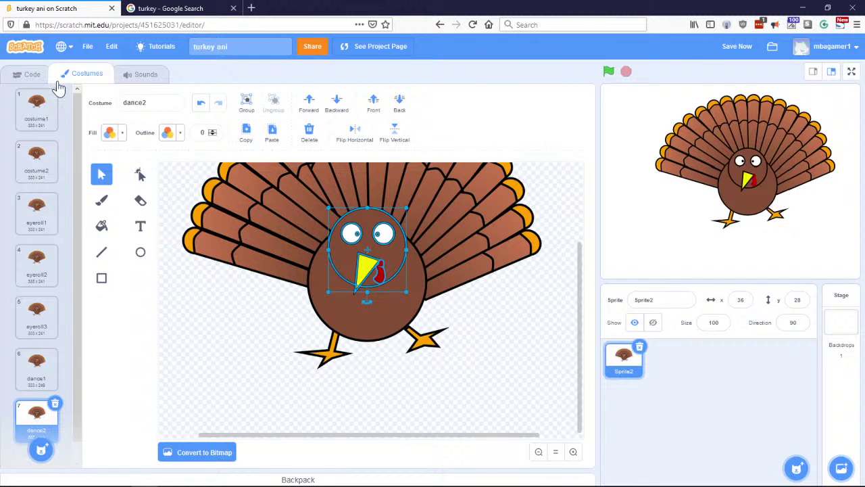
# Step: Alternate between dance1 and dance2 repeatedly to check how the head bobs up and down as a dance animation
pyautogui.click(20, 368)
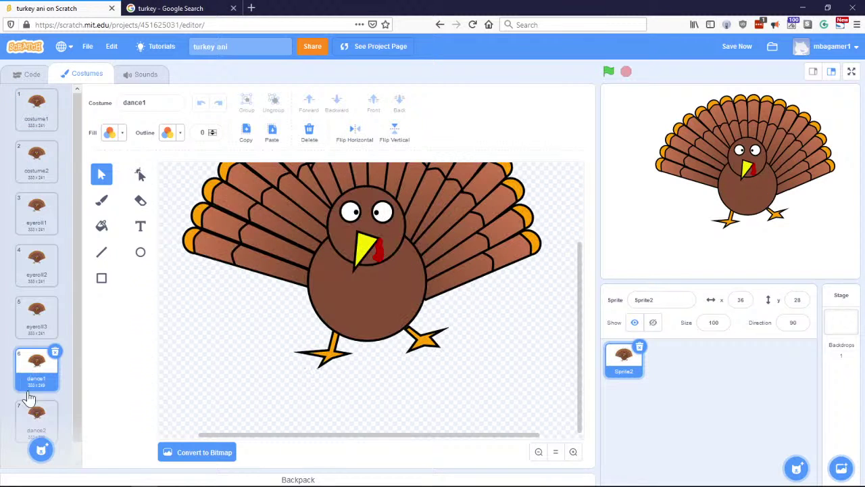
pyautogui.click(27, 419)
pyautogui.click(30, 385)
pyautogui.click(31, 405)
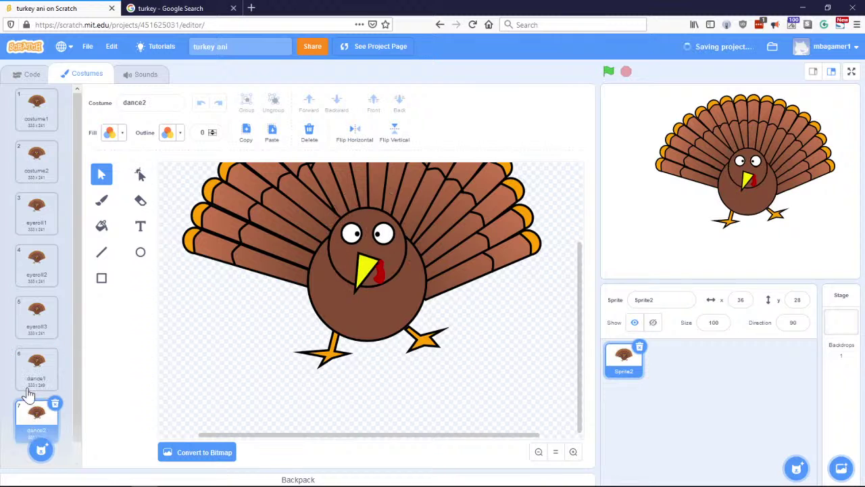
pyautogui.click(29, 386)
pyautogui.click(31, 406)
pyautogui.click(29, 378)
pyautogui.click(32, 408)
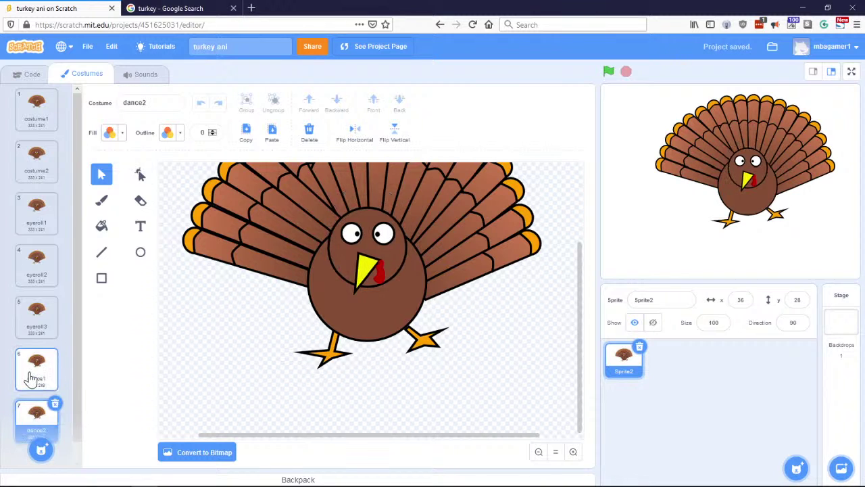
pyautogui.click(28, 380)
pyautogui.click(37, 419)
pyautogui.click(36, 381)
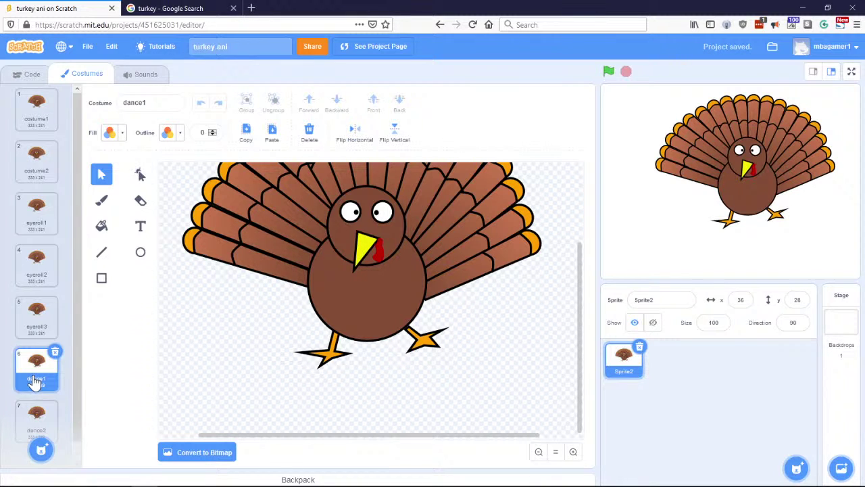
# Step: Switch between costume1 and dance1, and between dance1 and dance2, to compare the leg and head movements
pyautogui.click(37, 110)
pyautogui.click(37, 367)
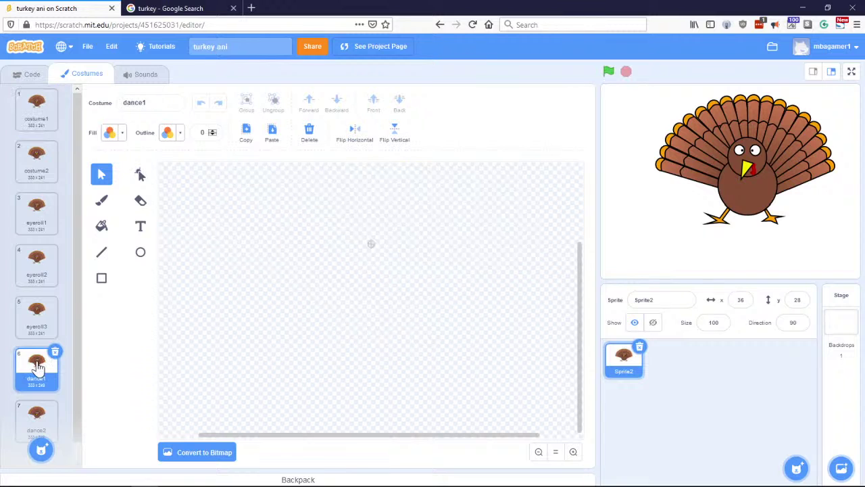
pyautogui.click(40, 110)
pyautogui.click(41, 365)
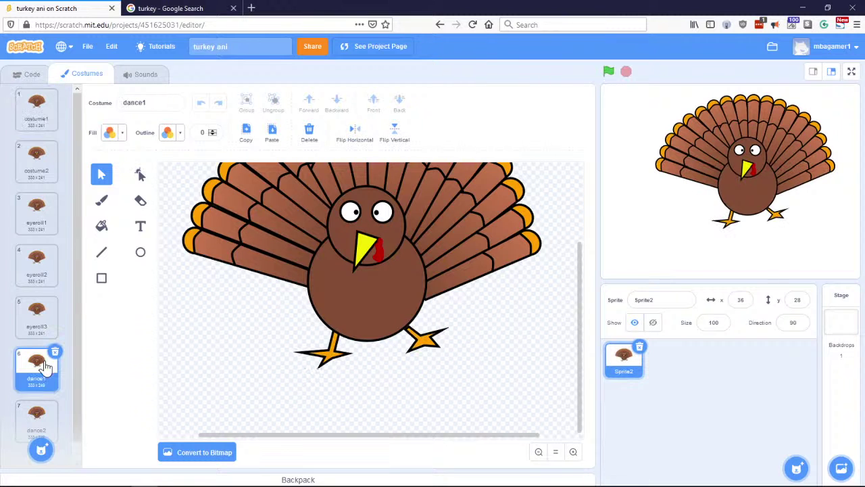
pyautogui.click(37, 413)
pyautogui.click(35, 379)
pyautogui.click(38, 417)
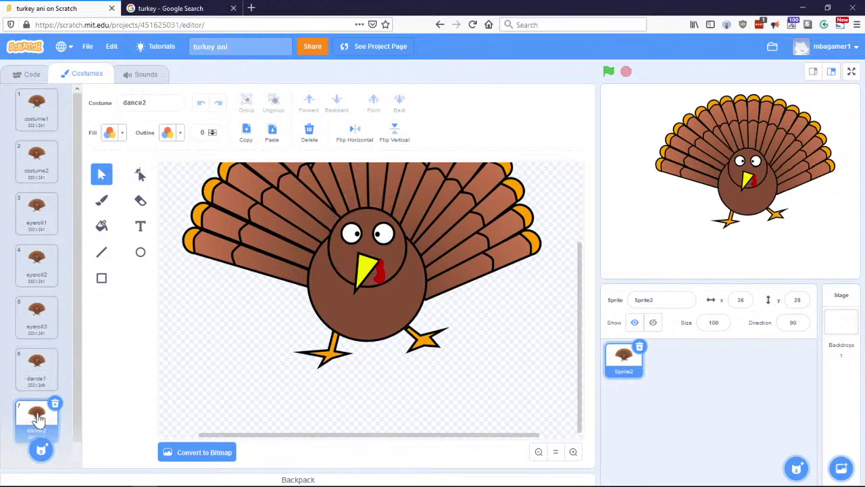
pyautogui.click(35, 379)
pyautogui.click(34, 414)
pyautogui.click(34, 380)
# Step: Raise both legs in dance2, shifting the right leg slightly outward and the left leg up and outward
pyautogui.click(38, 421)
pyautogui.moveTo(423, 345); pyautogui.dragTo(427, 335)
pyautogui.click(336, 360)
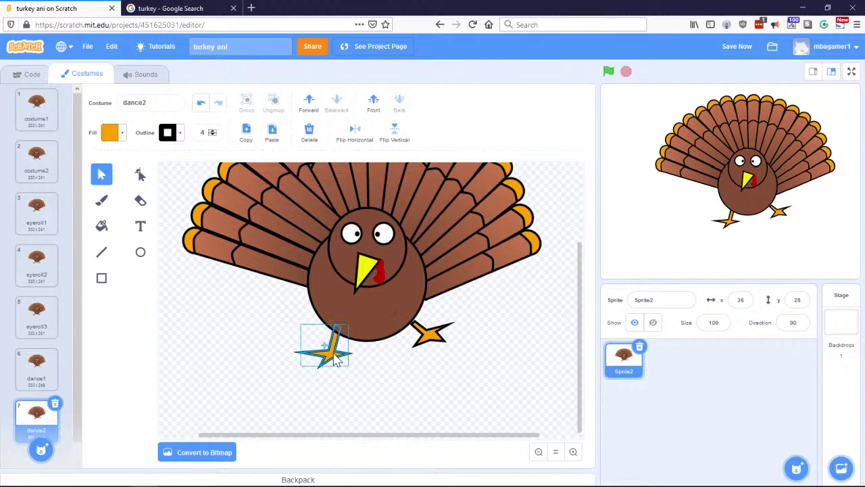
pyautogui.moveTo(336, 358); pyautogui.dragTo(316, 342)
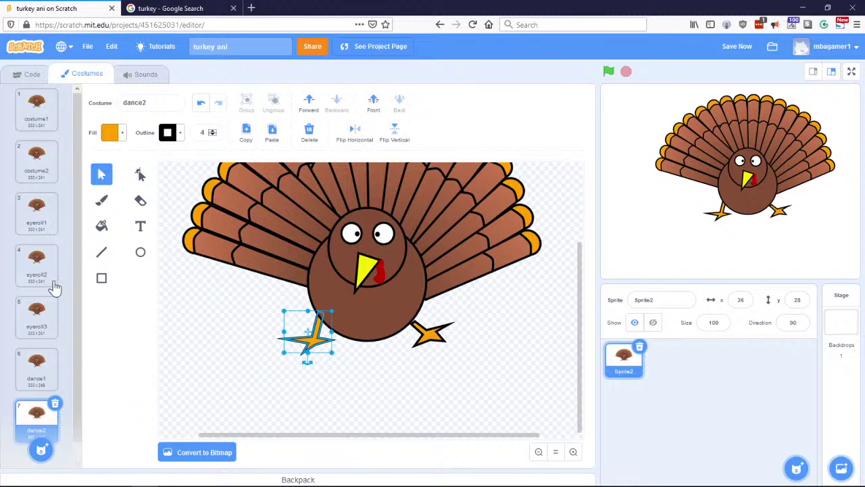
# Step: Alternate between dance1 and dance2 to check how the raised legs look in the dance movement
pyautogui.click(37, 368)
pyautogui.click(37, 426)
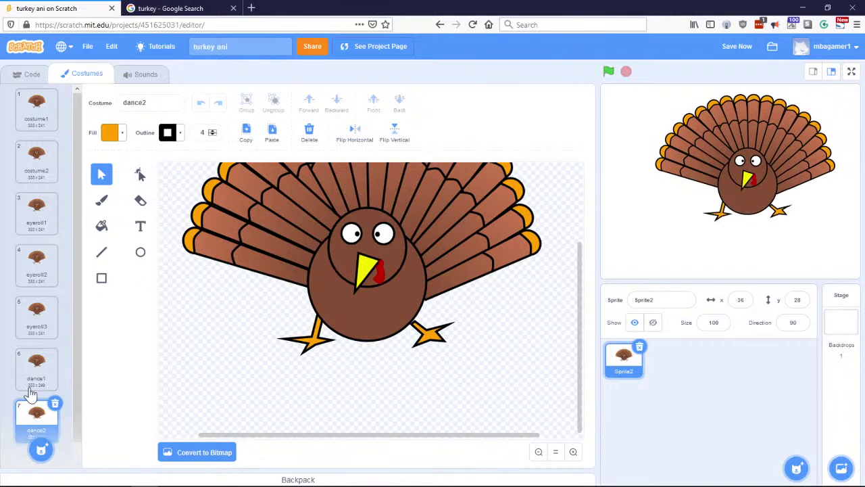
pyautogui.click(34, 372)
pyautogui.click(34, 415)
pyautogui.click(30, 382)
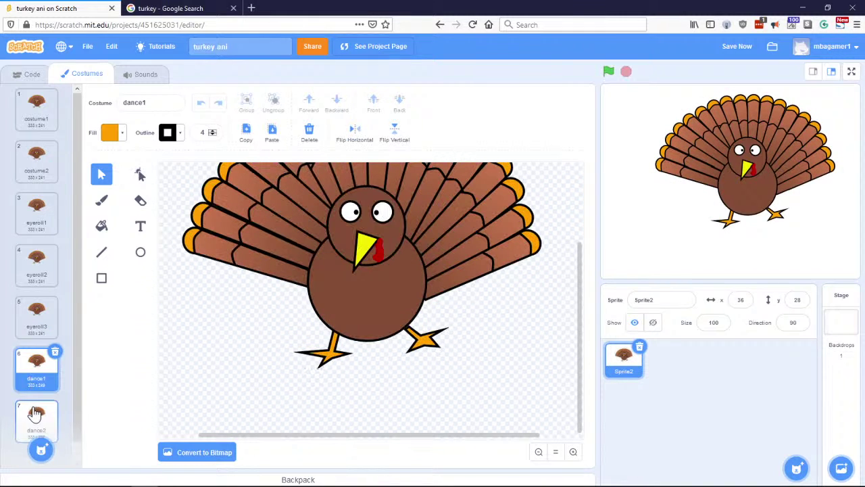
pyautogui.click(37, 419)
pyautogui.click(33, 372)
# Step: Move the left leg in dance2 inward and down beneath the body, and compare the pose with dance1
pyautogui.click(33, 415)
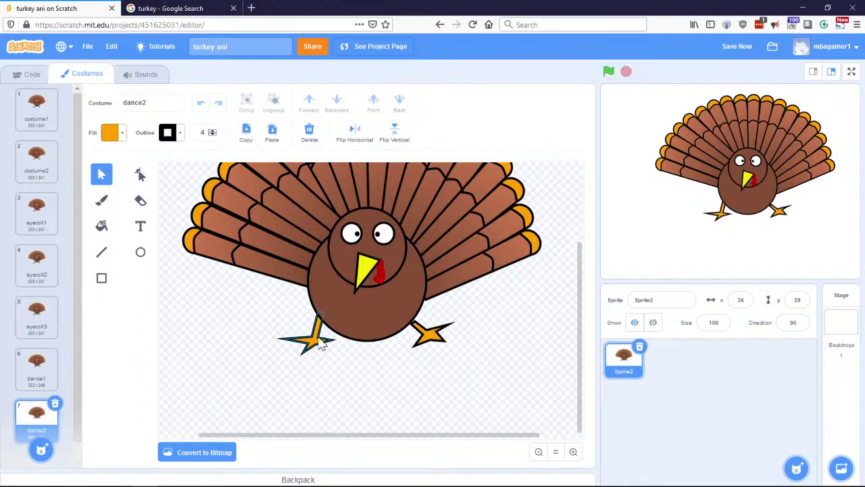
pyautogui.moveTo(304, 341); pyautogui.dragTo(333, 348)
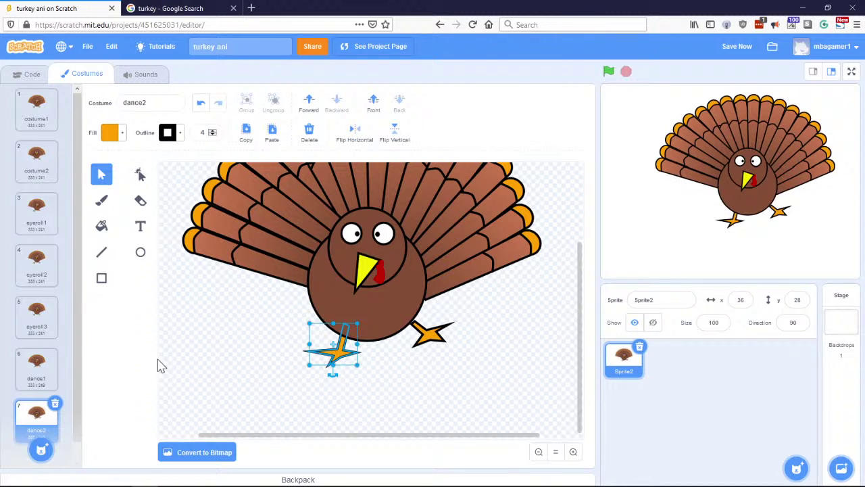
pyautogui.click(34, 375)
pyautogui.click(37, 426)
pyautogui.click(31, 382)
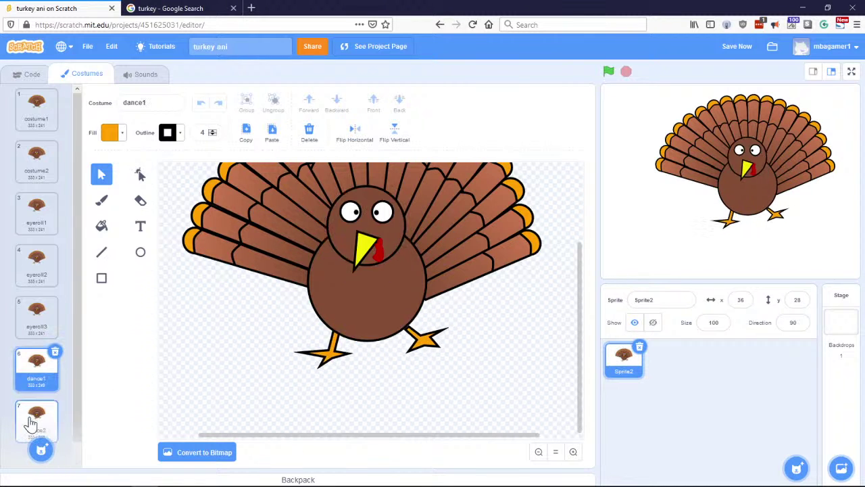
pyautogui.click(30, 419)
pyautogui.click(30, 368)
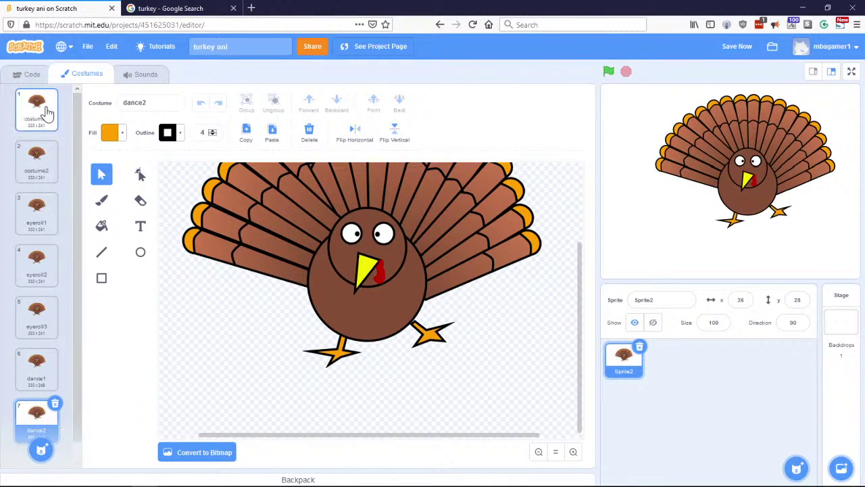
# Step: Cycle through costume1, dance1 and dance2 repeatedly to preview the complete dance sequence
pyautogui.click(39, 382)
pyautogui.click(40, 423)
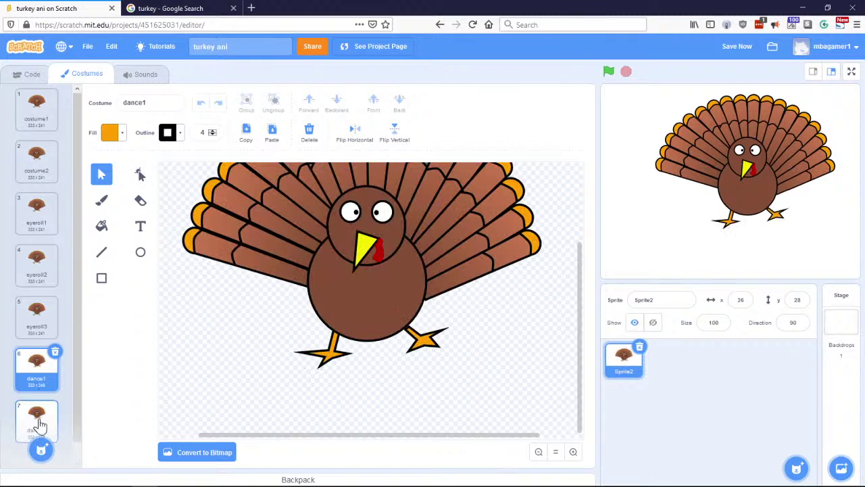
pyautogui.click(35, 117)
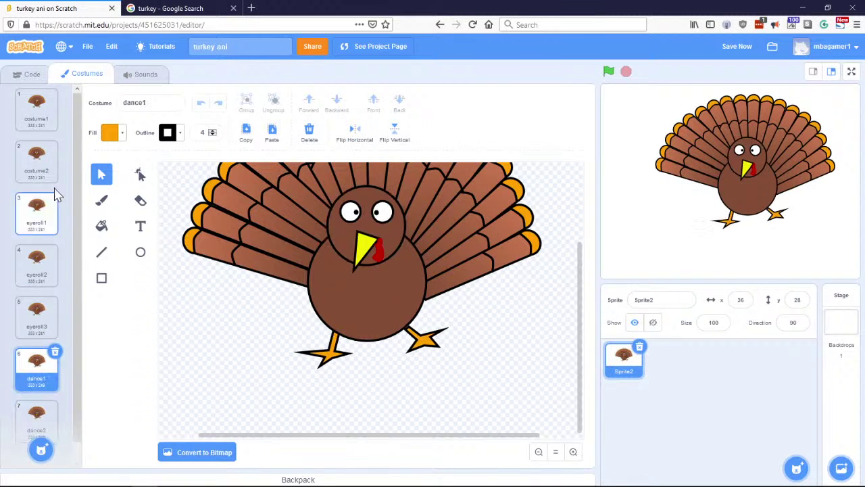
pyautogui.click(46, 119)
pyautogui.click(45, 375)
pyautogui.click(40, 426)
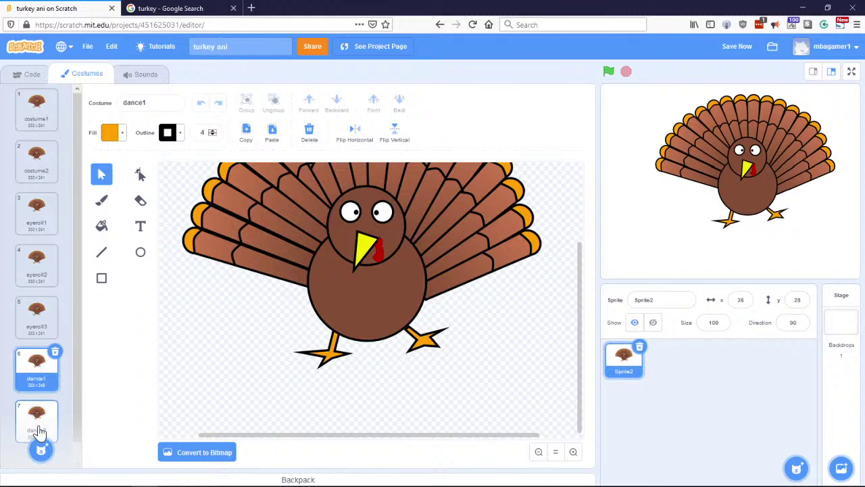
pyautogui.click(35, 122)
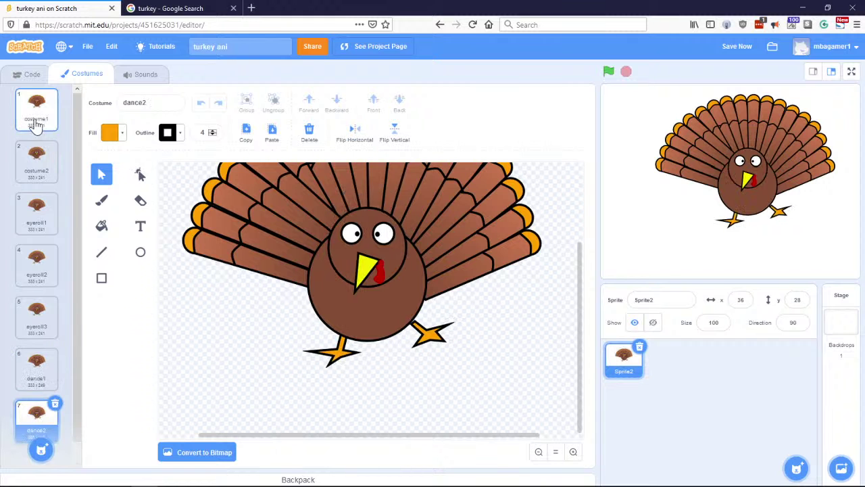
pyautogui.click(38, 367)
pyautogui.click(36, 430)
pyautogui.click(34, 115)
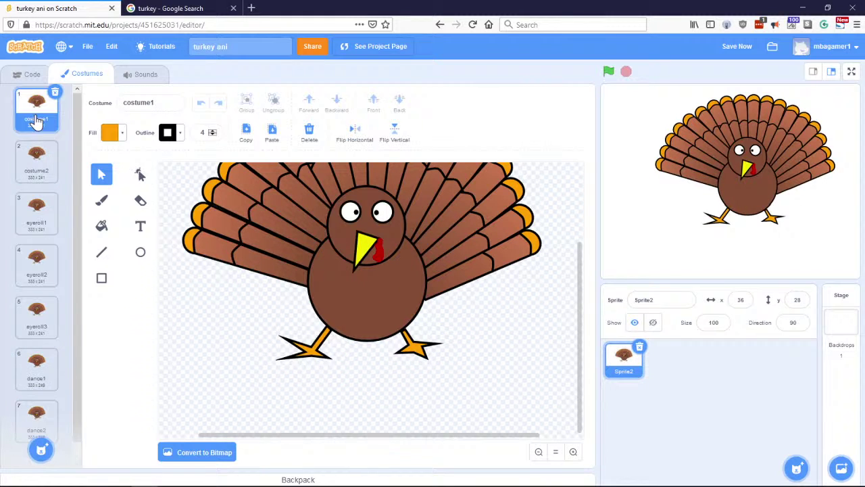
pyautogui.click(37, 372)
pyautogui.click(38, 417)
pyautogui.click(35, 379)
pyautogui.click(35, 415)
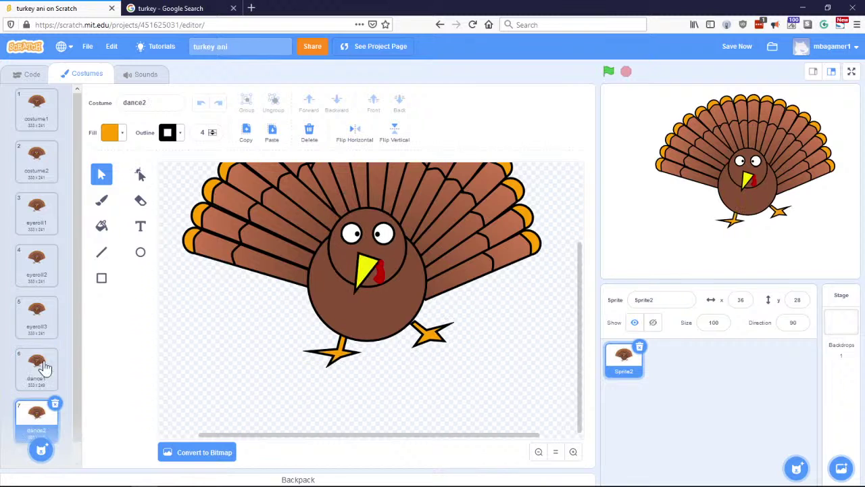
pyautogui.click(37, 118)
pyautogui.click(34, 371)
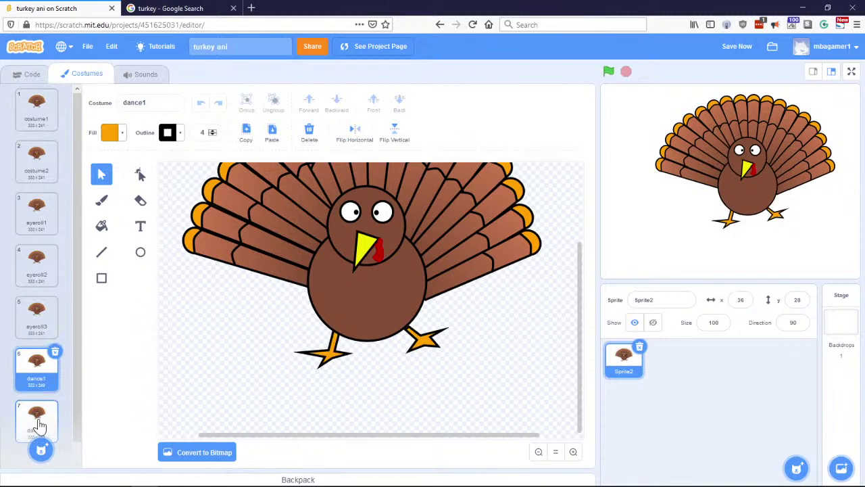
pyautogui.click(32, 424)
# Step: Make costume1 the turkey sprite's current costume
pyautogui.click(27, 74)
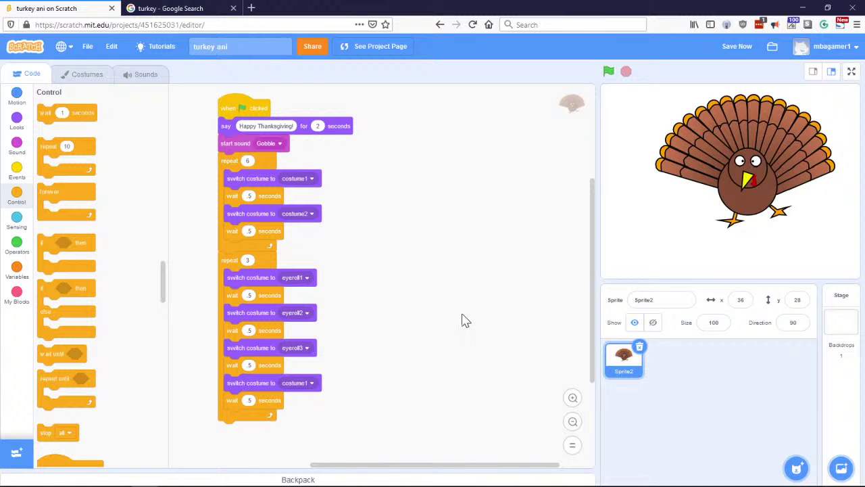
pyautogui.click(90, 76)
pyautogui.click(37, 123)
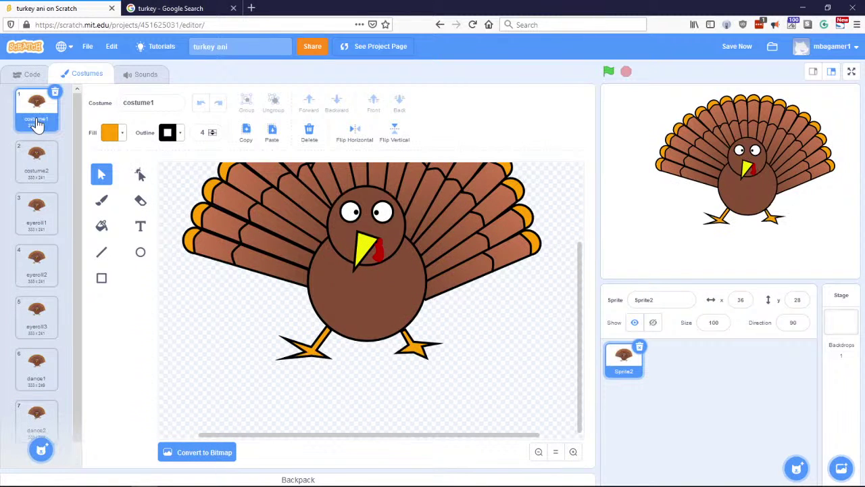
# Step: Add a separate "when this sprite clicked" event block beside the turkey's existing green-flag script
pyautogui.click(27, 76)
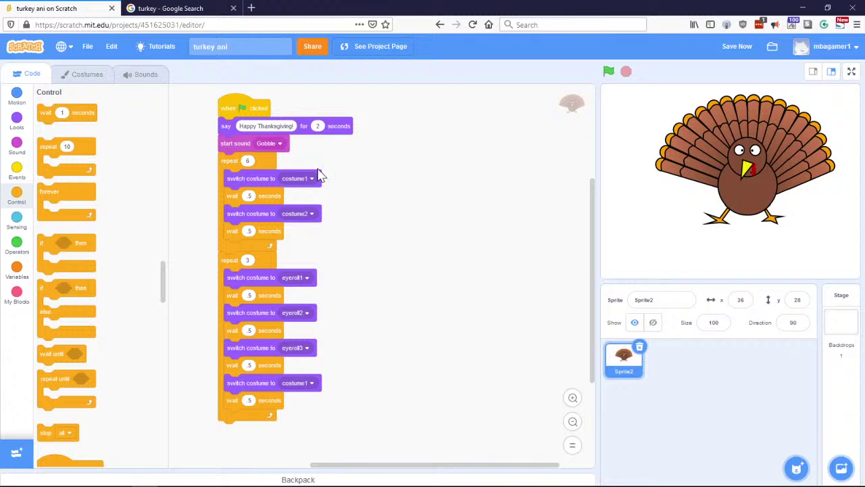
pyautogui.click(18, 174)
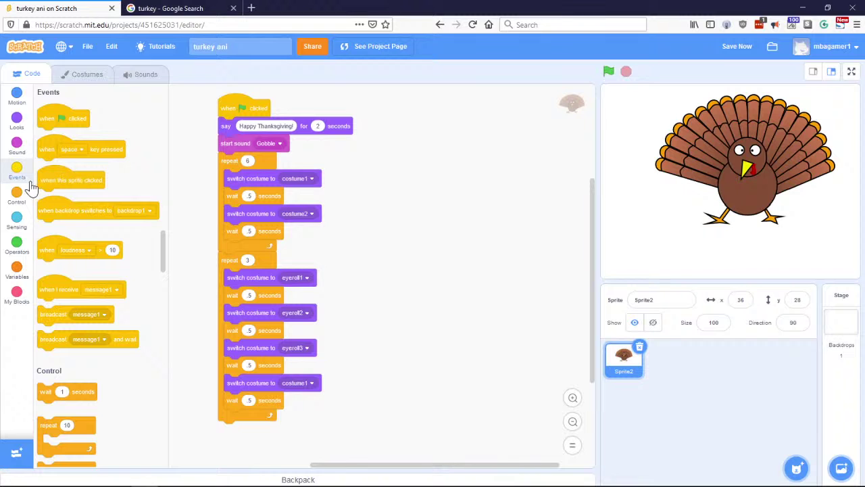
pyautogui.moveTo(85, 179); pyautogui.dragTo(446, 139)
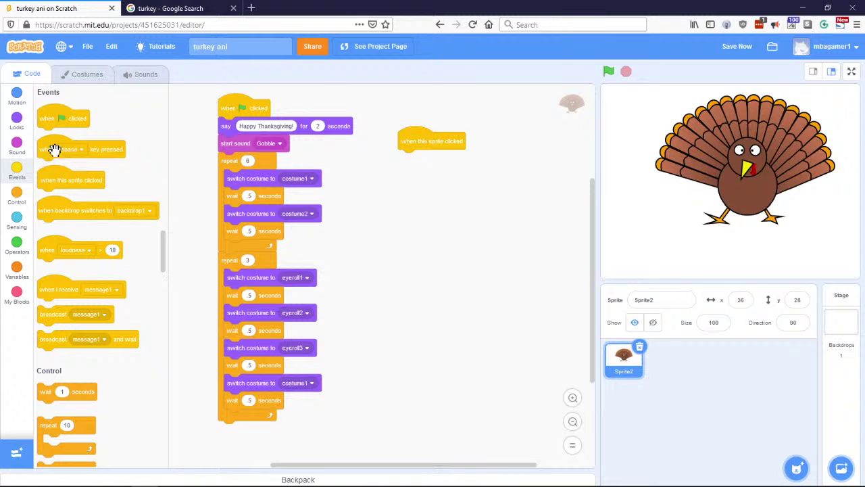
# Step: Show the Motion blocks and examine the turkey sprite's x position value
pyautogui.click(17, 95)
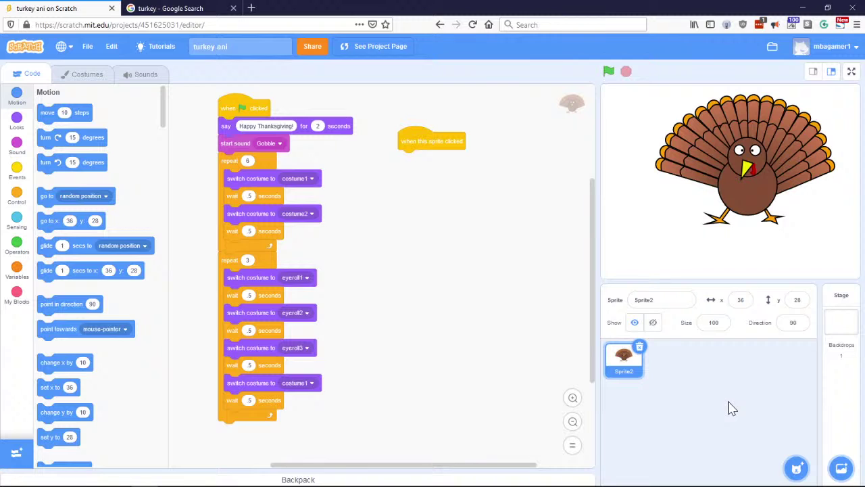
pyautogui.click(741, 300)
pyautogui.press('Return')
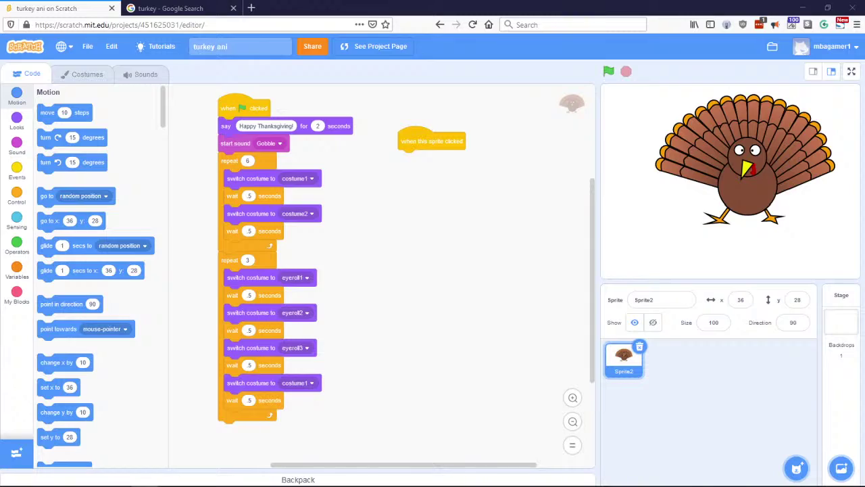
# Step: Switch to the PowerPoint presentation and view the X and Y position definitions and coordinate graph on slide 7
pyautogui.hotkey('alt', 'Tab')
pyautogui.scroll(-5, 433, 257)
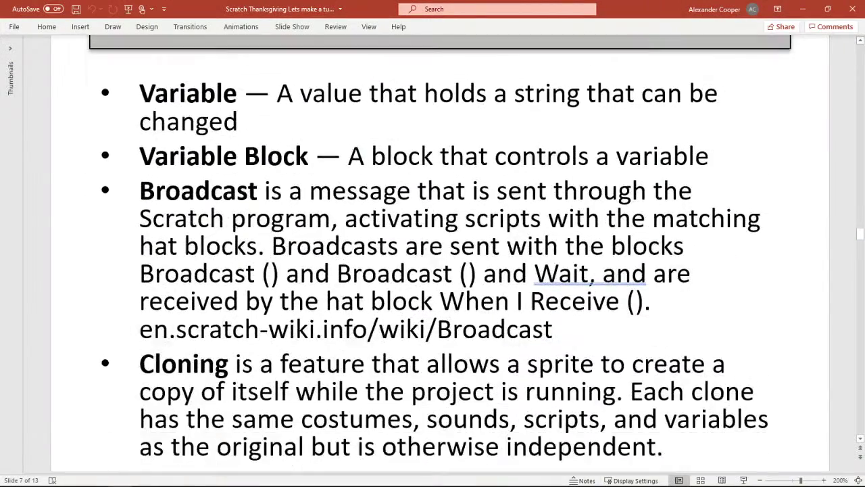
pyautogui.scroll(-9, 640, 298)
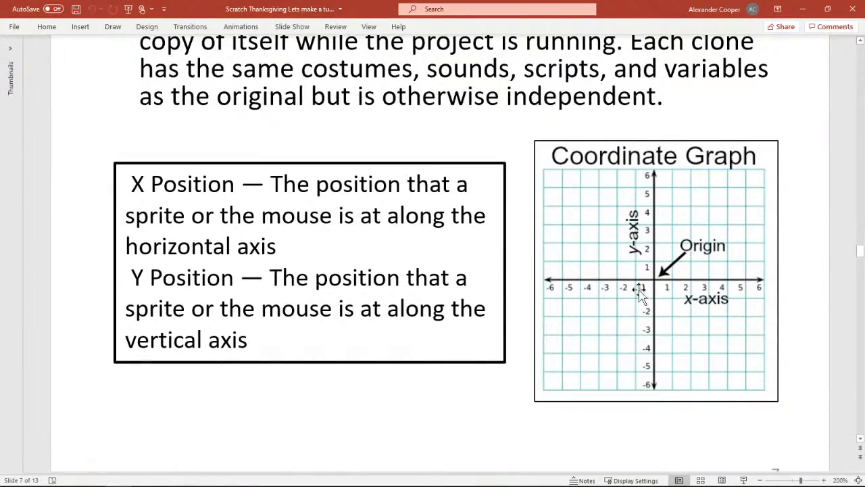